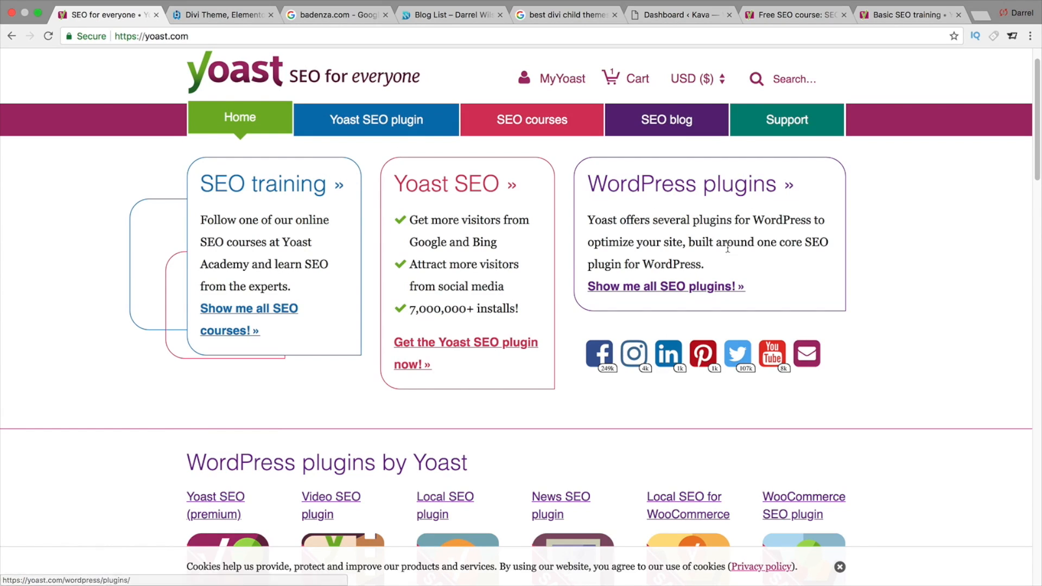
- Browse the Yoast homepage, then the badenza.com search results and badenza.com site in the open tabs
drag(717, 270, 583, 220)
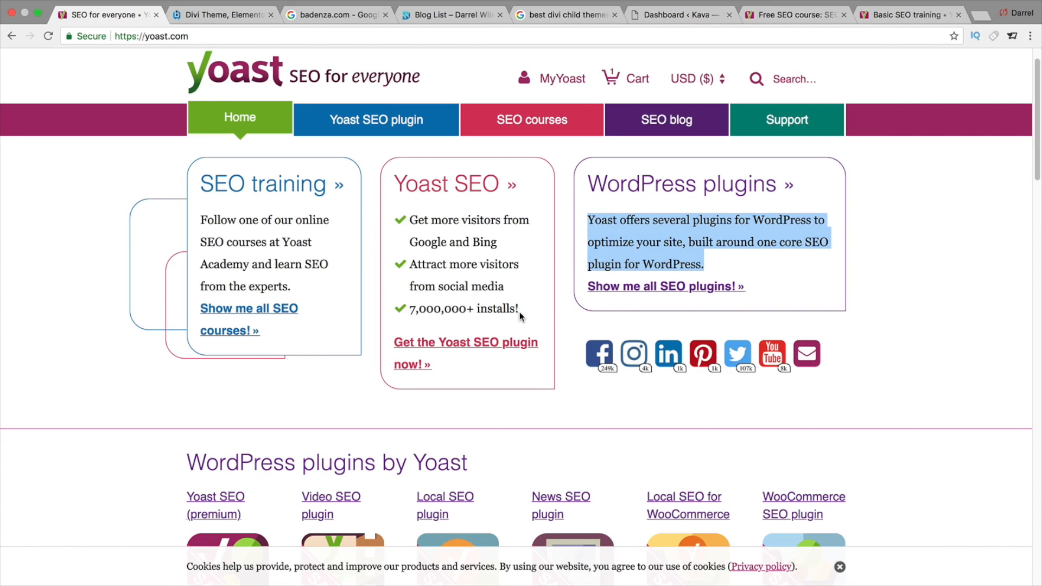
drag(519, 313, 413, 313)
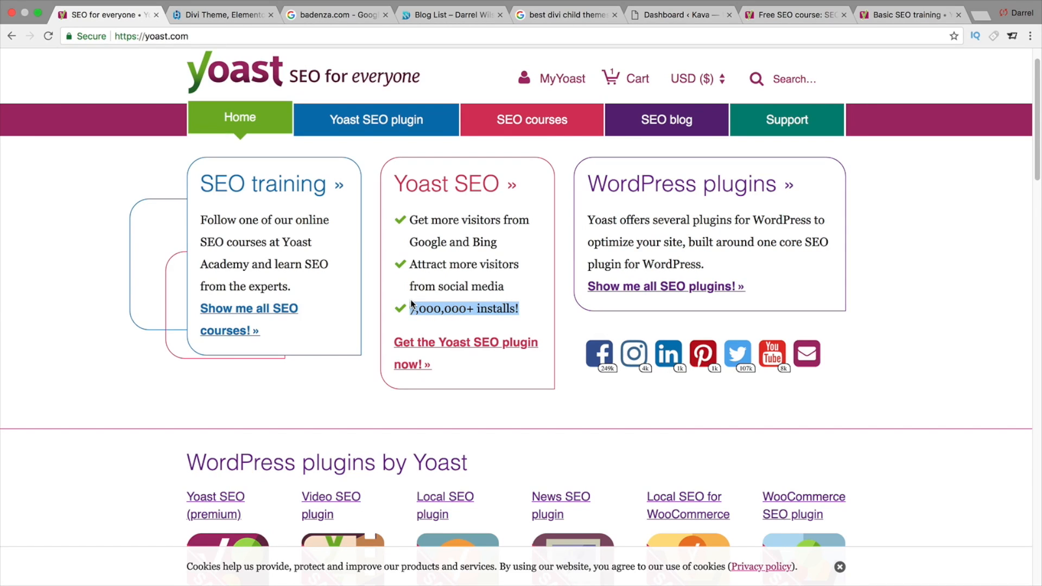
click(320, 14)
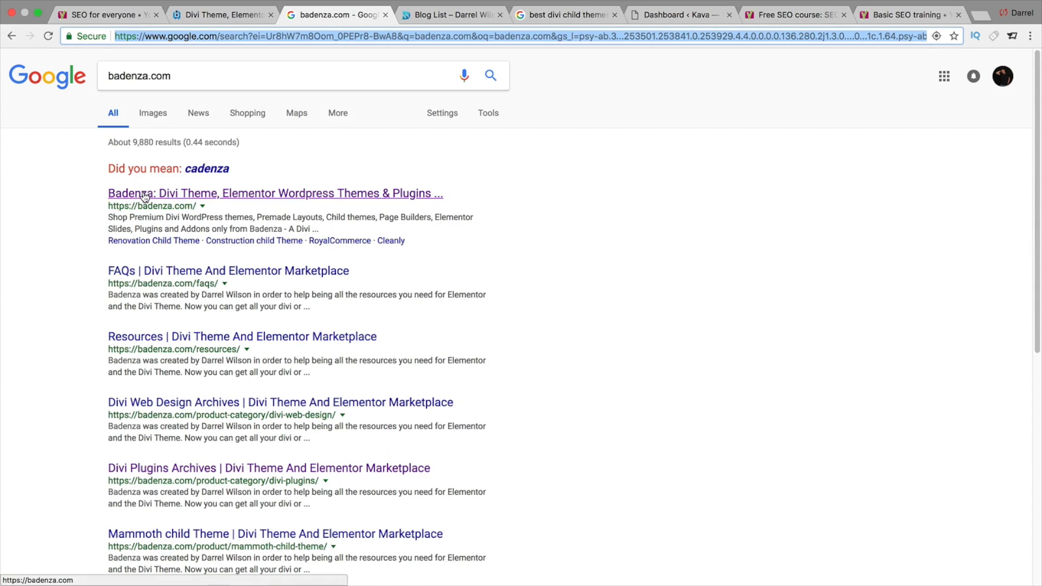
click(210, 14)
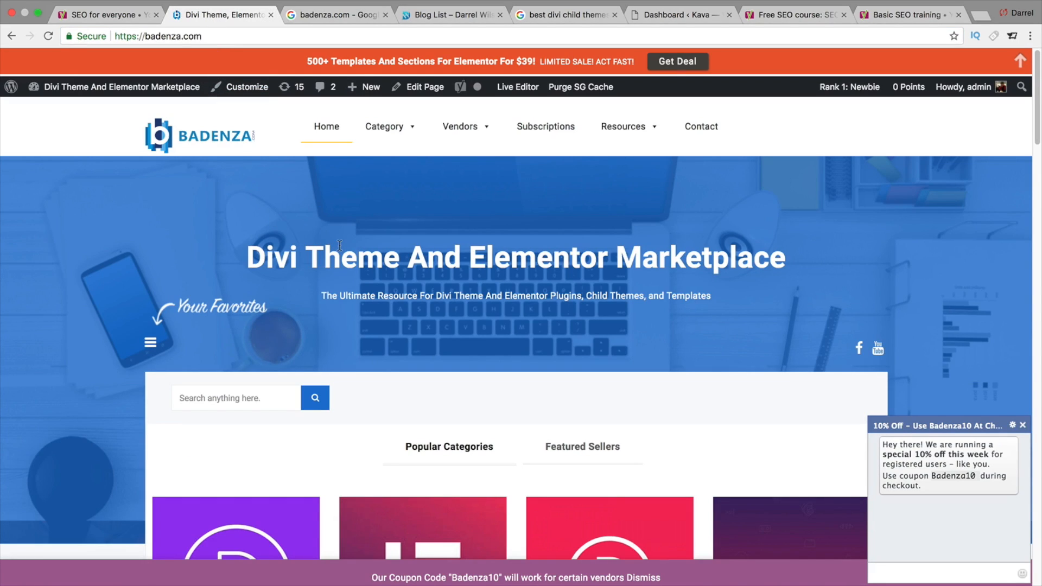
click(332, 14)
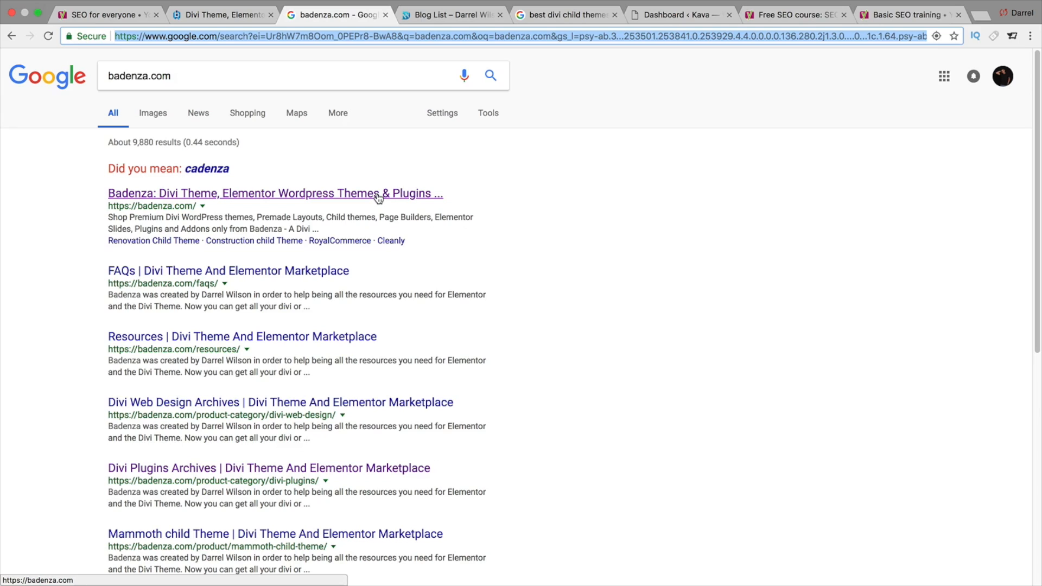
- Scroll through the darrelwilson.com blog list of posts
click(455, 20)
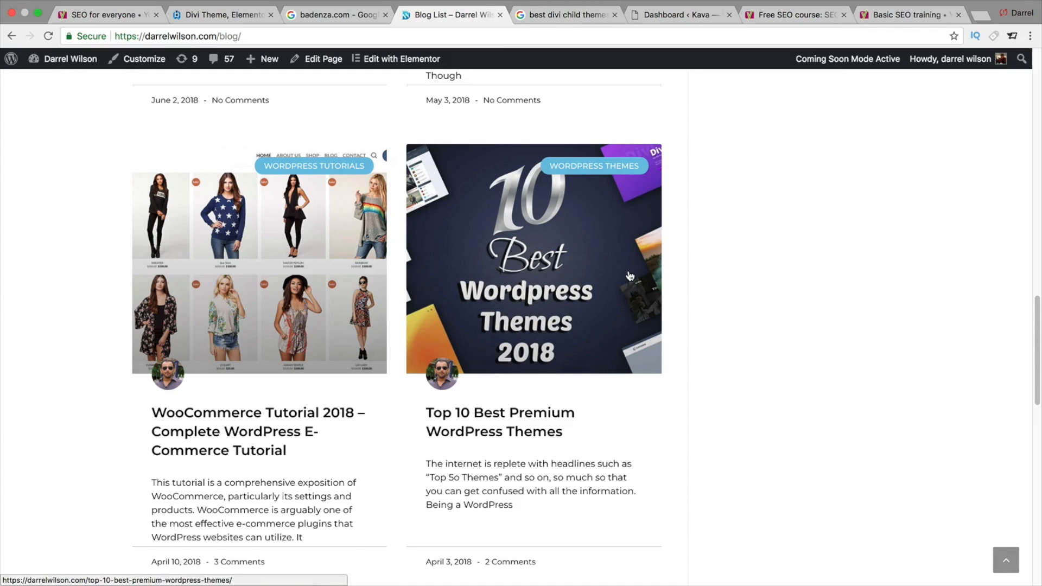
scroll(670, 268, down, 5)
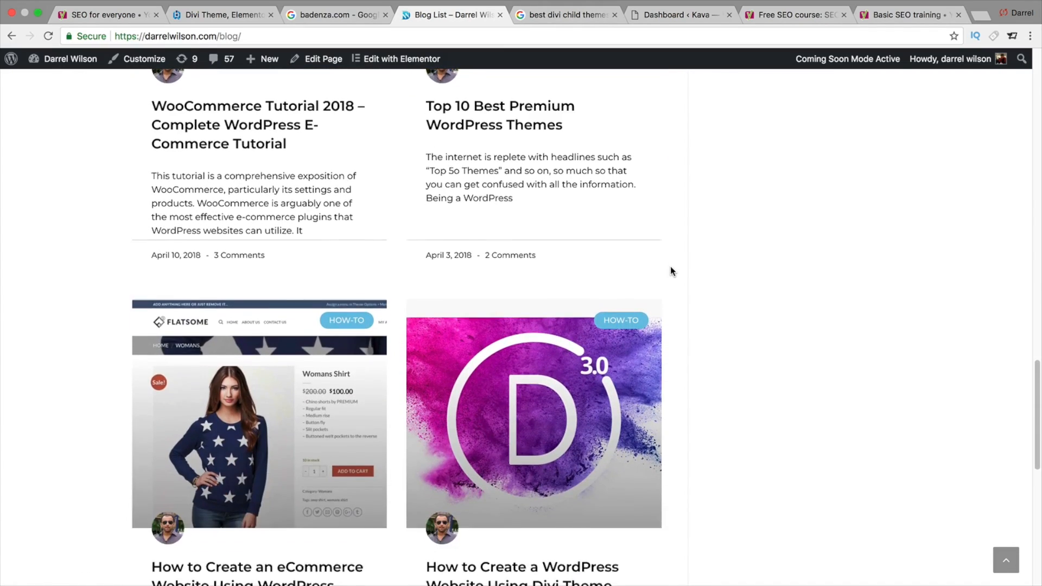
scroll(670, 270, down, 2)
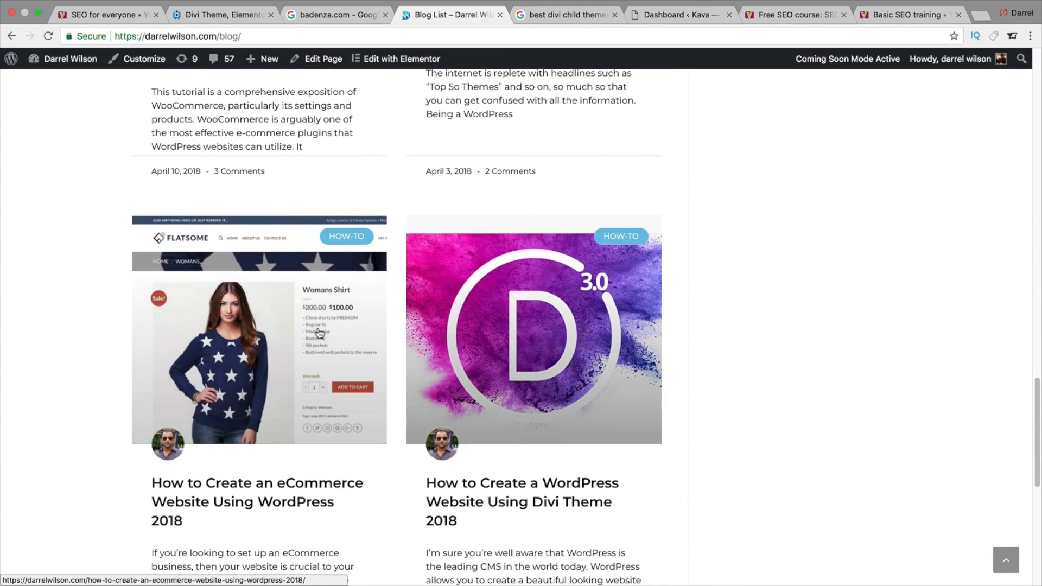
scroll(477, 249, up, 4)
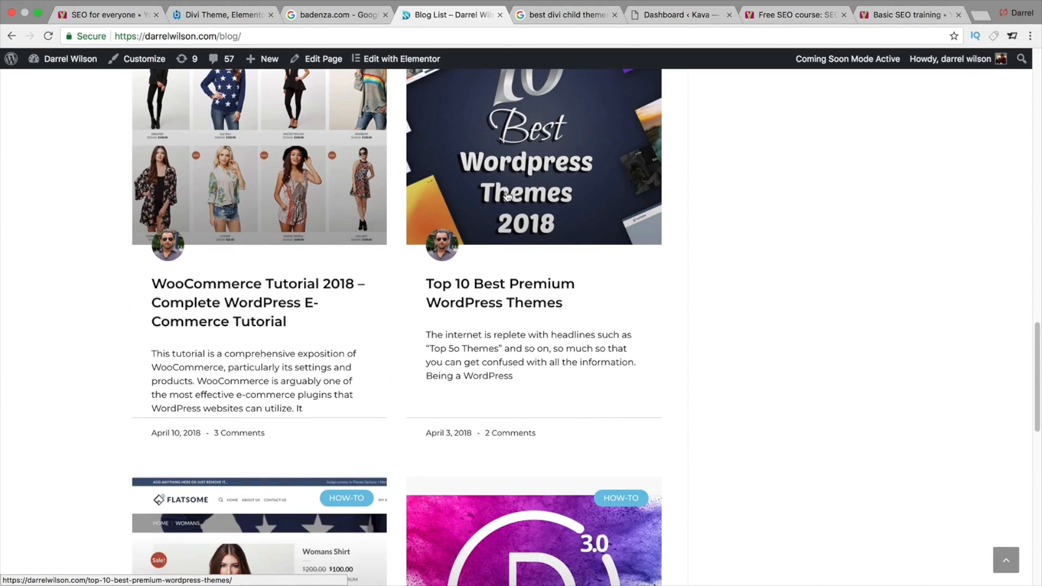
- Scroll through the Google results for best divi child themes, highlighting the darrelwilson.com result description
click(548, 20)
drag(350, 75, 112, 68)
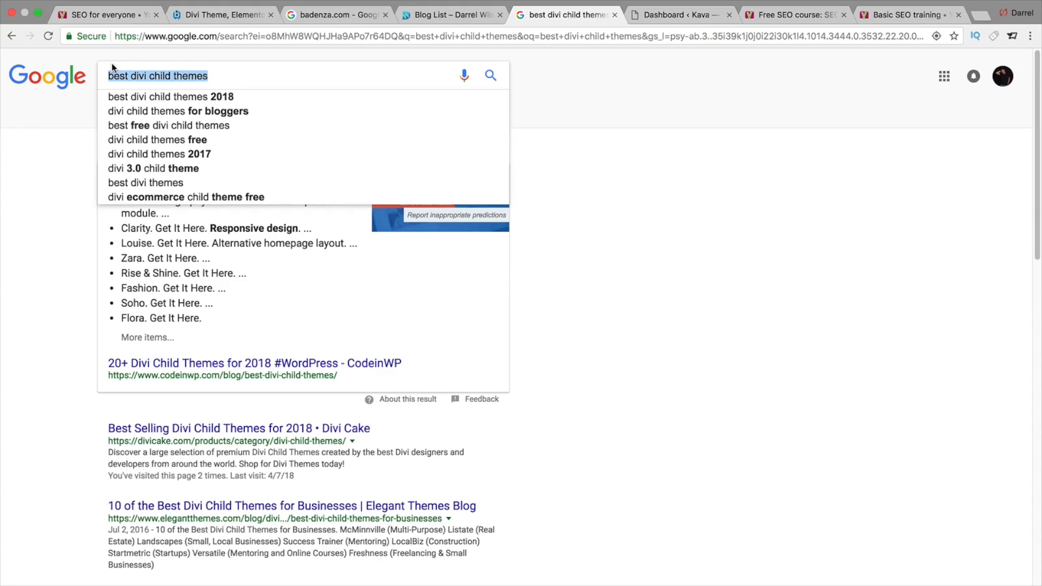
click(55, 160)
scroll(1028, 214, down, 4)
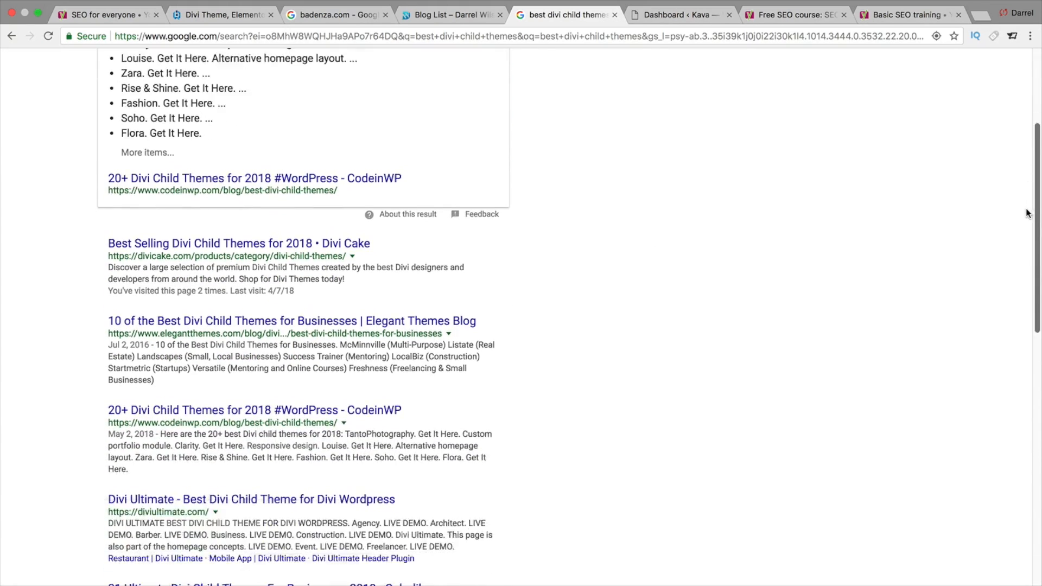
scroll(1027, 213, down, 8)
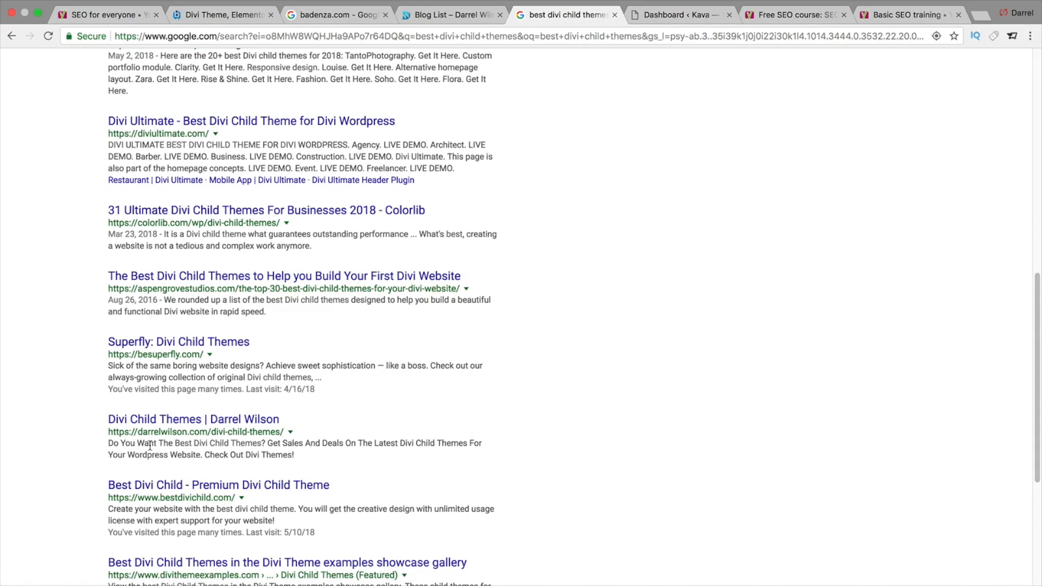
drag(150, 445, 292, 444)
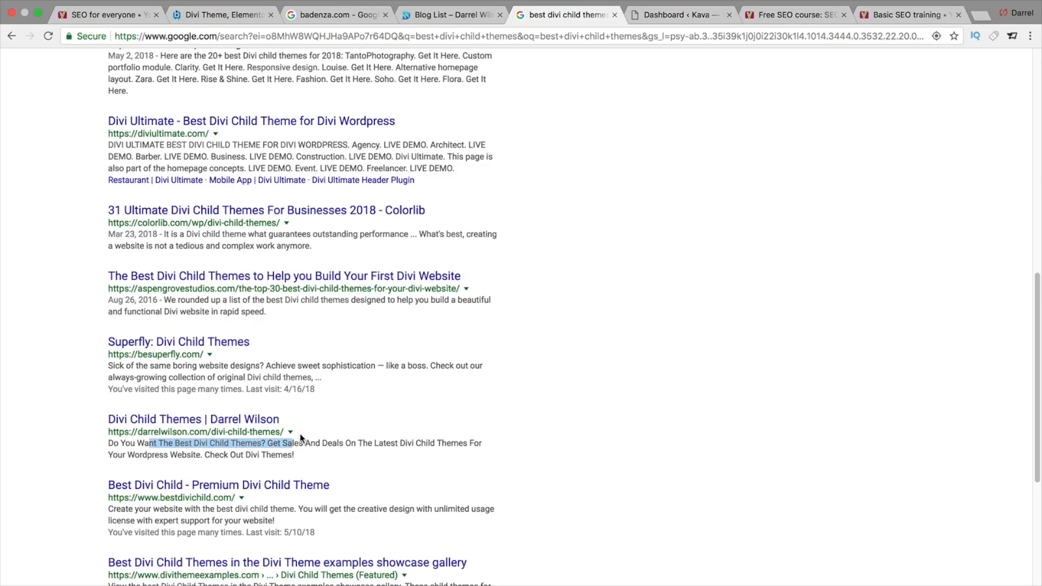
scroll(536, 362, up, 10)
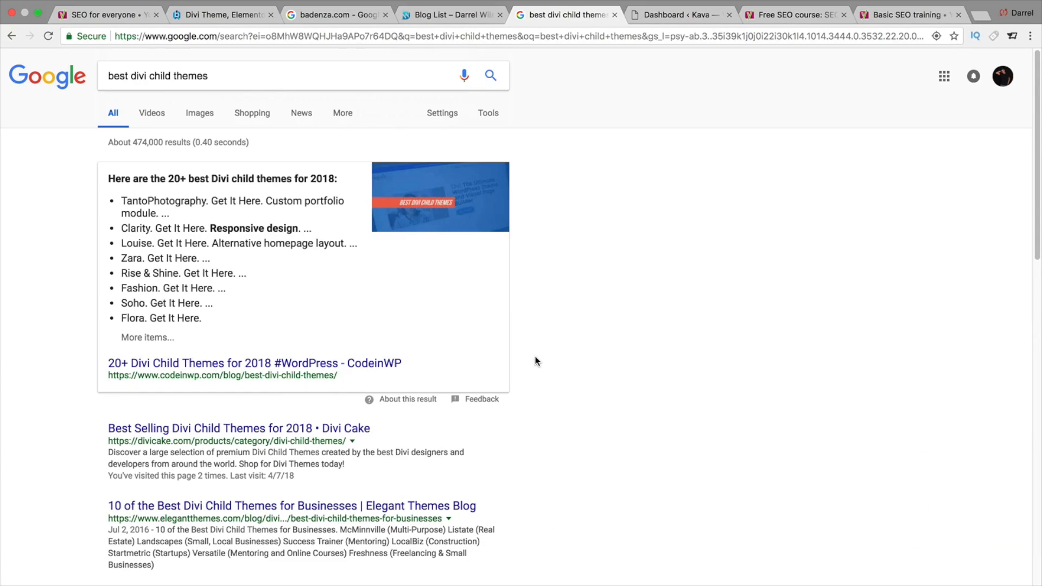
- Switch to the Kava WordPress dashboard, visit the site and scroll through its homepage
click(660, 15)
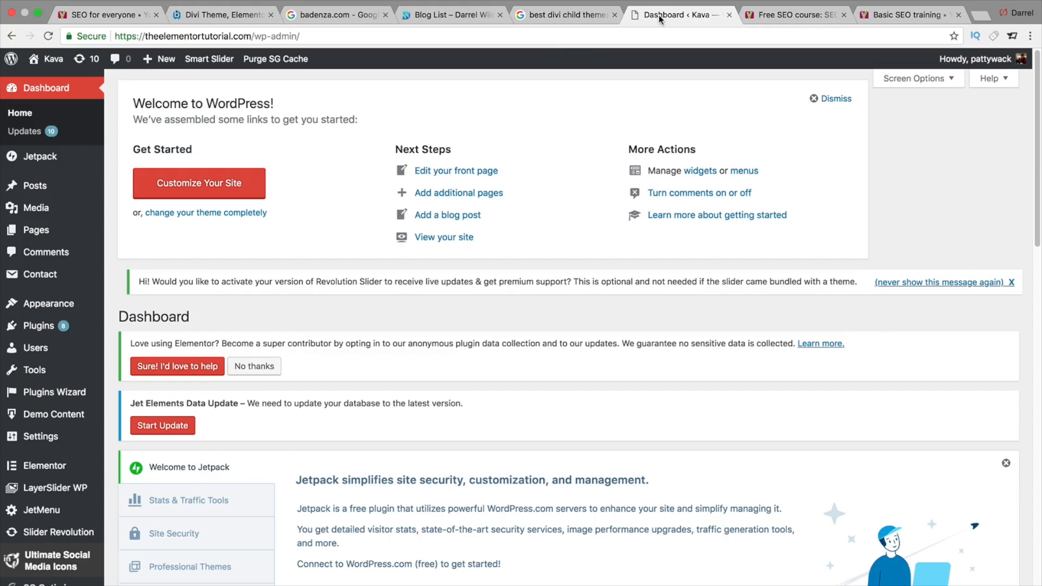
click(48, 82)
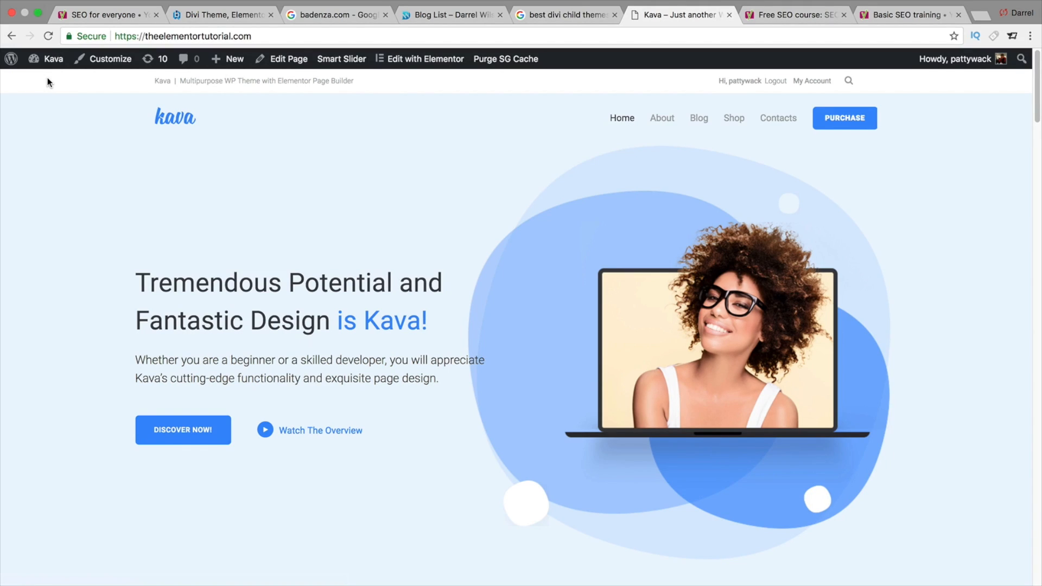
mouse_move(52, 59)
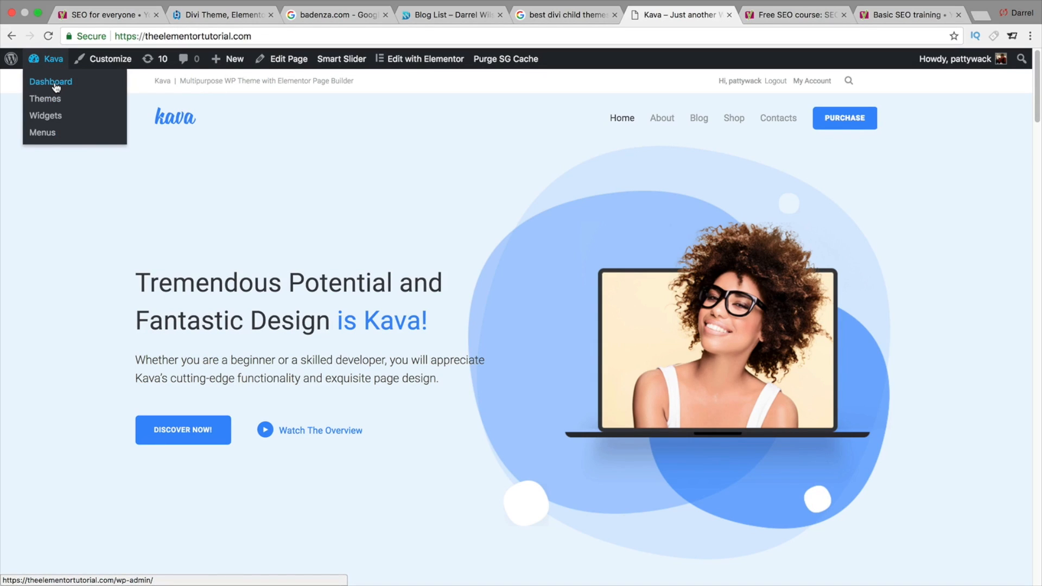
click(55, 85)
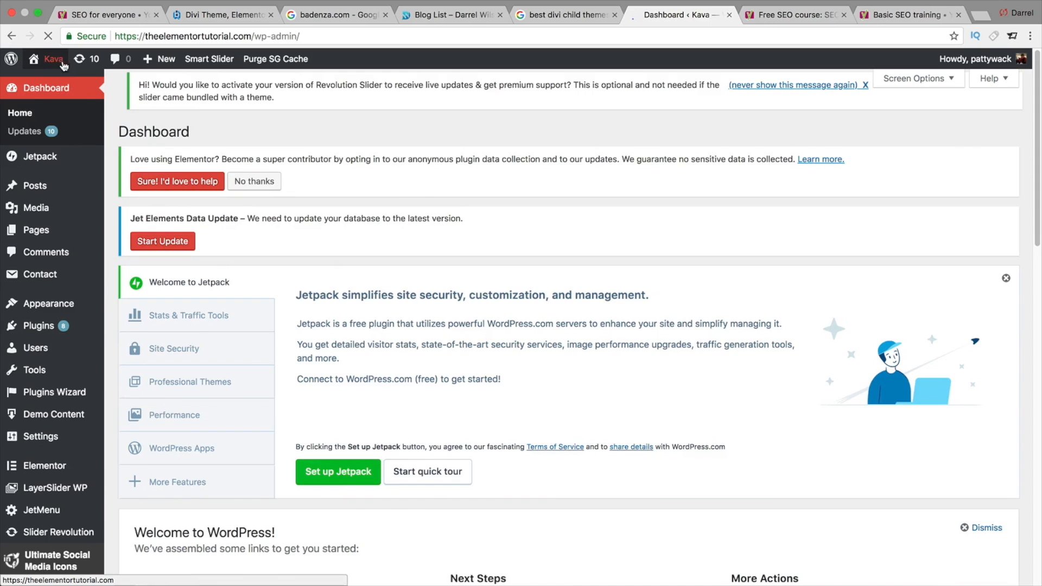
click(63, 64)
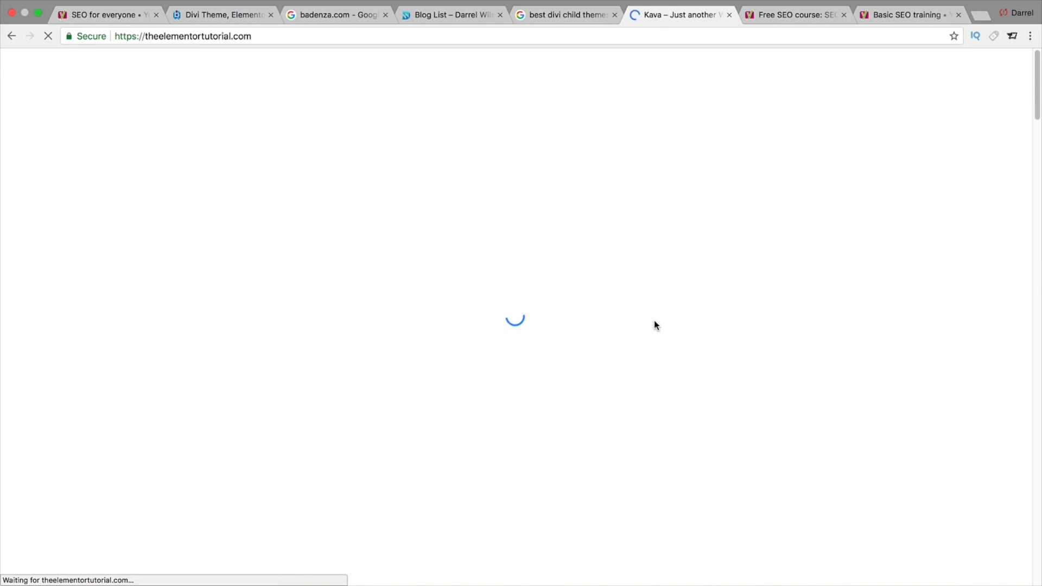
scroll(655, 325, down, 4)
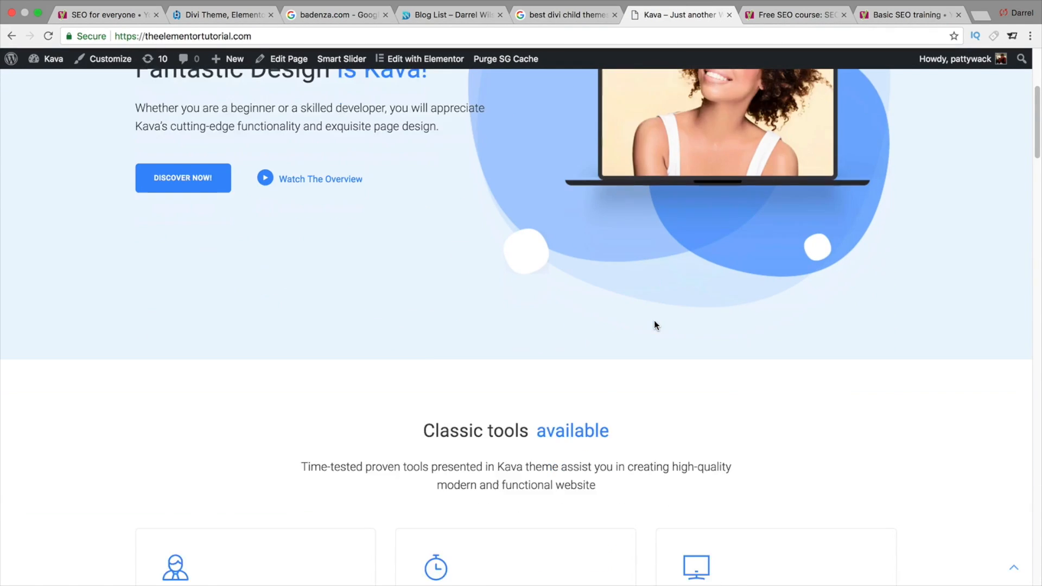
scroll(655, 324, down, 8)
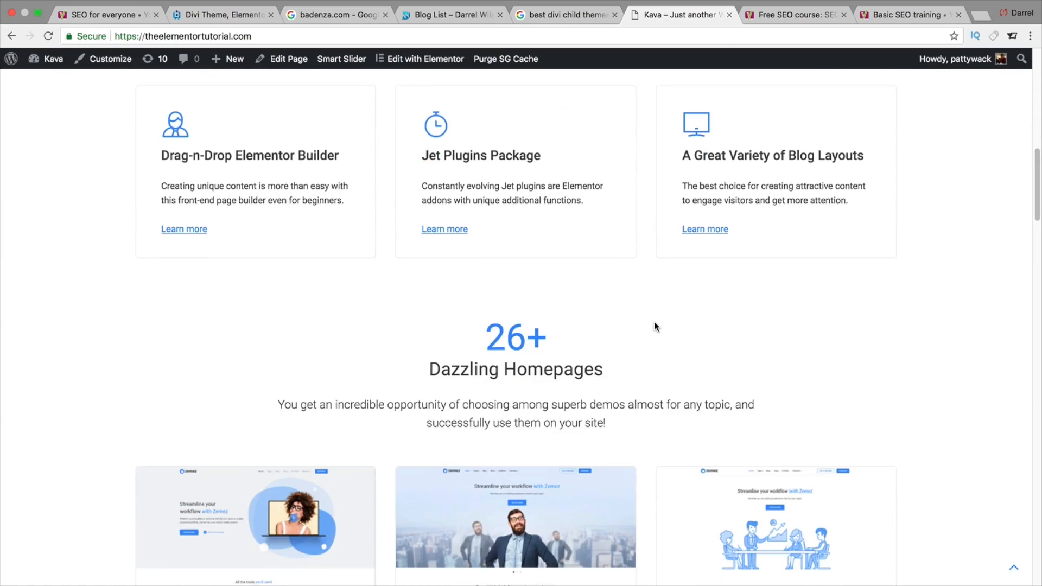
scroll(1023, 348, down, 12)
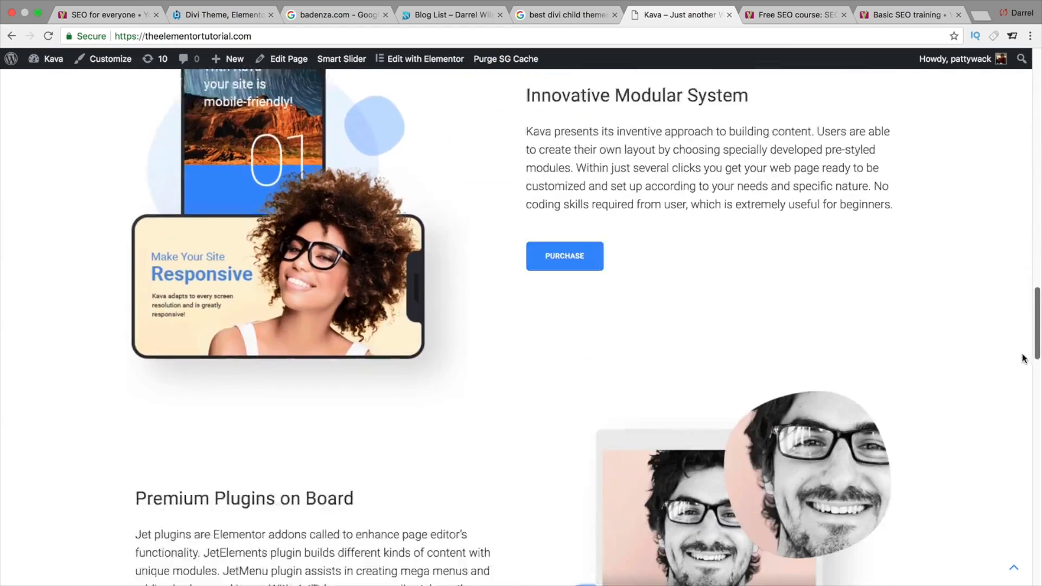
drag(1023, 359, 1002, 91)
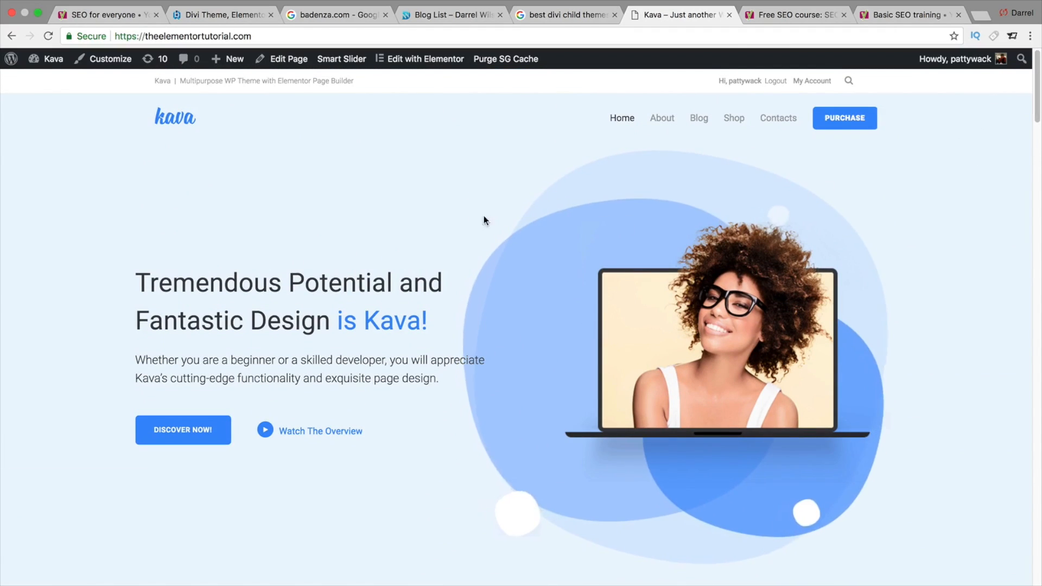
- Return to the dashboard, open Add New plugins and search the plugin directory for yoast
mouse_move(53, 59)
click(52, 84)
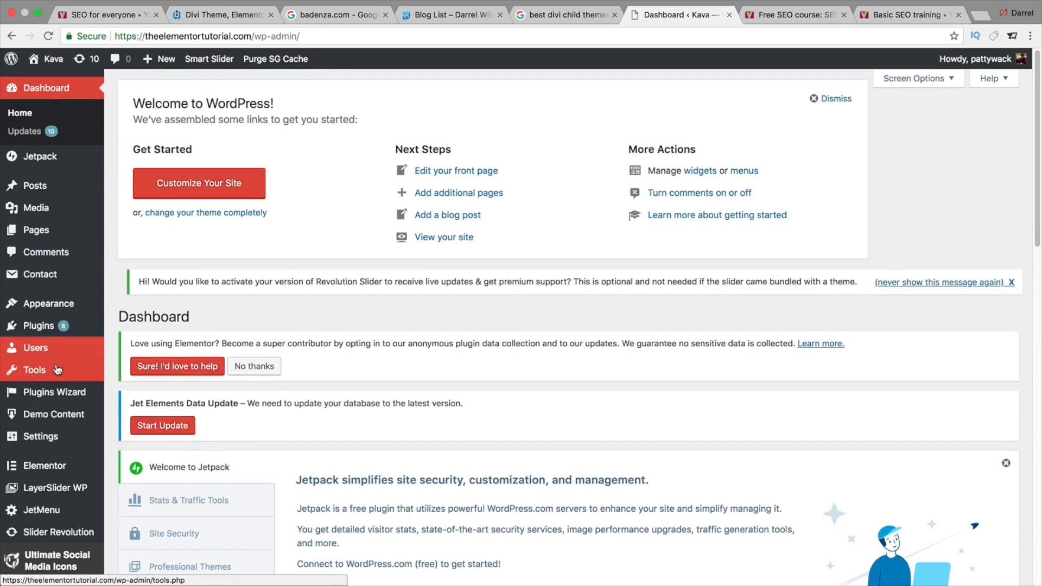
mouse_move(71, 328)
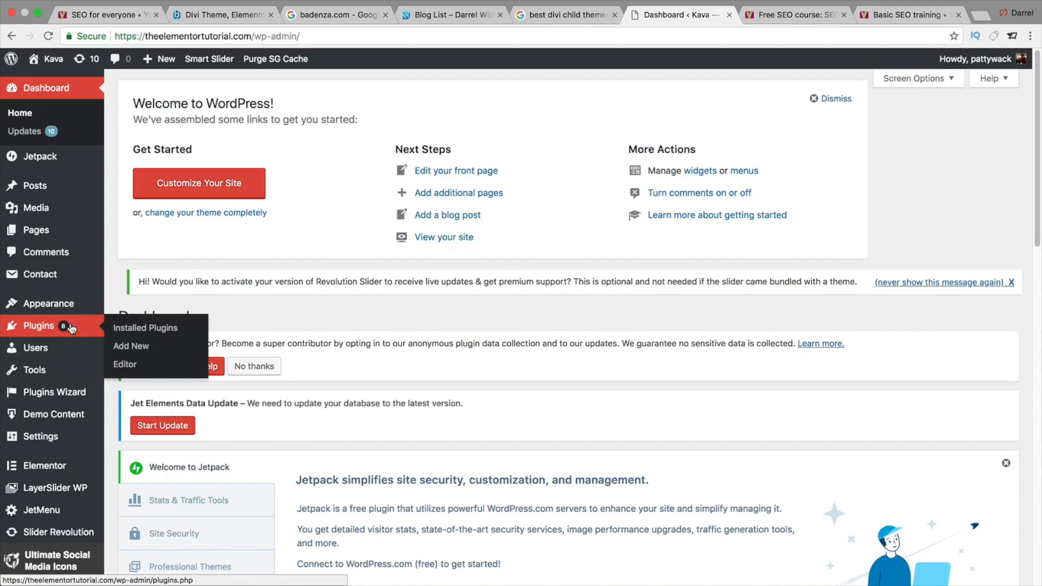
click(132, 350)
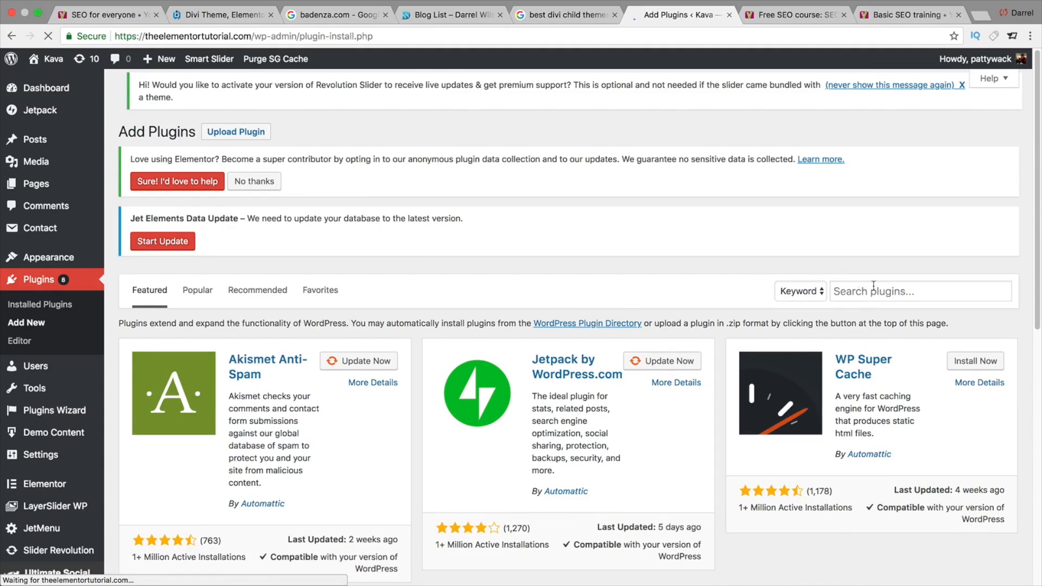
click(890, 296)
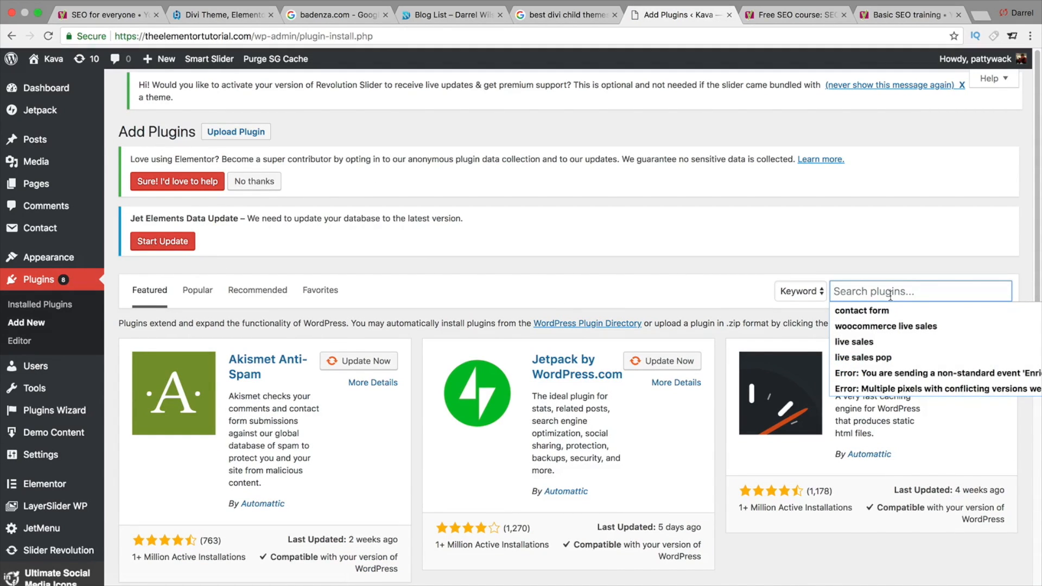
text(yoast)
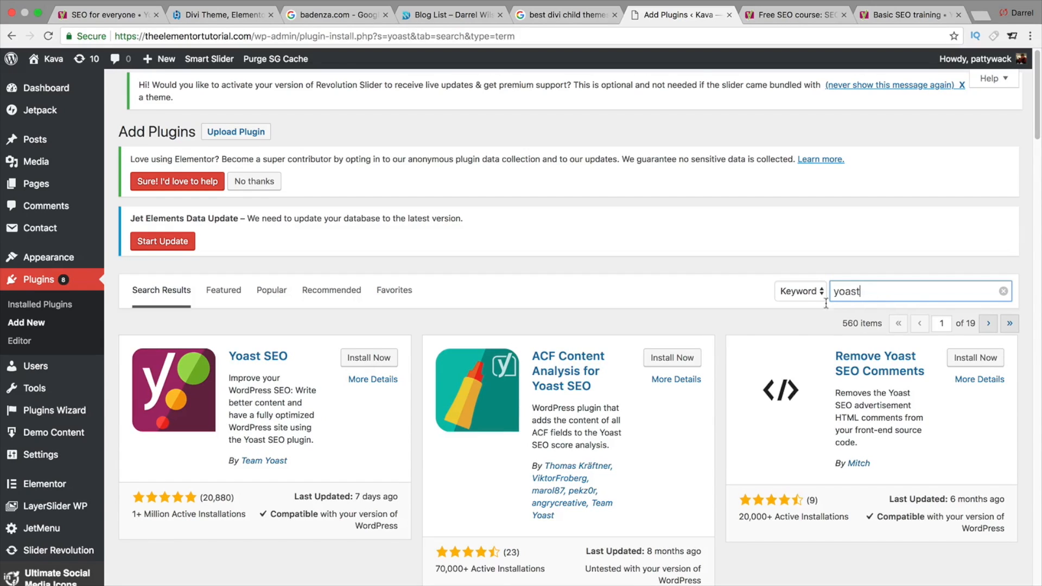
- Install and activate the Yoast SEO plugin by Team Yoast
scroll(429, 357, down, 1)
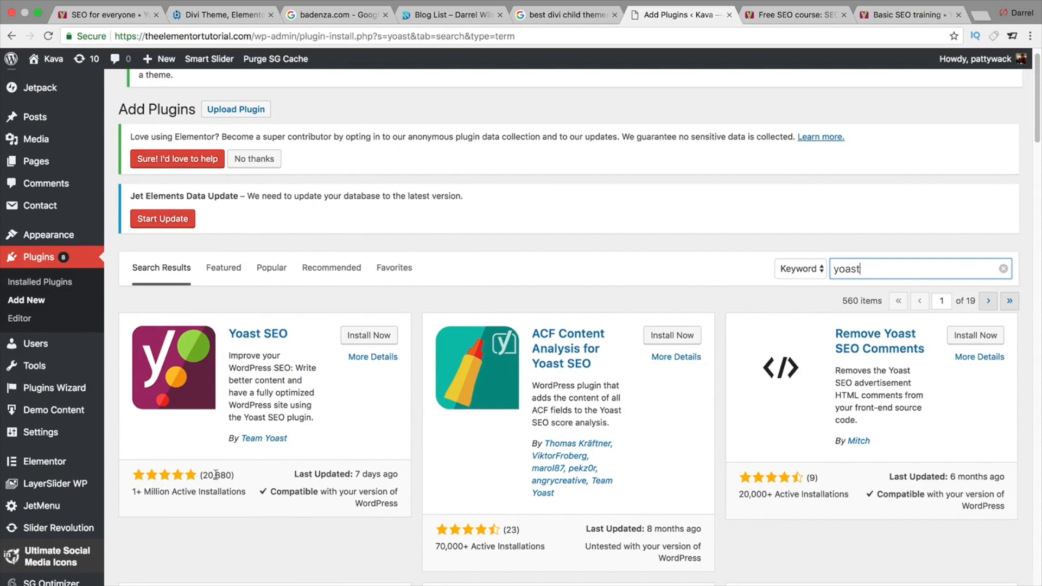
click(368, 335)
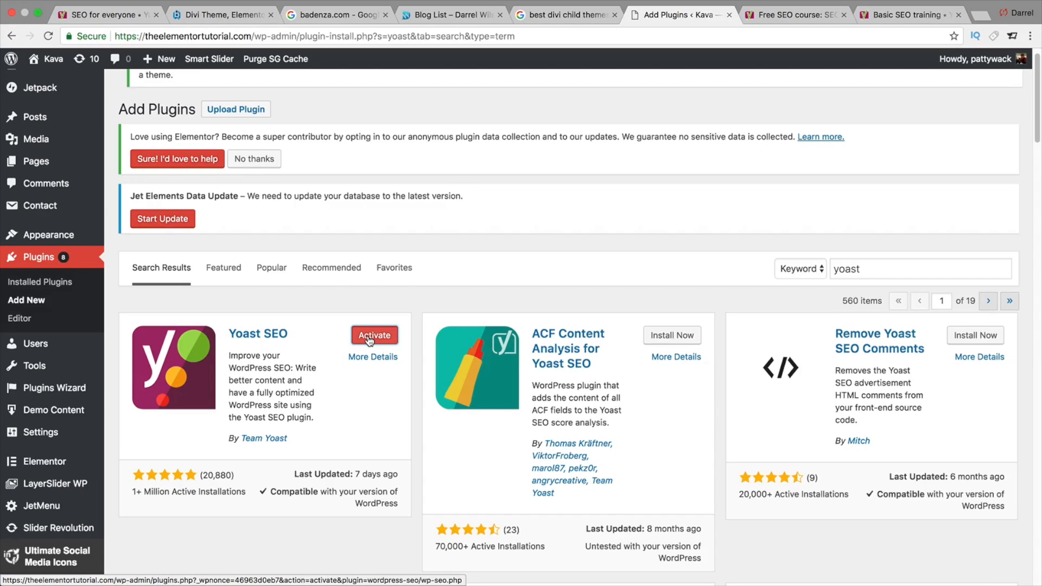
click(369, 338)
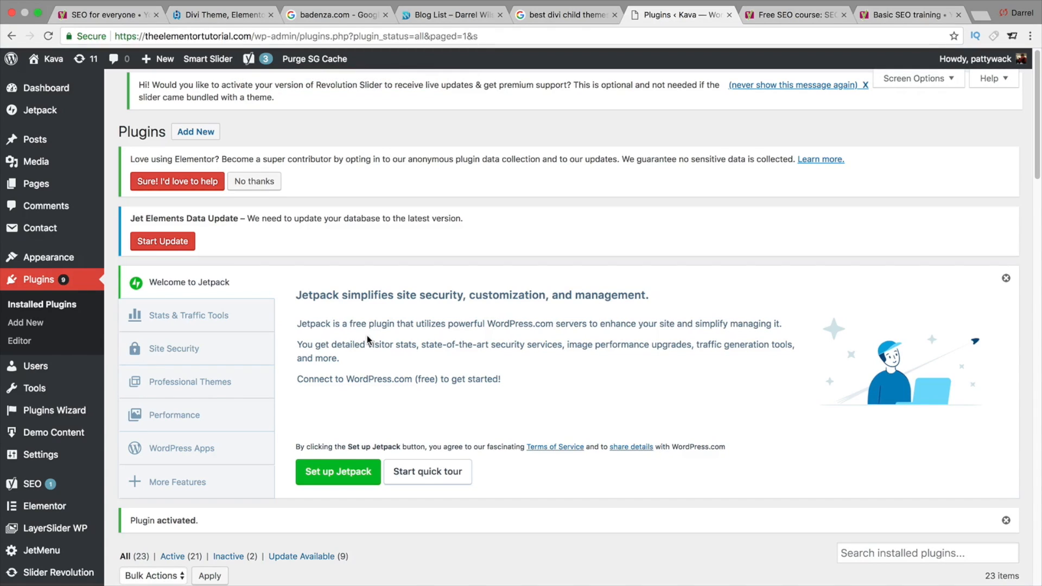
- Start the Yoast SEO configuration wizard and set the environment to live and ready to be indexed
mouse_move(250, 60)
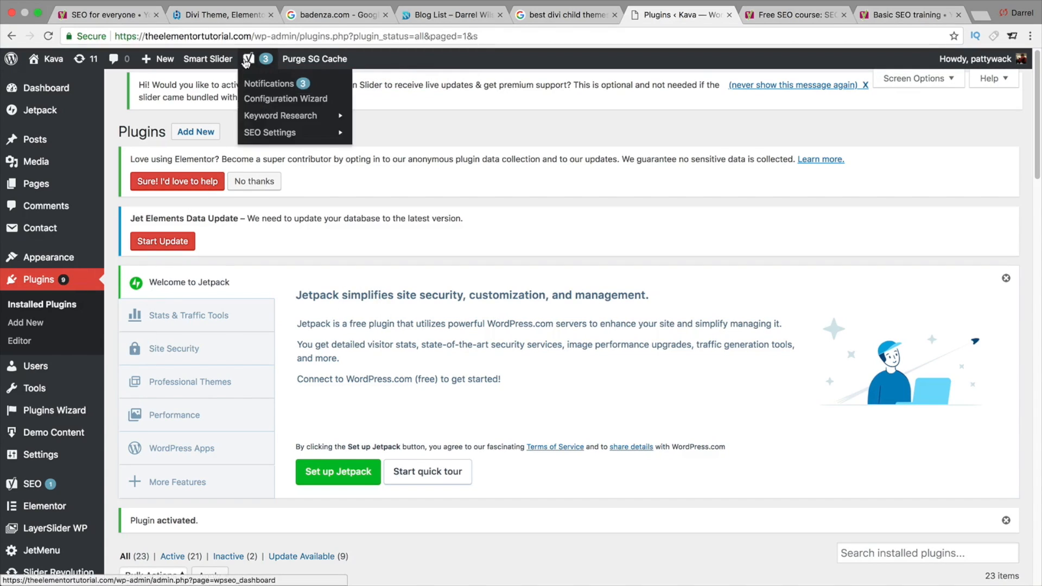
click(268, 100)
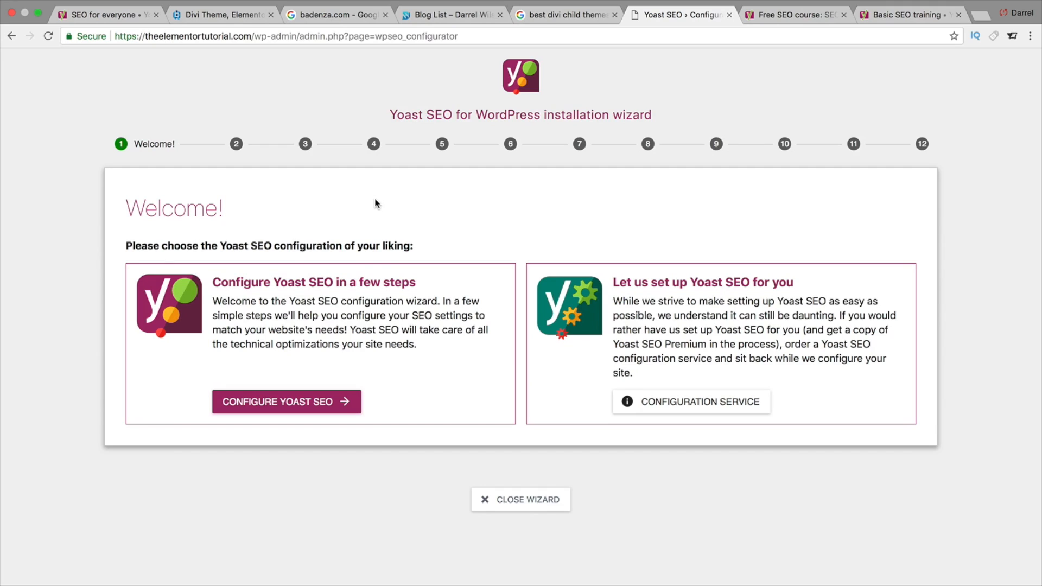
click(292, 402)
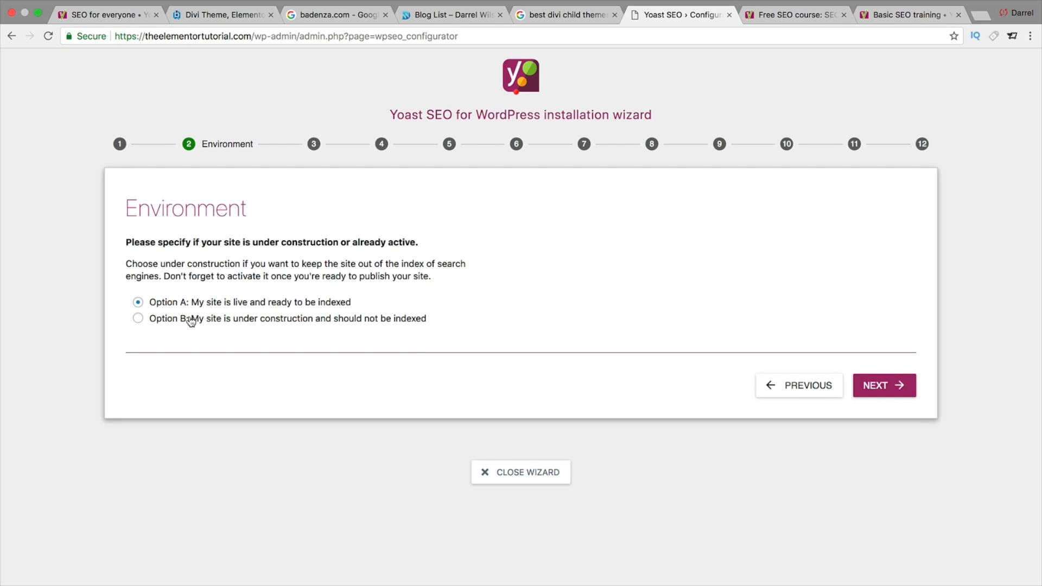
click(878, 389)
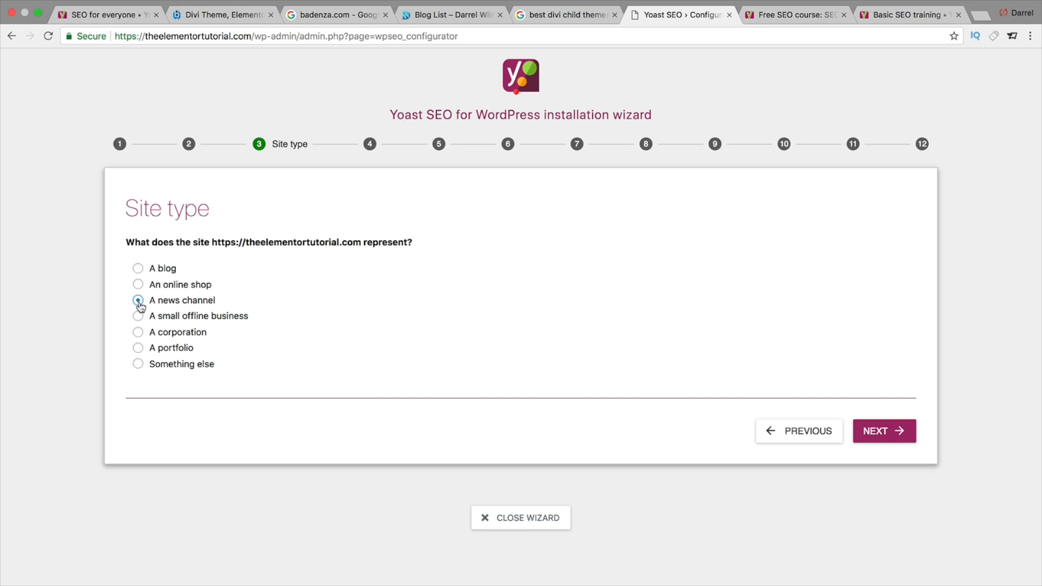
- Set the site type to A corporation and continue in the wizard
click(139, 332)
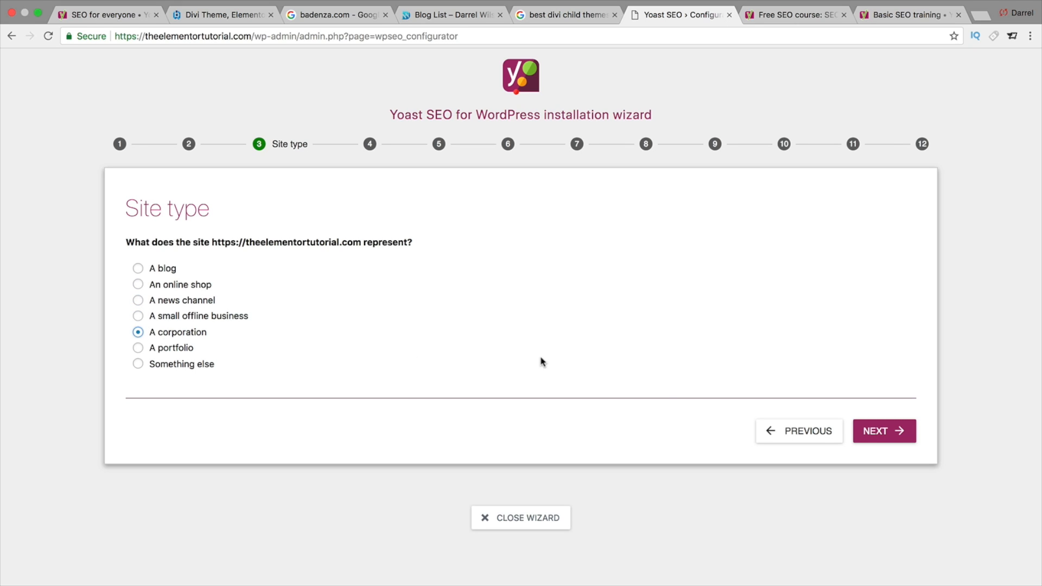
click(896, 439)
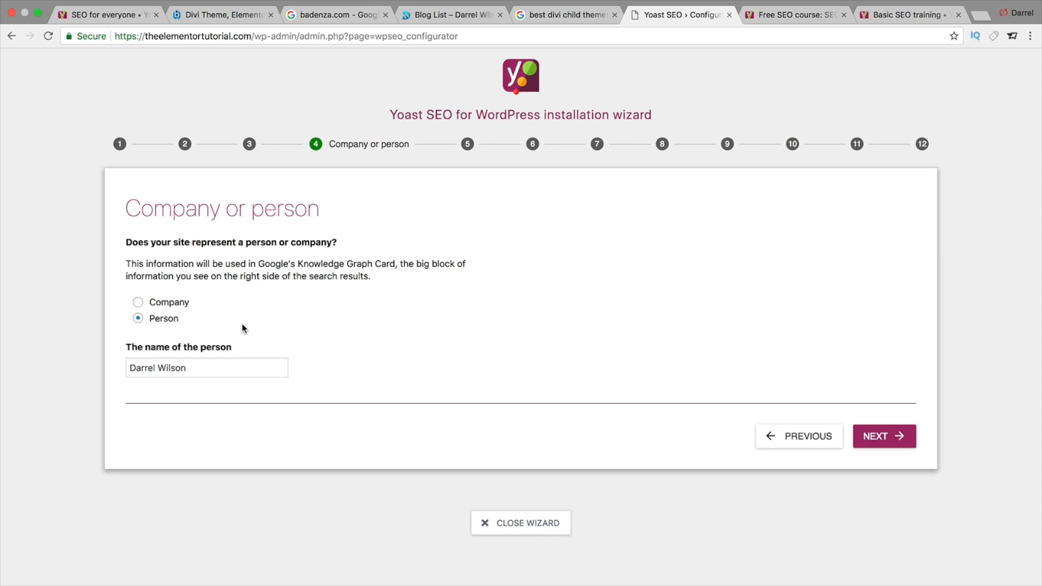
- Specify that the site represents a person, keeping the prefilled person's name, and continue
click(167, 303)
click(166, 319)
click(174, 306)
click(200, 364)
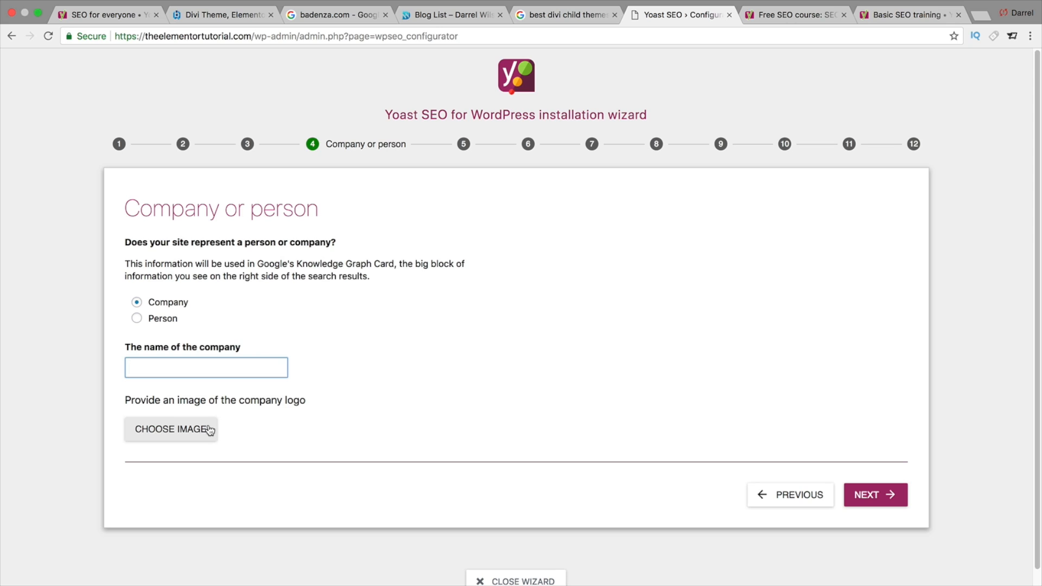
click(138, 320)
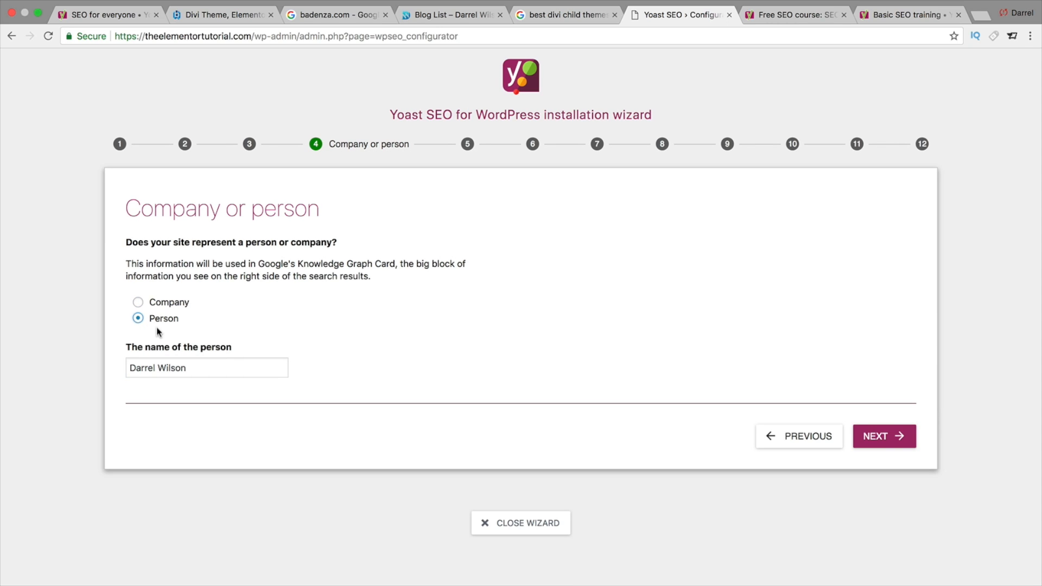
drag(190, 364, 111, 367)
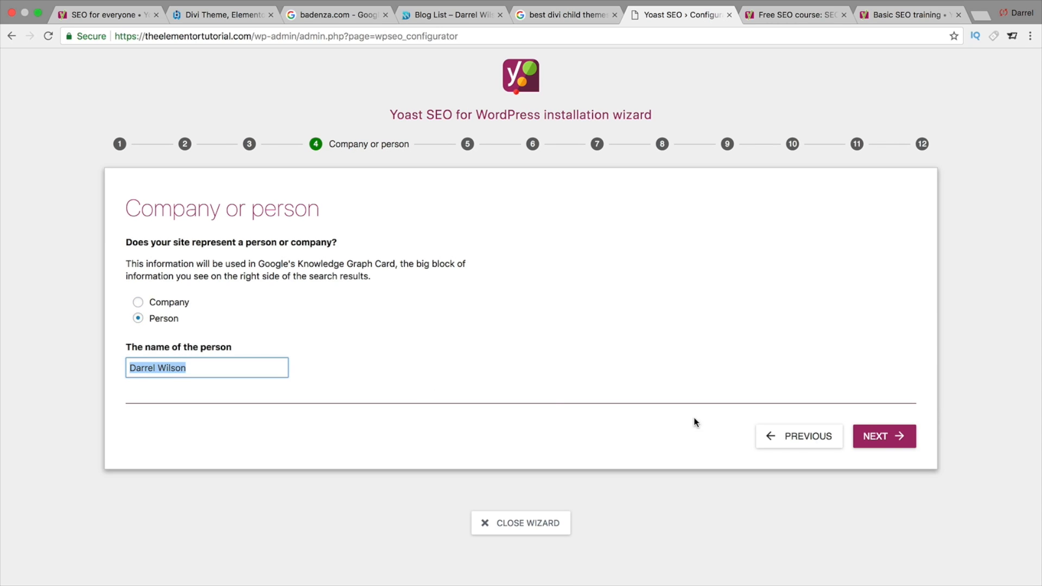
click(875, 436)
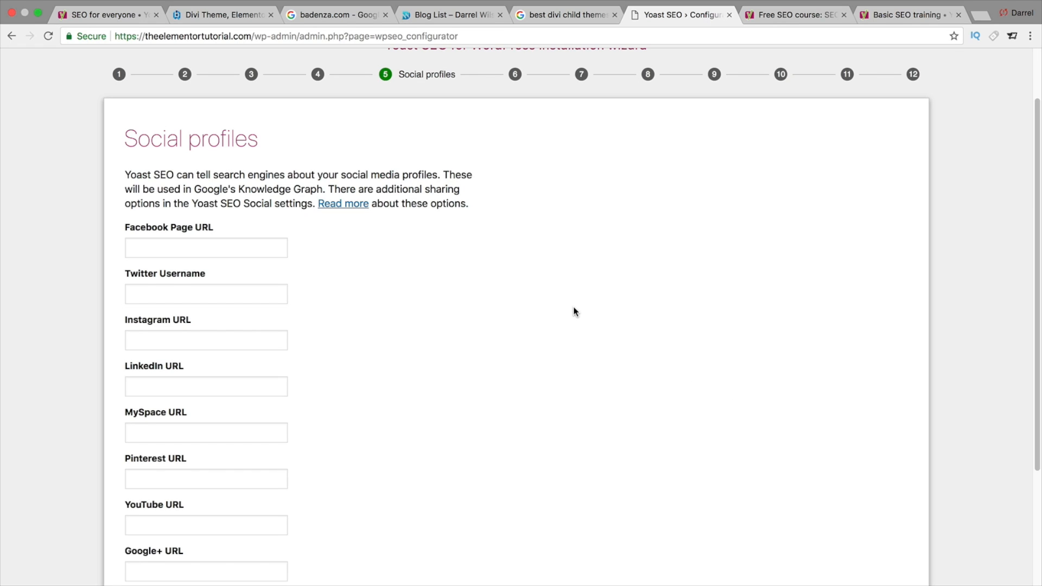
- Leave all social profile URL fields empty and continue to the next wizard step
click(244, 250)
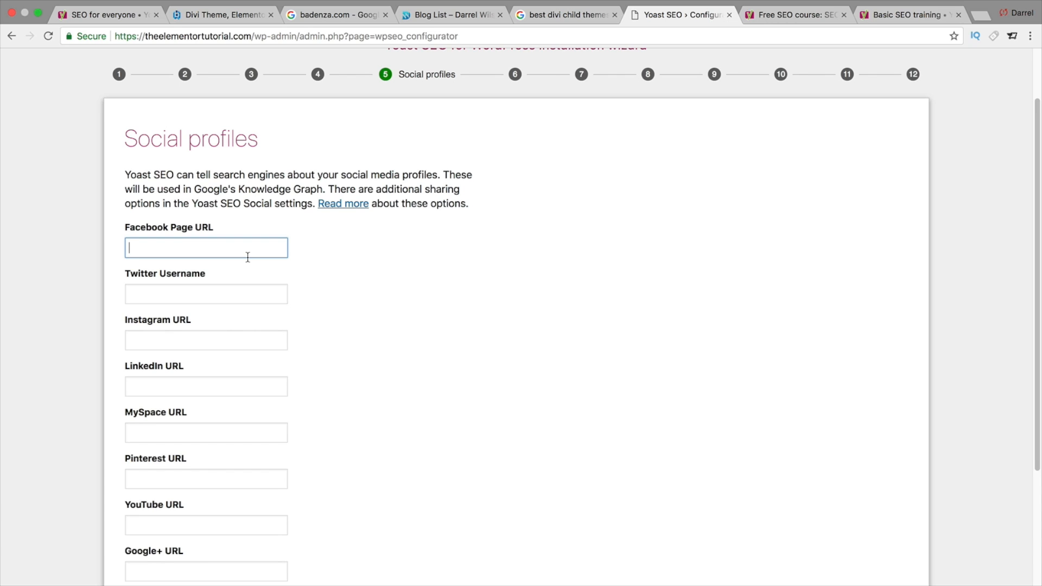
scroll(247, 256, down, 1)
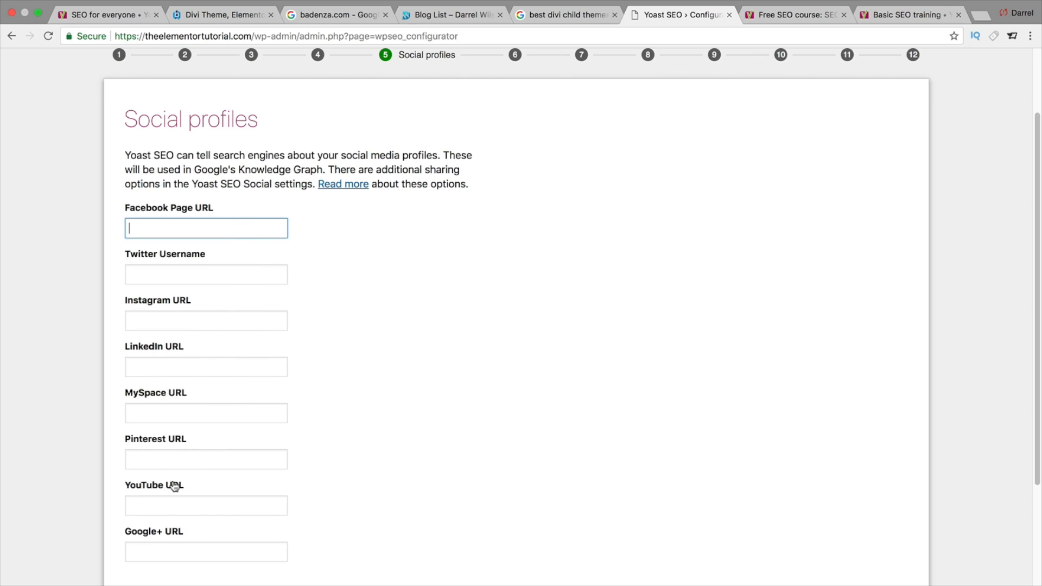
scroll(243, 419, down, 1)
scroll(250, 407, down, 2)
scroll(293, 407, up, 1)
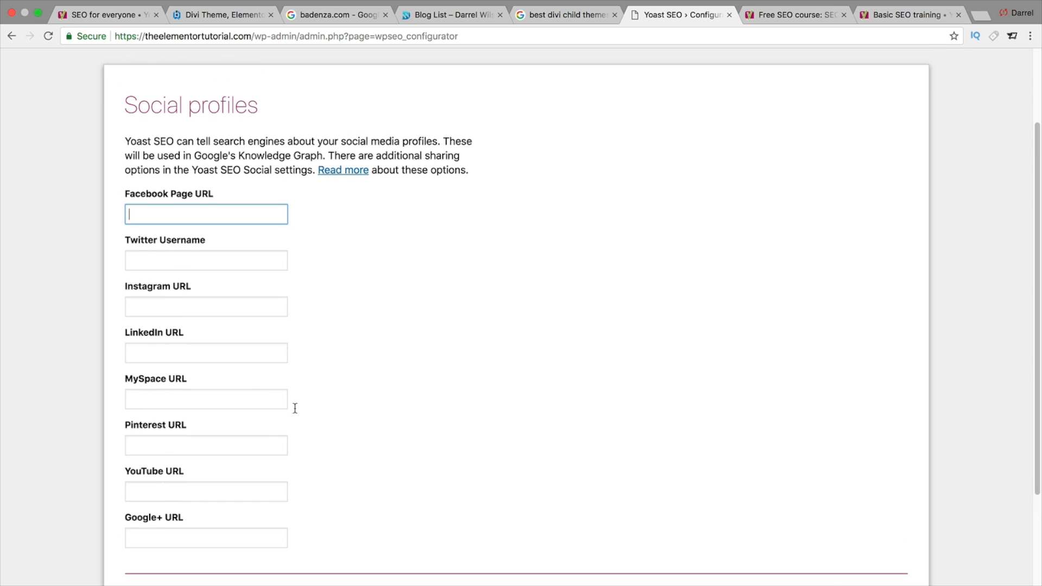
scroll(293, 407, down, 1)
click(865, 580)
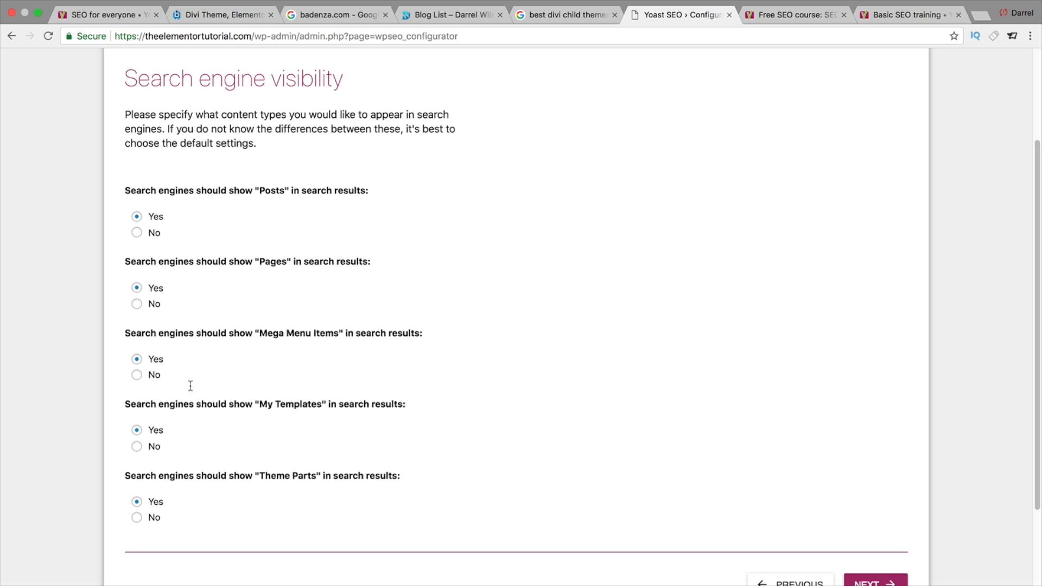
- Keep Yes for showing Posts, Pages, Mega Menu Items, My Templates and Theme Parts in search results, and continue
scroll(367, 520, down, 1)
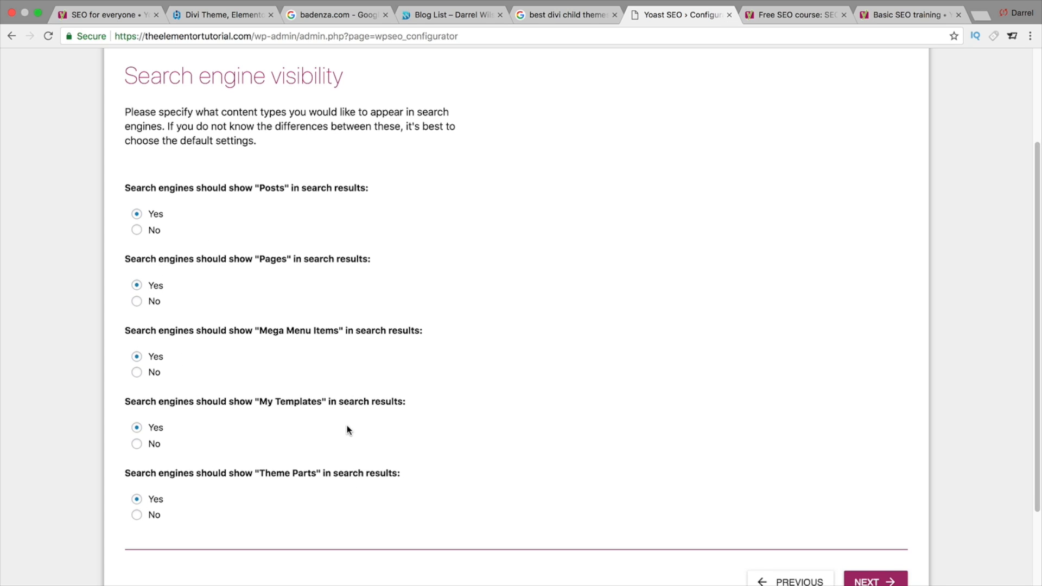
drag(380, 401, 211, 402)
click(338, 474)
drag(337, 473, 249, 475)
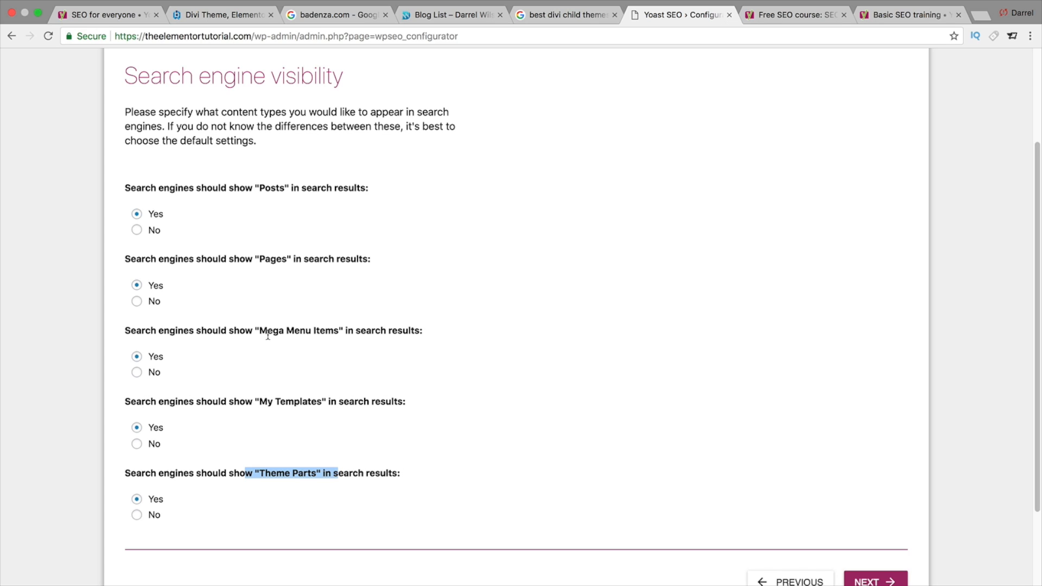
scroll(285, 387, down, 1)
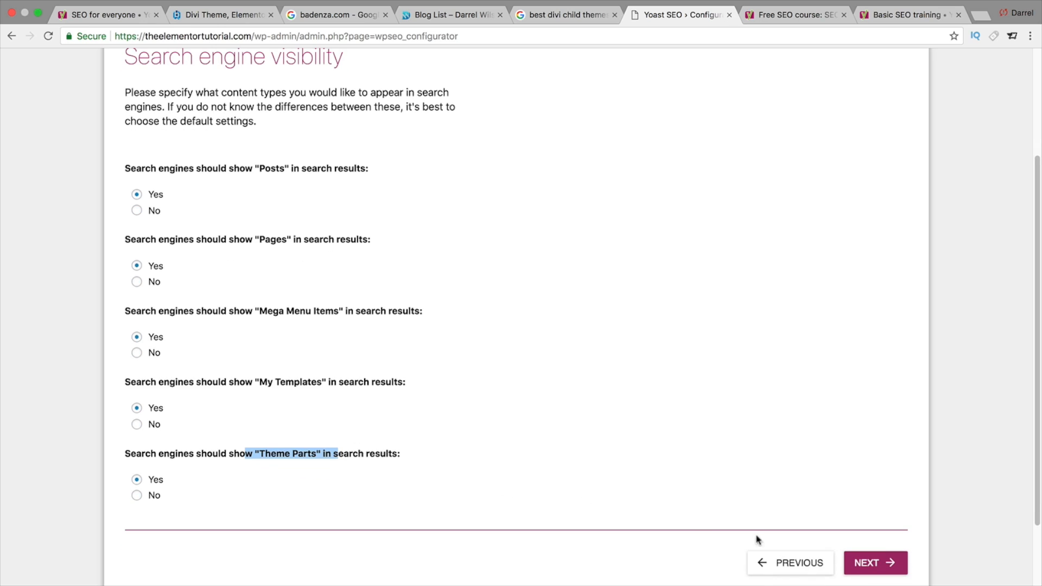
click(875, 565)
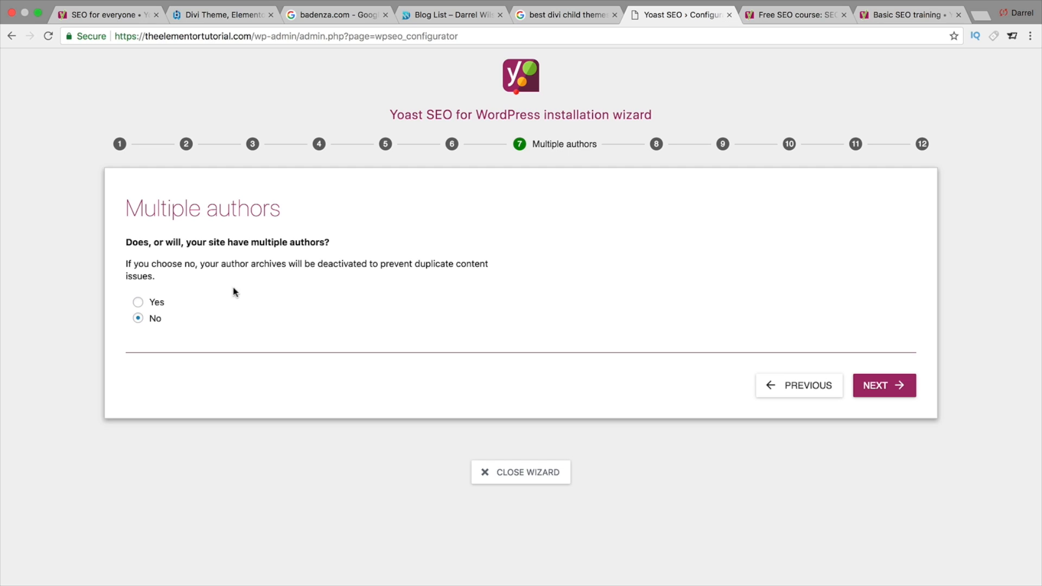
- Answer No to whether the site has multiple authors and continue
click(137, 302)
click(138, 321)
click(888, 387)
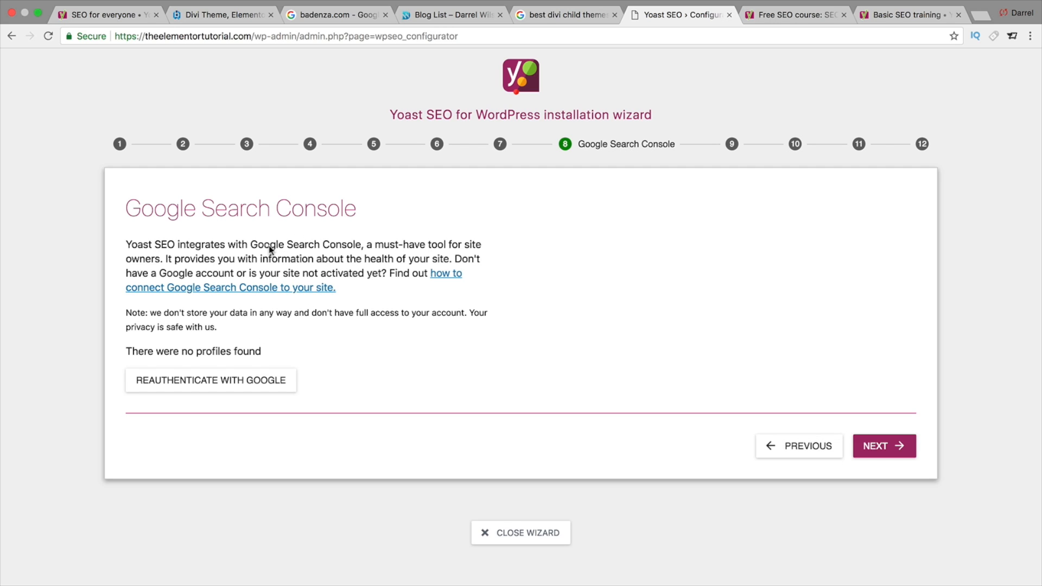
- Skip the Google Search Console connection and continue to title settings
drag(356, 214, 143, 205)
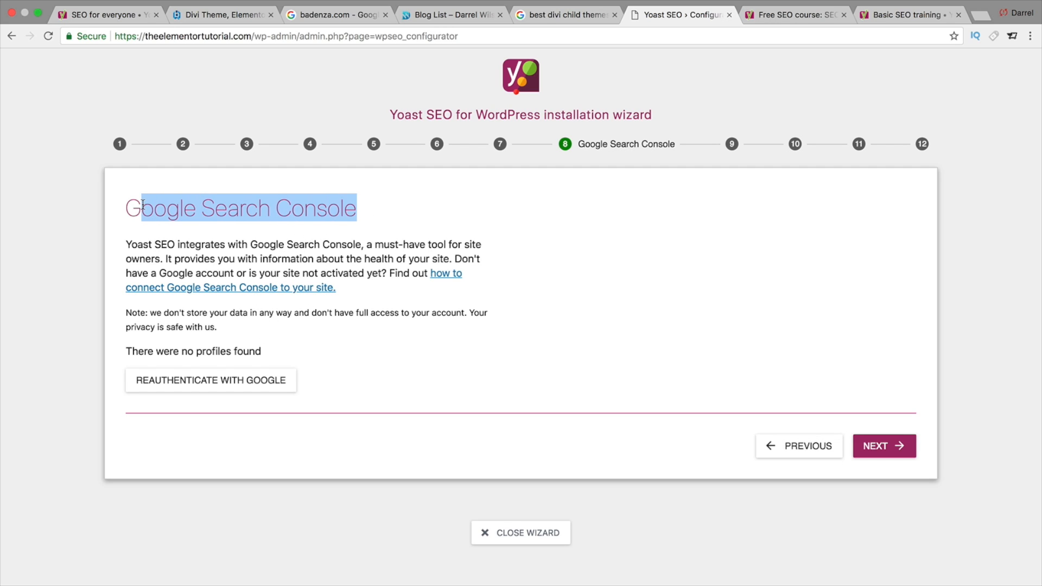
click(402, 197)
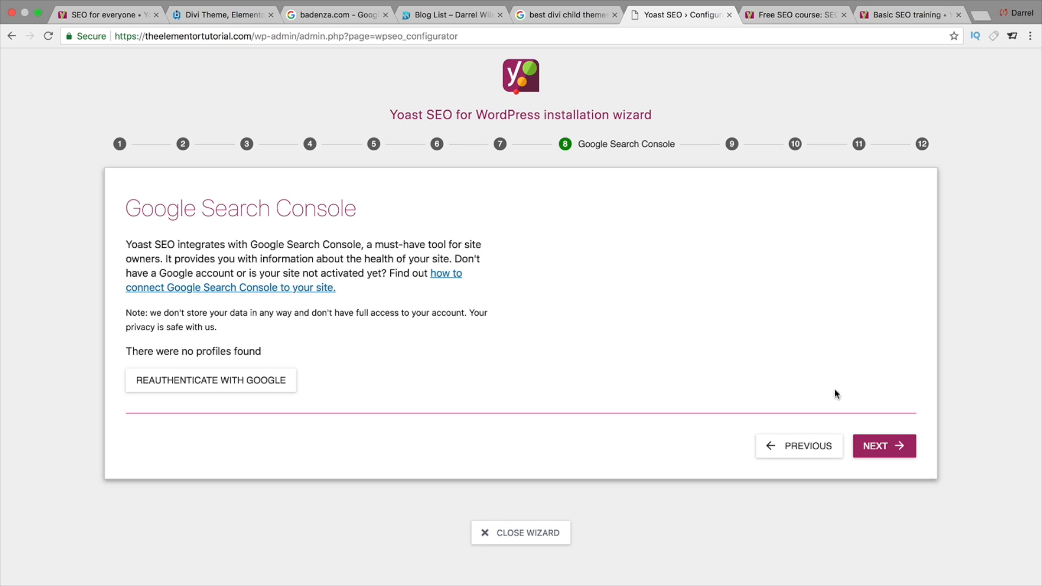
click(884, 455)
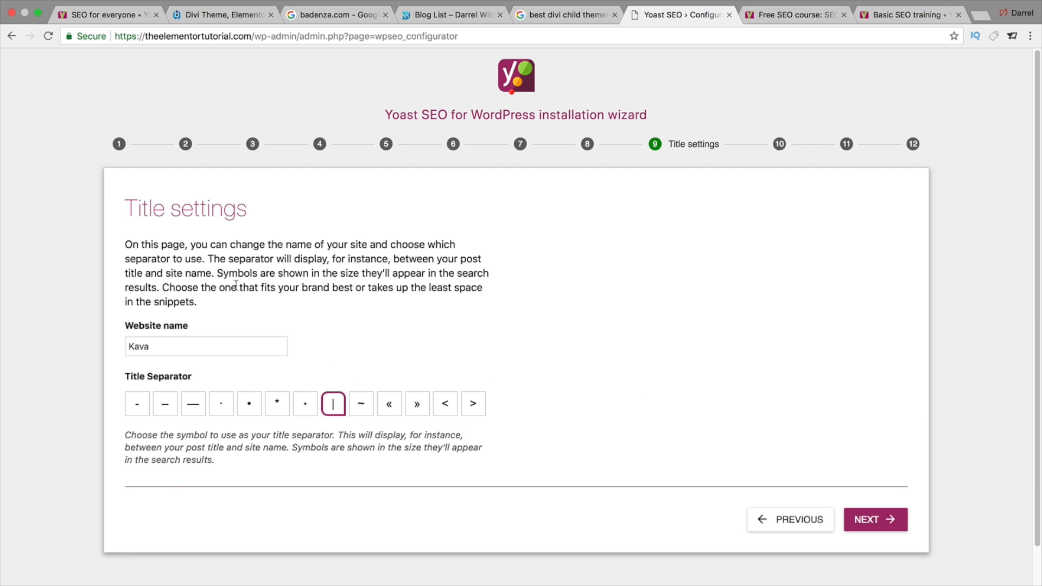
- Keep the website name Kava with the | title separator and continue
drag(225, 351, 130, 350)
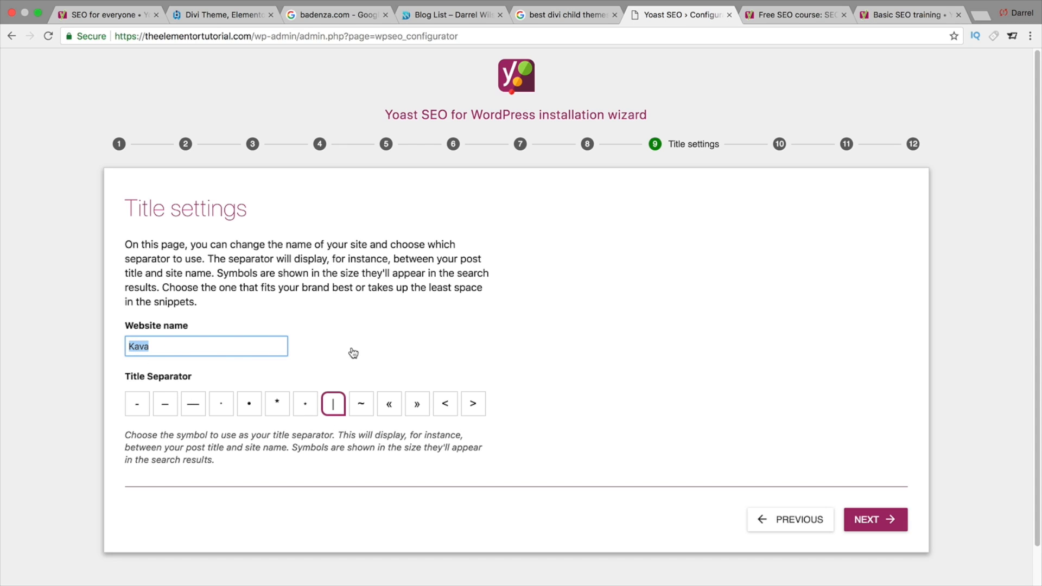
click(443, 22)
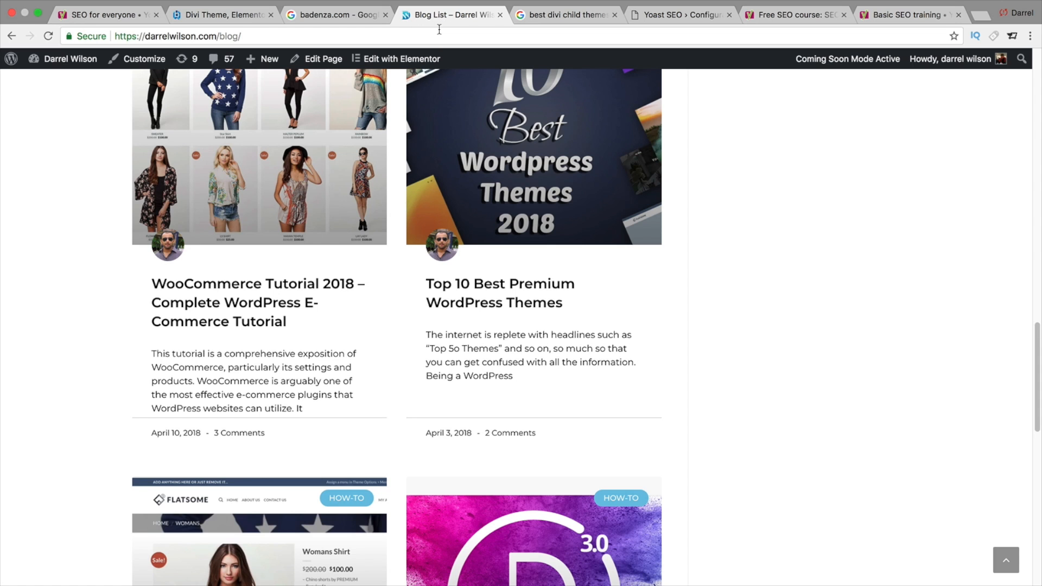
click(540, 18)
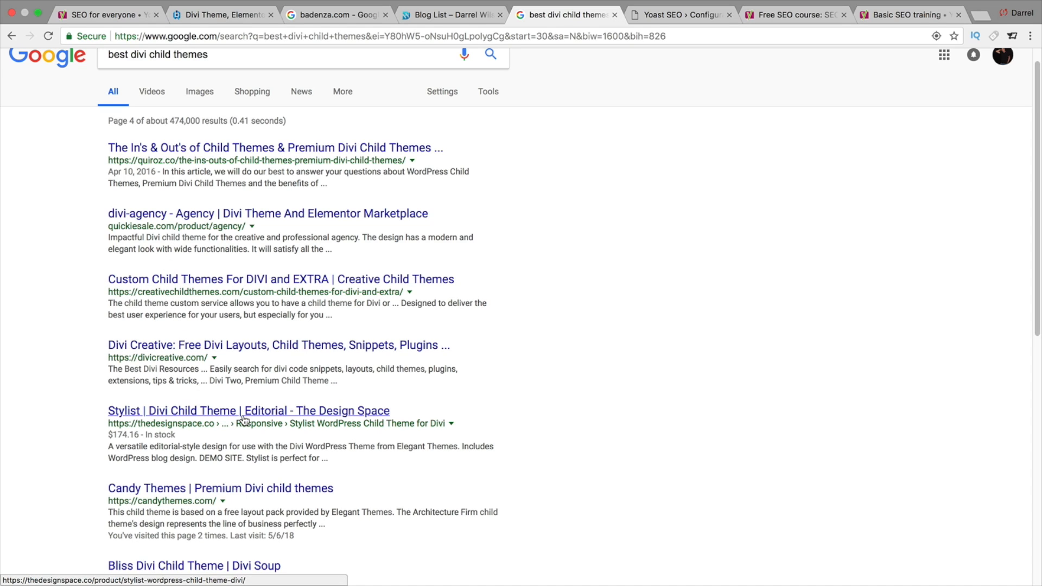
click(688, 15)
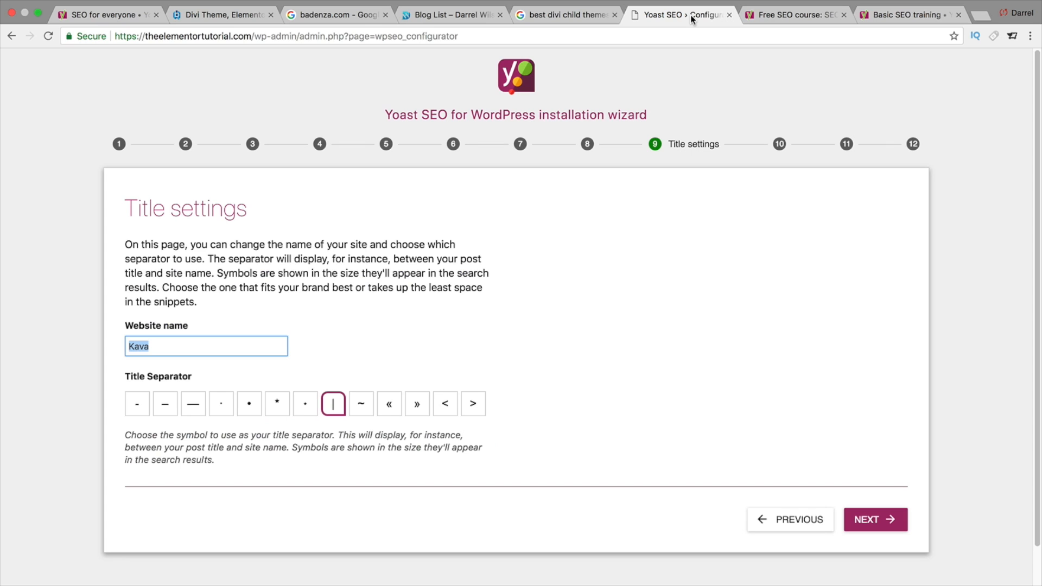
click(875, 521)
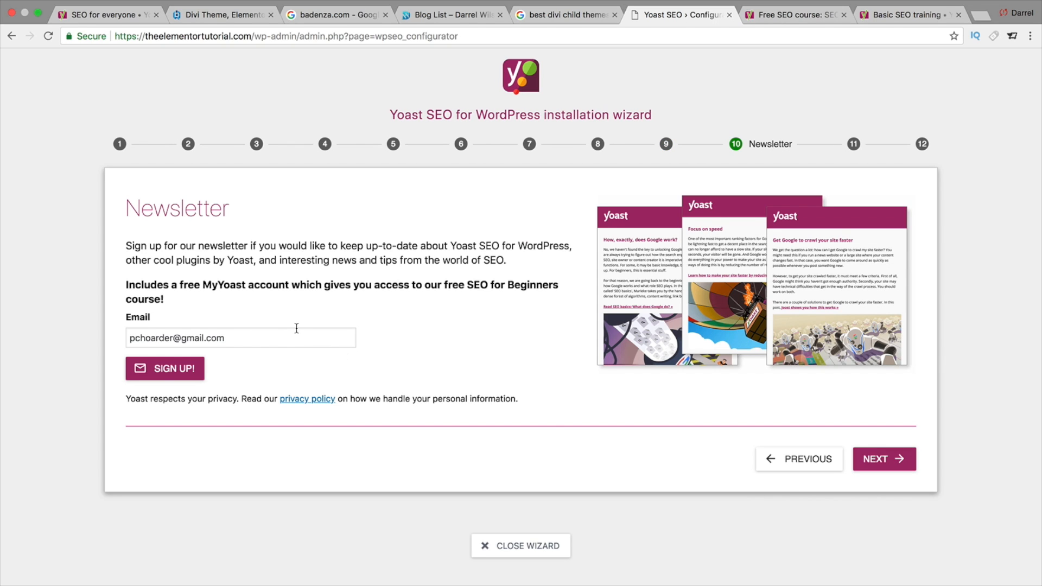
- Sign up for the Yoast newsletter with the prefilled e-mail address and continue
click(169, 370)
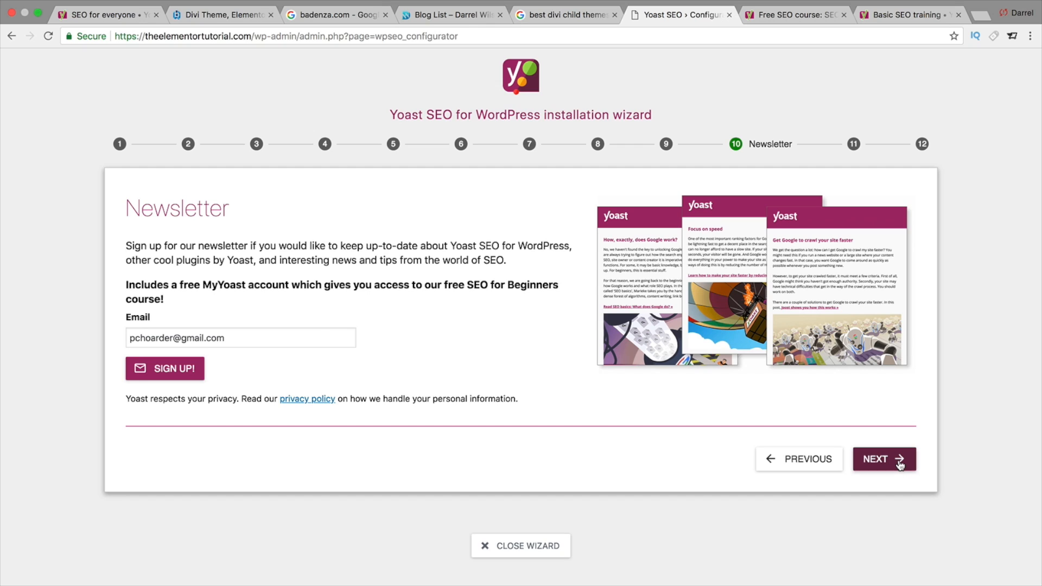
click(881, 461)
- Scroll through the You might like recommendations and continue to the final wizard step
scroll(896, 463, down, 3)
scroll(706, 304, up, 1)
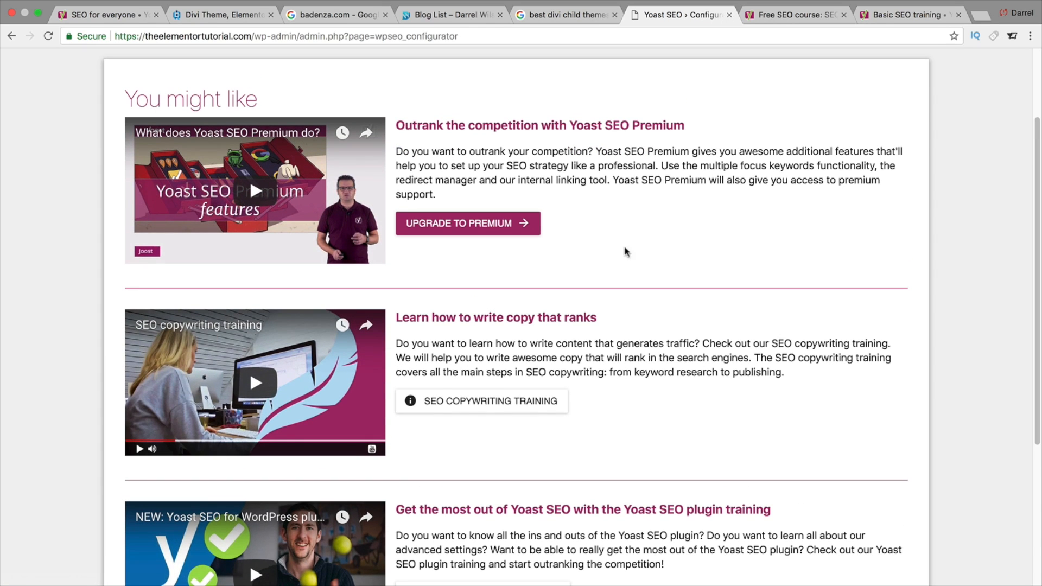
scroll(520, 353, down, 1)
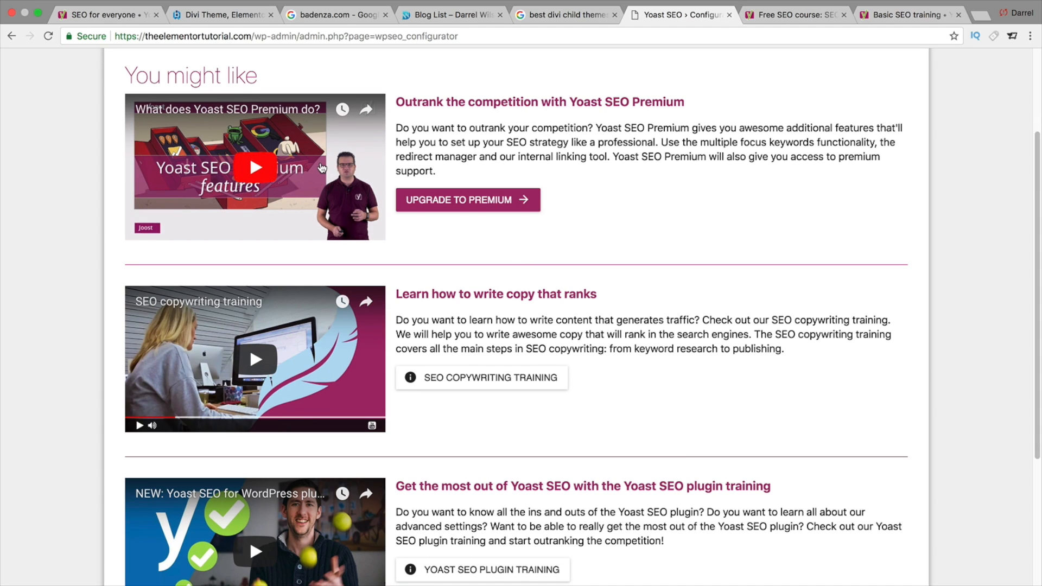
scroll(403, 320, down, 1)
scroll(403, 320, down, 5)
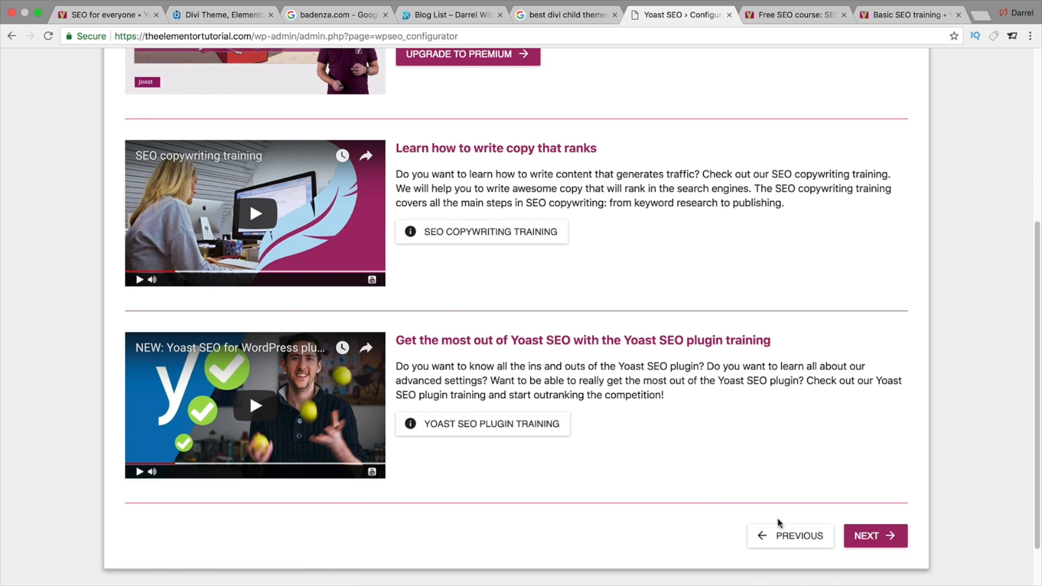
click(887, 540)
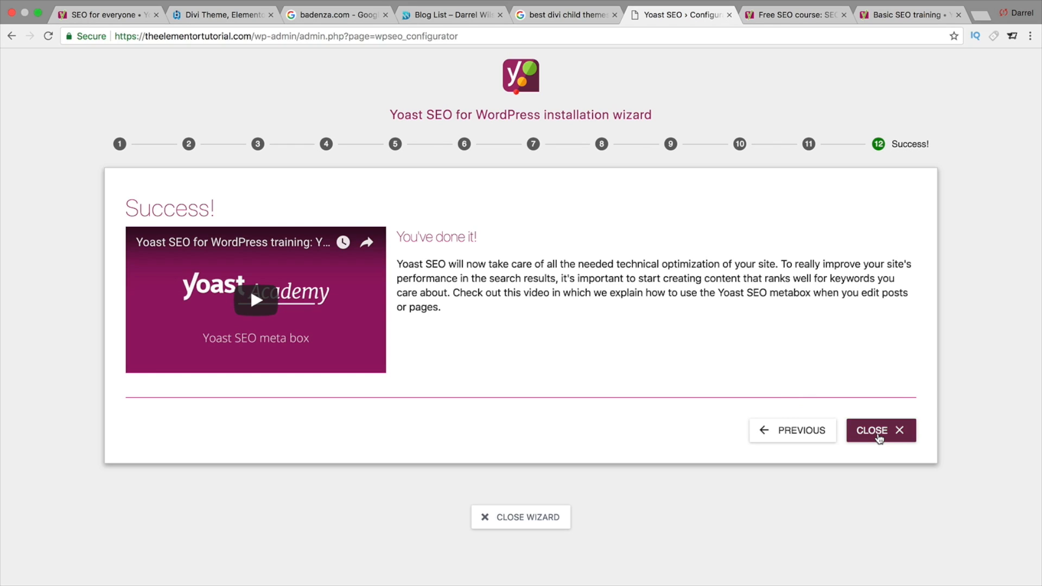
- Close the completed installation wizard to return to the Yoast SEO General dashboard
click(878, 434)
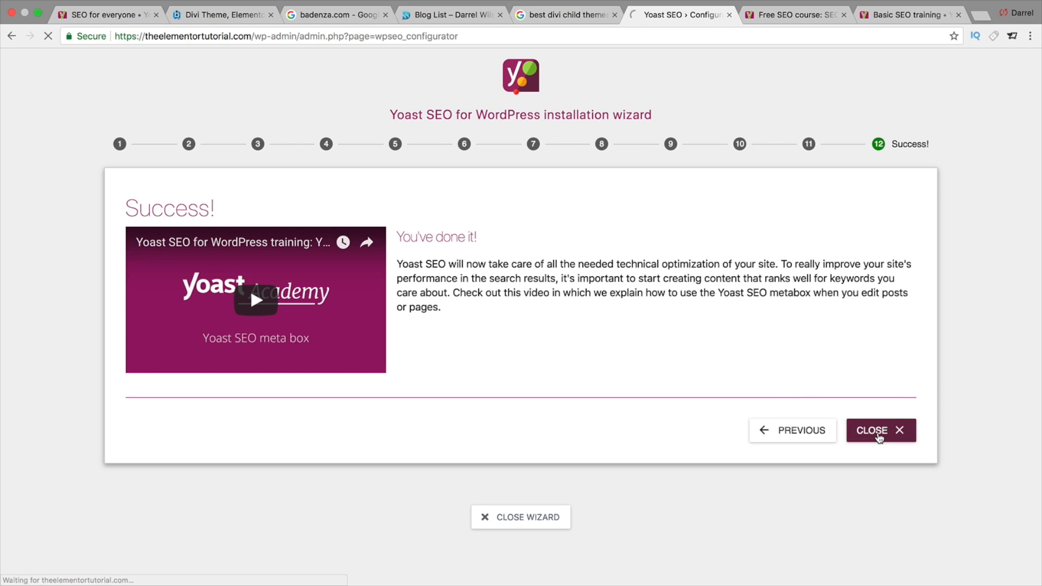
scroll(566, 292, down, 1)
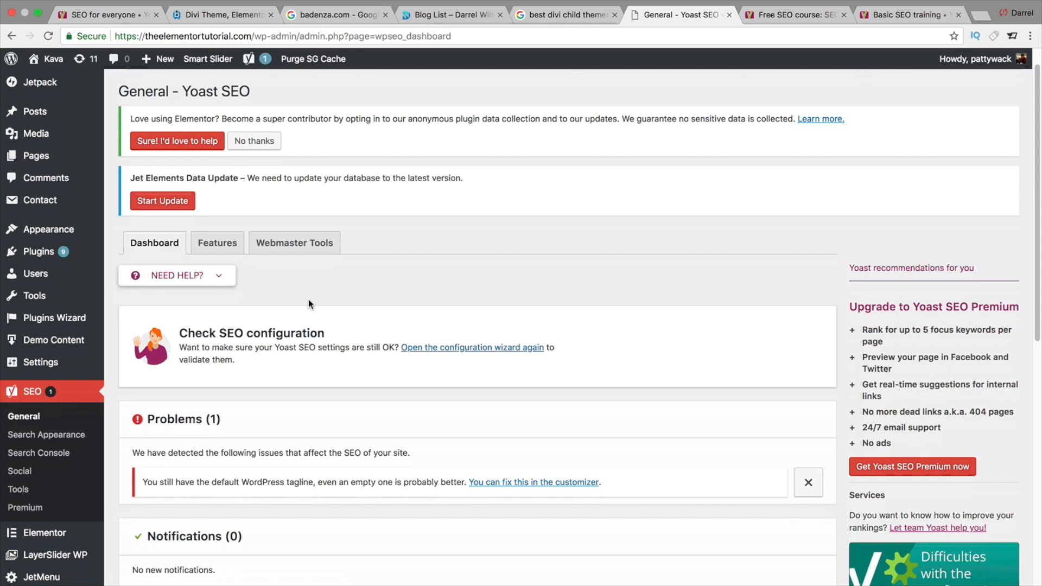
scroll(291, 315, down, 1)
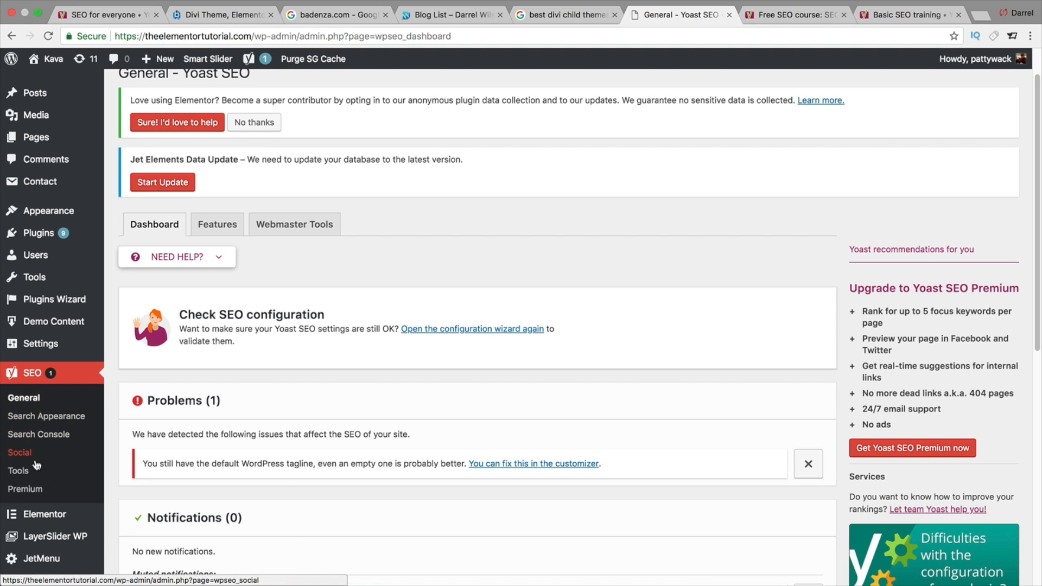
- Open the Yoast SEO Features tab and show the help explanation for Cornerstone content
click(209, 232)
scroll(289, 296, down, 3)
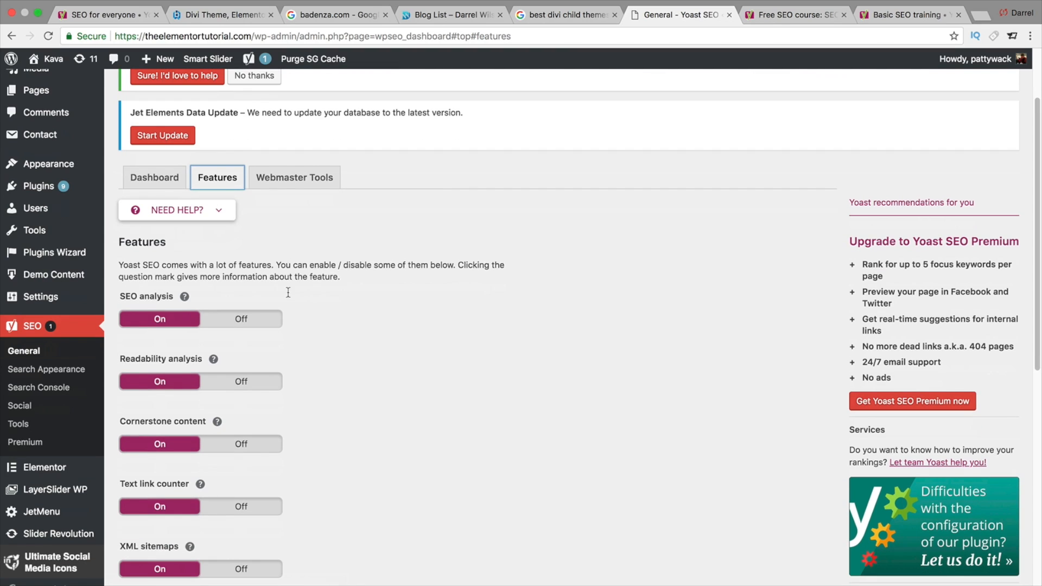
scroll(288, 297, down, 3)
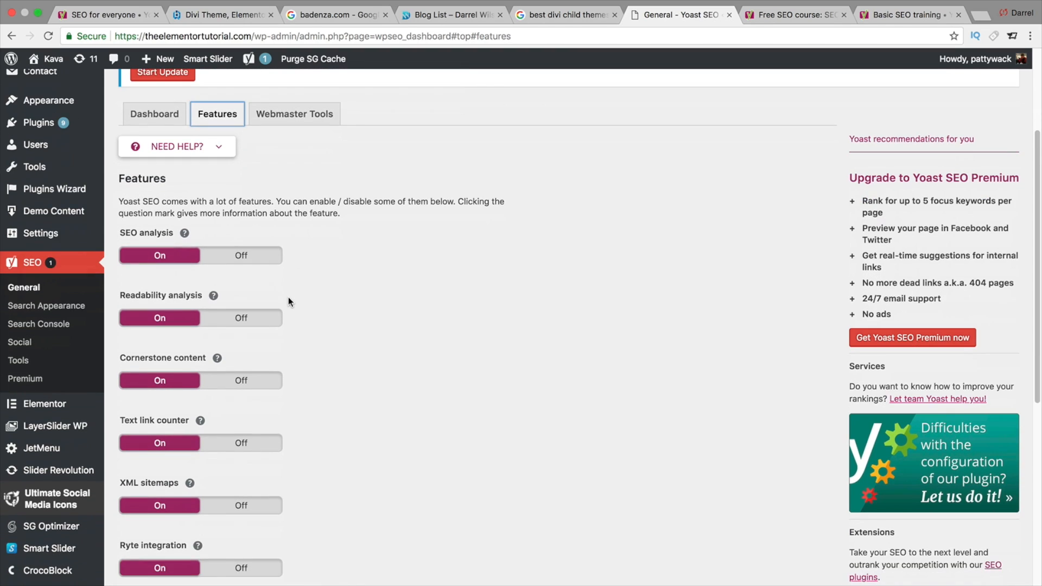
scroll(288, 298, down, 1)
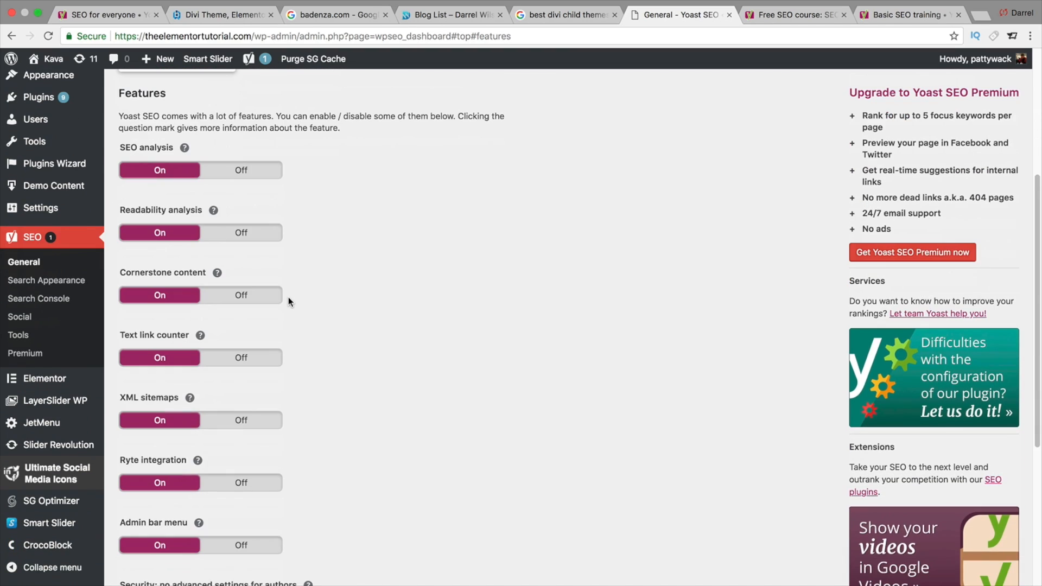
scroll(289, 303, down, 1)
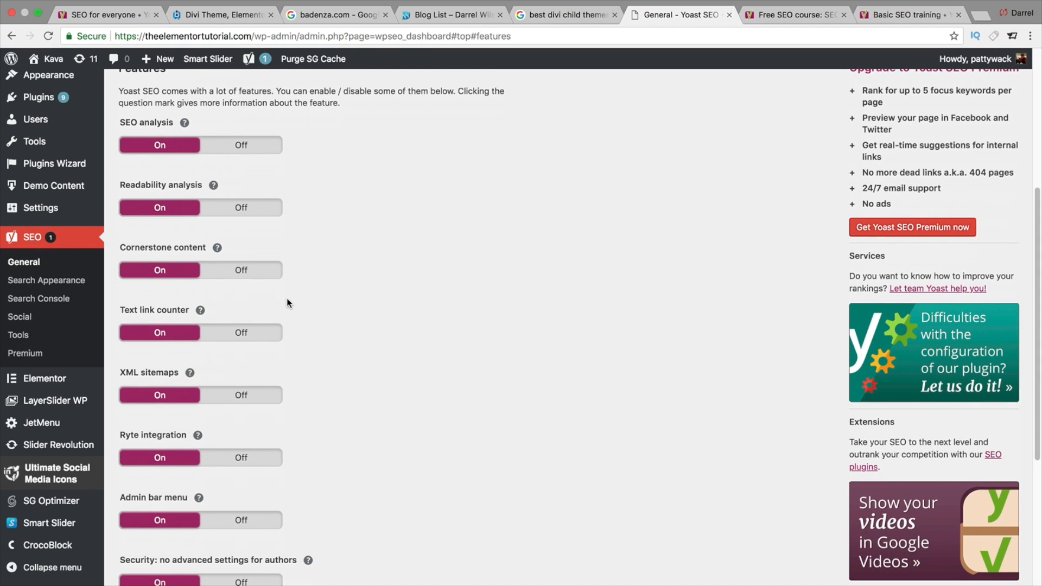
click(218, 249)
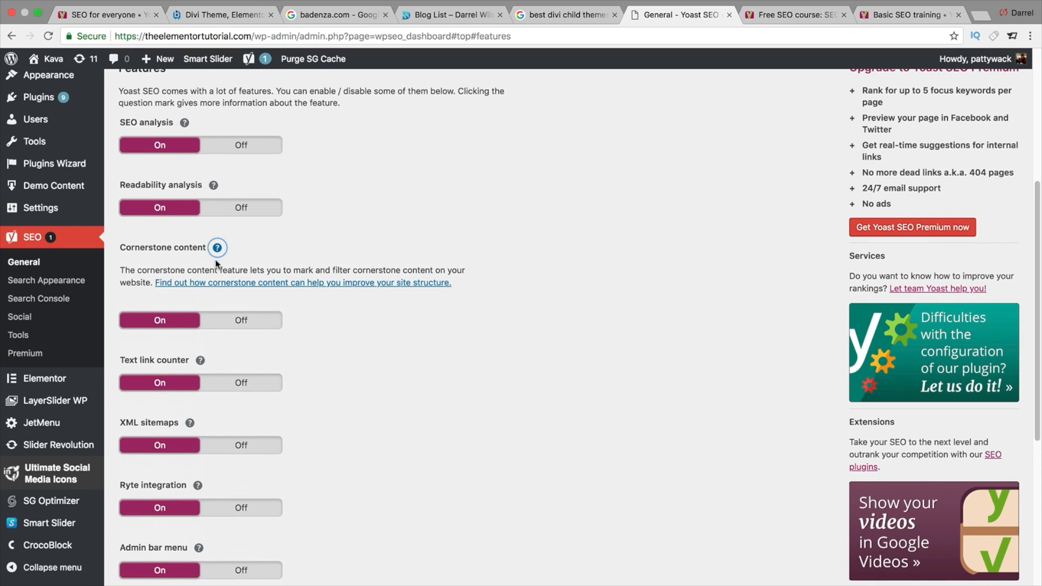
- Hide the Cornerstone content help explanation and save the Yoast feature settings
click(219, 255)
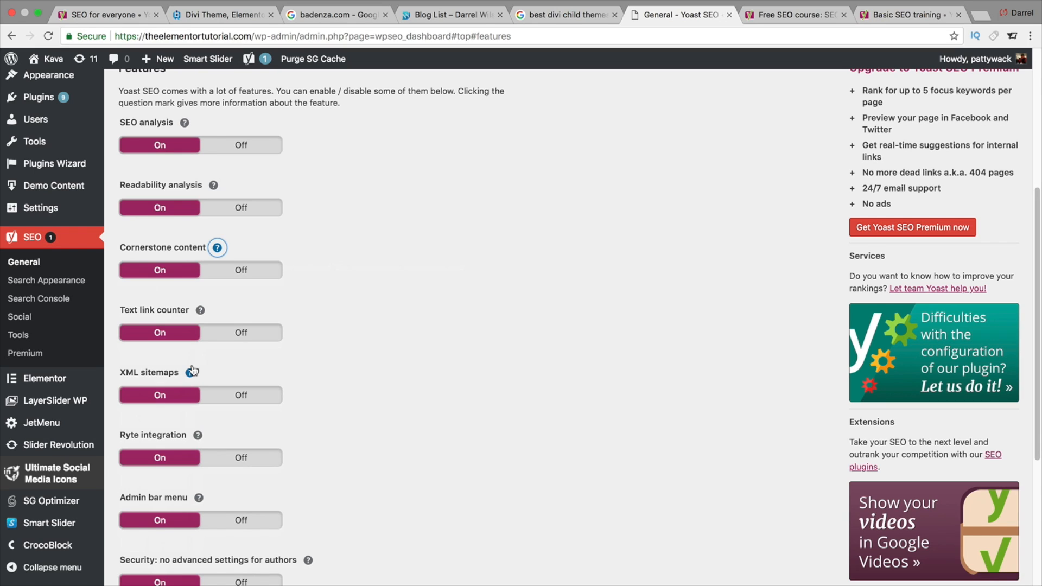
scroll(192, 396, down, 1)
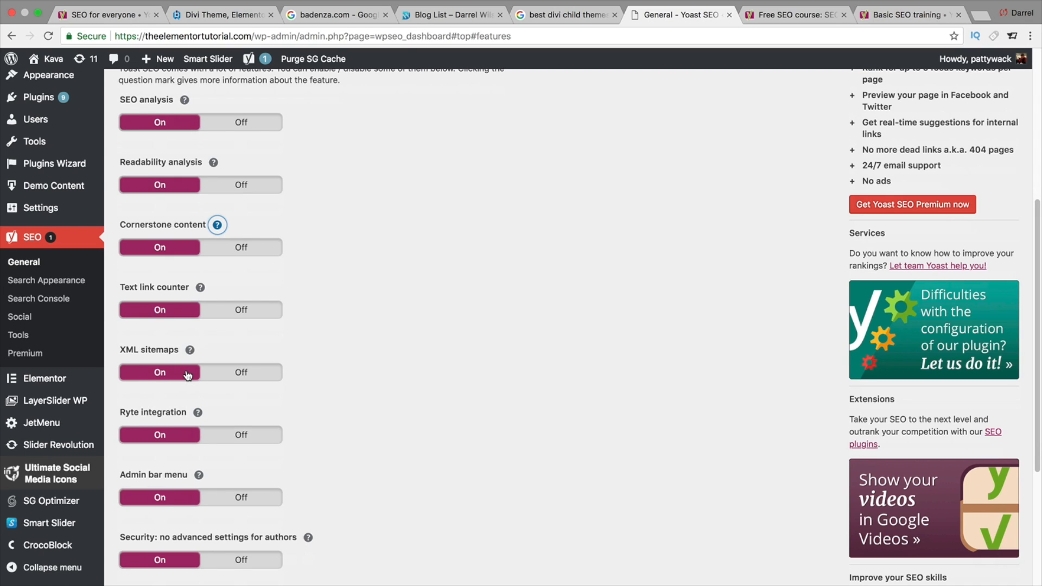
scroll(187, 380, down, 1)
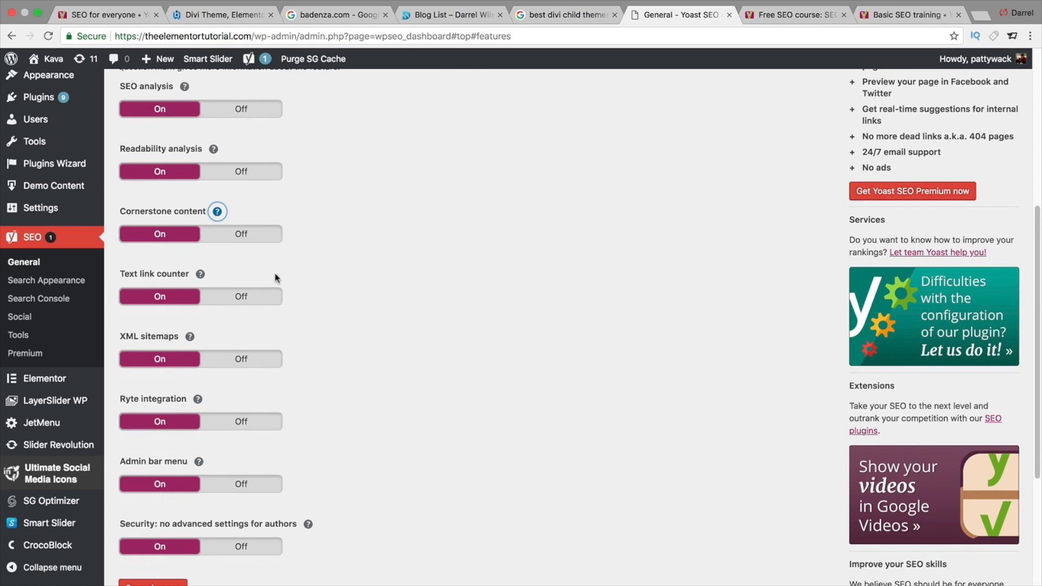
scroll(223, 418, down, 1)
click(156, 561)
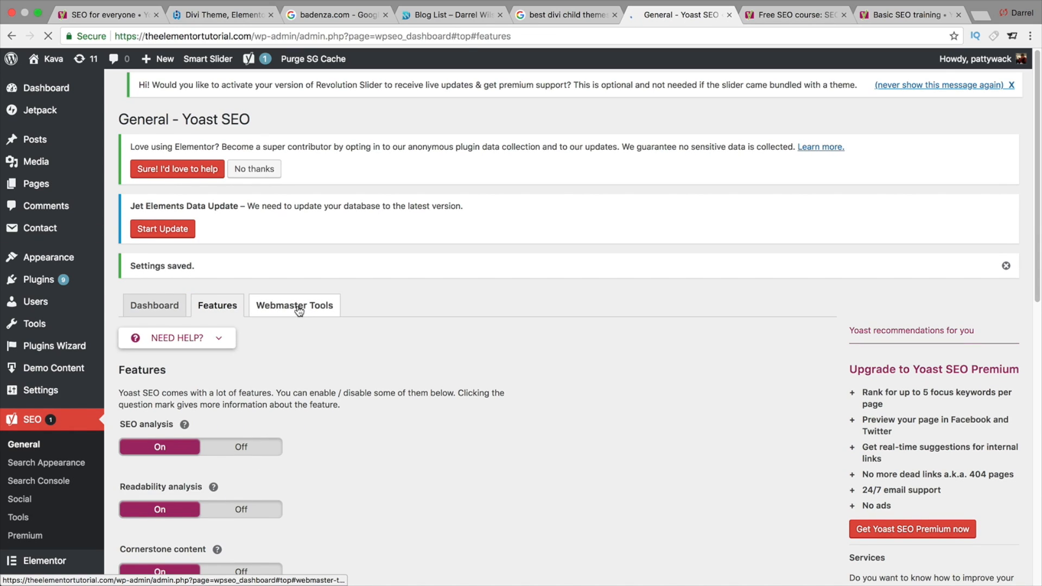
- Open the Webmaster Tools tab of the Yoast SEO General settings
click(298, 311)
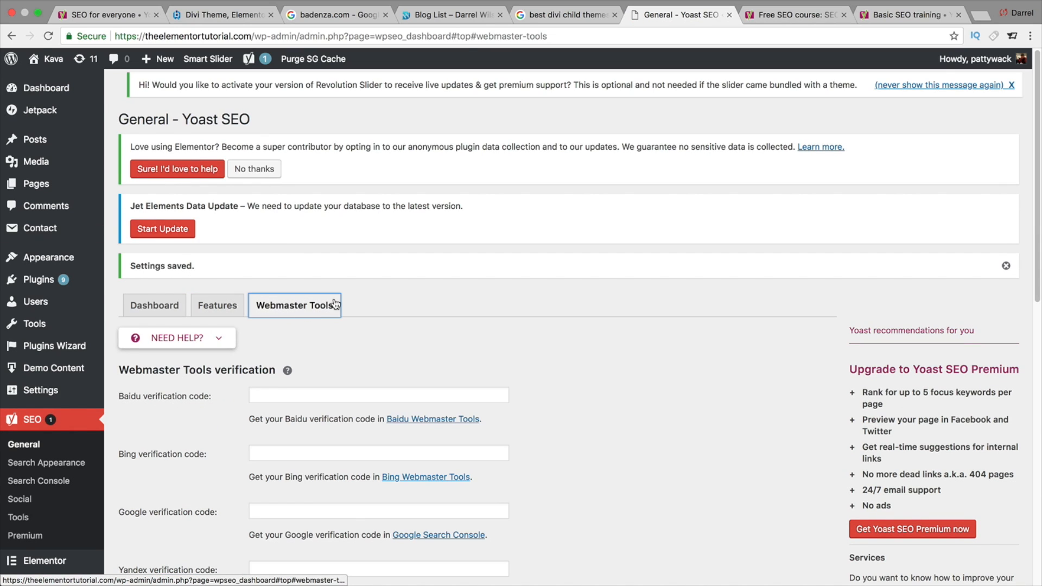
scroll(352, 327, down, 2)
scroll(352, 330, down, 2)
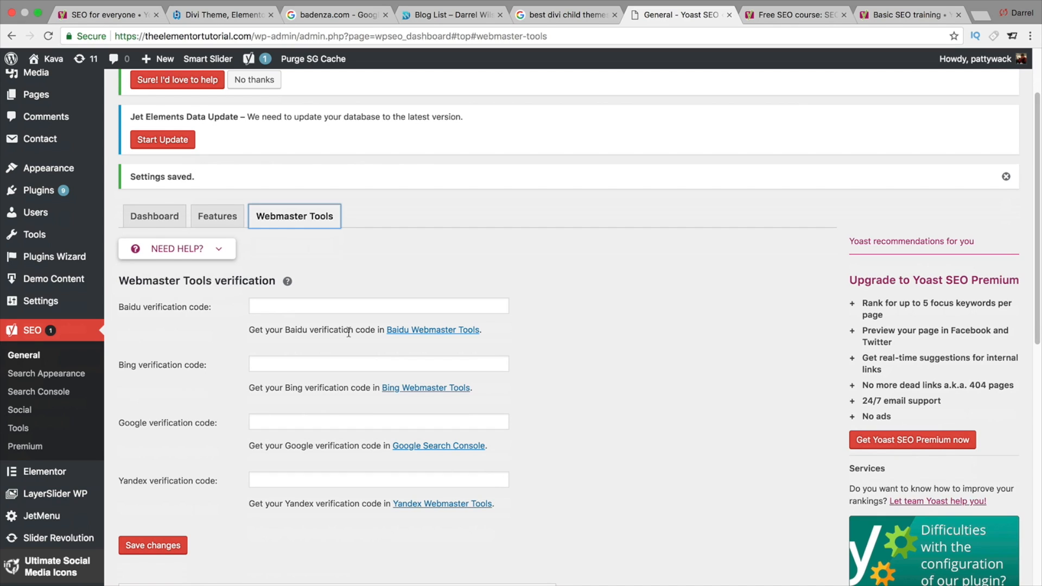
- Switch to the Google search browser tab and change to the other signed-in Google account
click(595, 16)
scroll(550, 98, up, 1)
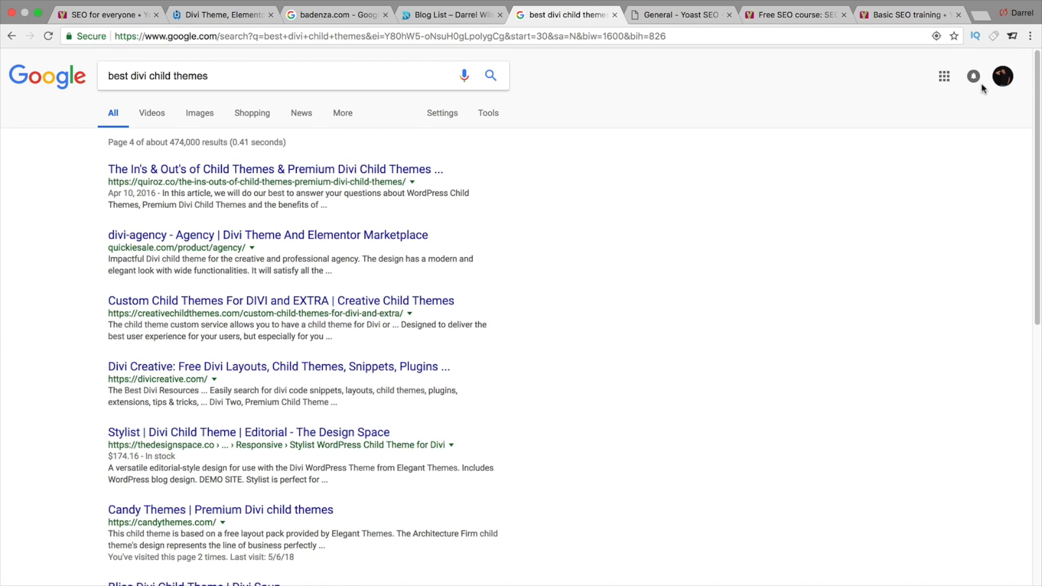
click(1003, 76)
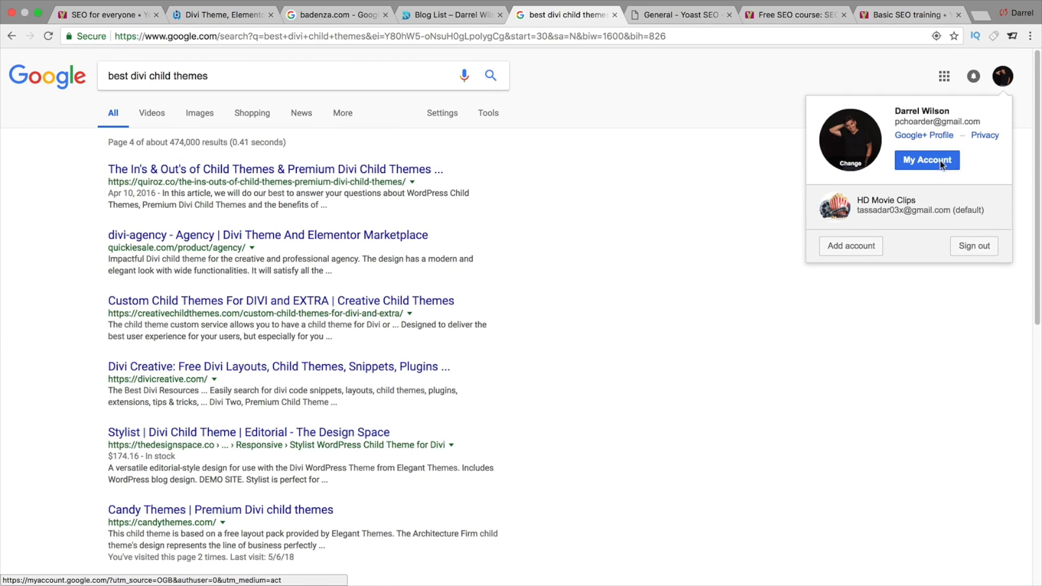
click(942, 203)
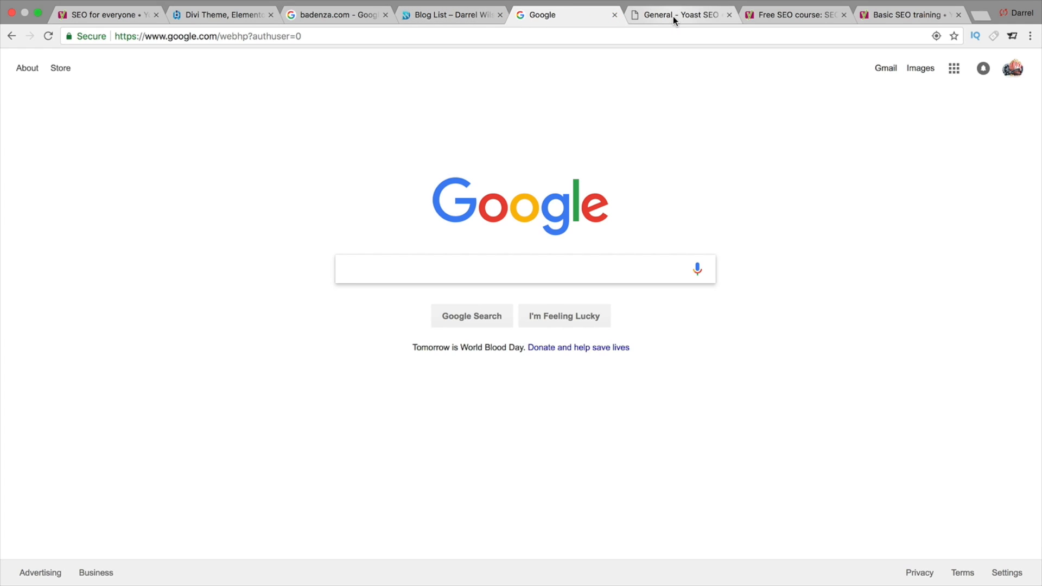
- Search Google for google webmaster tools
text(google webmaster ro)
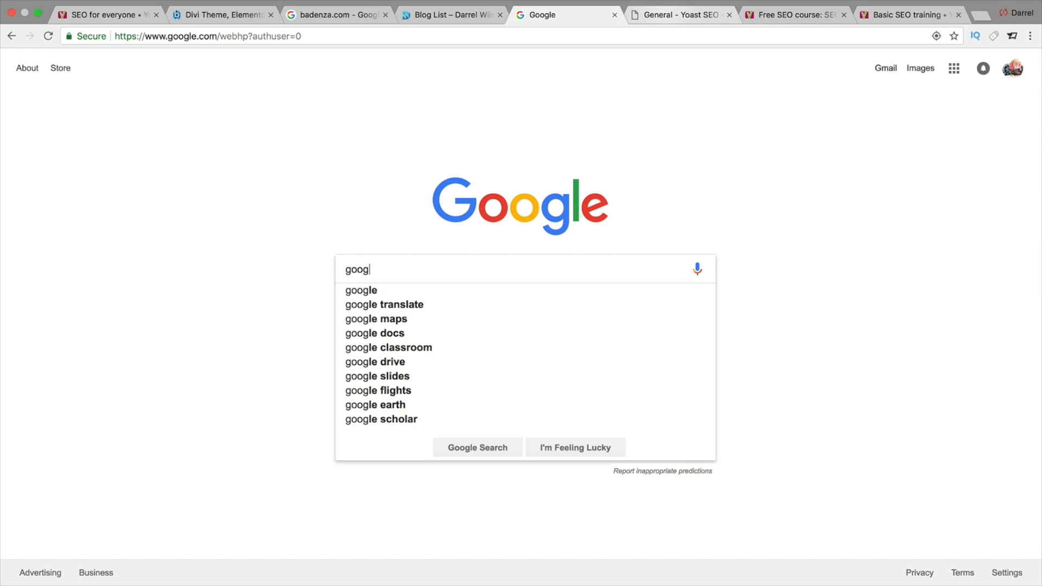
key(BackSpace)
key(BackSpace)
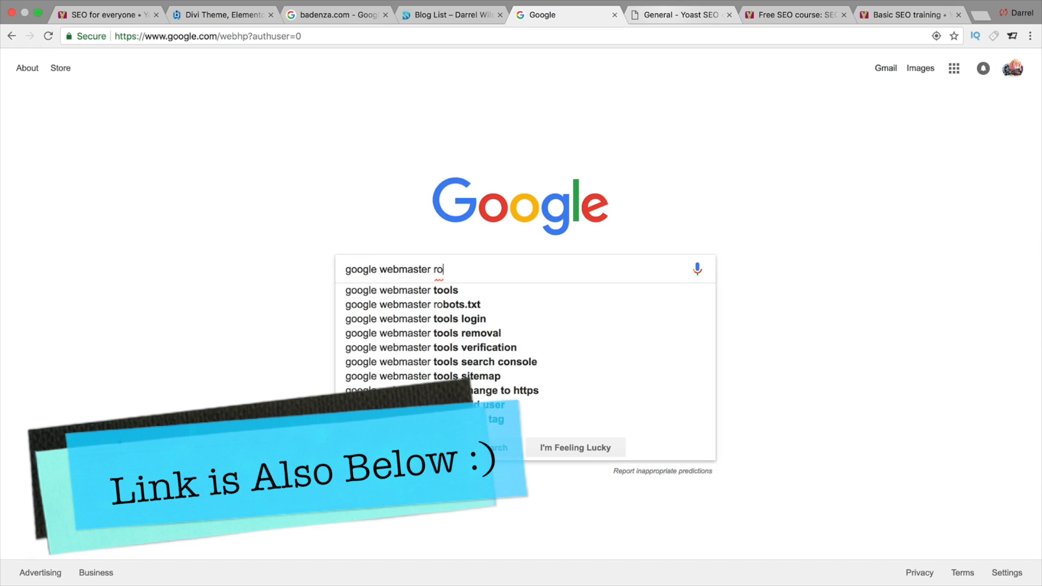
text(tools)
key(Return)
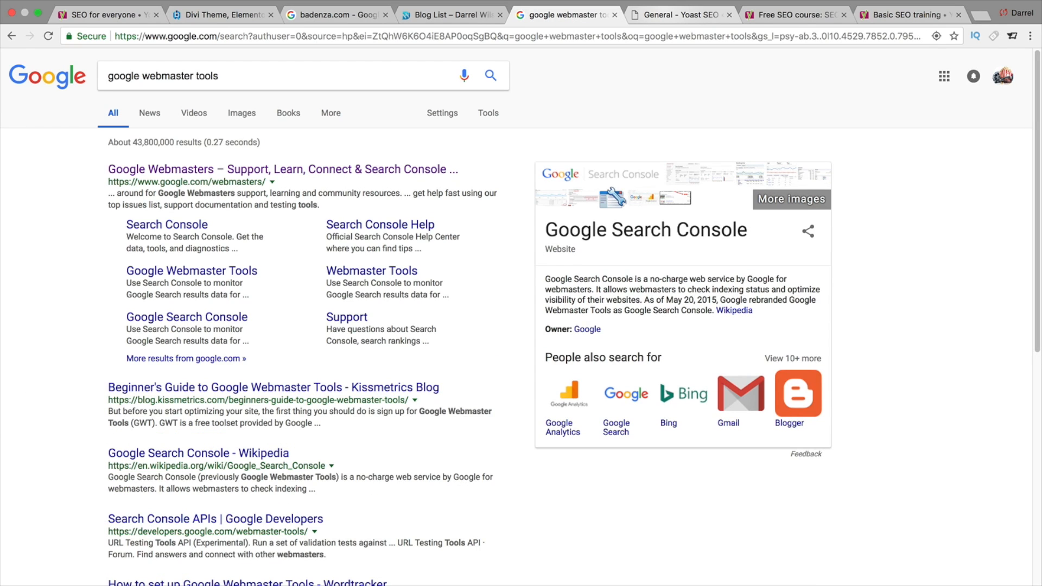
- Open the Google Webmasters result and sign in to Search Console
click(403, 171)
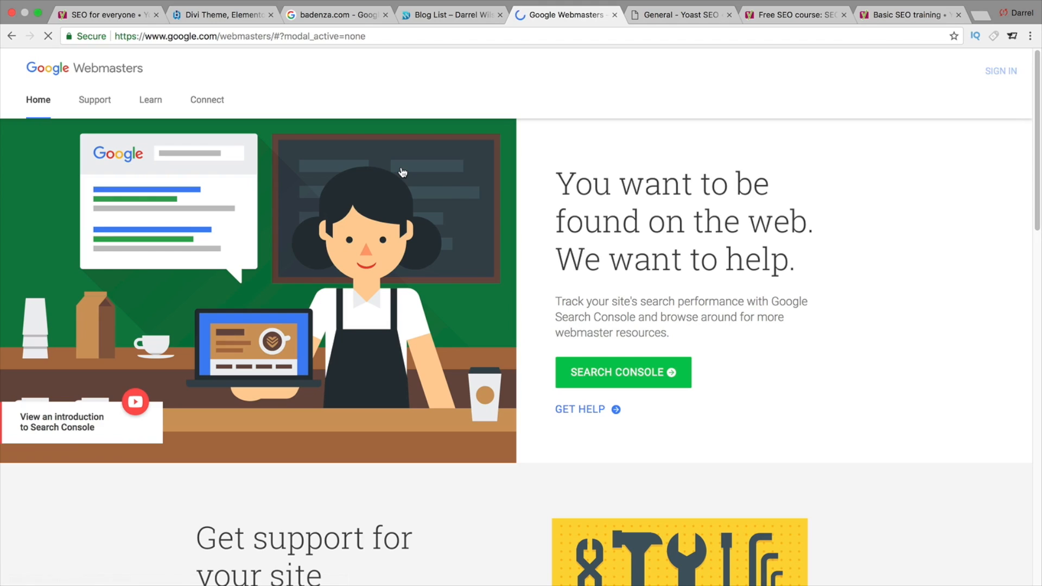
click(999, 72)
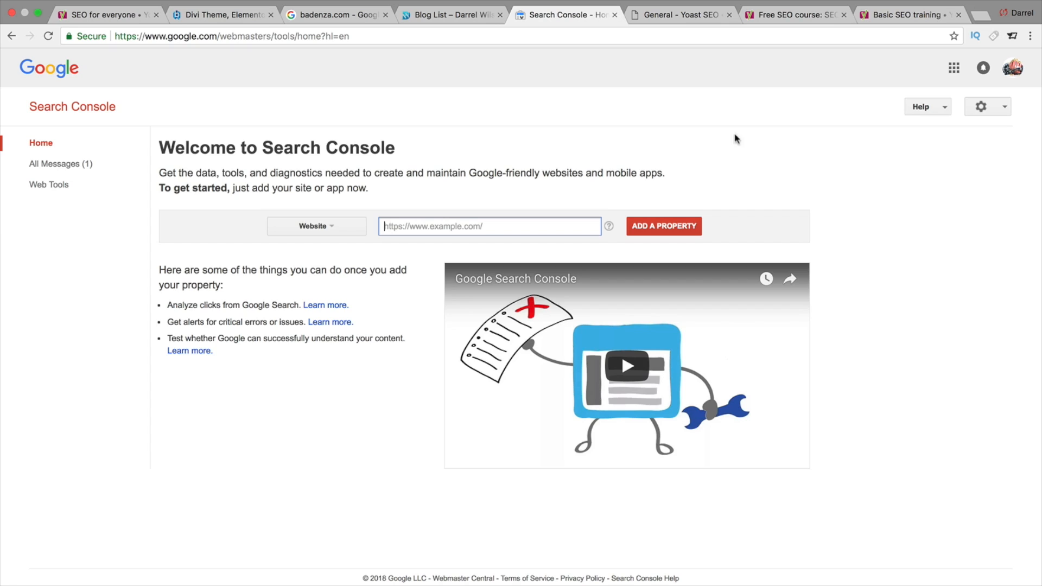
- Move the Yoast tab next to Search Console and copy the WordPress admin page's URL
click(462, 17)
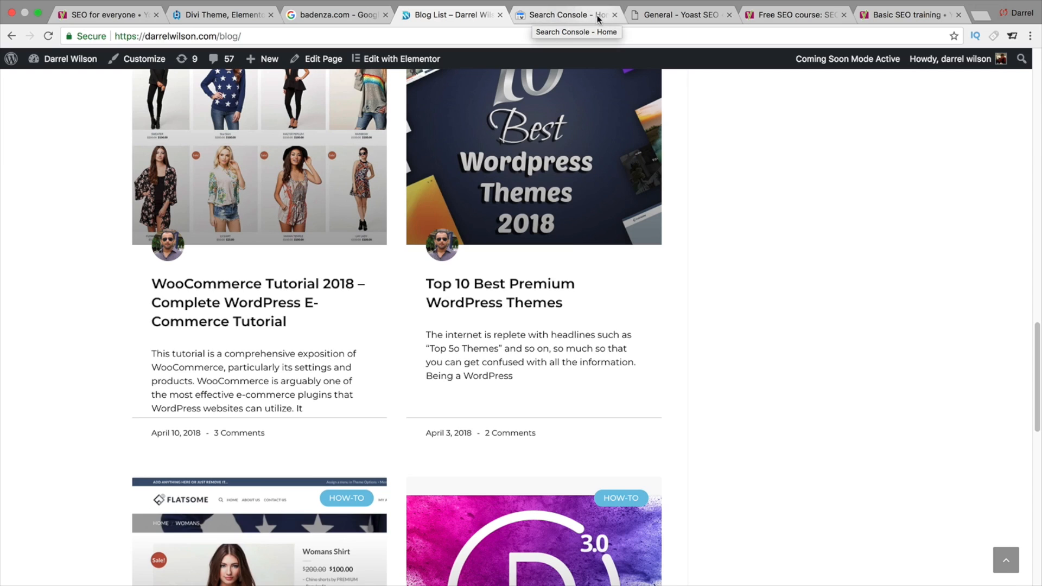
drag(652, 16, 570, 17)
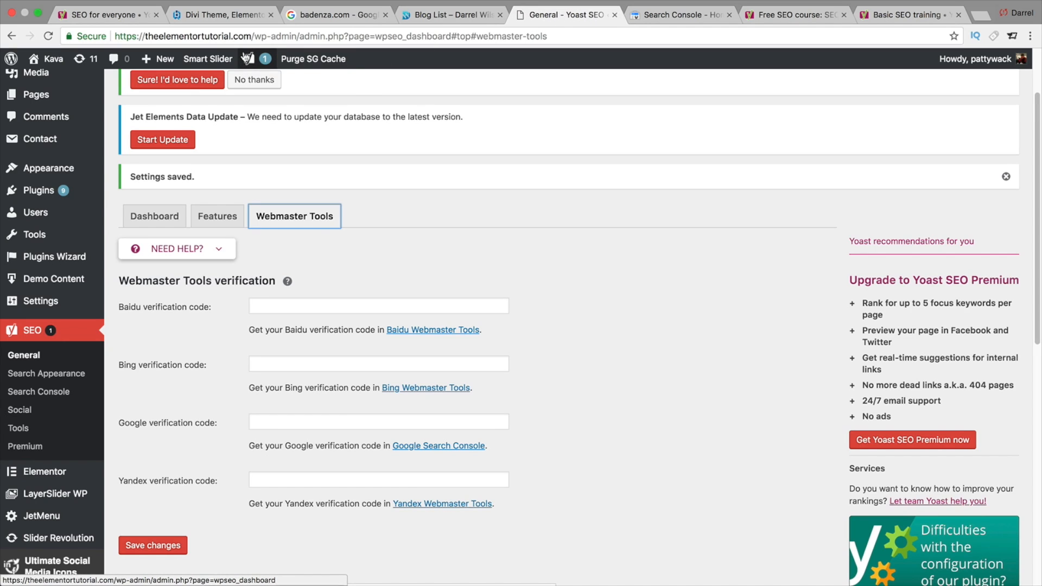
drag(251, 36, 80, 37)
right_click(138, 30)
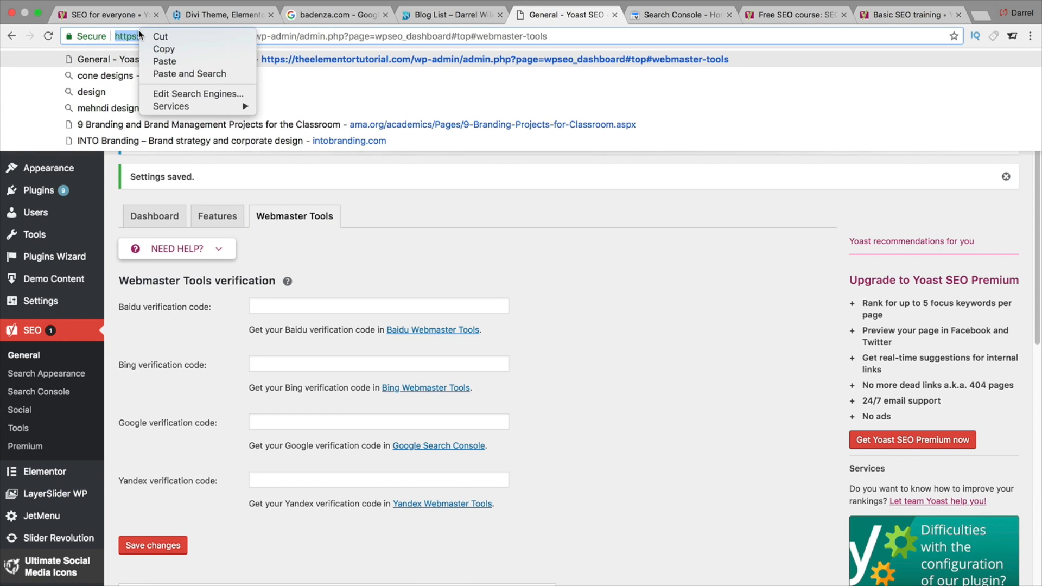
click(156, 48)
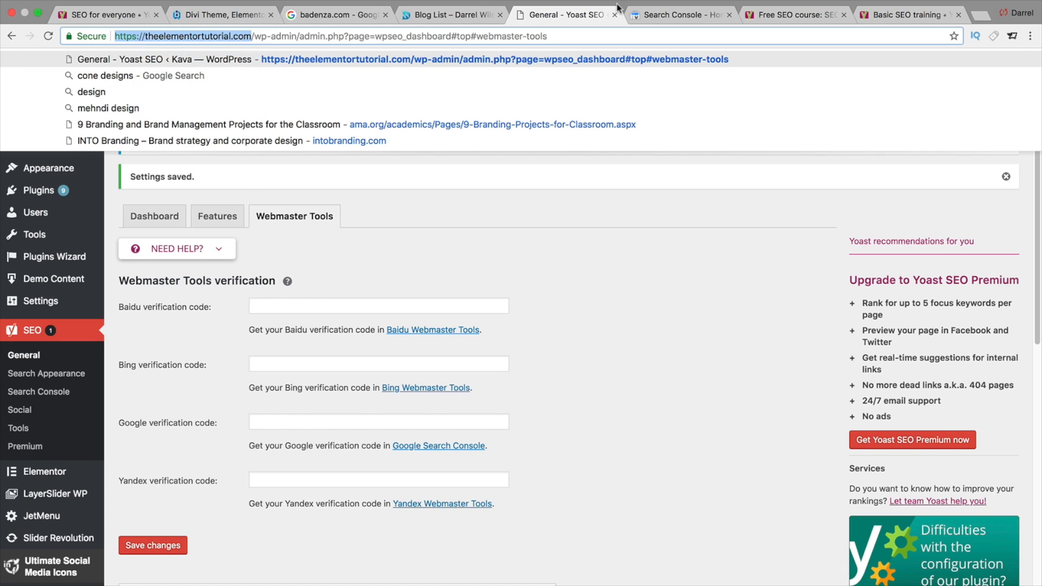
click(674, 16)
right_click(442, 226)
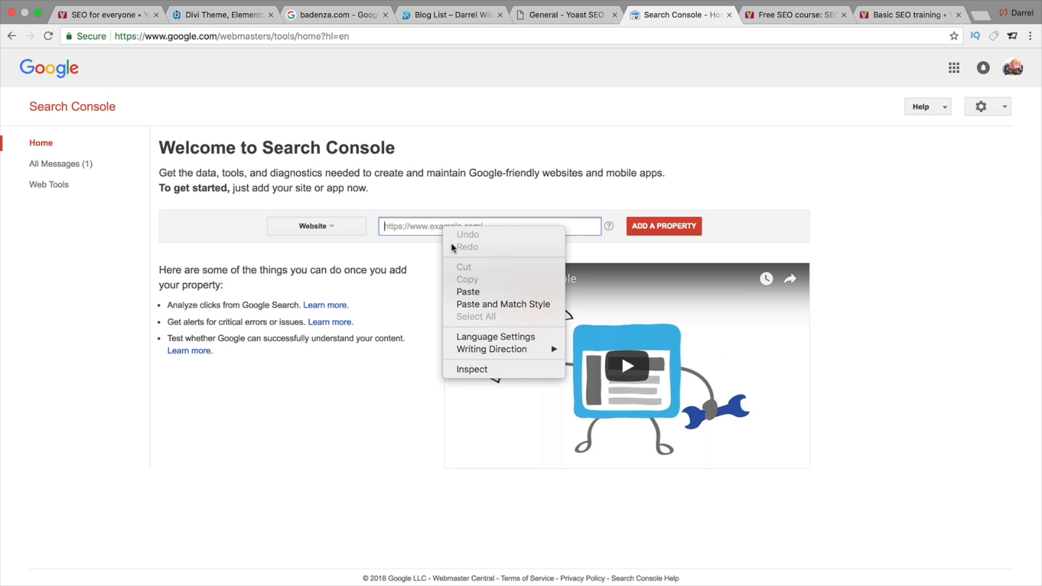
click(471, 291)
click(658, 227)
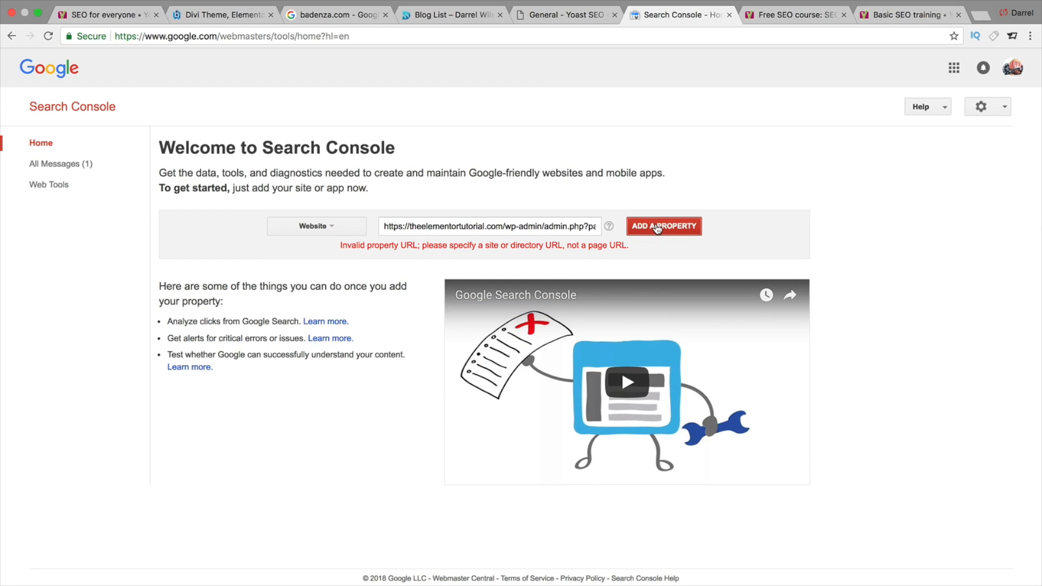
triple_click(505, 223)
key(super+v)
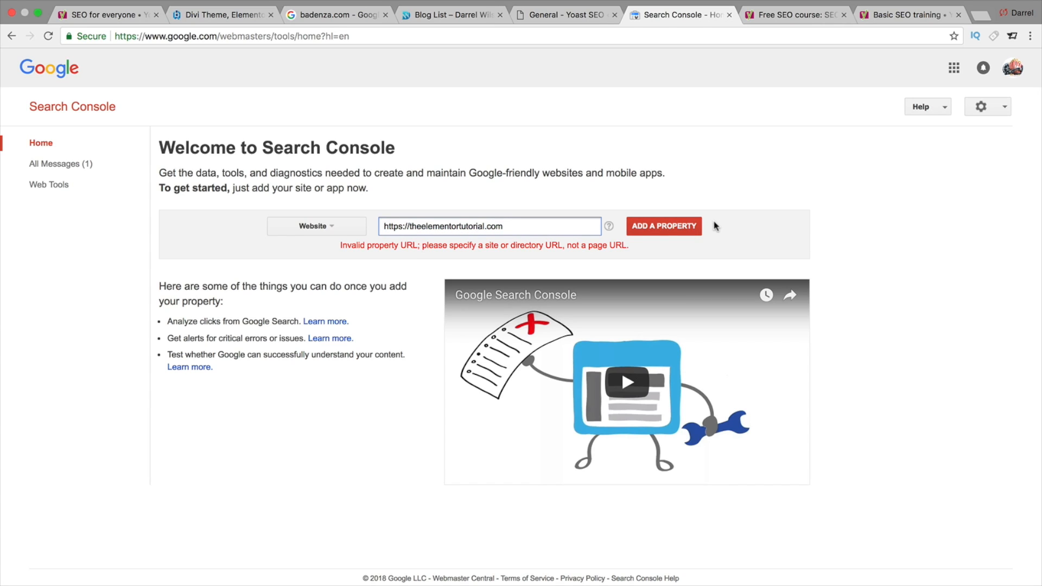
click(680, 228)
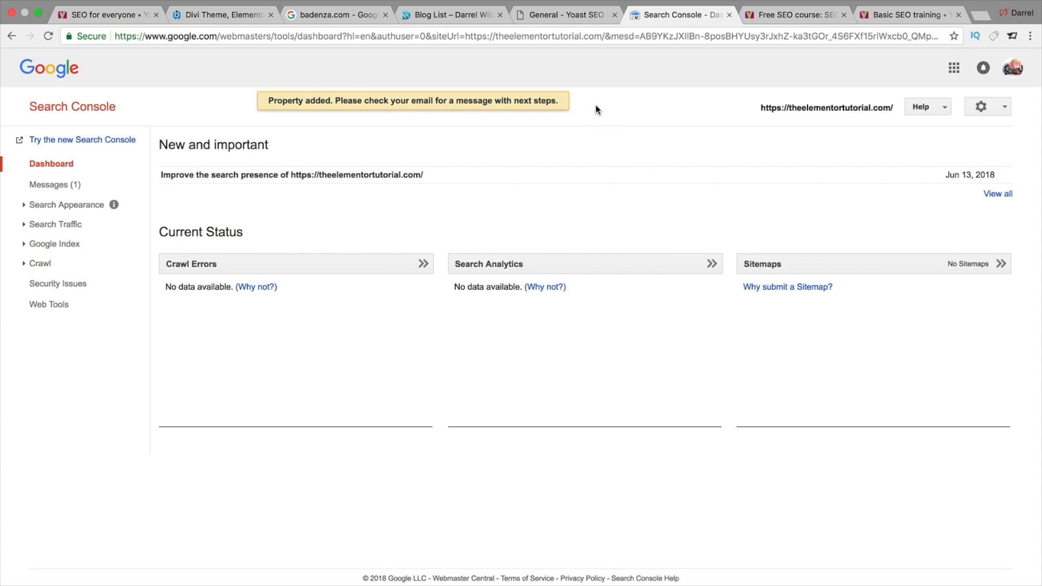
- Return to the Yoast Webmaster Tools tab and open the Google Search Console verification link
click(578, 18)
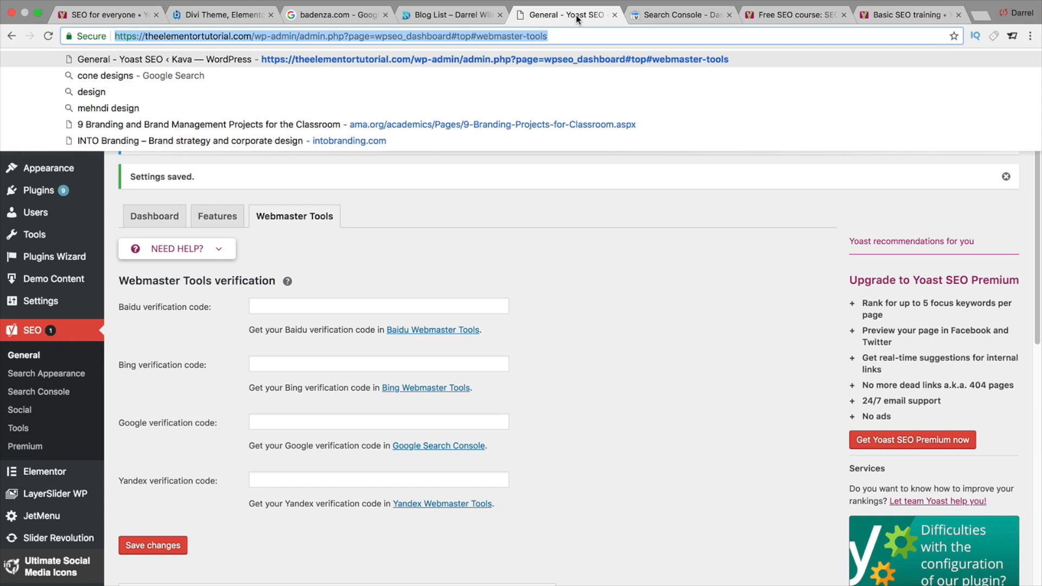
click(278, 422)
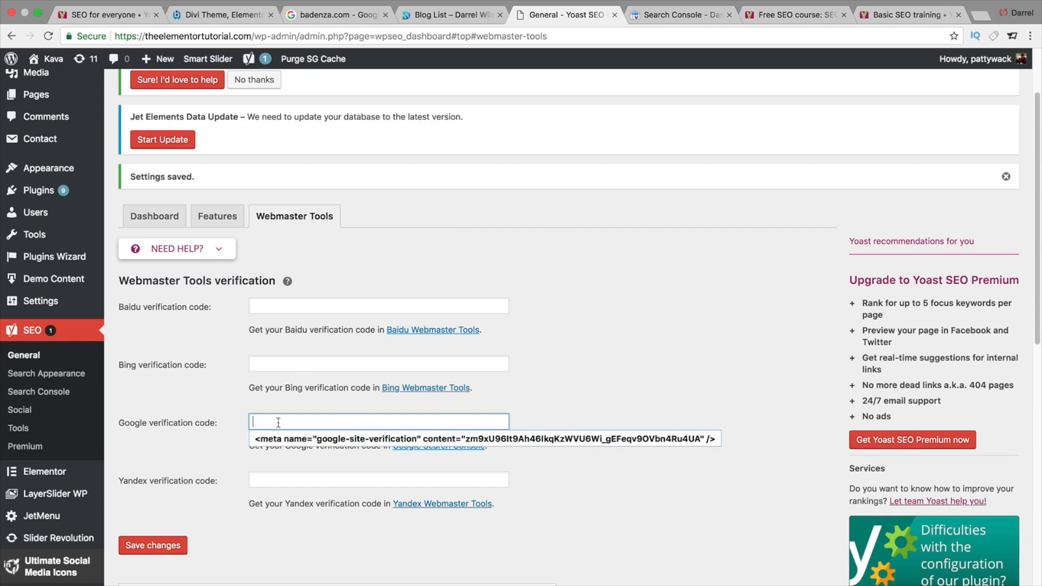
click(524, 388)
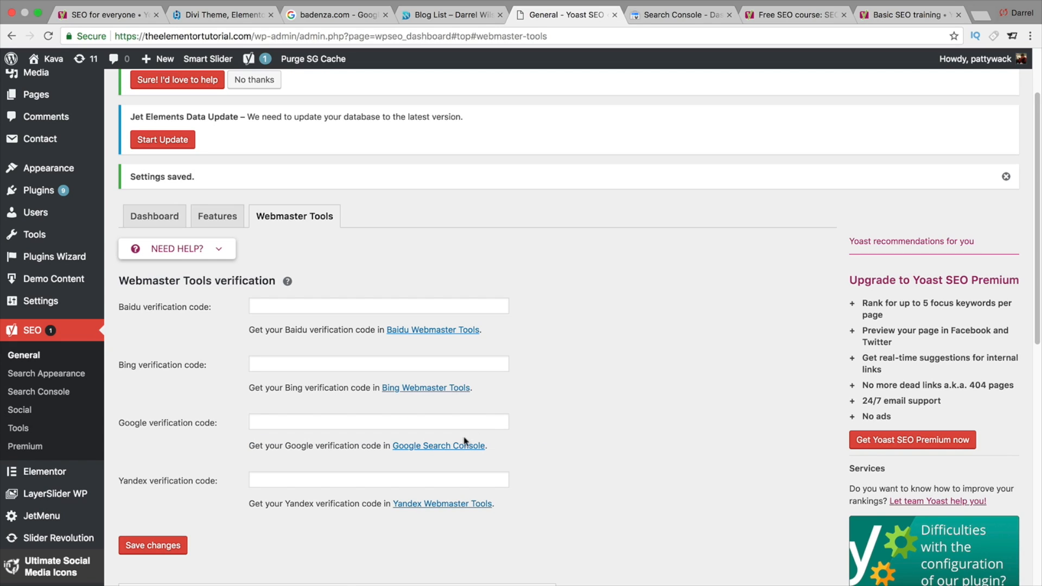
click(429, 450)
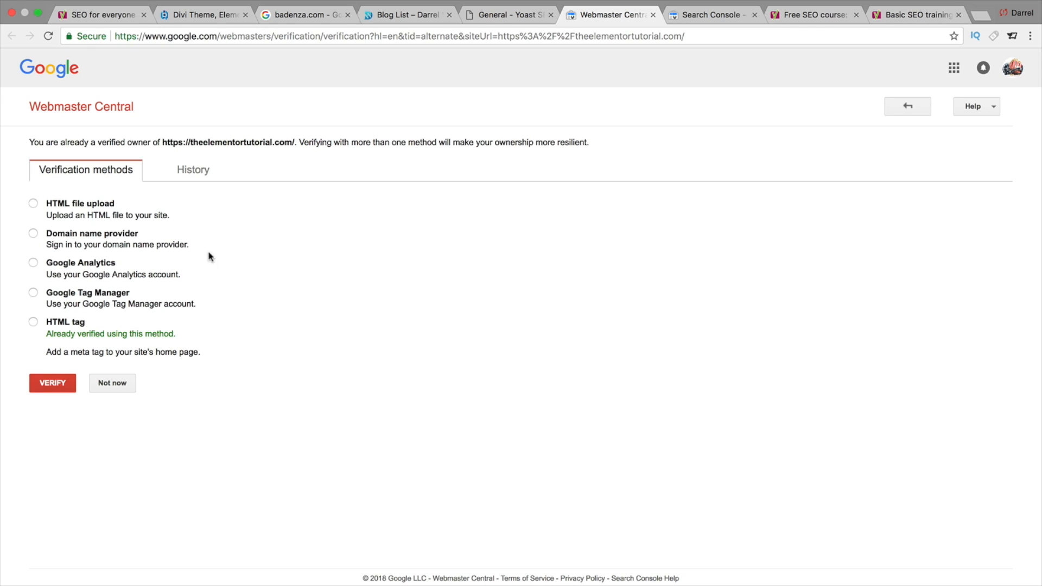
- Choose the HTML tag verification method and copy its site-verification meta tag
click(32, 234)
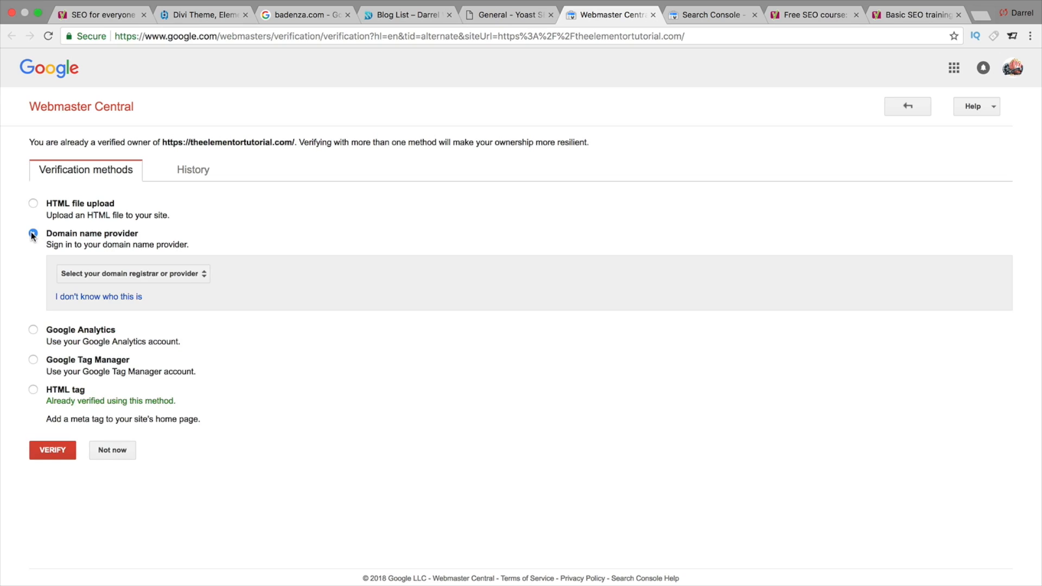
click(33, 203)
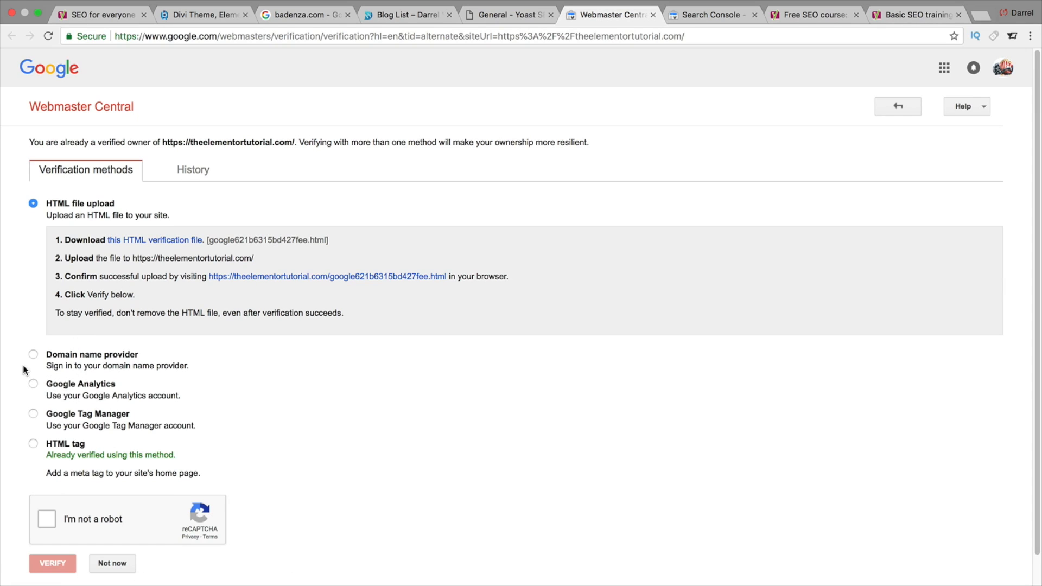
click(33, 352)
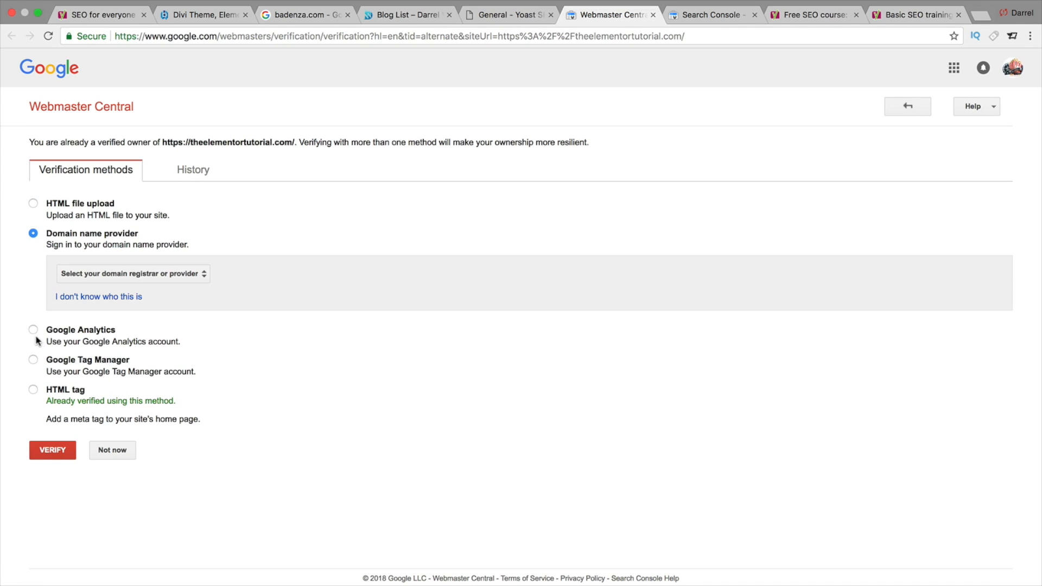
click(36, 360)
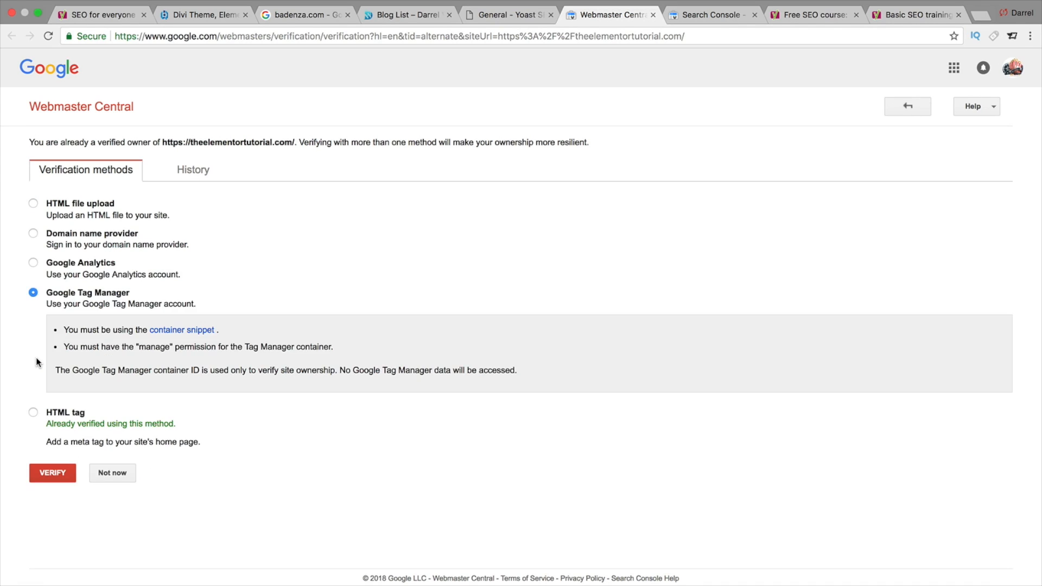
click(33, 412)
click(298, 402)
right_click(298, 403)
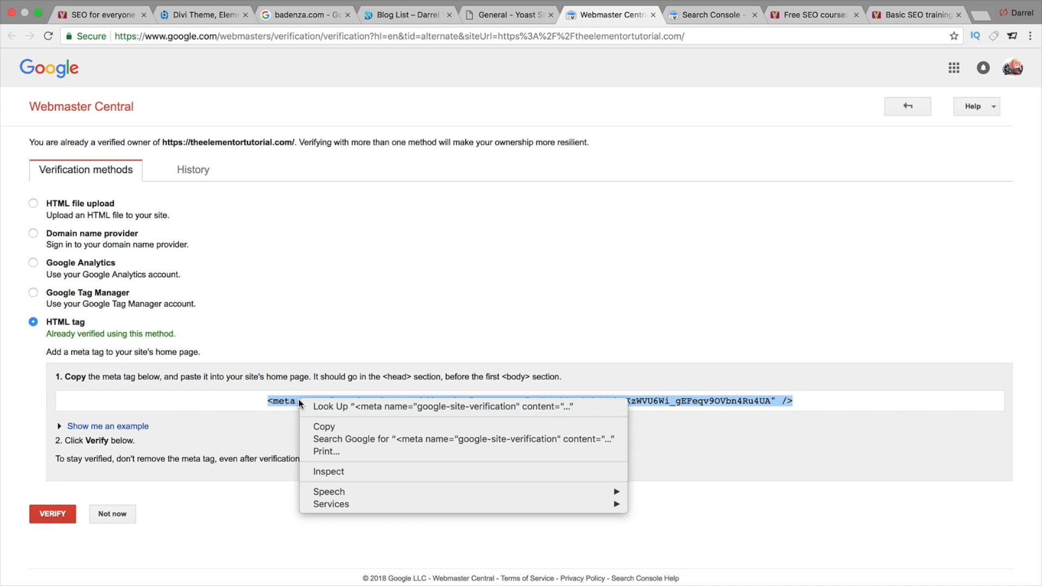
click(320, 427)
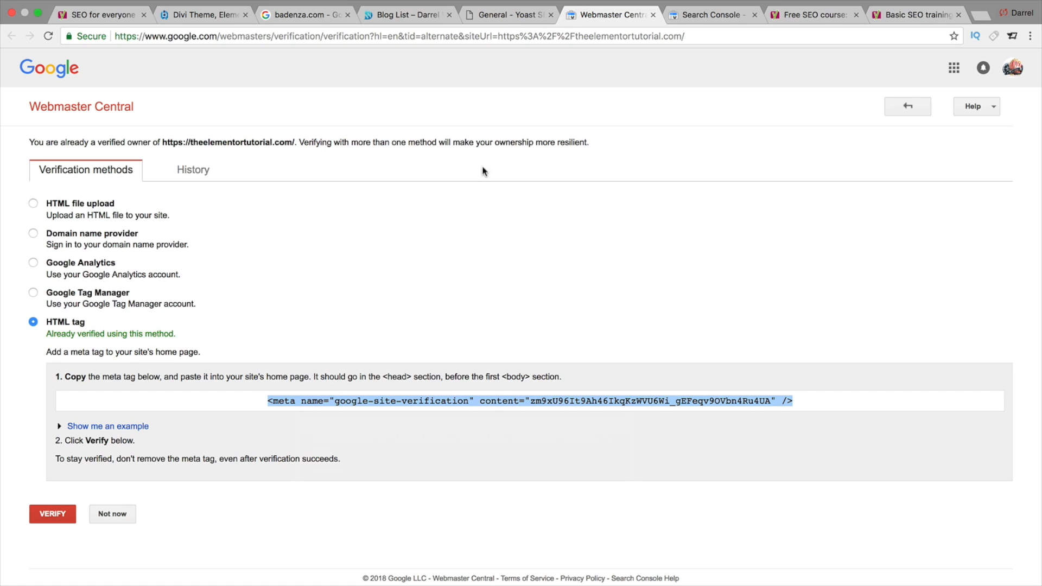
- Paste the copied meta tag into Yoast's Google verification code field and save the changes
click(523, 18)
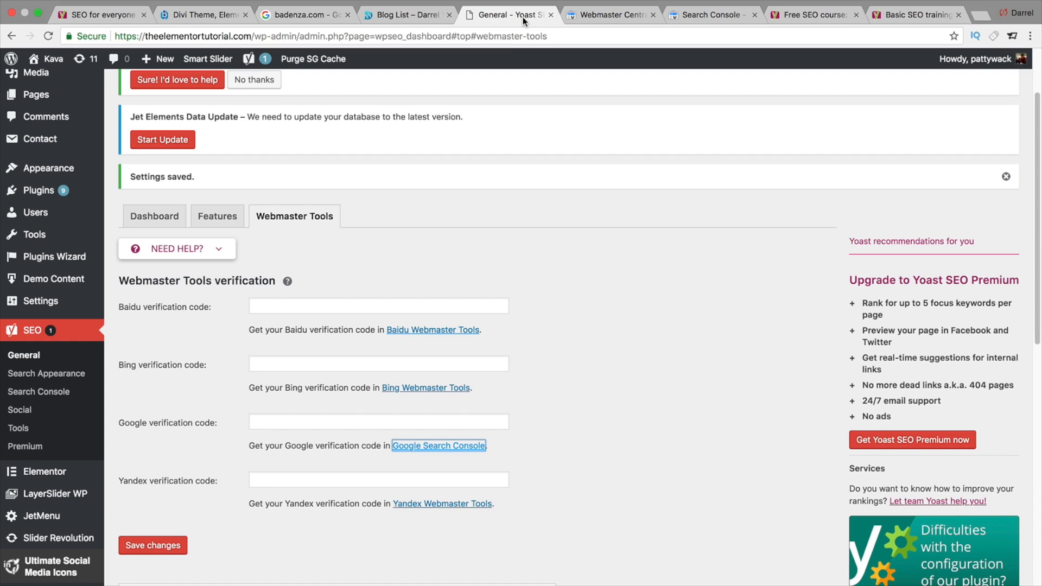
click(267, 422)
right_click(267, 422)
click(294, 487)
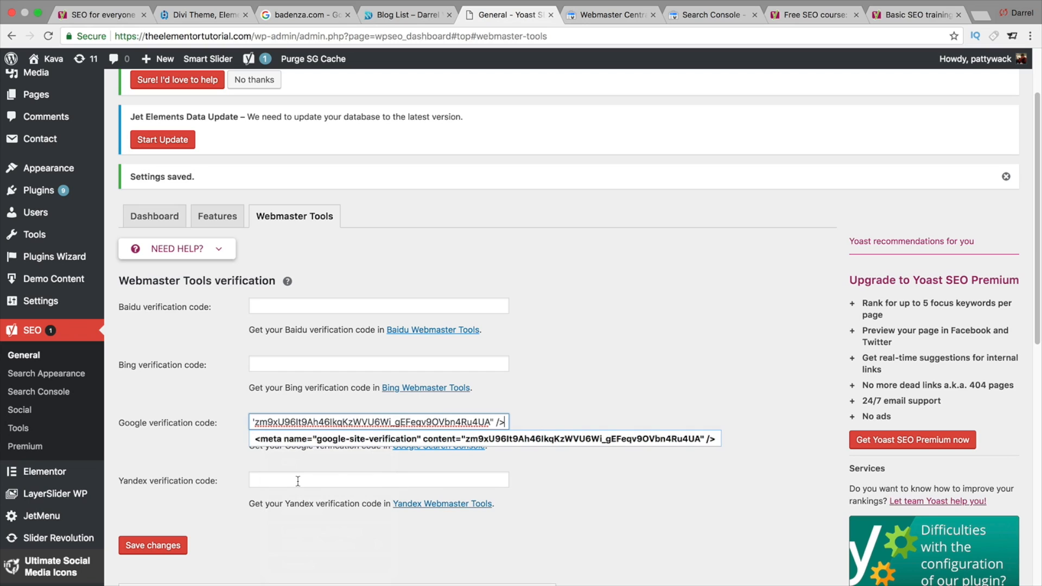
click(168, 545)
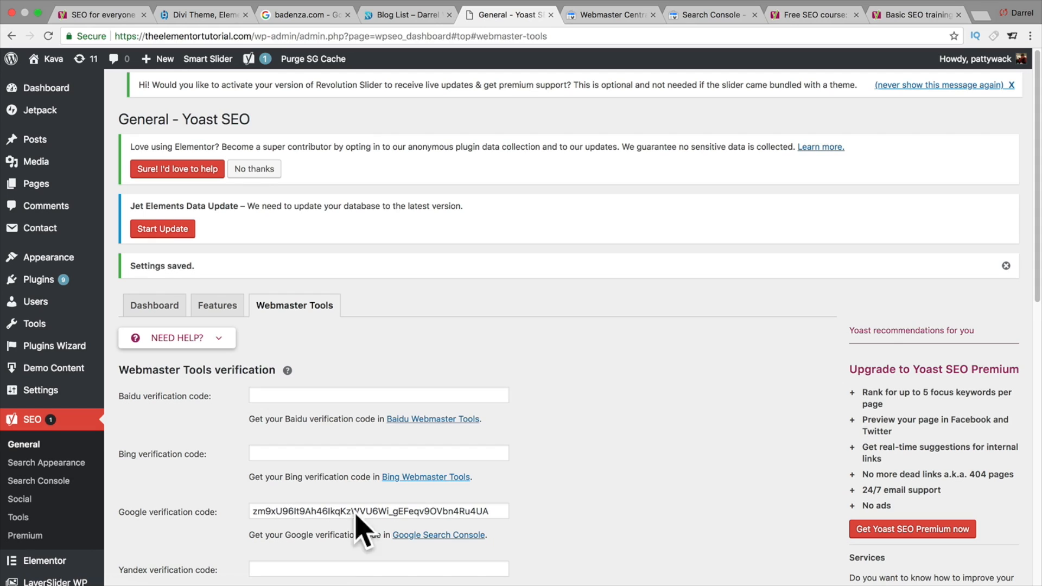
- Verify ownership of the site in Google Webmaster Central using the HTML tag method
click(597, 15)
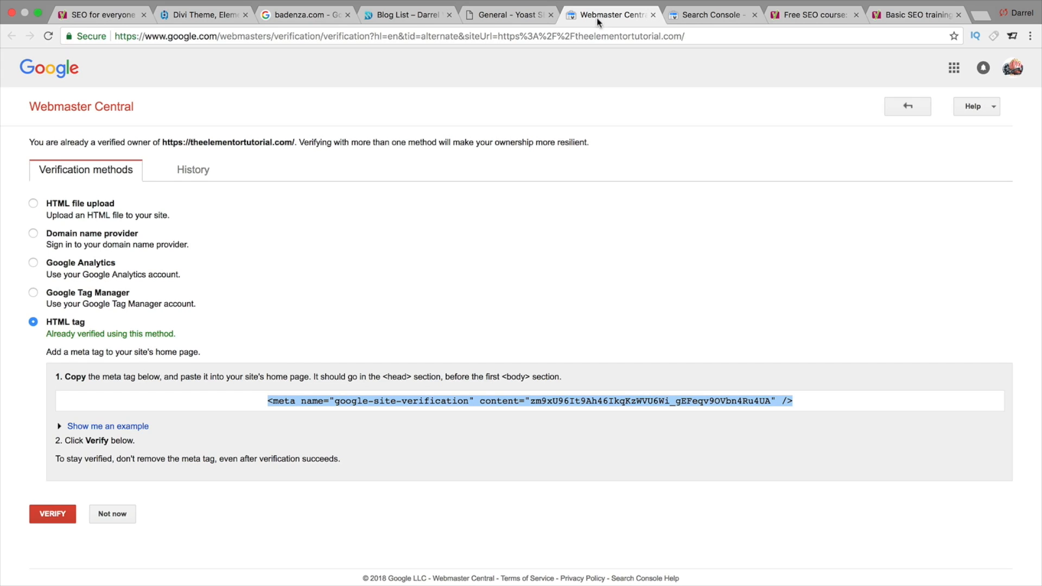
click(524, 401)
triple_click(524, 402)
click(533, 401)
drag(531, 402, 768, 398)
click(49, 515)
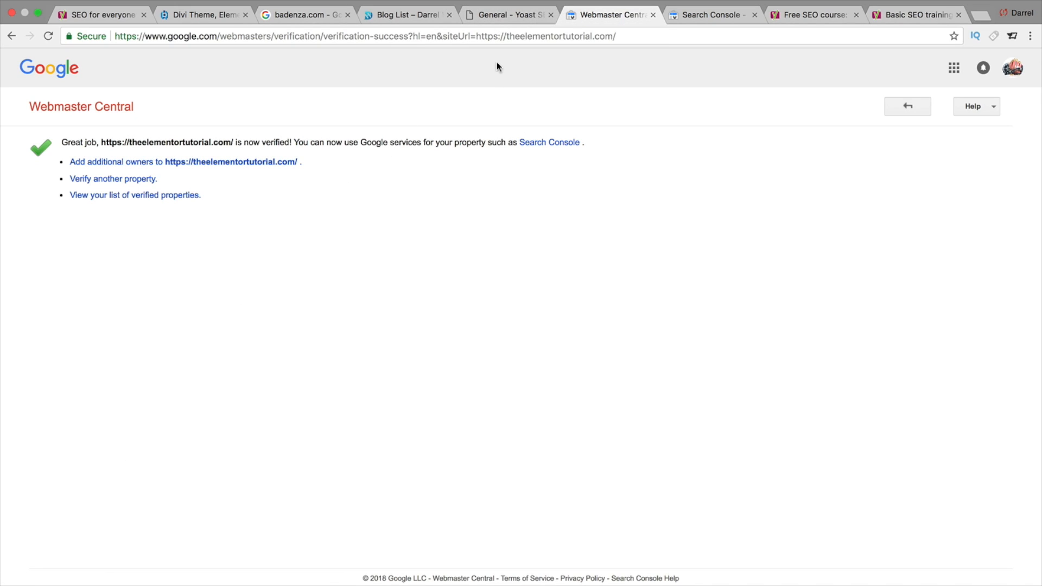
- Open Bing Webmaster Tools from Yoast's Bing verification link and sign in
click(518, 15)
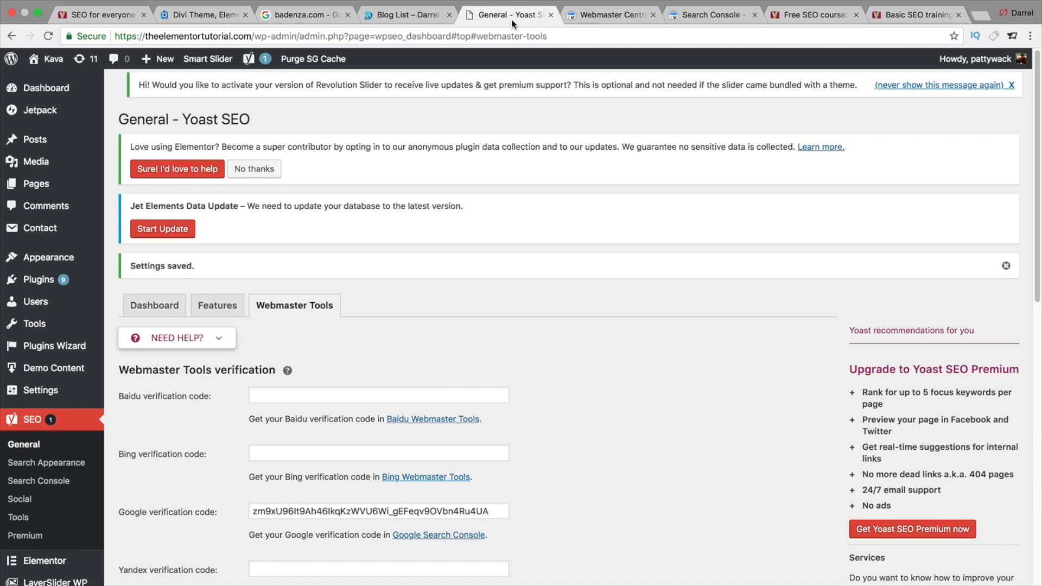
scroll(523, 456, down, 3)
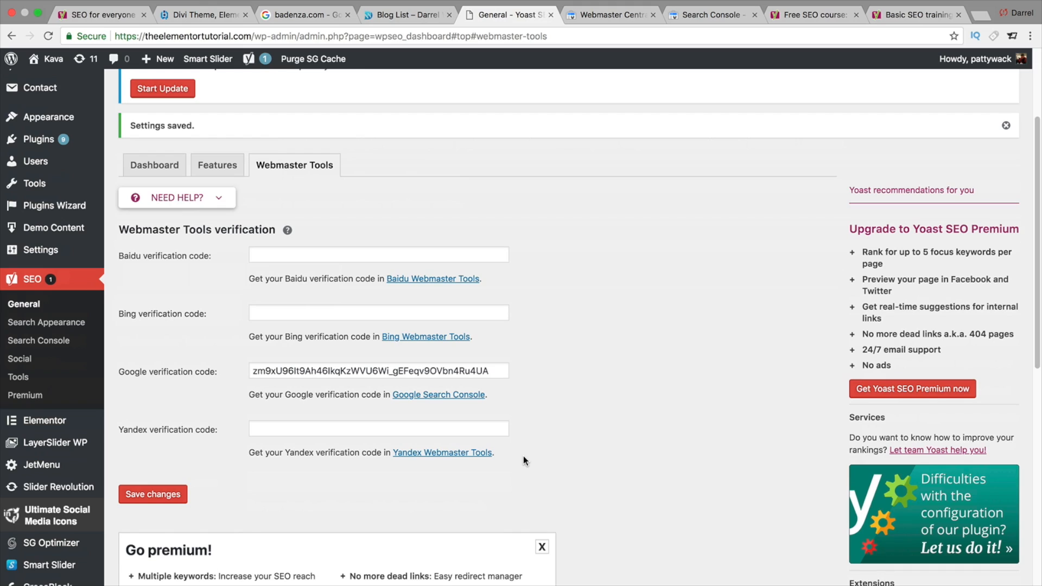
click(405, 338)
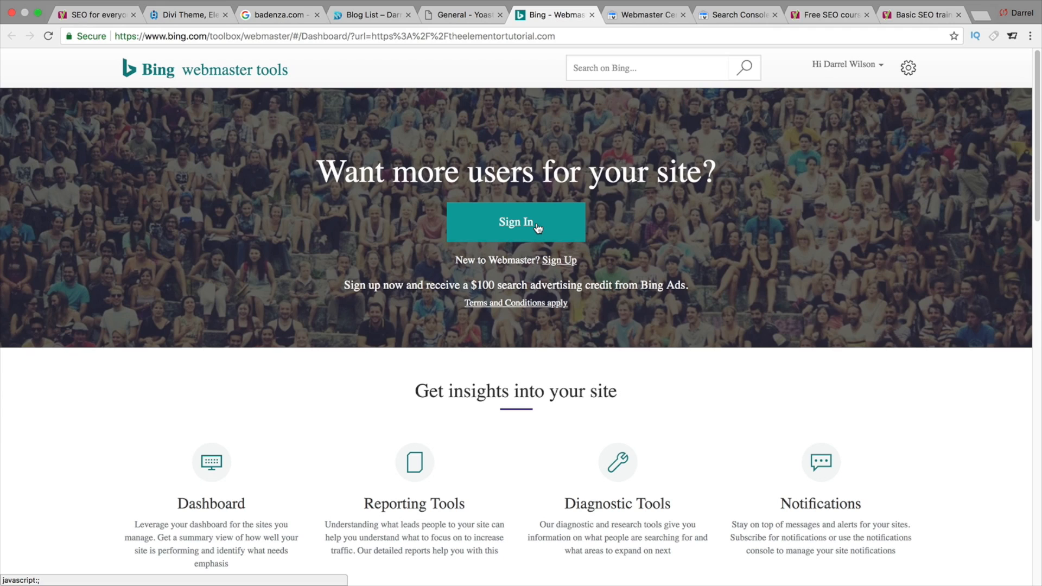
click(508, 227)
click(508, 387)
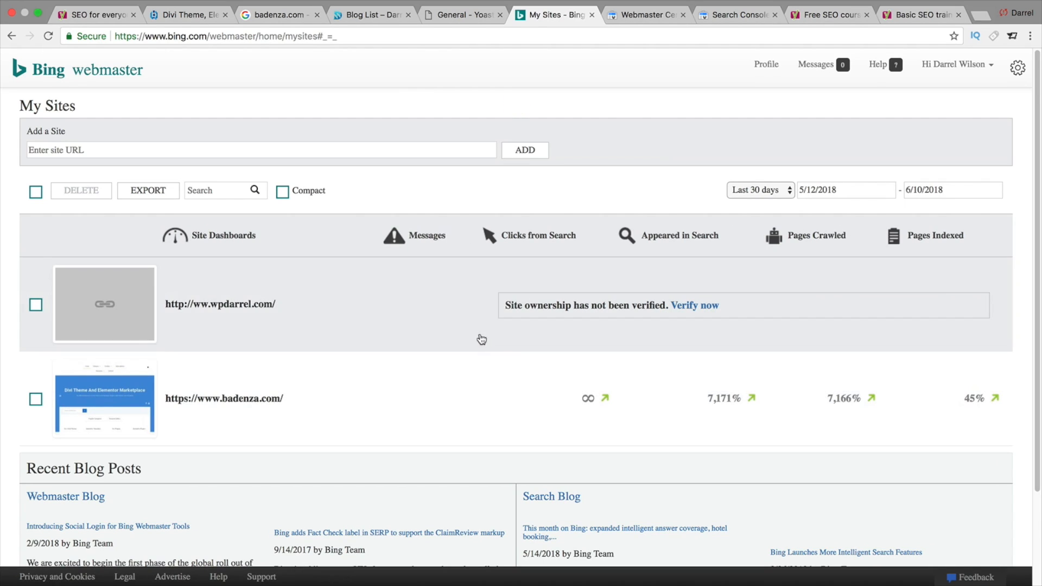
- Copy the WordPress site's address from the Yoast settings page's address bar
click(473, 15)
drag(252, 36, 130, 33)
right_click(132, 37)
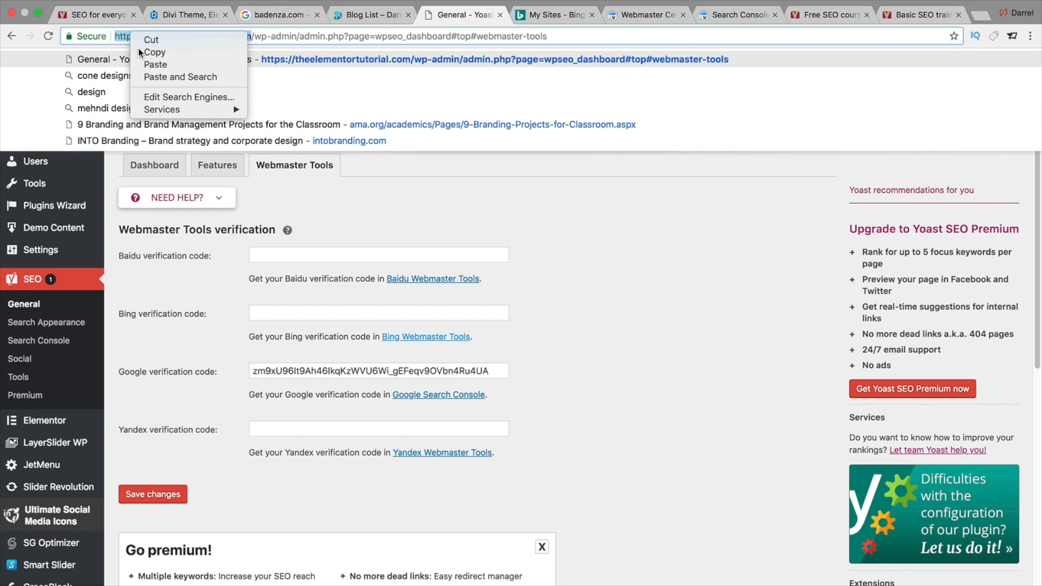
click(138, 48)
click(521, 12)
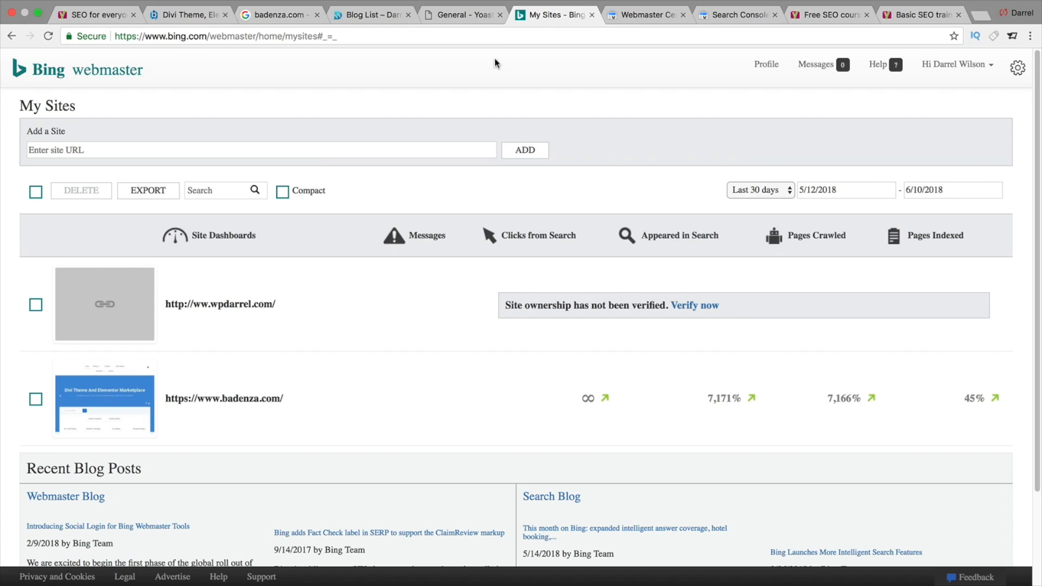
click(302, 157)
right_click(299, 158)
click(326, 217)
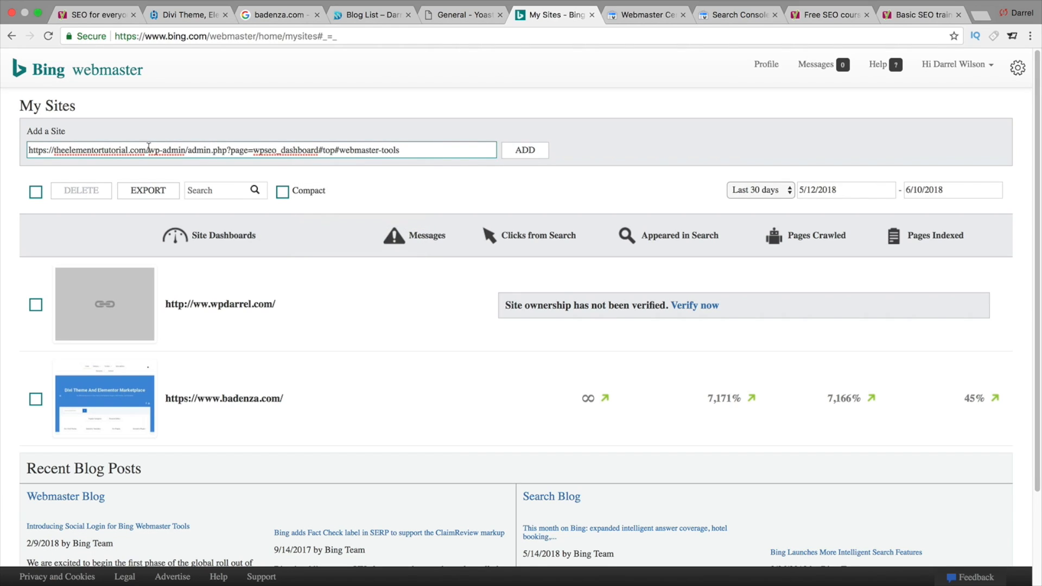
drag(147, 150, 402, 170)
key(BackSpace)
key(BackSpace)
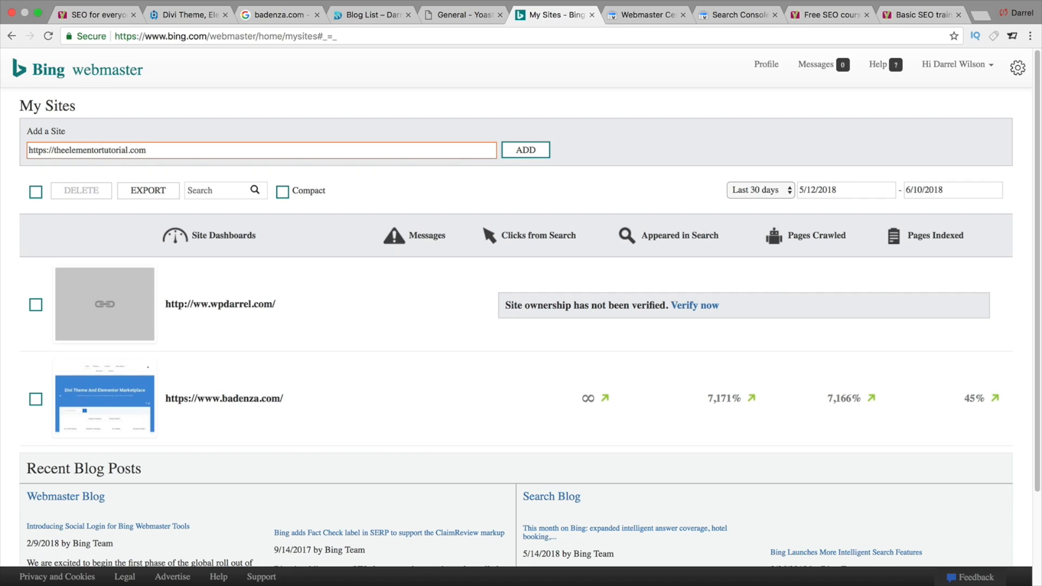
click(529, 154)
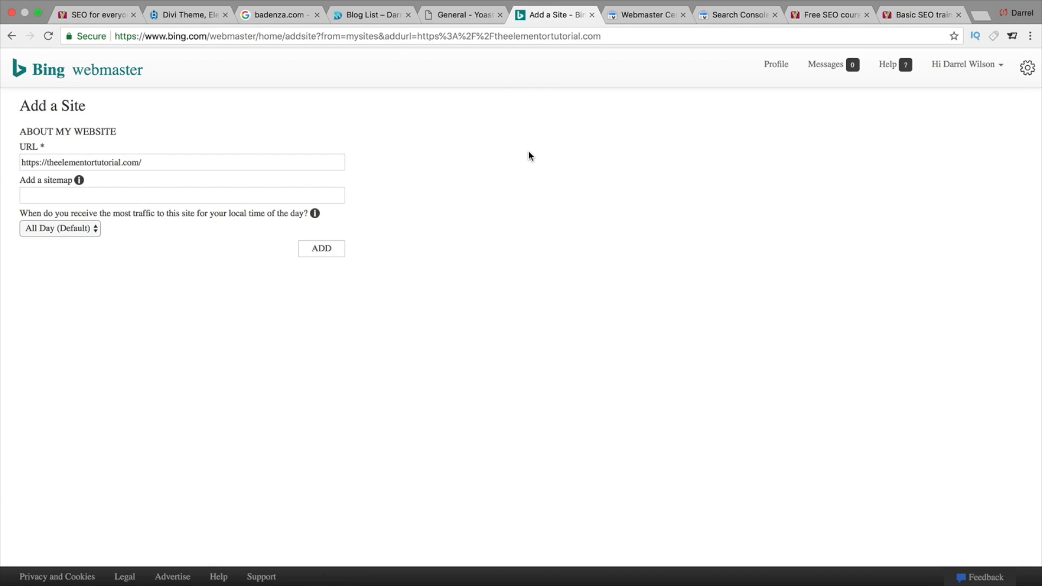
click(332, 249)
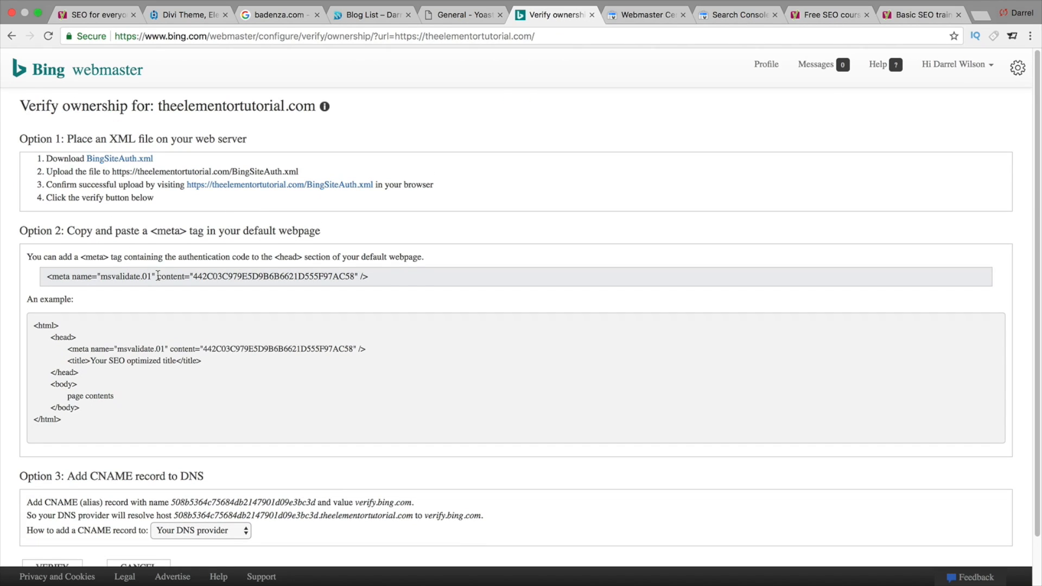
- Copy Bing's msvalidate.01 meta tag from the verification page
triple_click(158, 276)
right_click(158, 275)
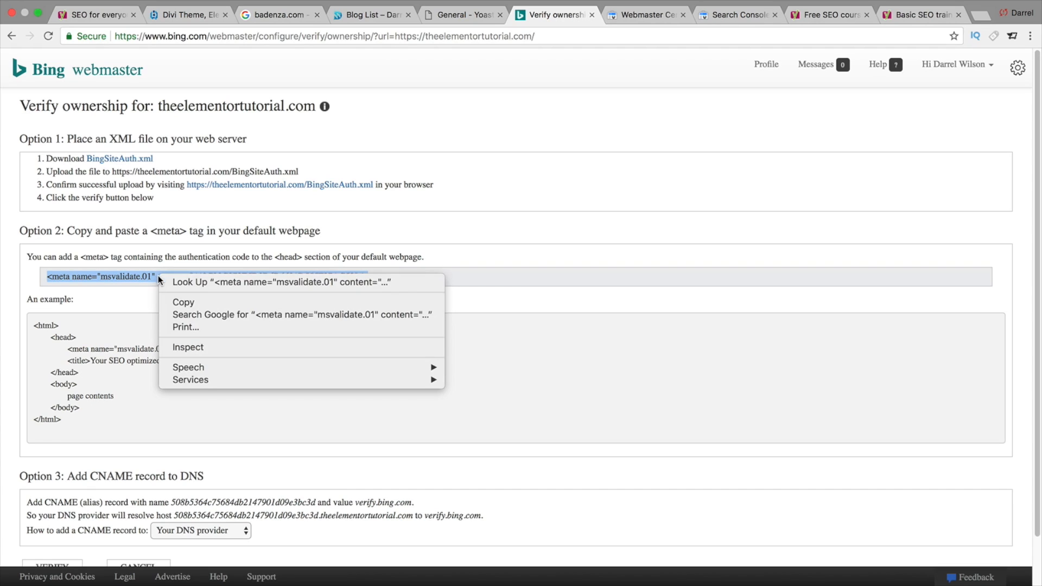
click(175, 303)
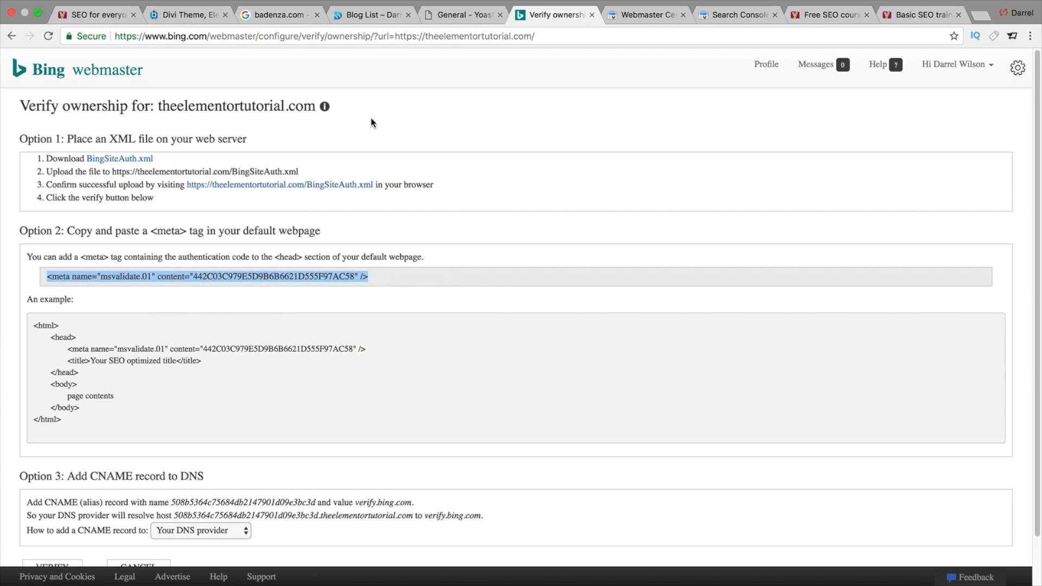
- Paste the Bing meta tag into Yoast's Bing verification code field and save the changes
click(448, 15)
click(327, 314)
right_click(327, 317)
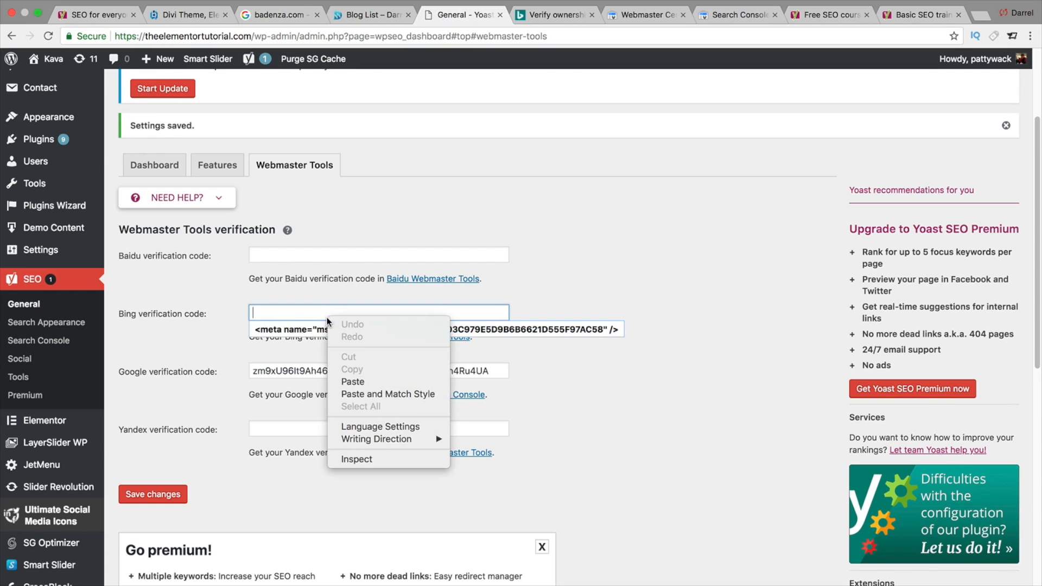
click(361, 381)
click(624, 390)
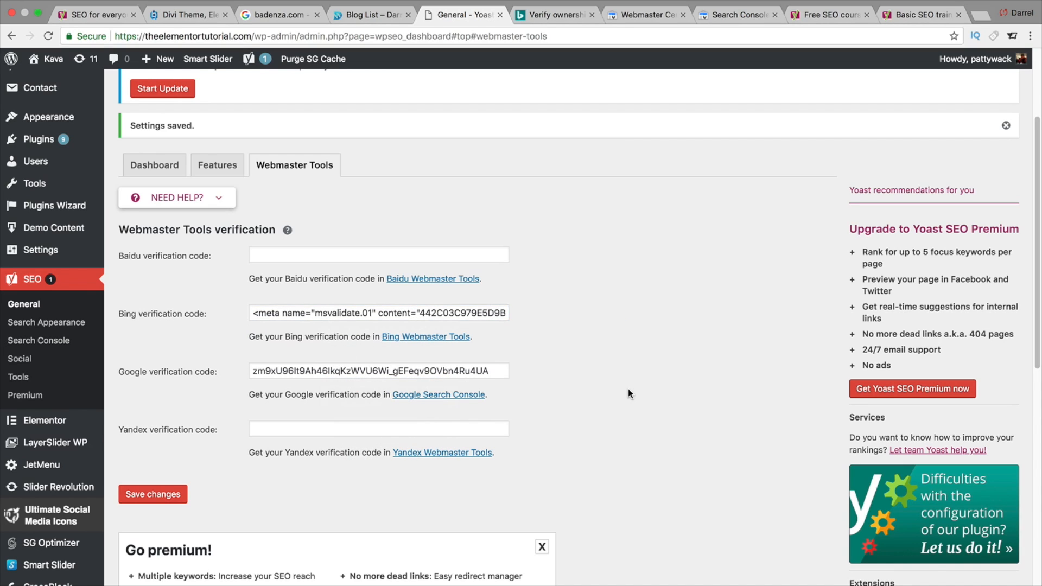
click(171, 492)
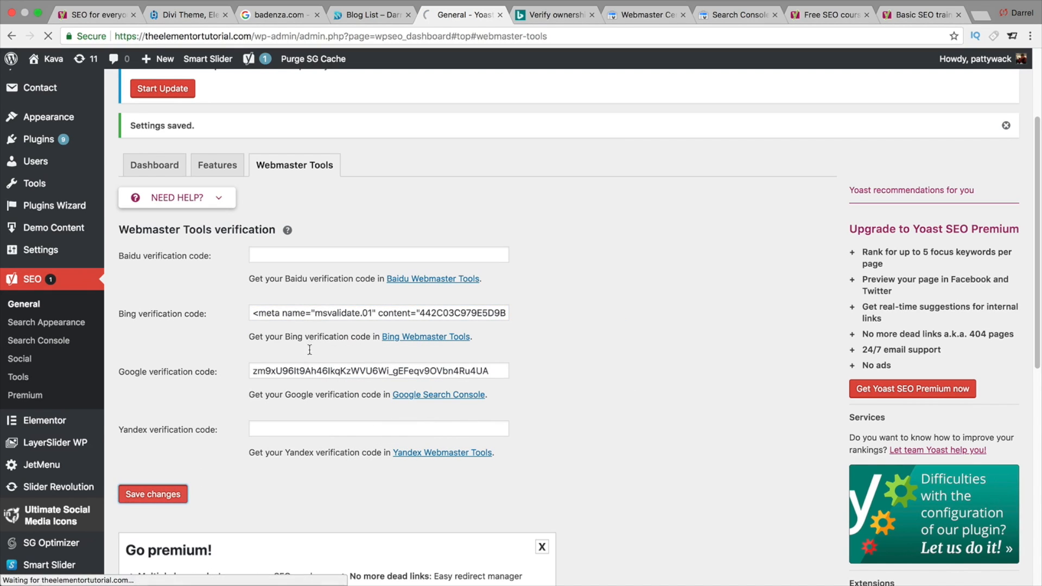
scroll(545, 397, down, 1)
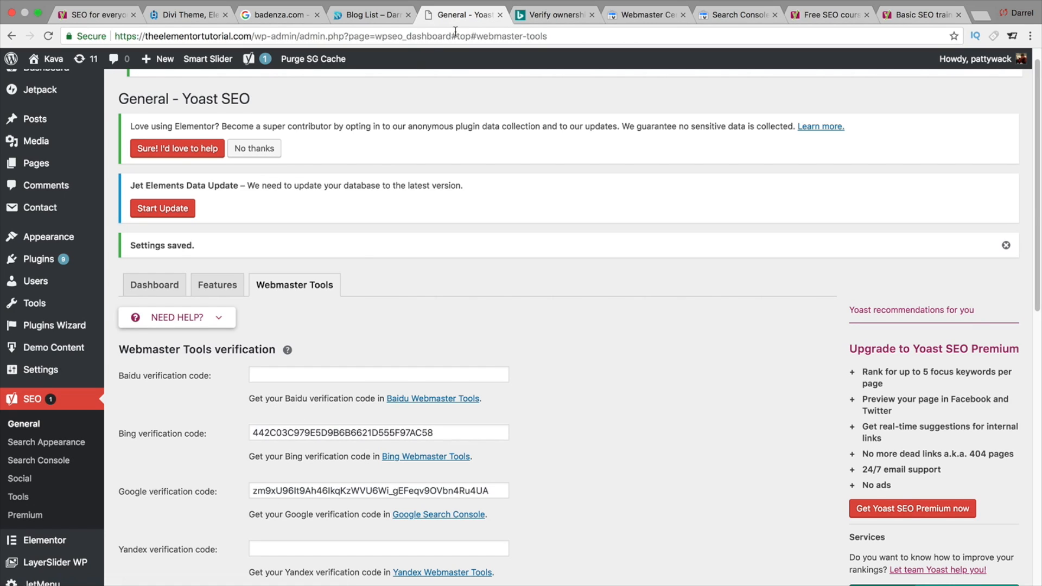
- Verify the site ownership in Bing Webmaster Tools
click(536, 16)
scroll(393, 331, down, 2)
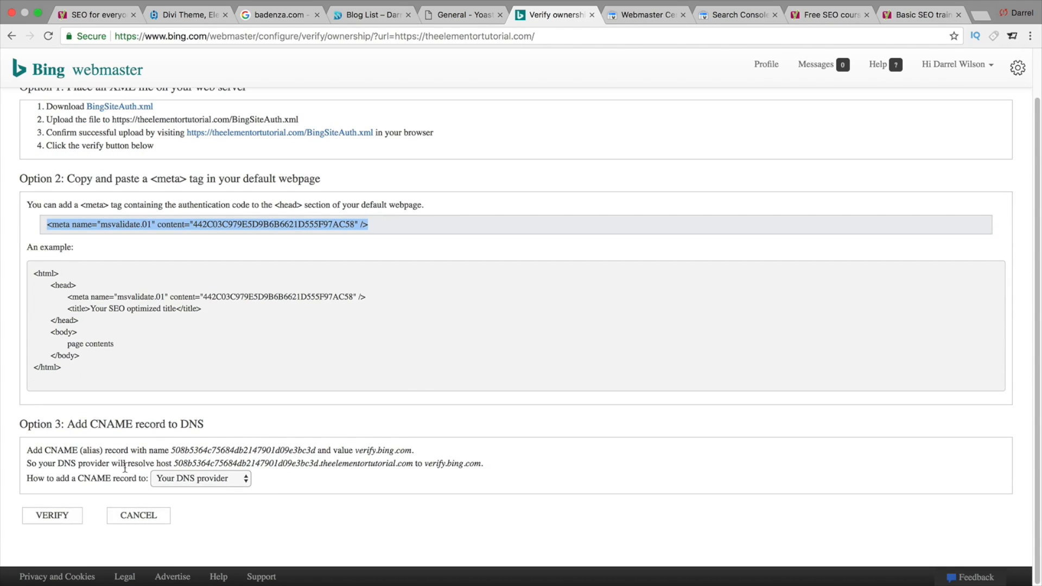
click(53, 515)
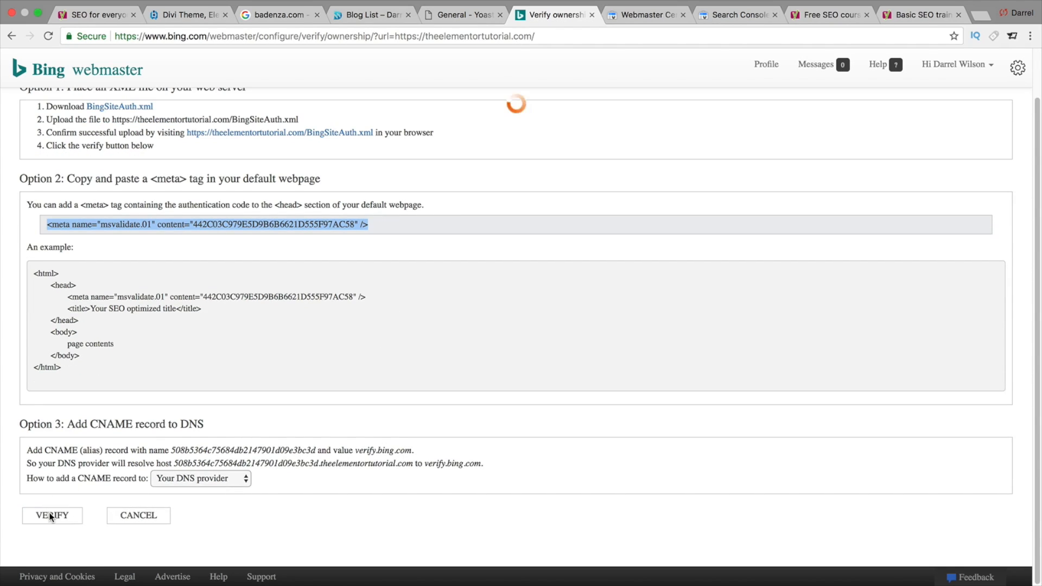
- Save the Yoast Webmaster Tools verification settings again
click(465, 16)
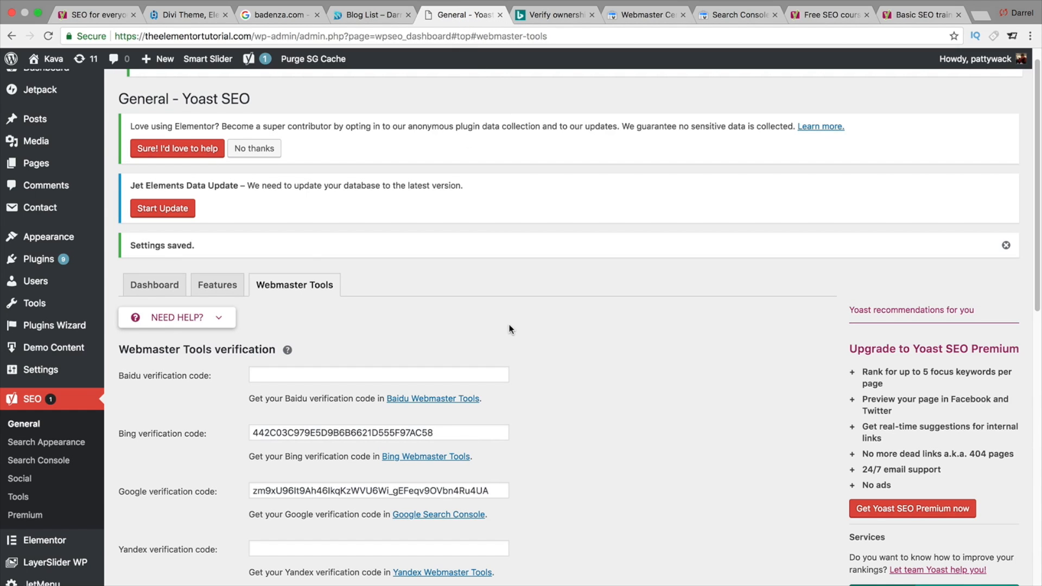
scroll(509, 329, down, 3)
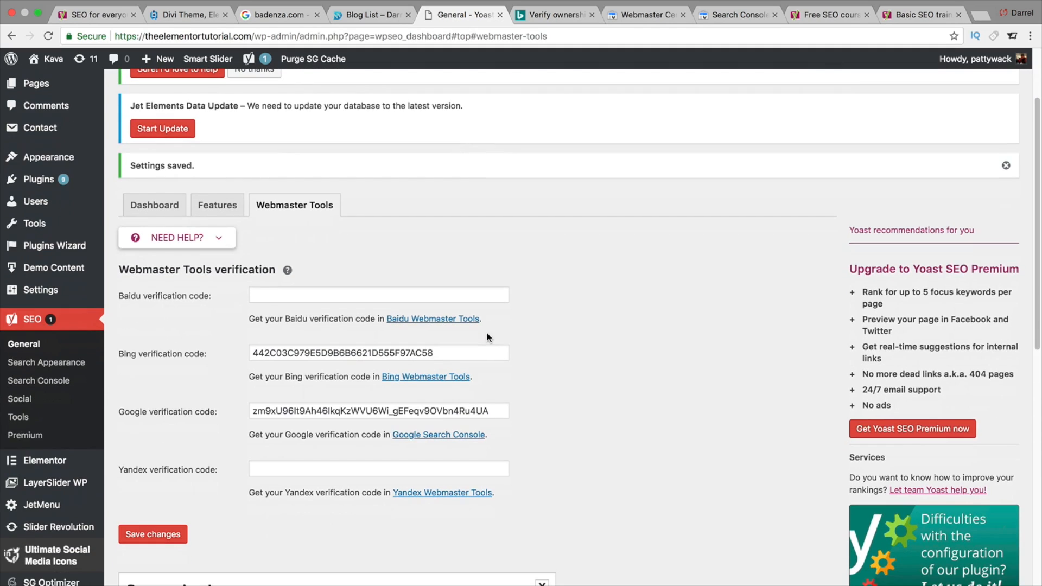
click(168, 533)
- Open Yoast's Search Appearance settings and choose the | title separator
mouse_move(75, 492)
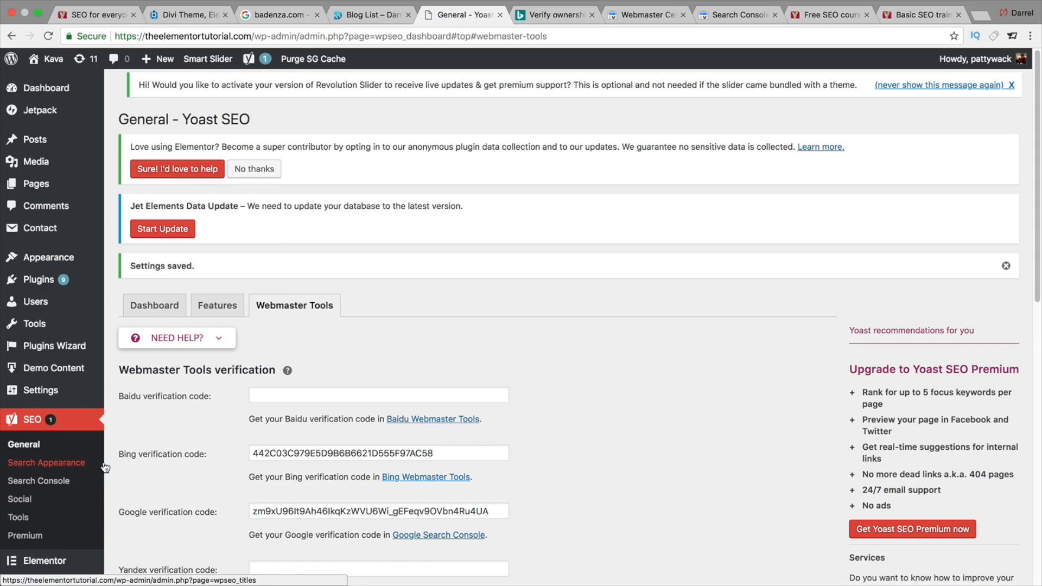
click(43, 464)
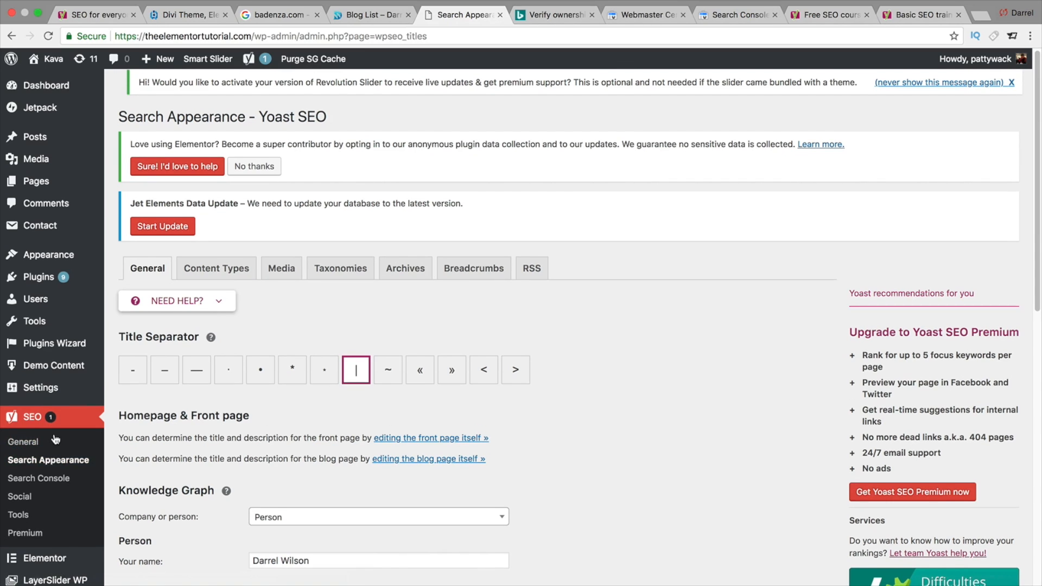
scroll(321, 379, down, 2)
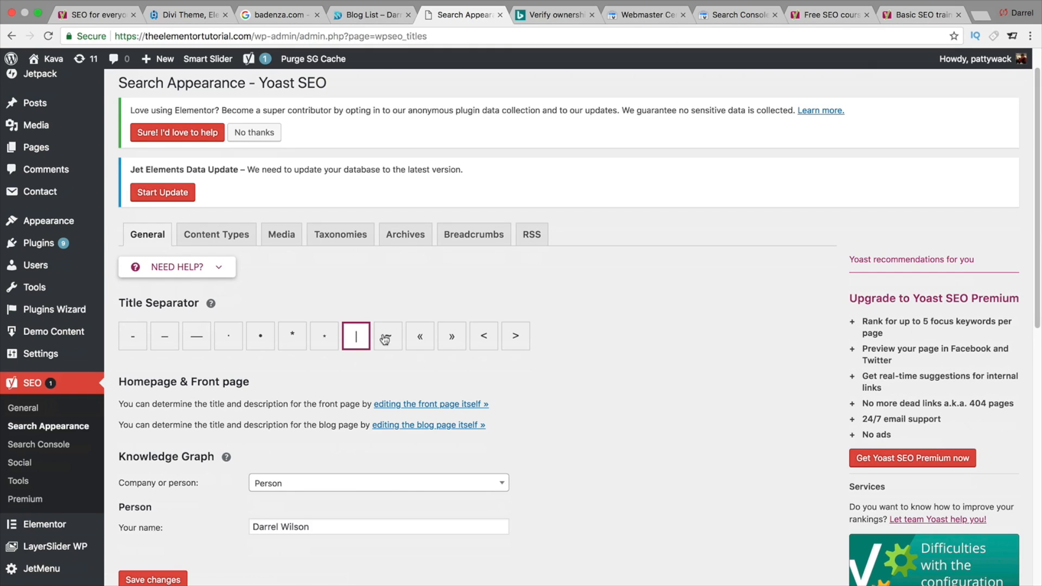
click(354, 341)
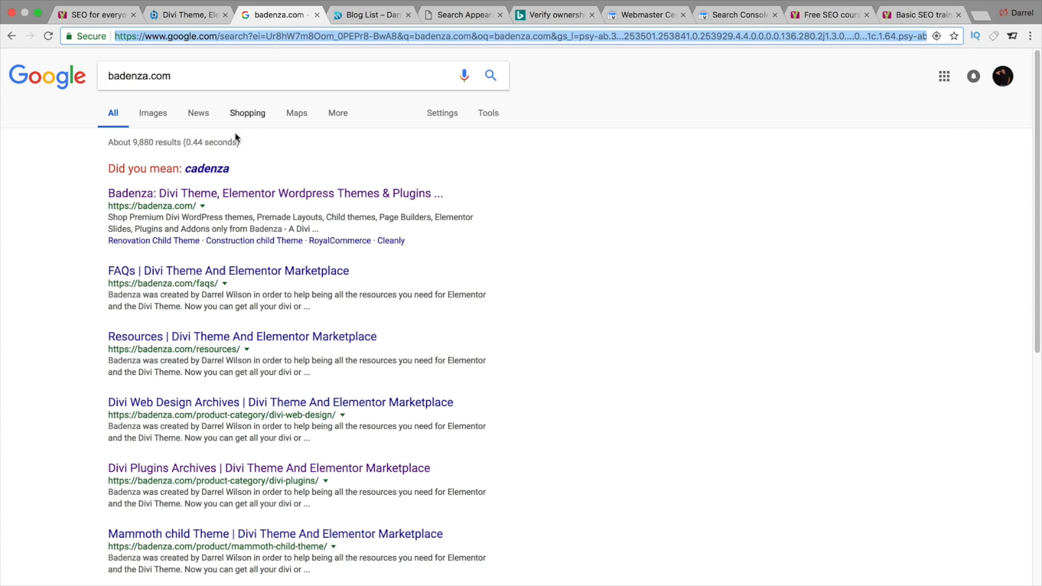
- Examine the Google search results for badenza.com as a title example
click(280, 15)
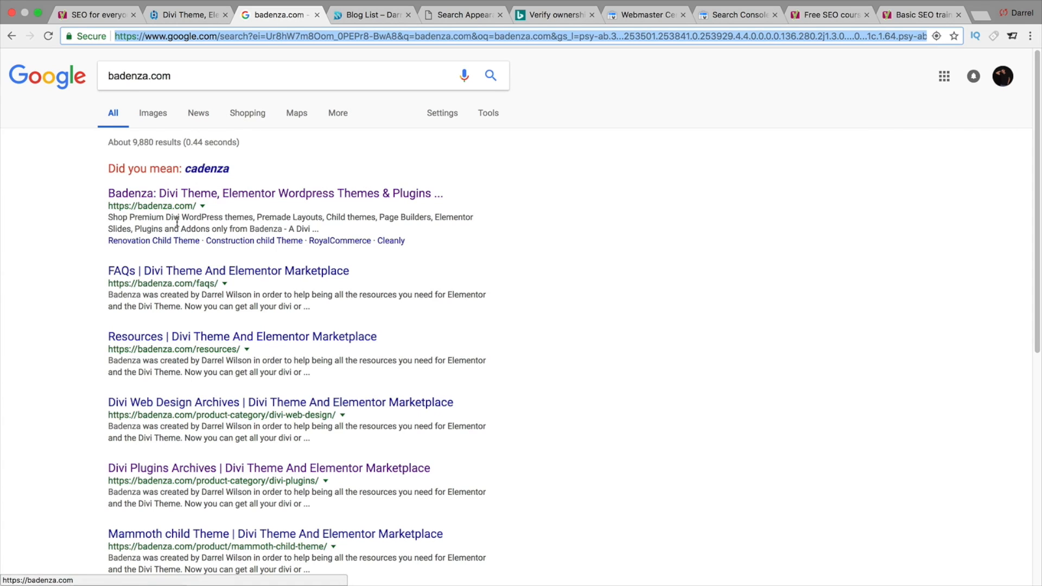
click(450, 16)
scroll(483, 367, down, 1)
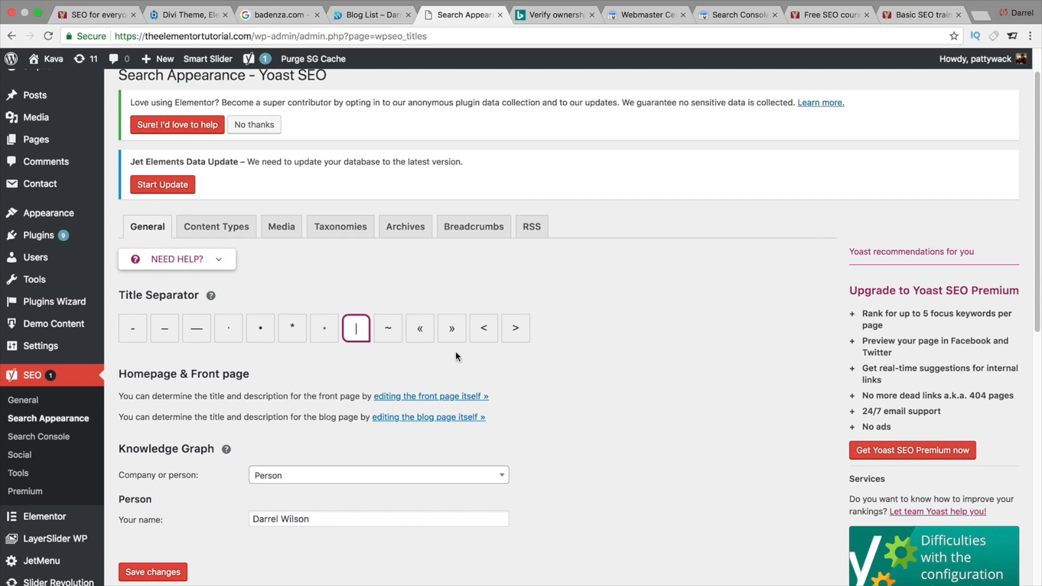
- Remove the %%page%% variable from the Posts title template under Content Types
click(232, 230)
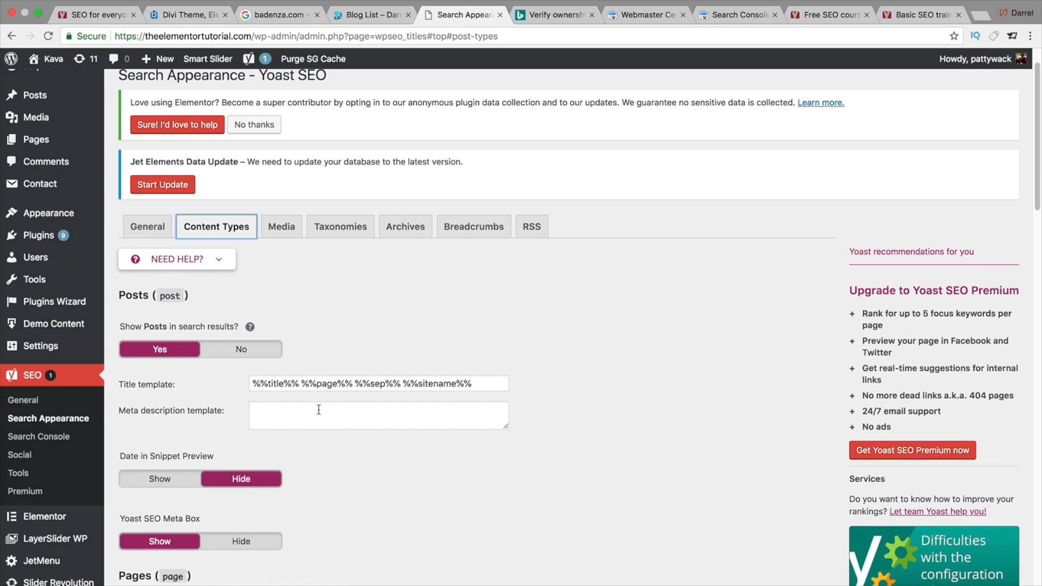
drag(302, 384, 354, 380)
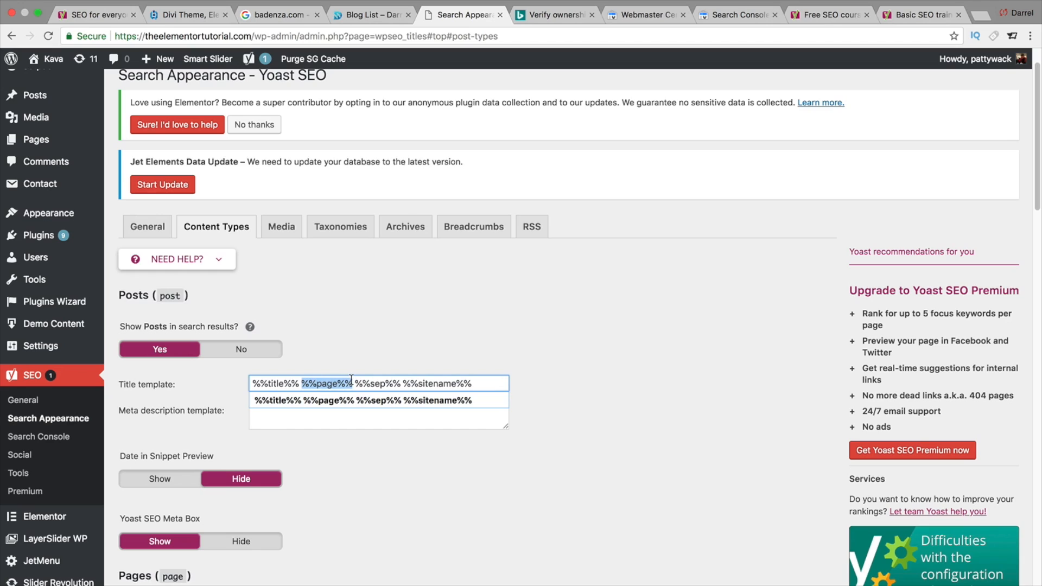
key(BackSpace)
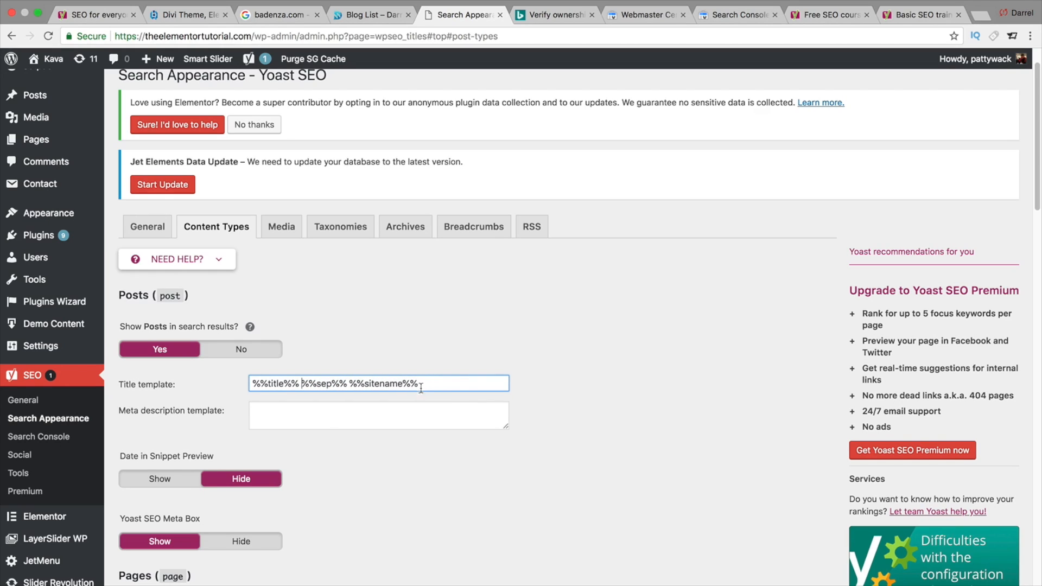
key(BackSpace)
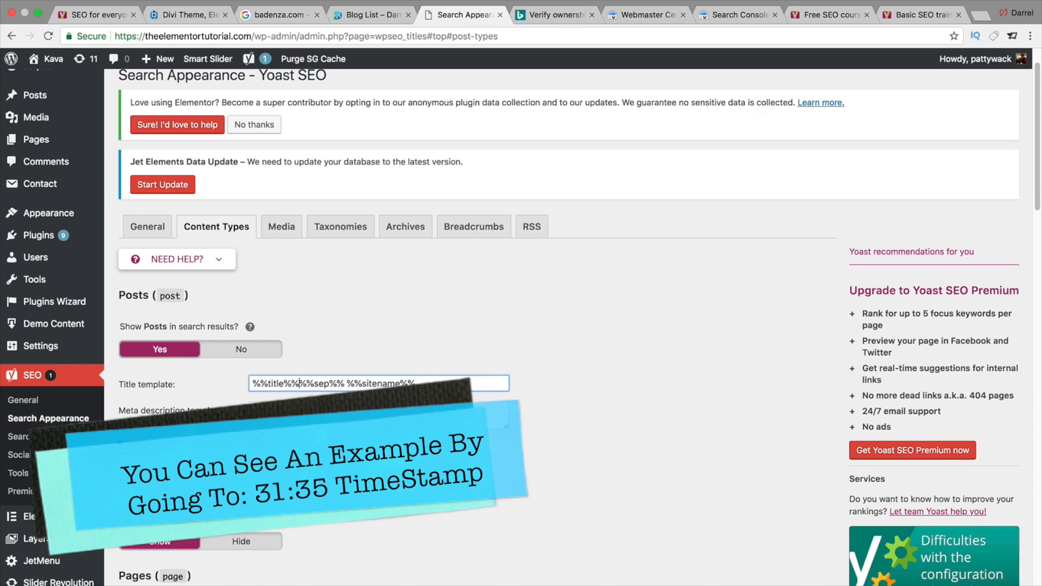
- Open the help panel's Snippet variables list to review the available variables
click(346, 414)
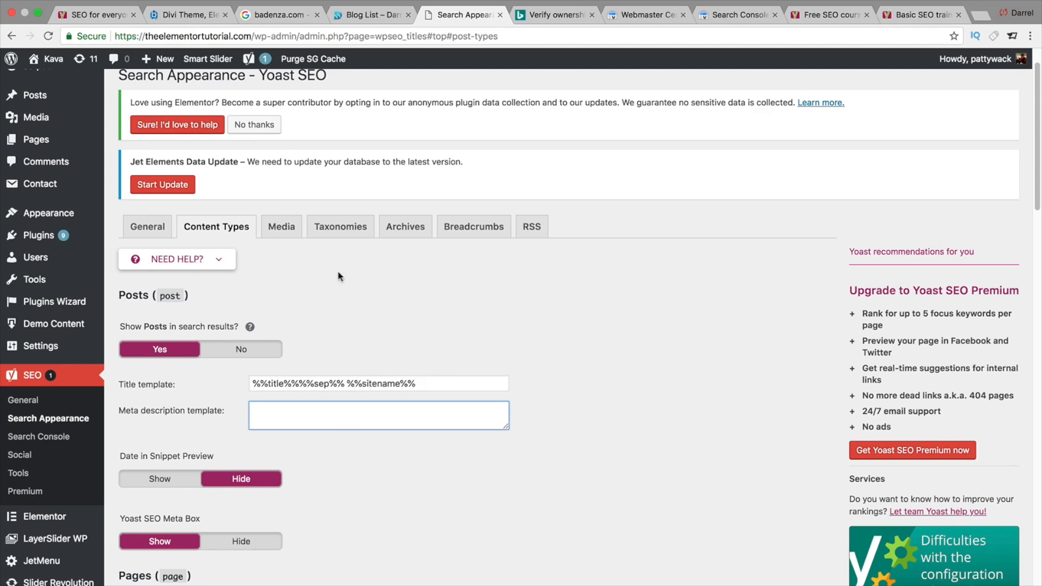
click(217, 260)
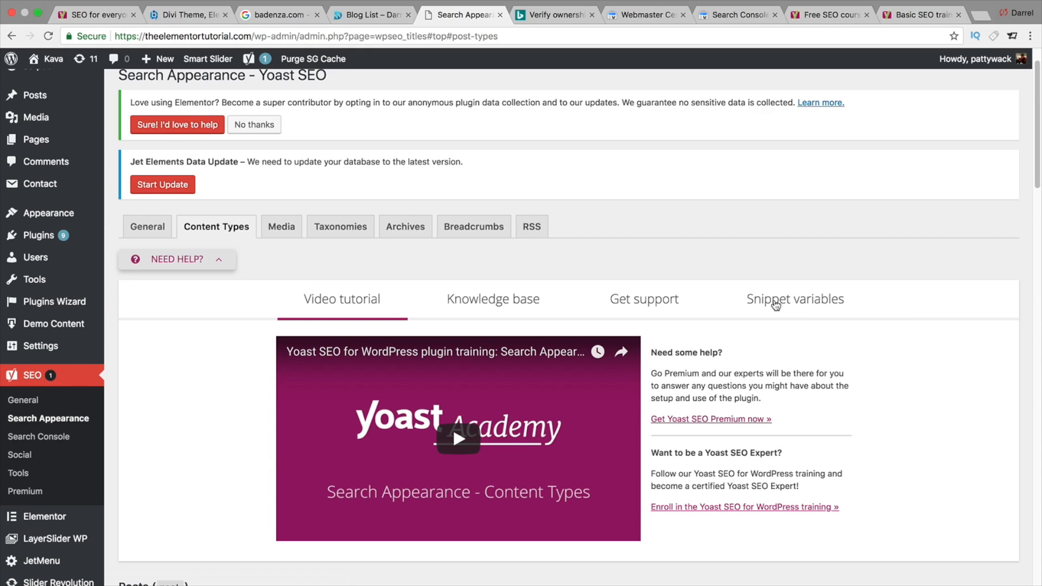
click(776, 306)
scroll(615, 360, down, 3)
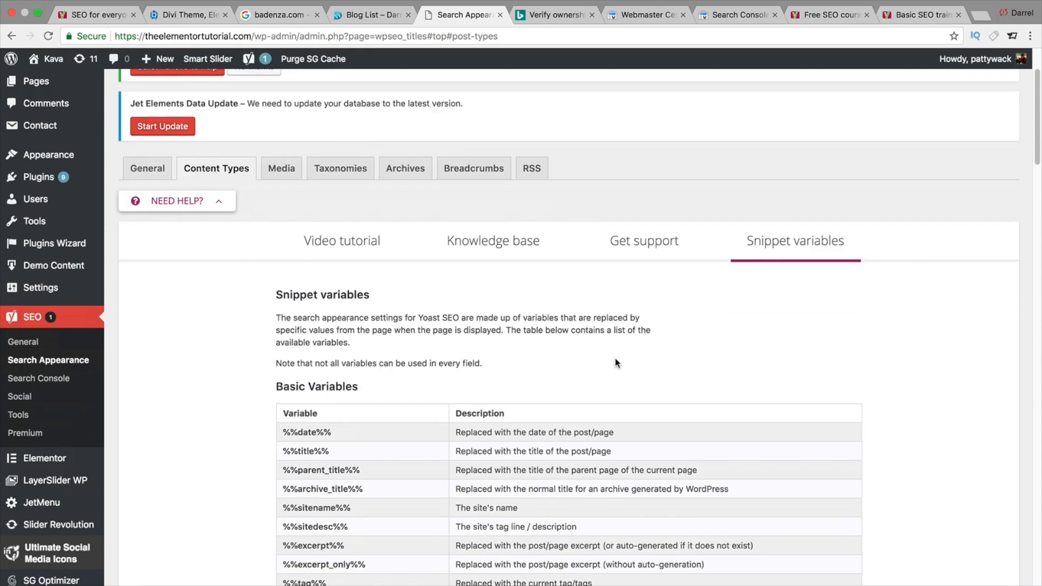
- Copy the %%excerpt%% variable from the snippet variables list and paste it into the Posts meta description template
scroll(570, 375, down, 4)
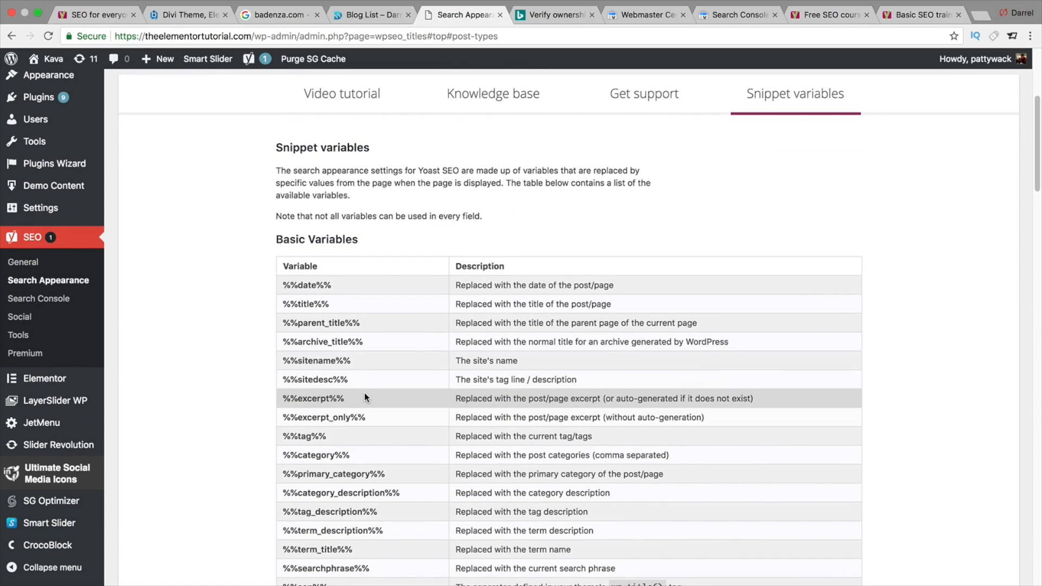
drag(365, 398, 284, 396)
right_click(285, 396)
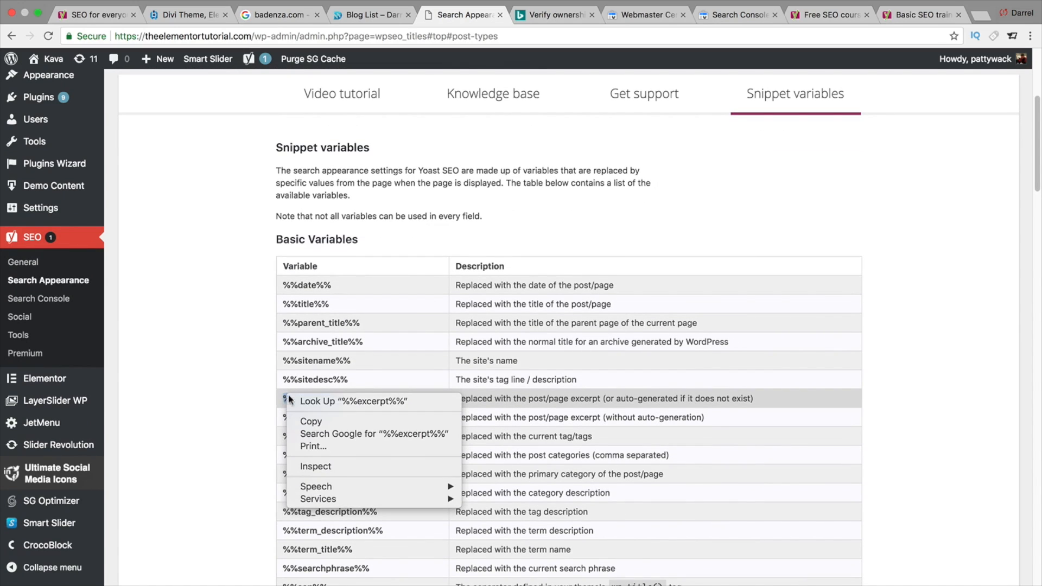
click(303, 419)
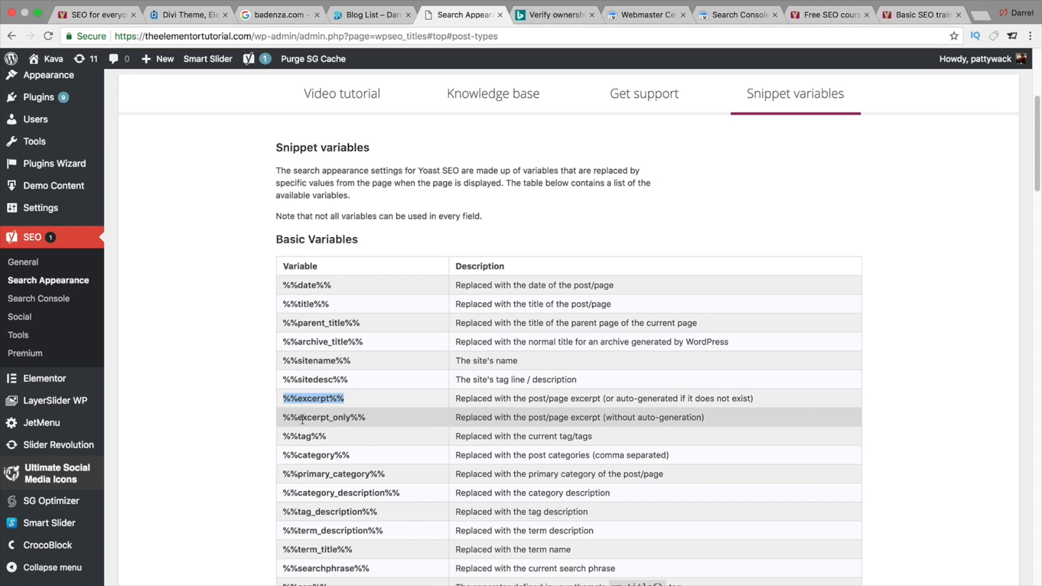
scroll(302, 419, down, 2)
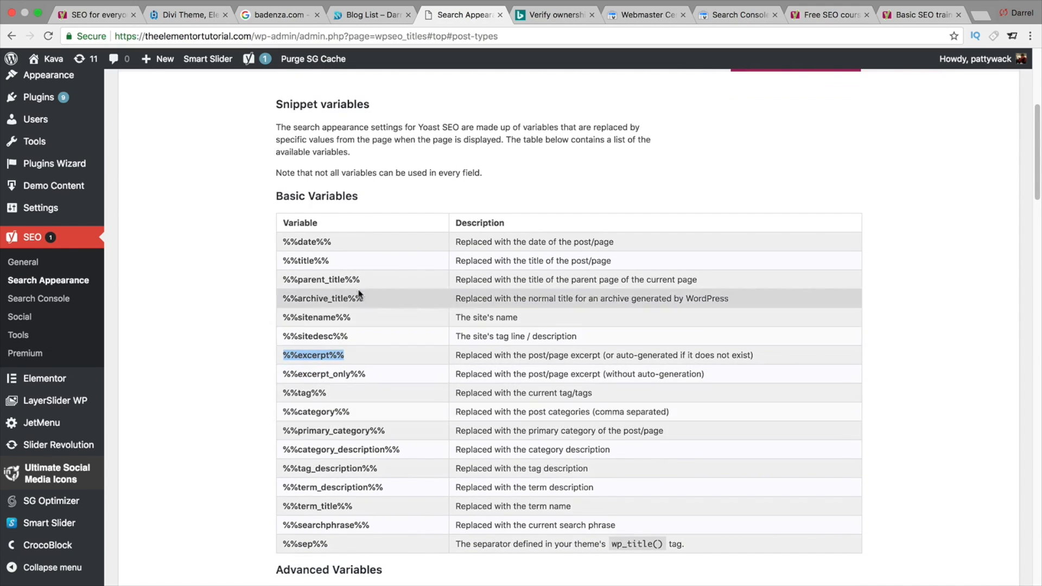
scroll(331, 340, up, 5)
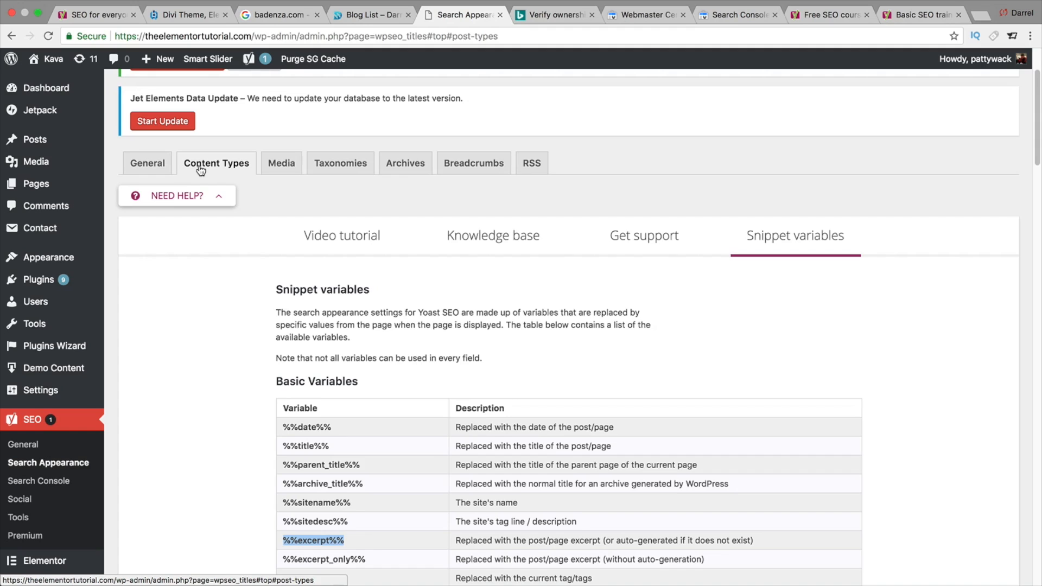
click(220, 197)
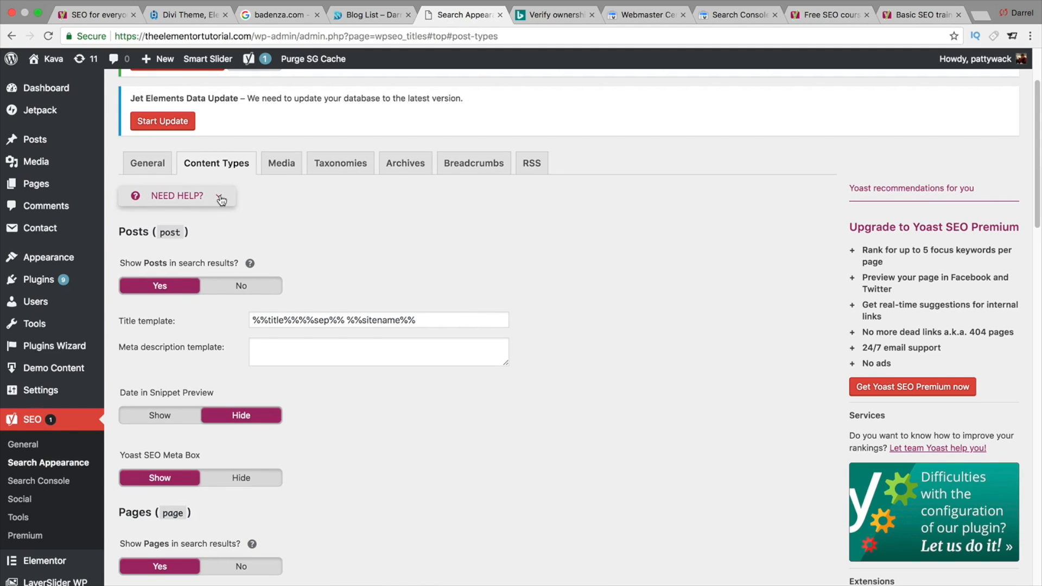
click(304, 350)
right_click(305, 350)
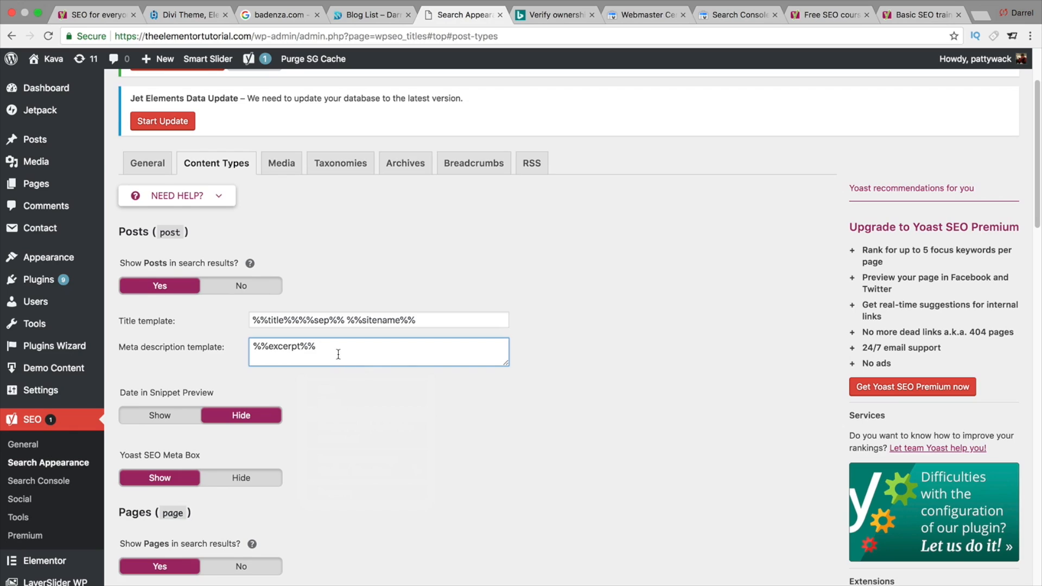
- Review the Posts title template and meta description template contents
scroll(337, 356, down, 1)
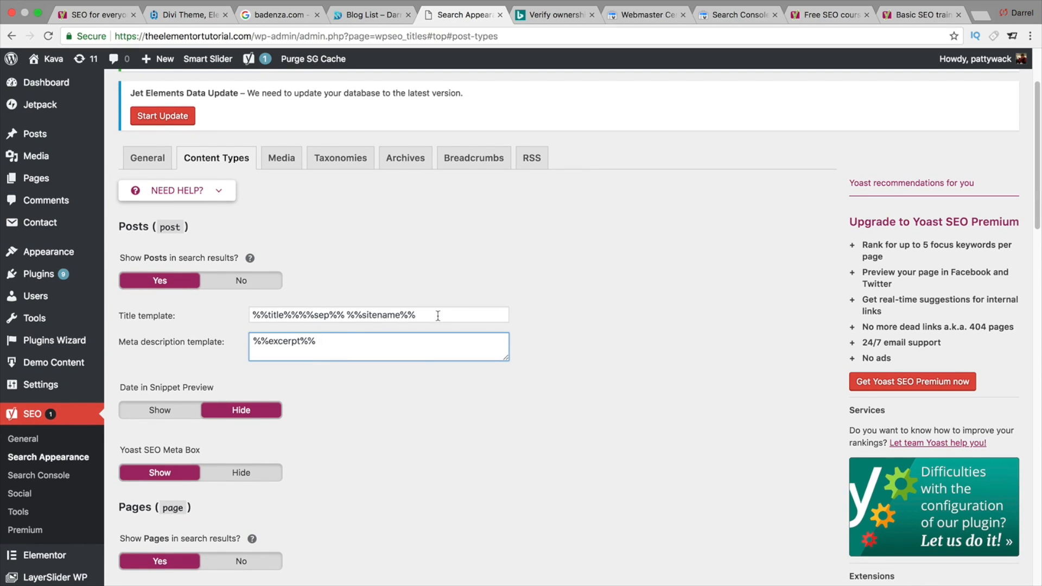
drag(438, 316, 249, 298)
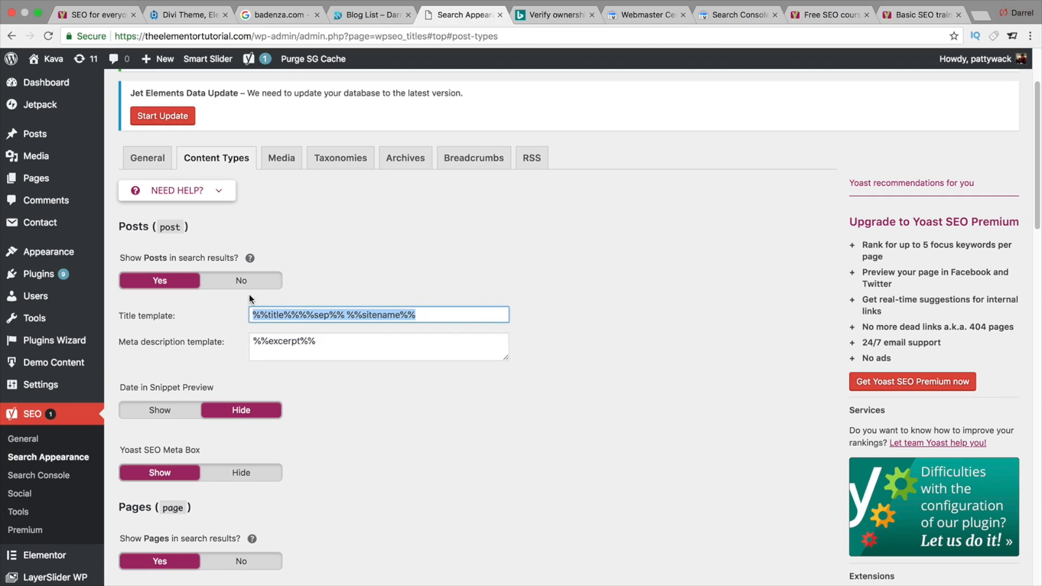
click(276, 314)
click(373, 326)
click(372, 343)
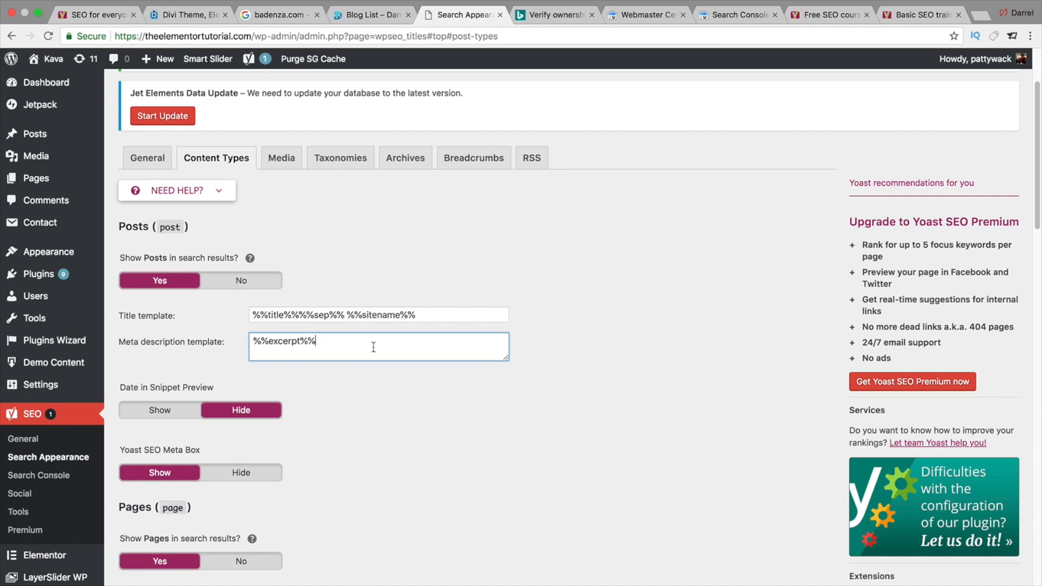
drag(344, 344, 251, 339)
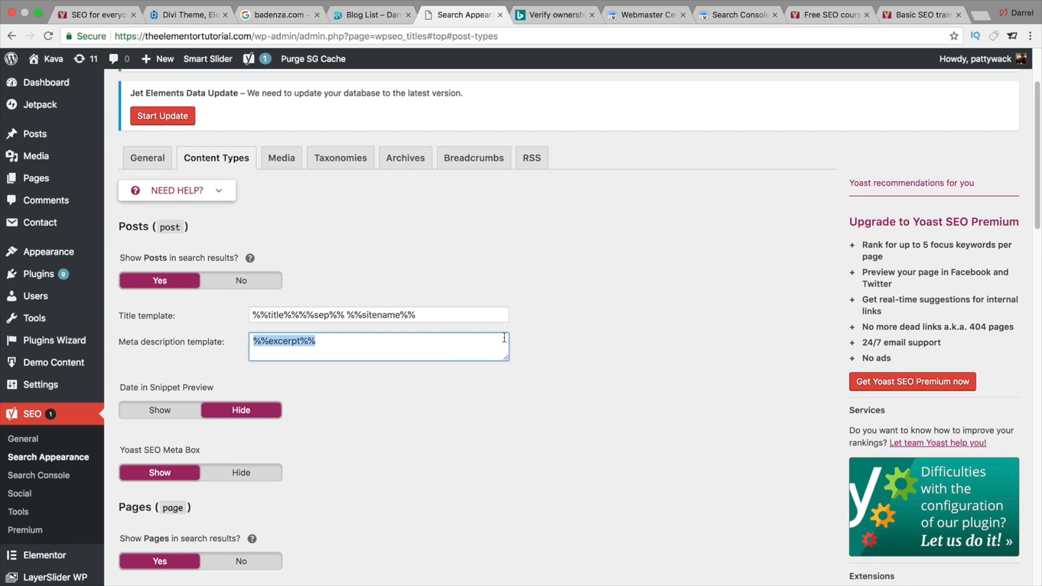
scroll(504, 338, down, 1)
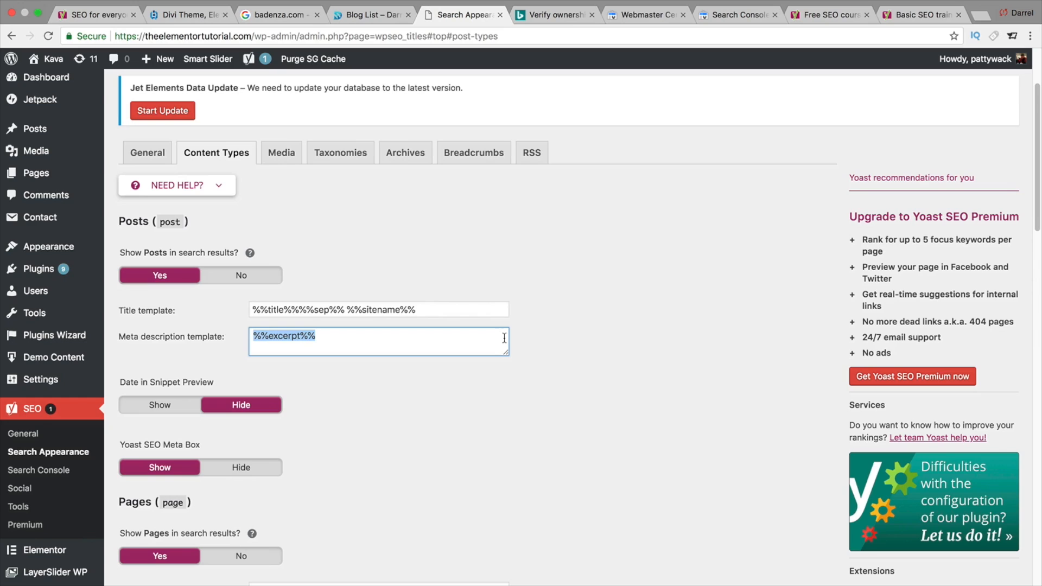
click(531, 338)
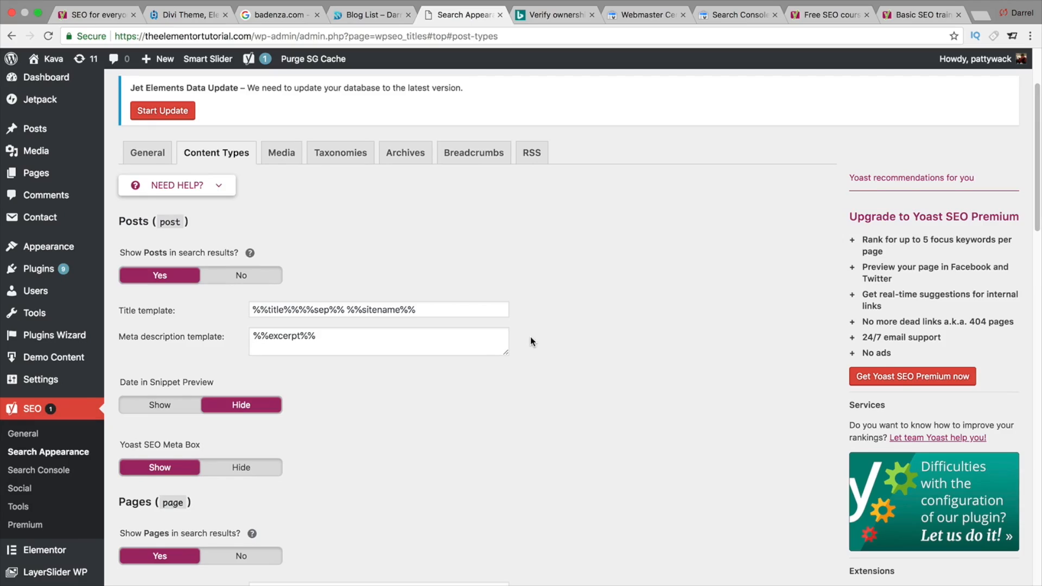
- Remove the %%page%% variable from the Pages title template, leaving %%title%% %%sep%% %%sitename%%
scroll(530, 349, down, 5)
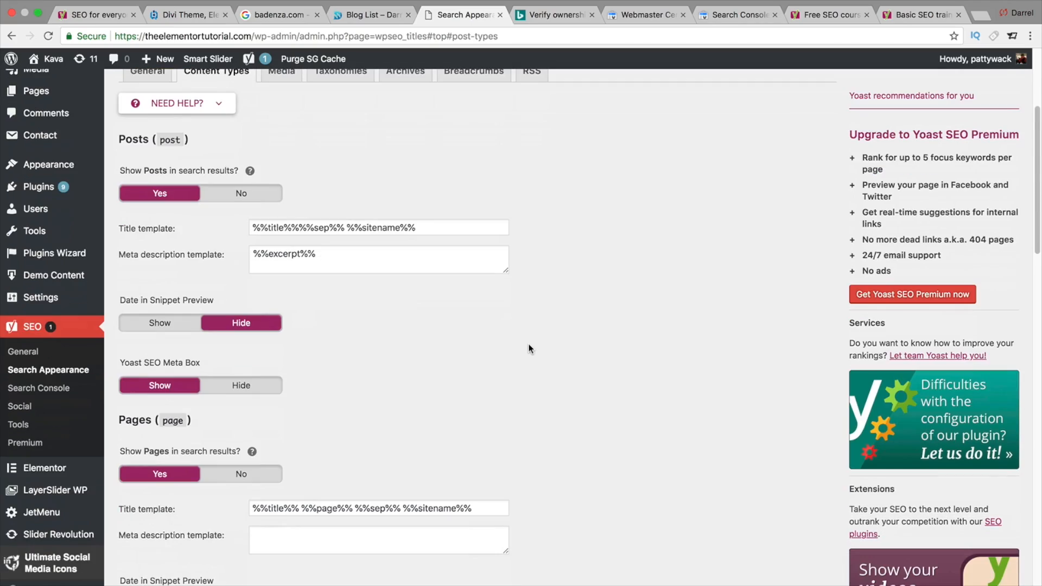
scroll(530, 348, down, 1)
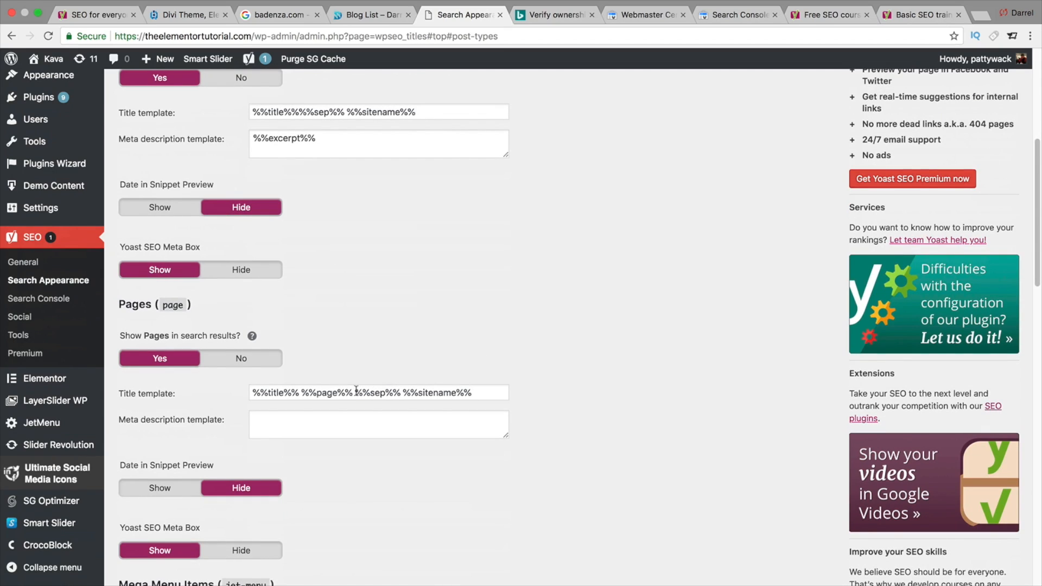
double_click(327, 393)
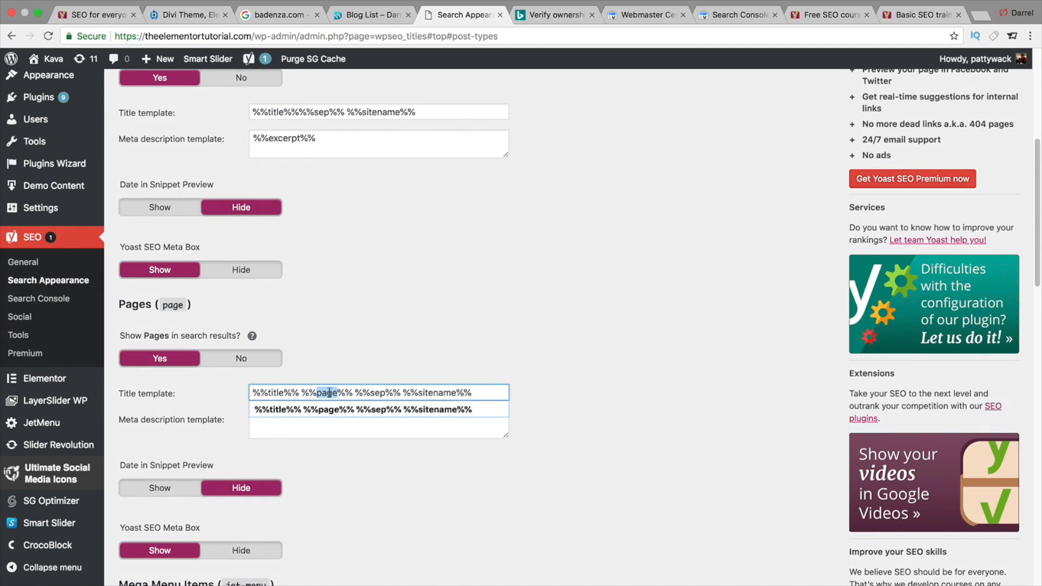
key(BackSpace)
key(BackSpace)
key(BackSpace)
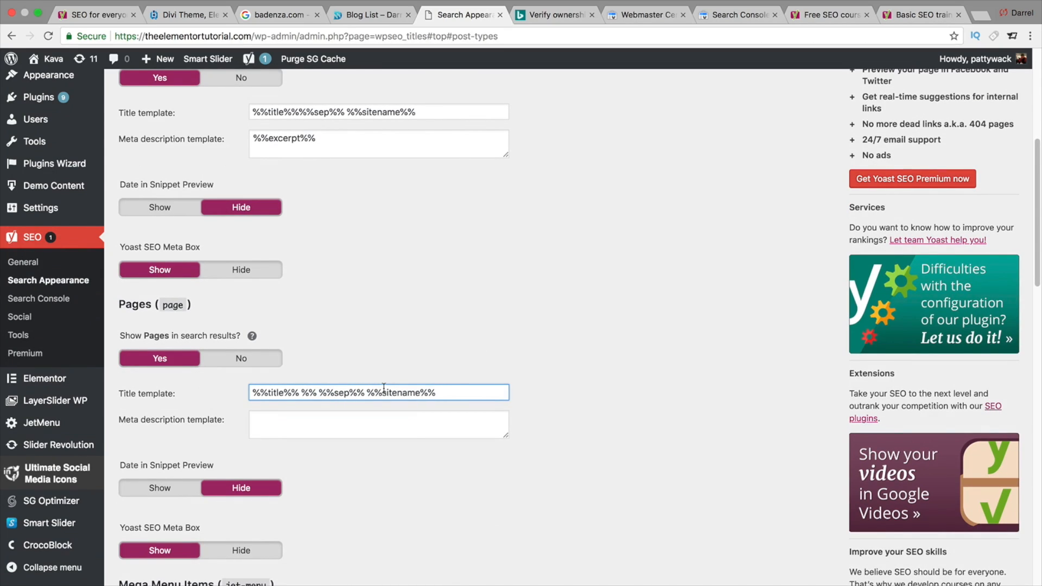
click(303, 392)
key(BackSpace)
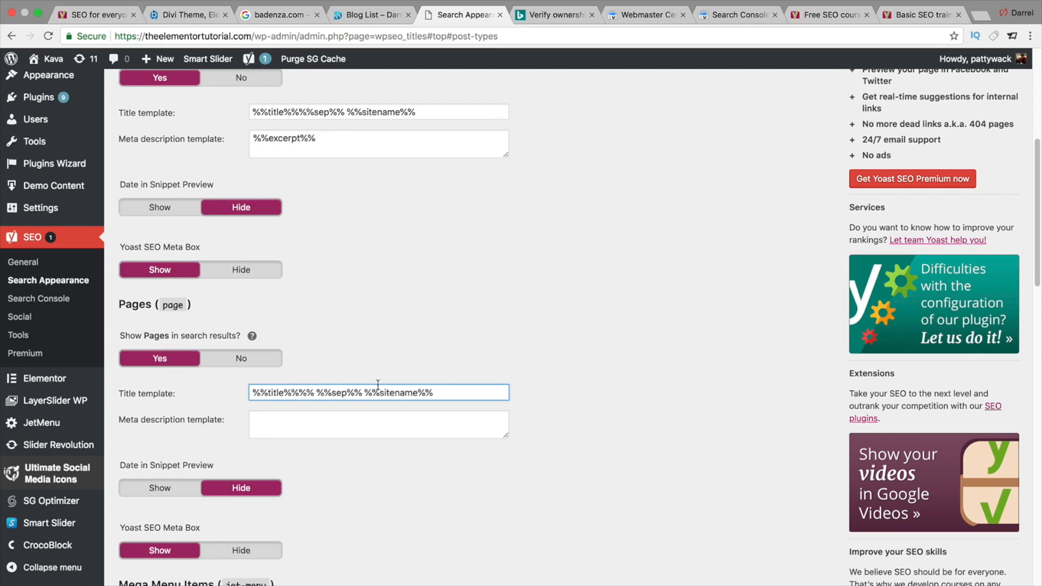
key(Delete)
key(Delete)
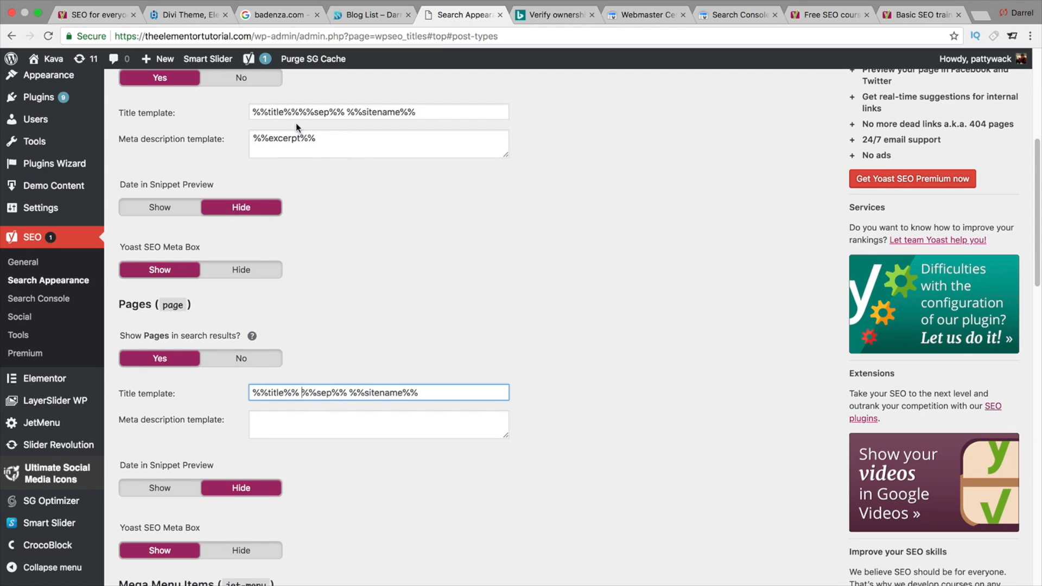
- Copy %%excerpt%% from the Posts meta description and paste it into the Pages meta description template
click(396, 417)
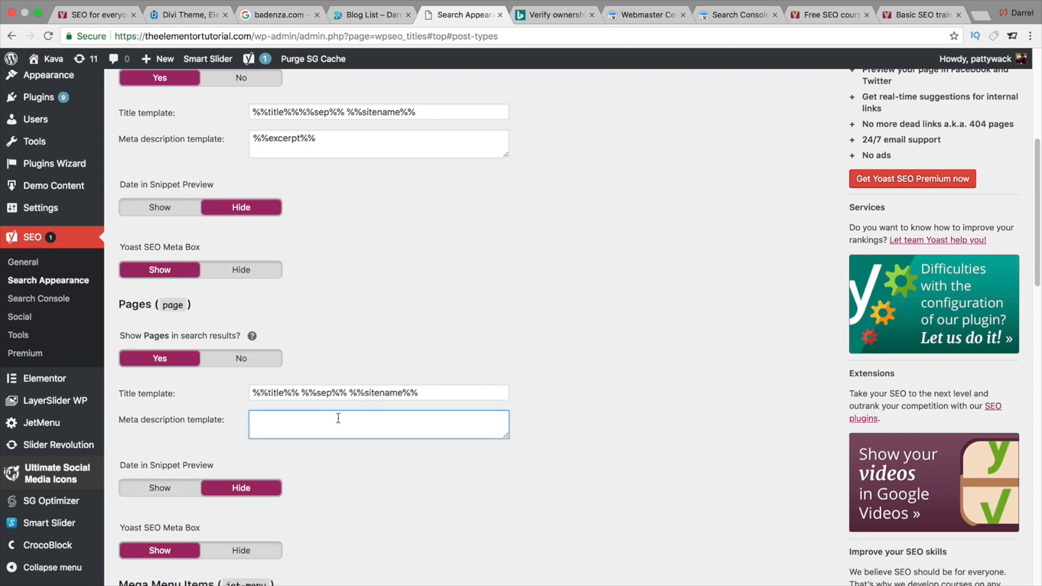
double_click(305, 138)
right_click(306, 138)
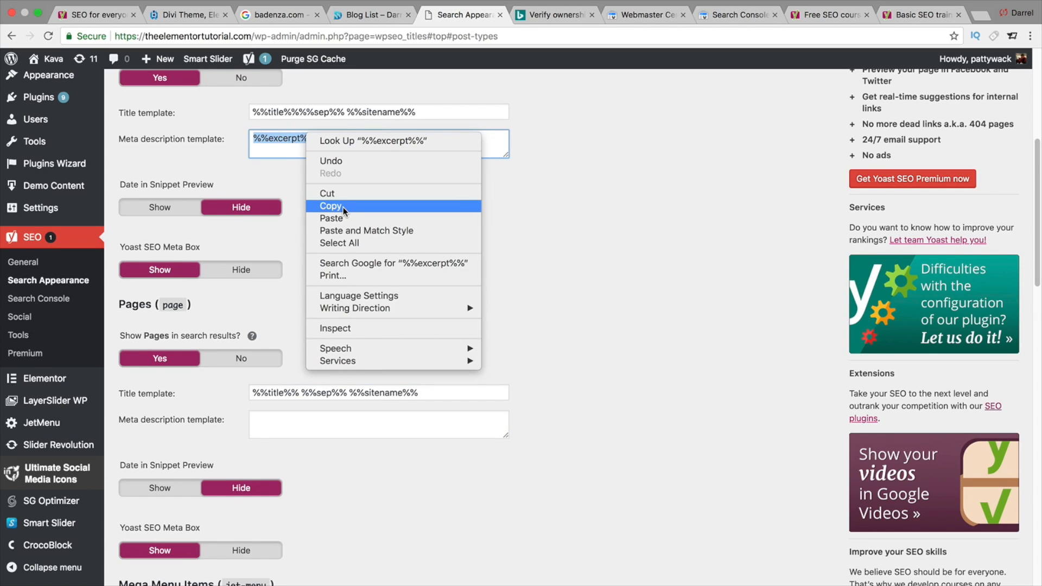
click(343, 207)
click(284, 421)
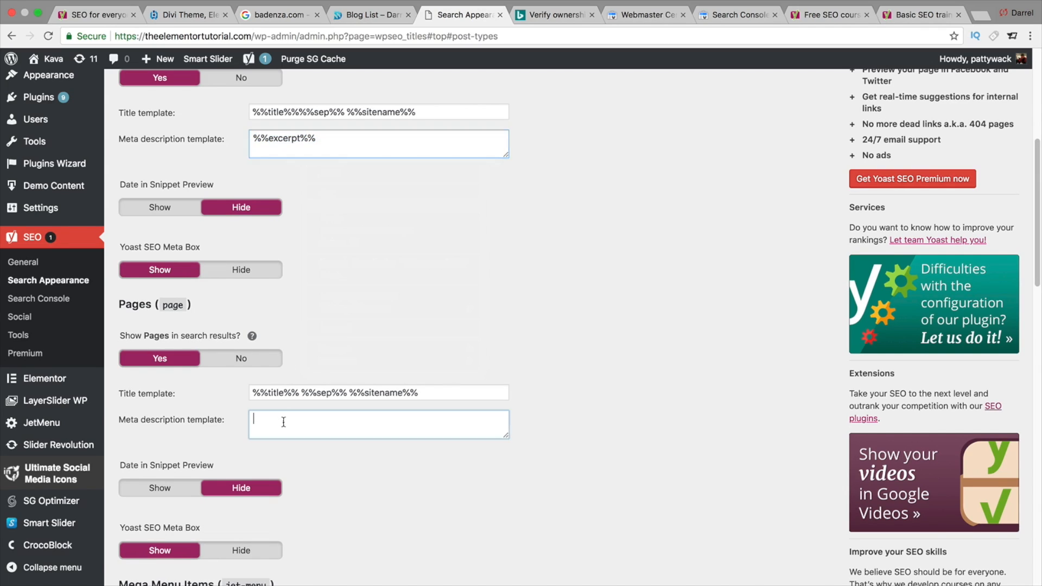
right_click(285, 421)
click(310, 486)
- Set My Templates and Mega Menu Items to not show in search results
scroll(360, 429, down, 3)
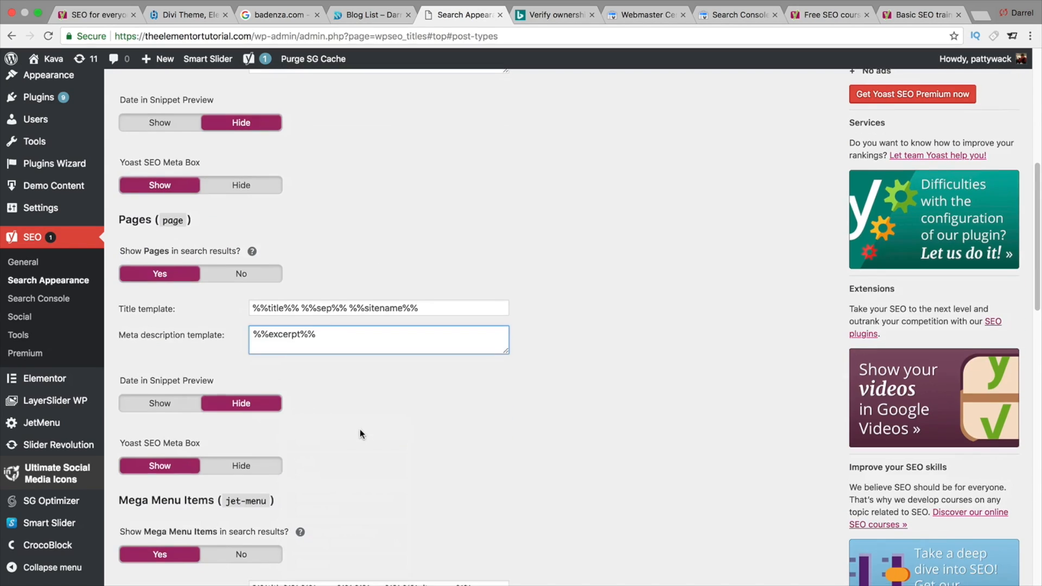
scroll(270, 447, down, 3)
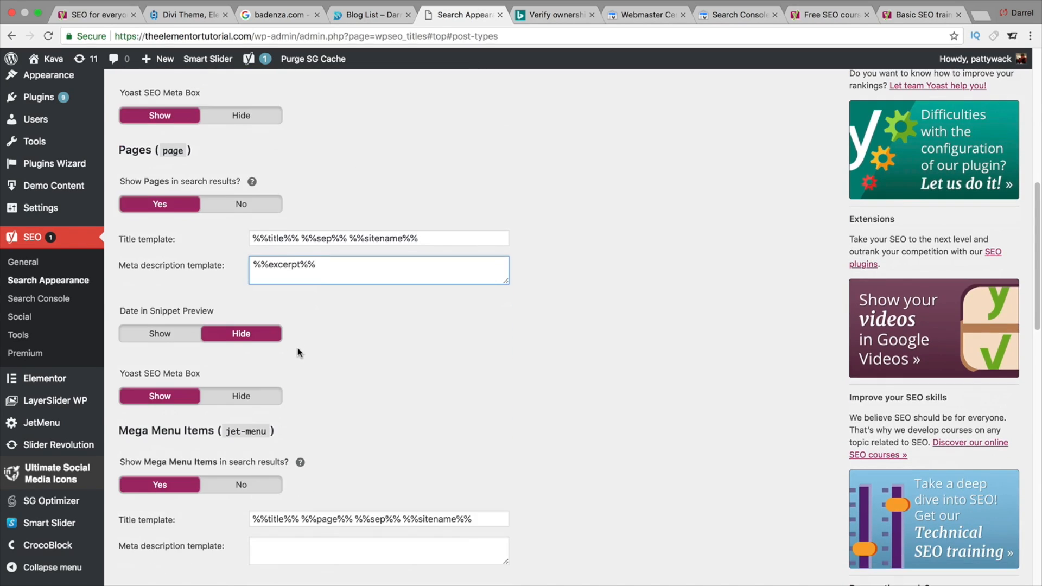
scroll(277, 362, down, 3)
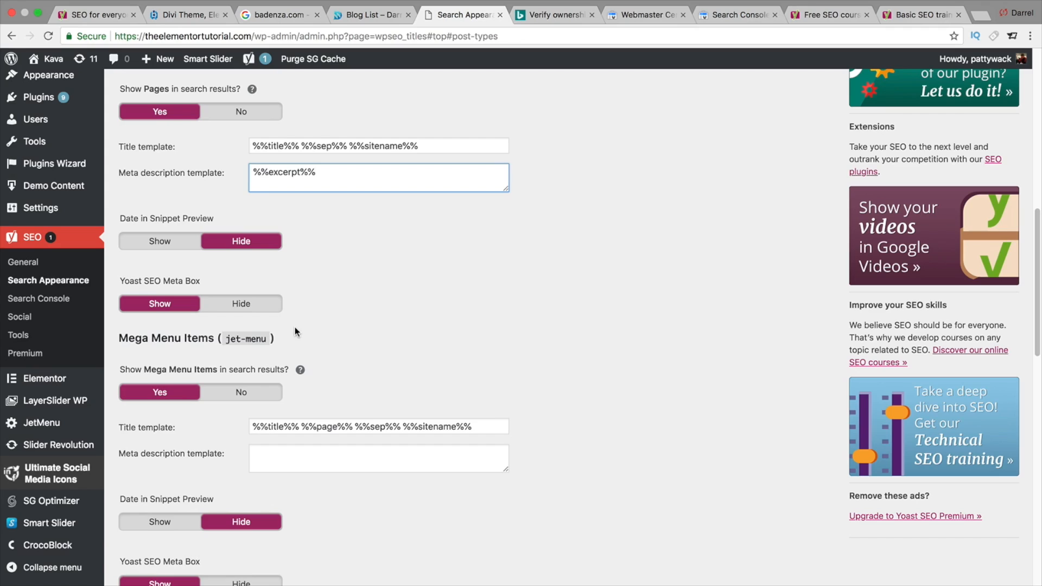
scroll(298, 333, down, 1)
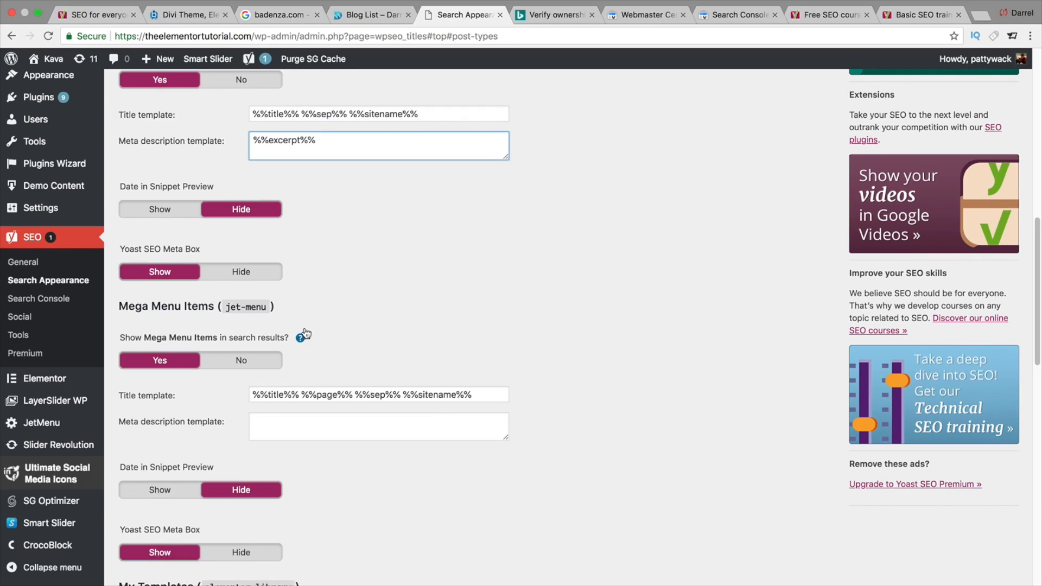
scroll(259, 320, down, 3)
scroll(262, 347, down, 1)
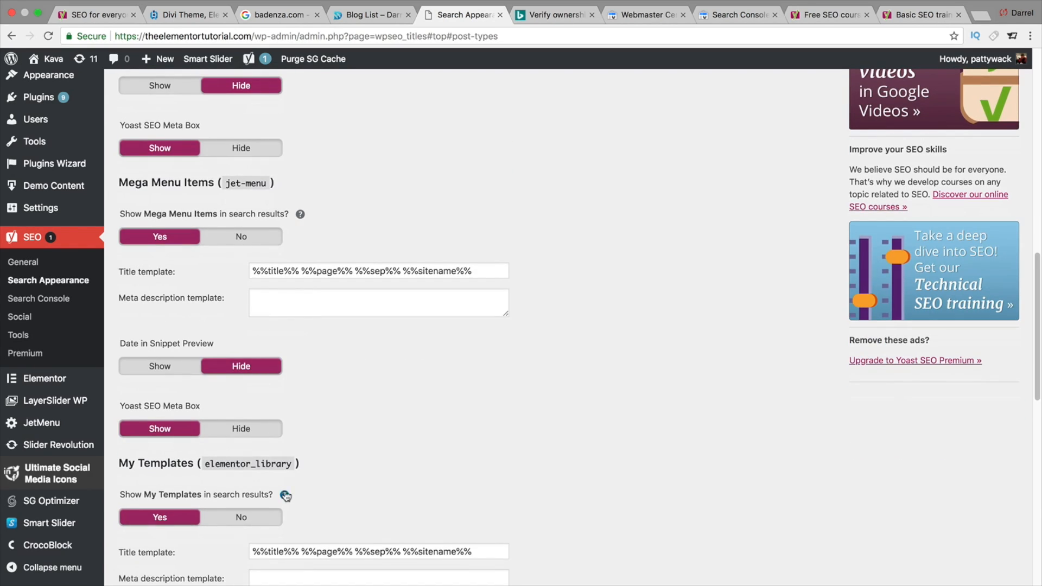
scroll(264, 463, down, 1)
scroll(264, 463, down, 1)
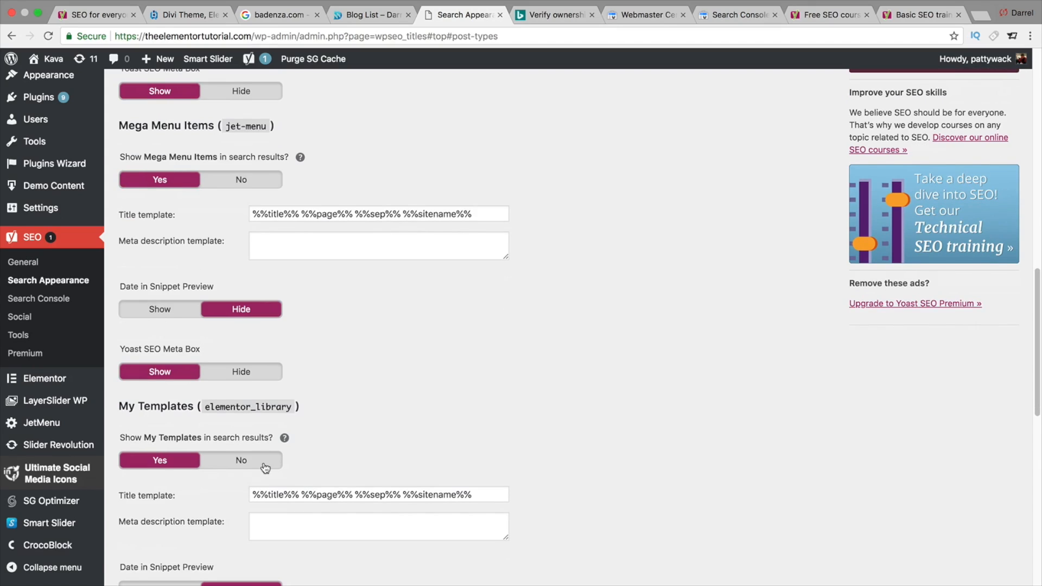
click(241, 450)
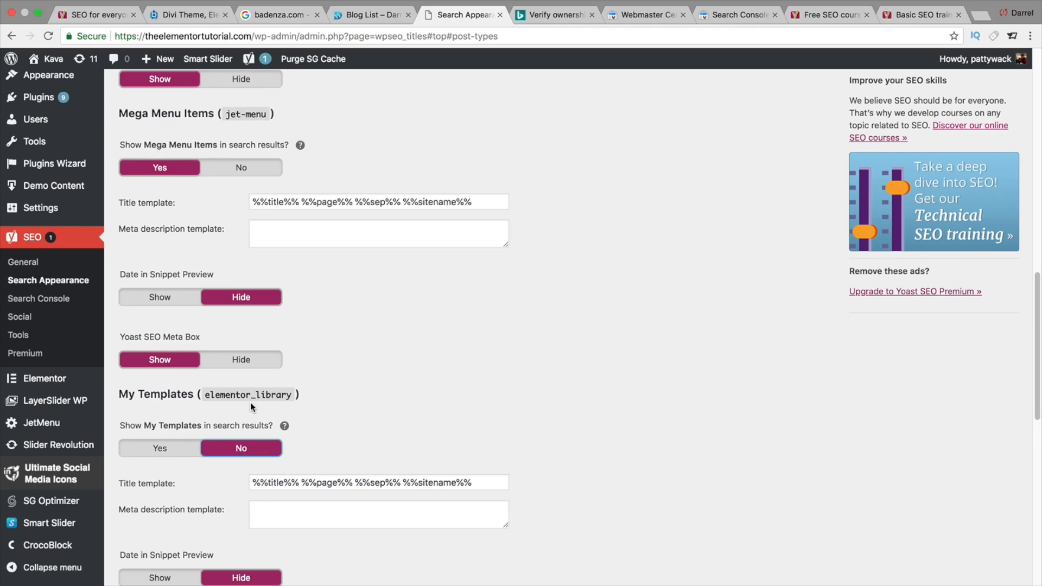
click(253, 170)
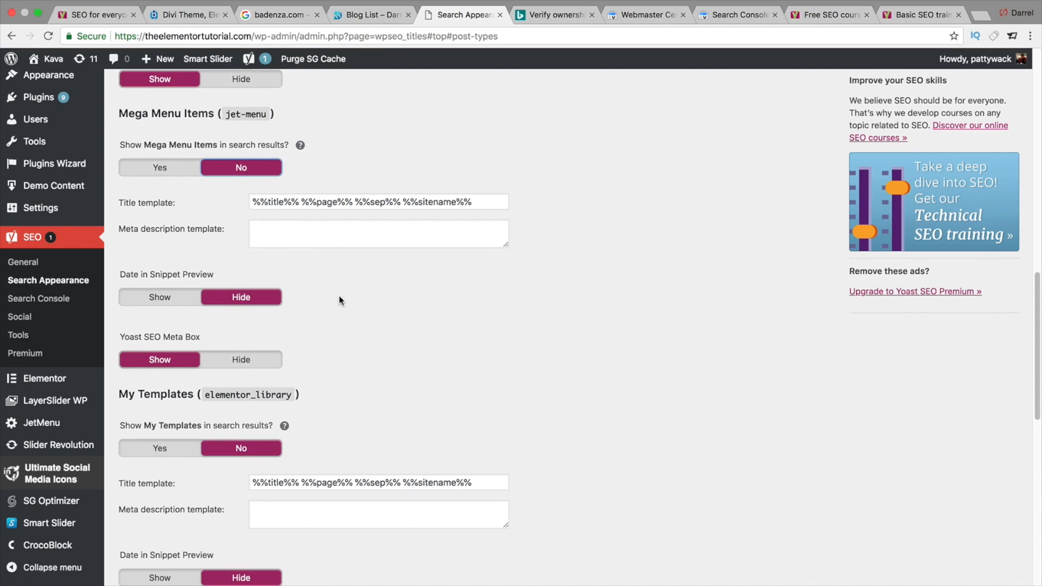
- Set Theme Parts to not show in search results
scroll(339, 295, down, 2)
scroll(352, 293, down, 8)
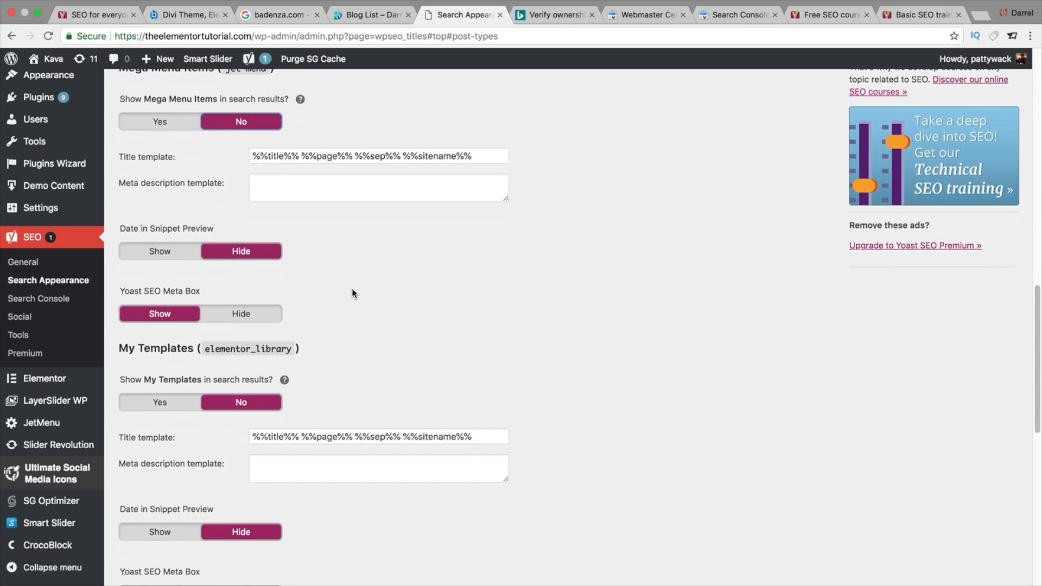
scroll(352, 289, down, 1)
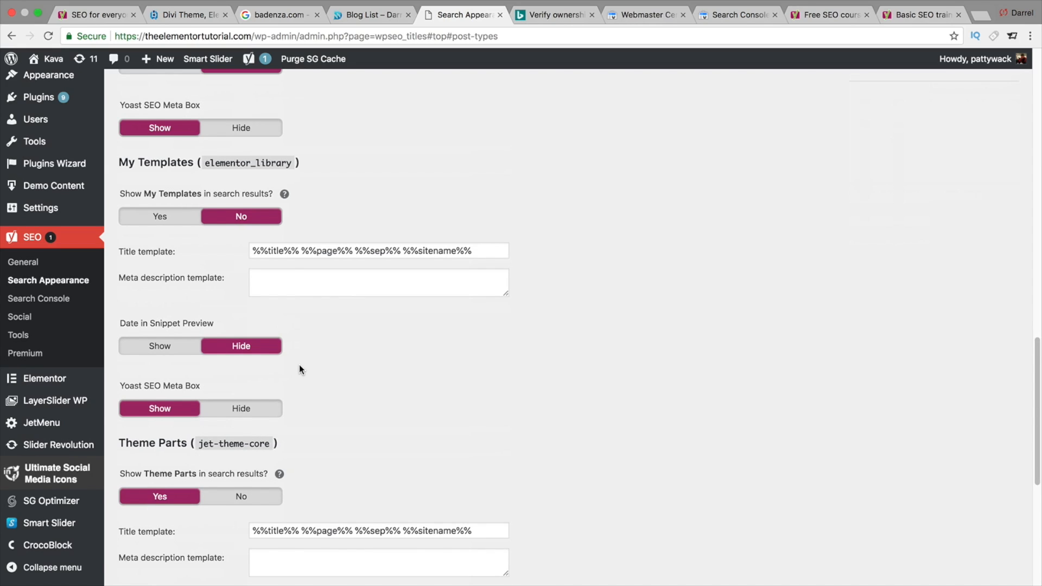
scroll(298, 369, down, 1)
scroll(299, 369, down, 4)
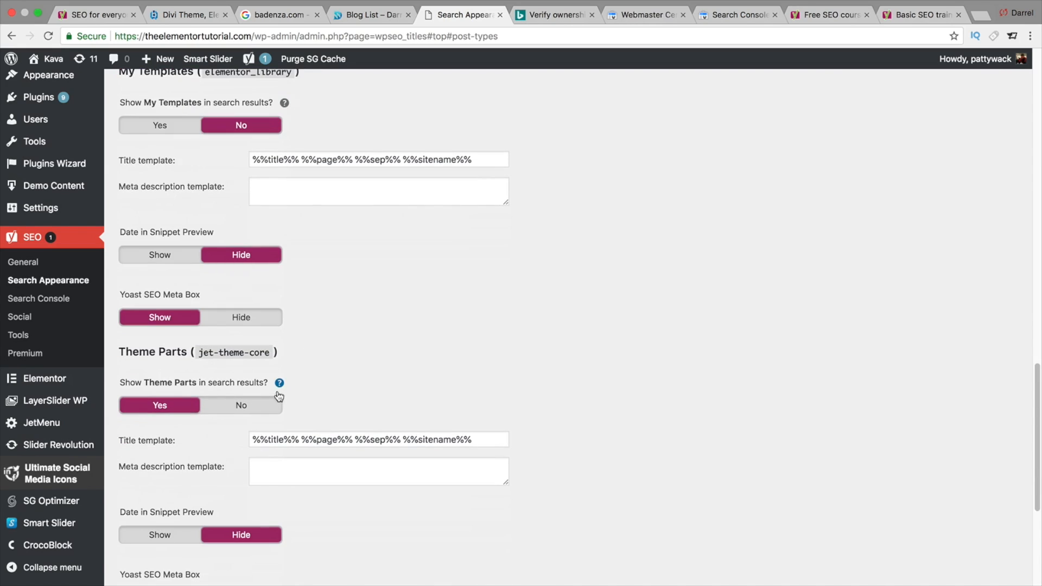
click(261, 406)
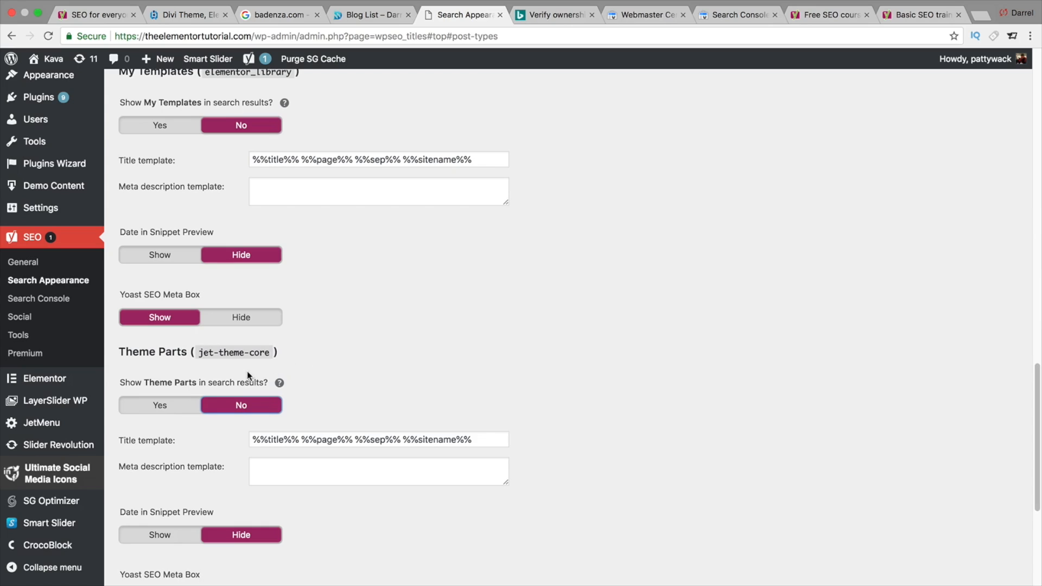
scroll(309, 328, down, 2)
scroll(279, 201, up, 4)
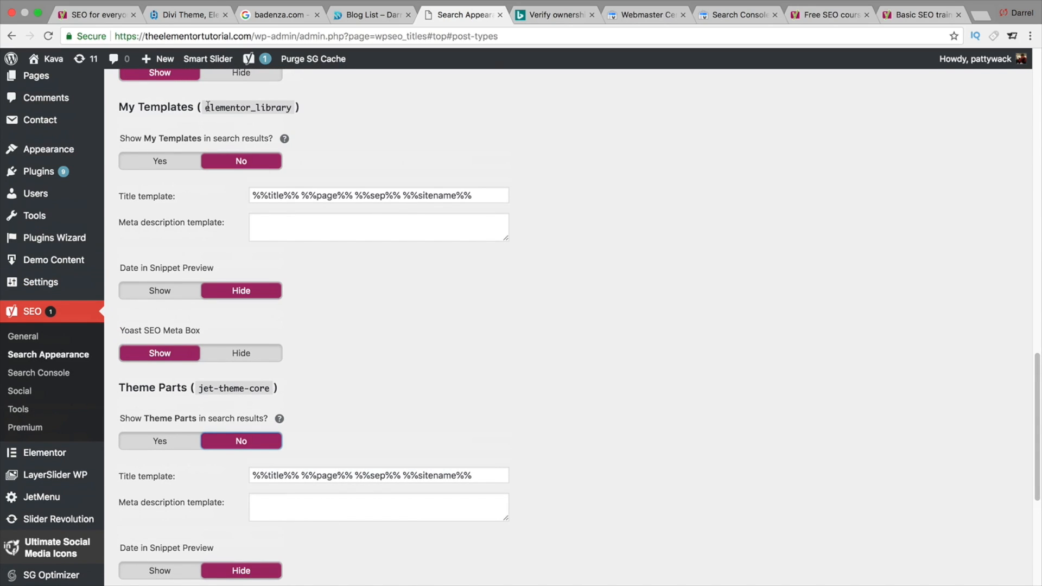
- Save the Content Types search appearance settings
scroll(367, 296, down, 5)
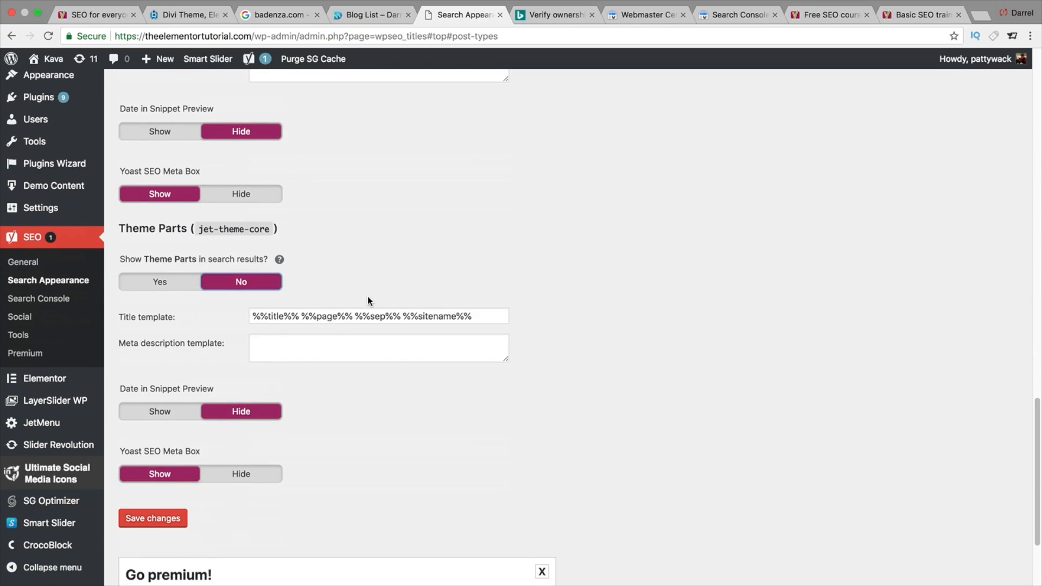
click(171, 521)
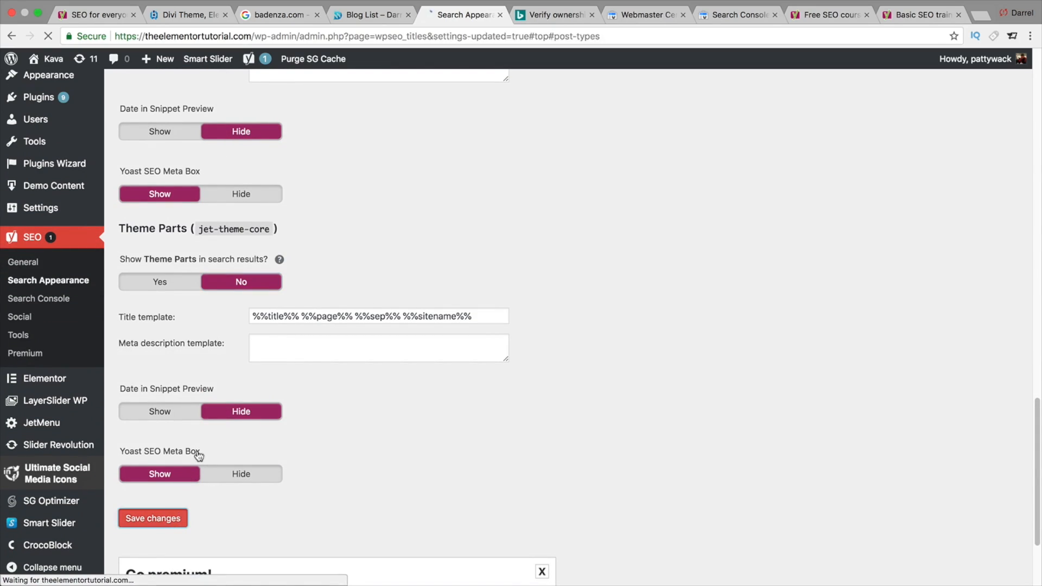
- Set the Posts Date in Snippet Preview to Show and save the changes
scroll(198, 441, down, 20)
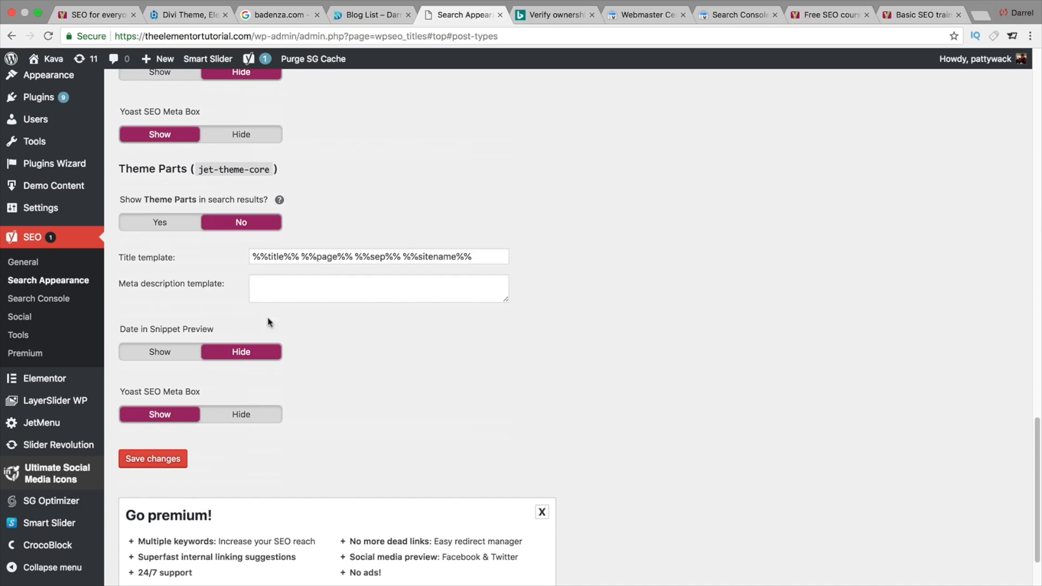
scroll(299, 312, up, 10)
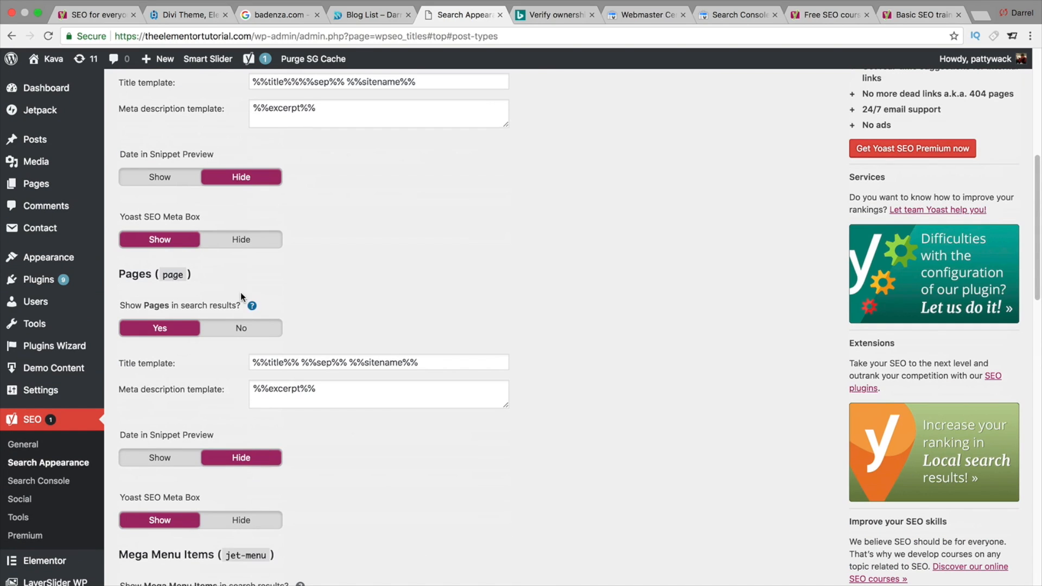
scroll(239, 290, up, 3)
scroll(237, 286, up, 8)
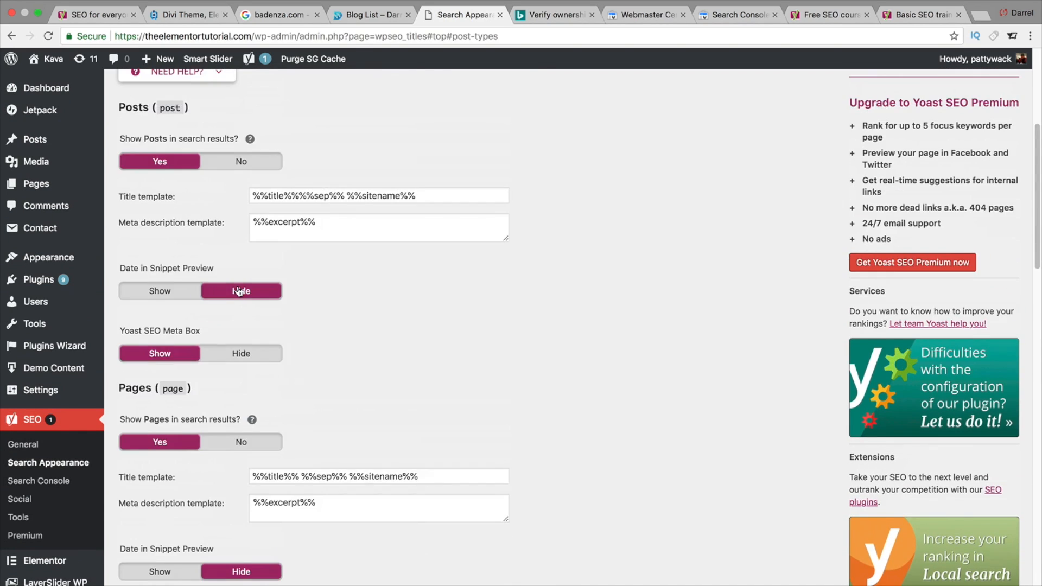
click(171, 467)
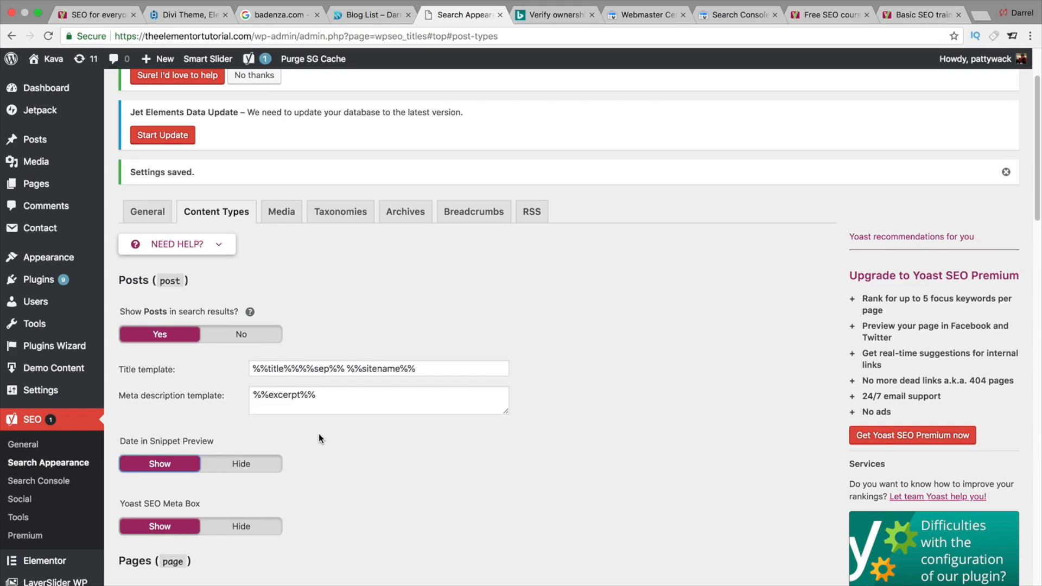
click(241, 465)
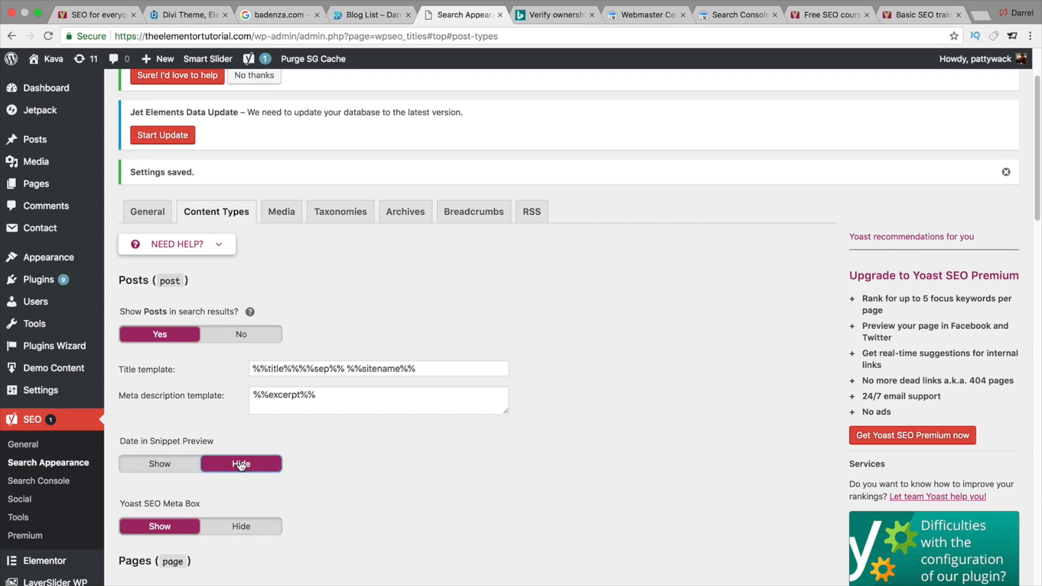
click(159, 470)
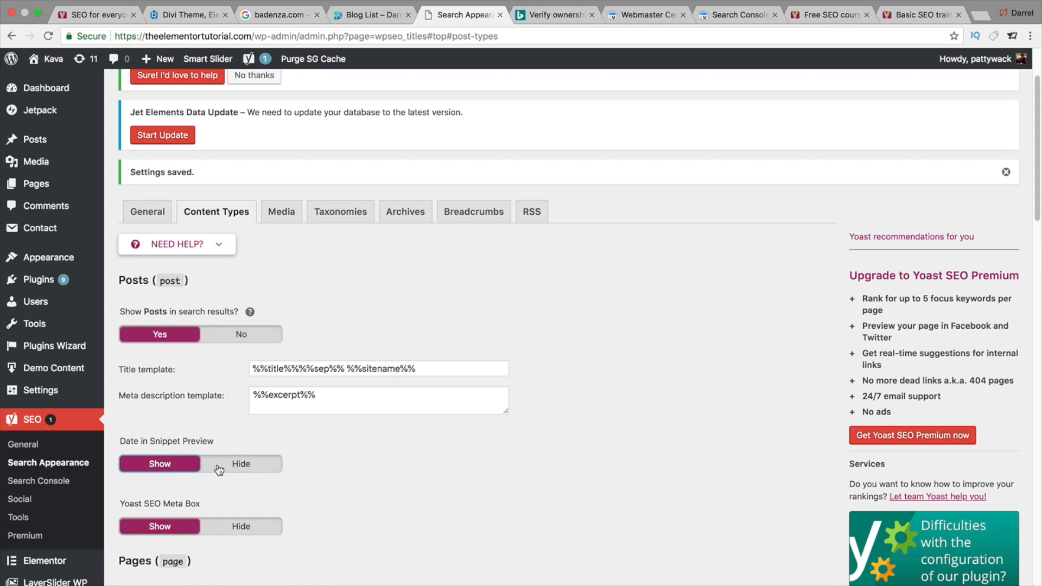
click(220, 468)
click(174, 466)
scroll(294, 431, down, 1)
scroll(294, 437, down, 20)
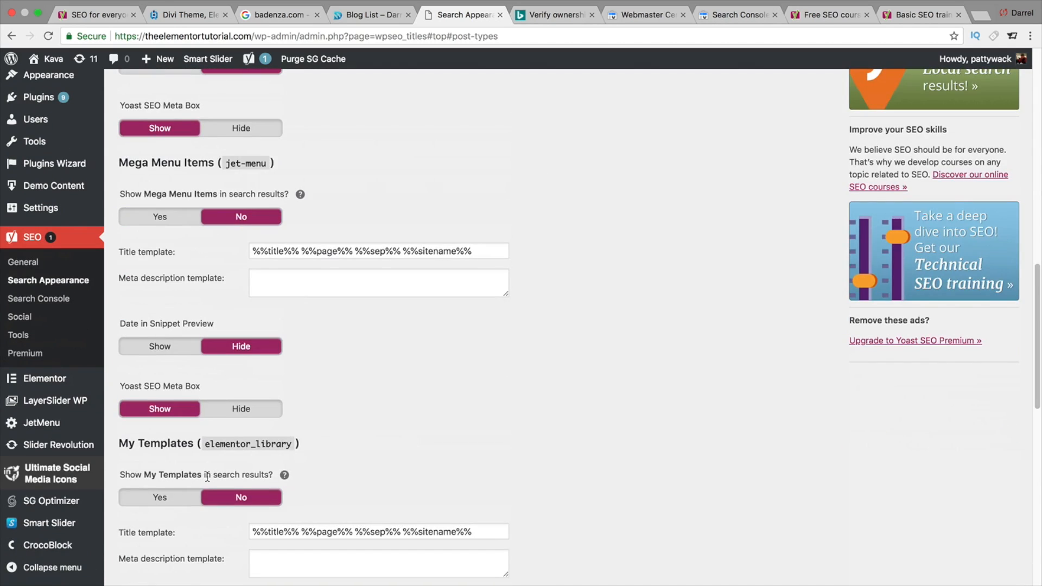
click(170, 539)
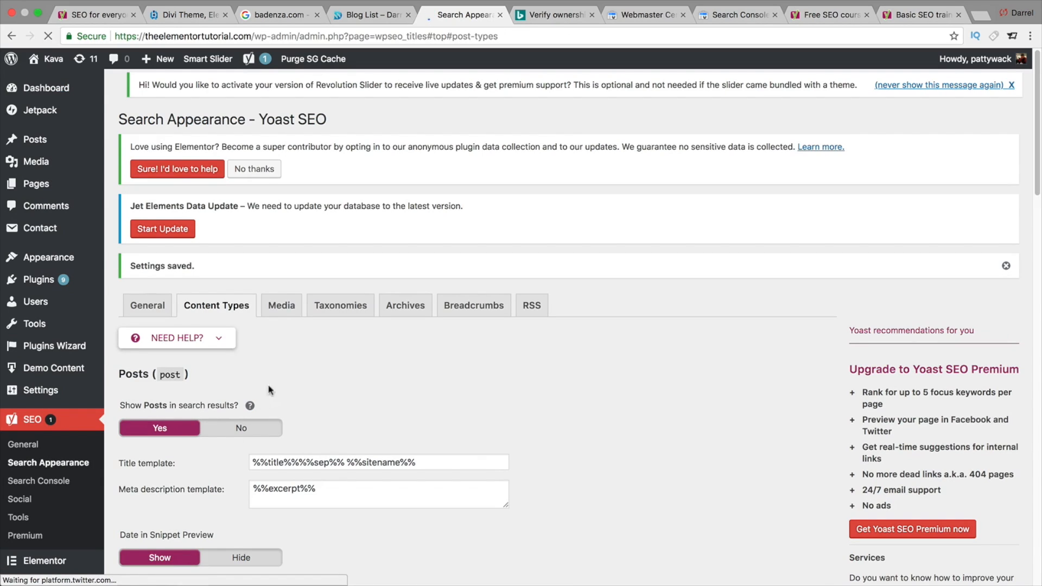
- Open the Media and Taxonomies settings and examine the Categories title template
click(282, 305)
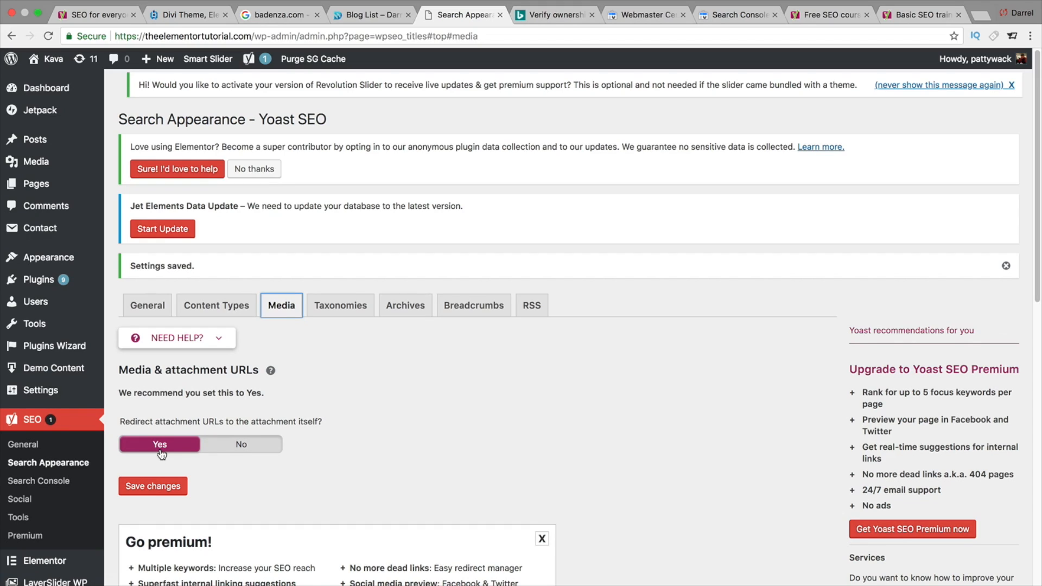
click(344, 308)
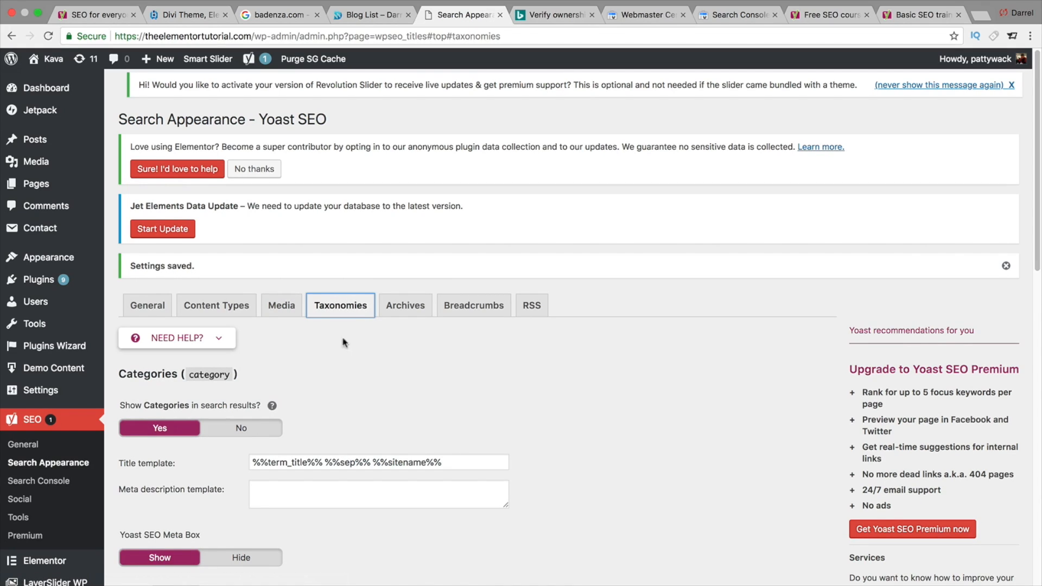
scroll(353, 375, down, 1)
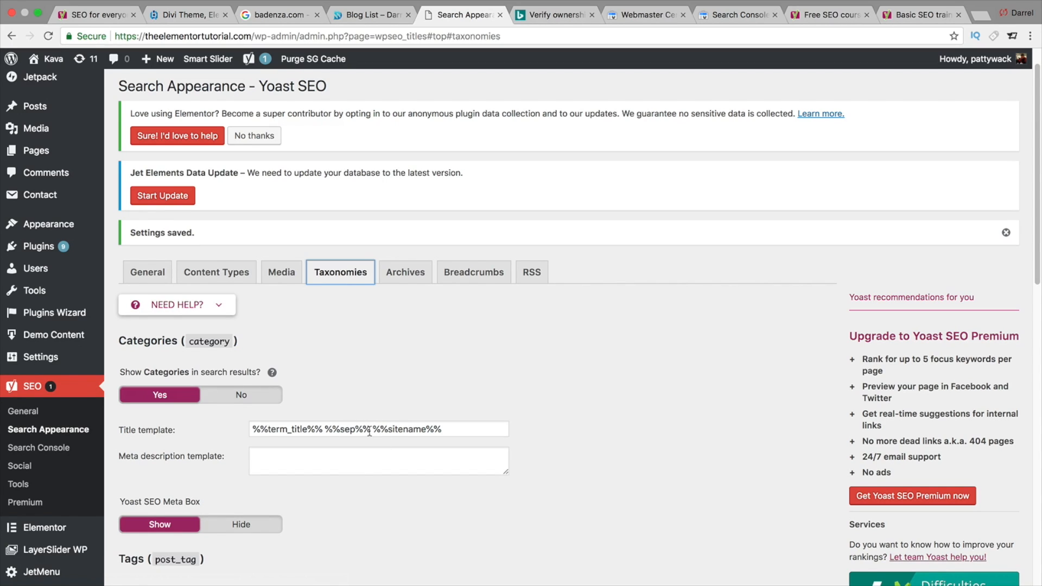
scroll(370, 433, down, 5)
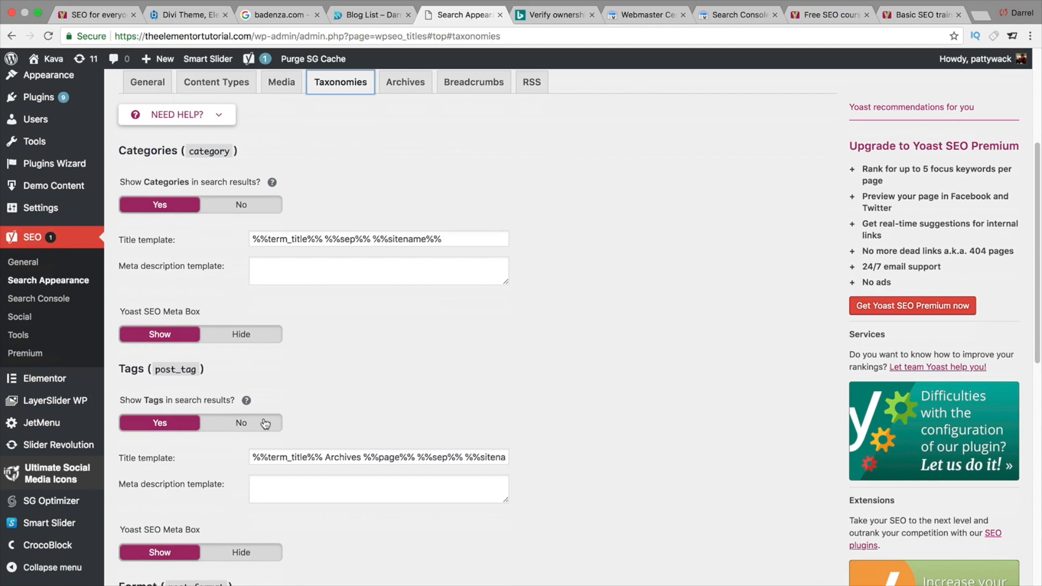
scroll(348, 389, up, 5)
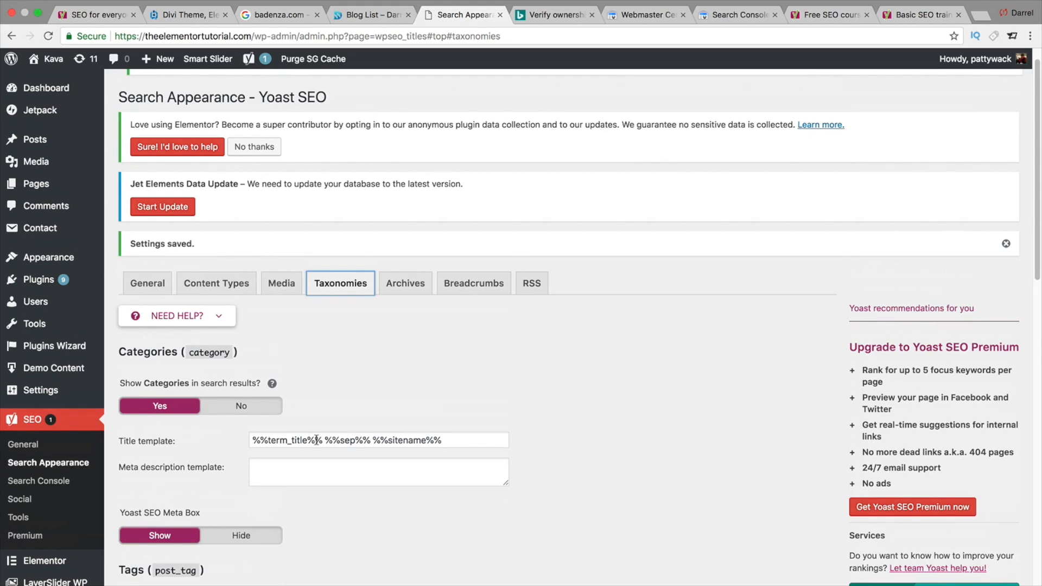
click(376, 440)
click(448, 440)
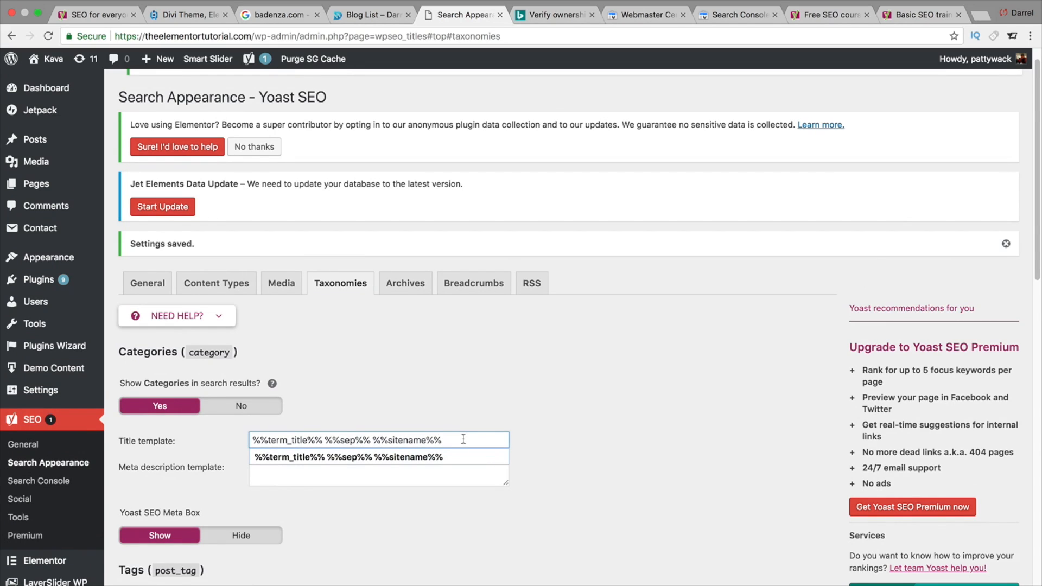
click(475, 409)
scroll(474, 409, down, 1)
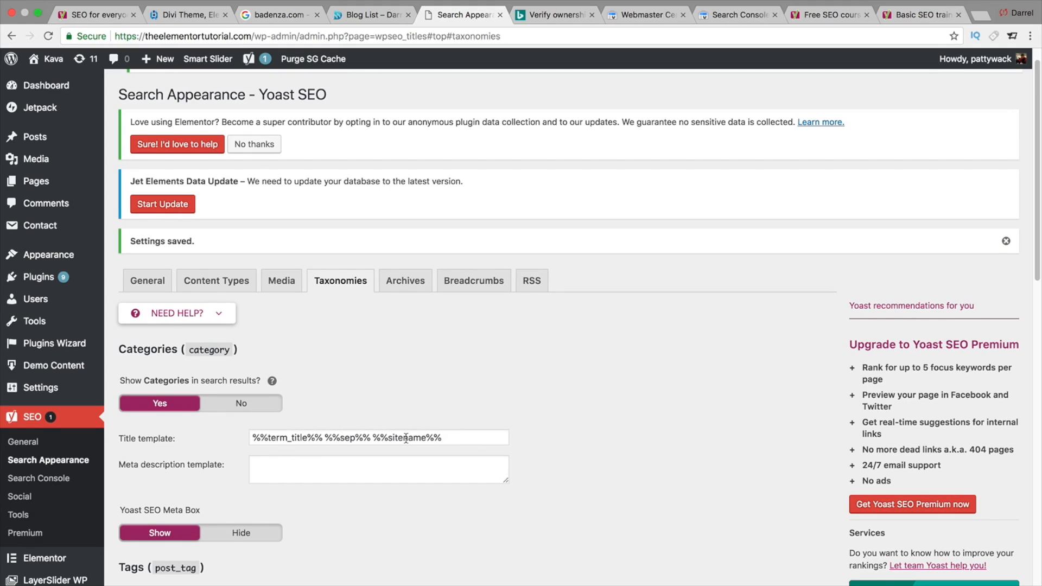
- Copy %%category_description%% from the snippet variables help and paste it into the Categories meta description template
click(372, 464)
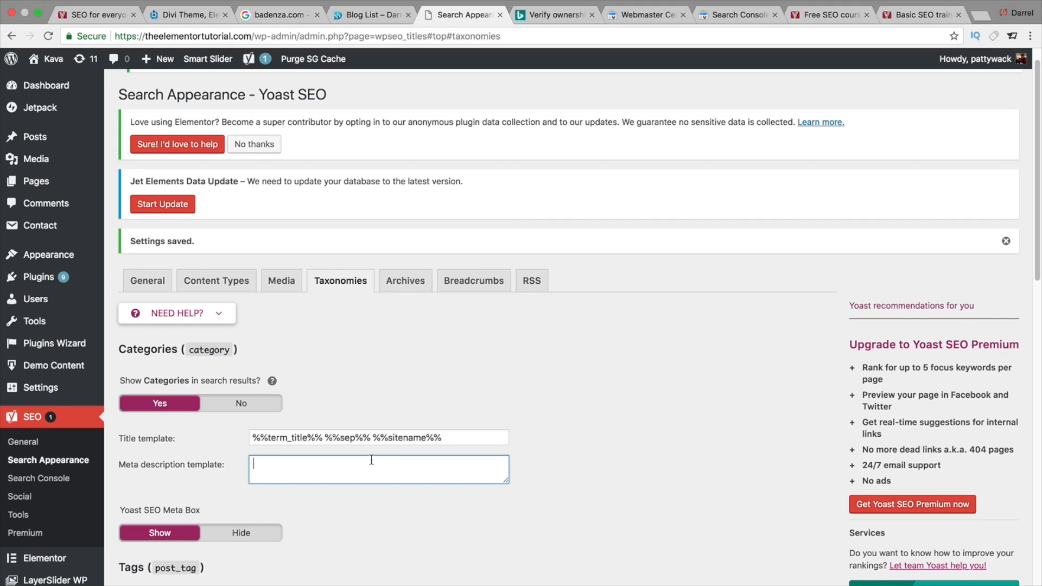
click(220, 315)
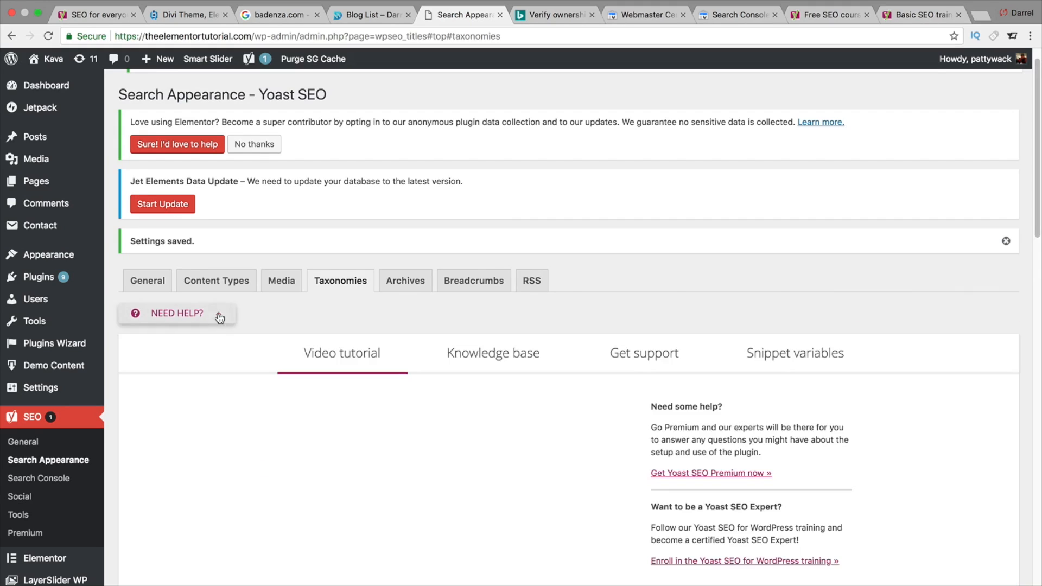
click(796, 353)
scroll(577, 406, down, 4)
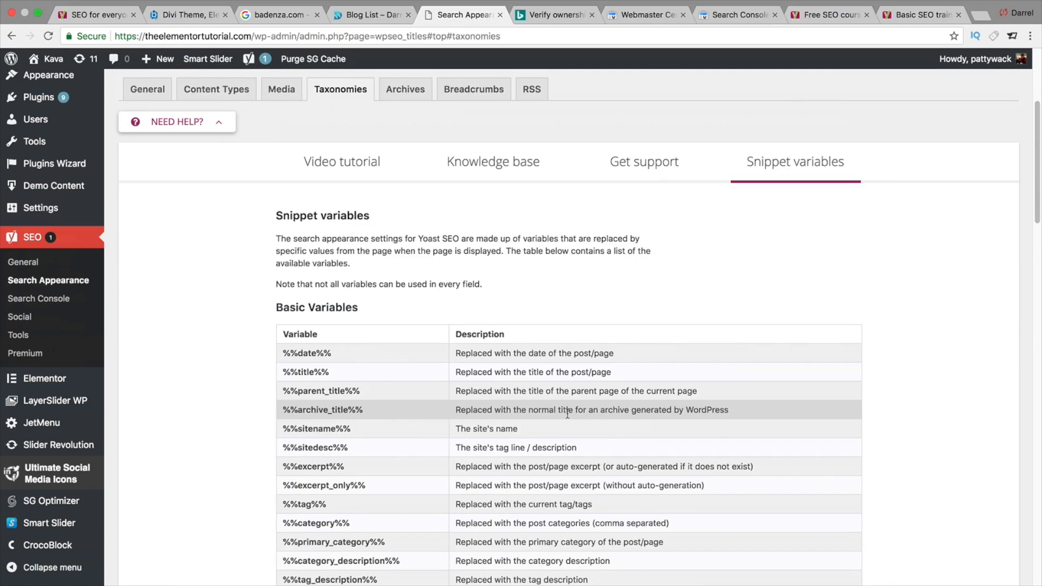
scroll(486, 445, down, 1)
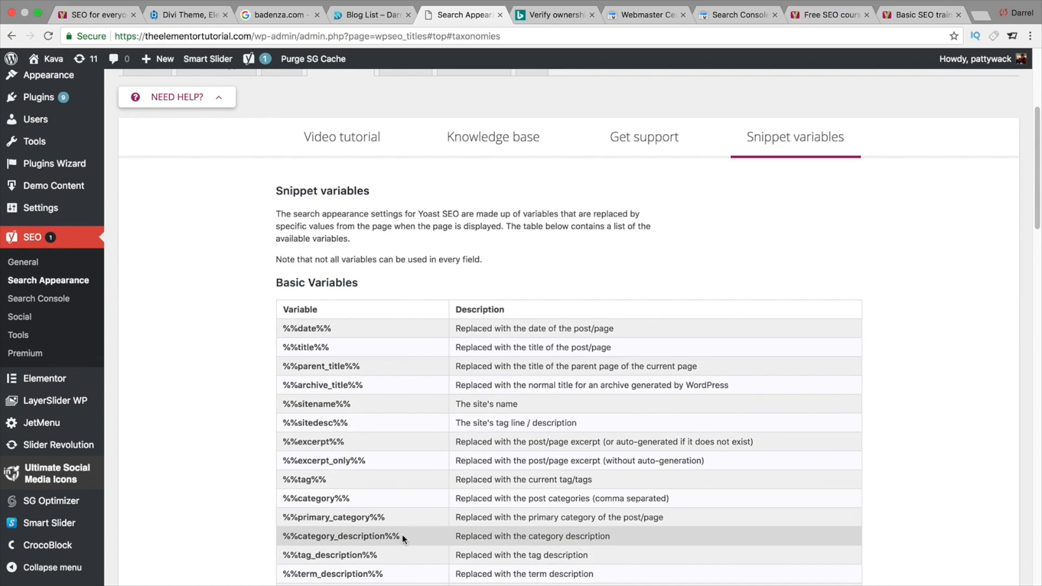
drag(402, 536, 281, 536)
right_click(282, 536)
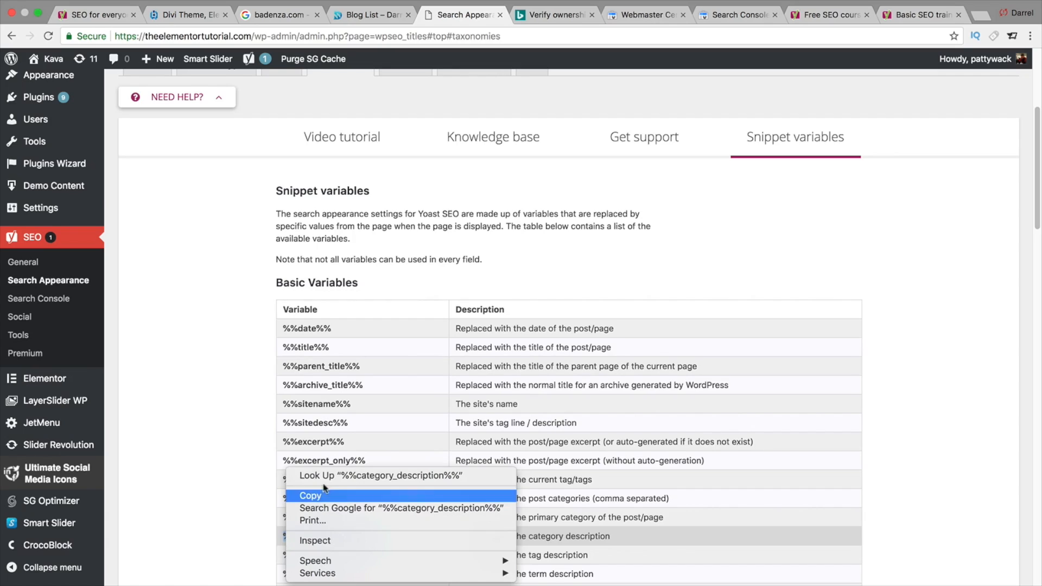
click(304, 496)
scroll(784, 130, up, 1)
click(214, 139)
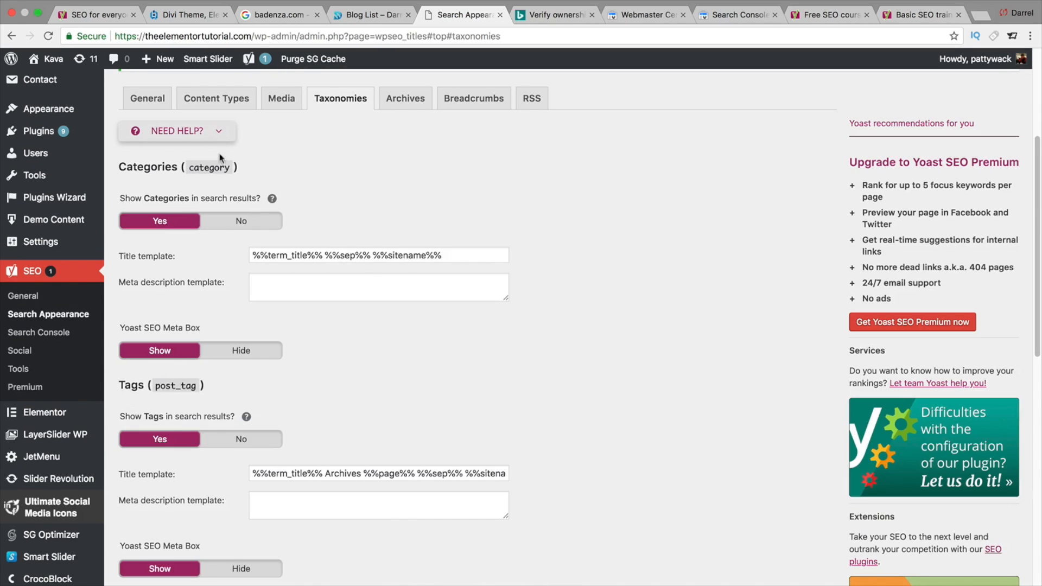
click(278, 281)
right_click(278, 281)
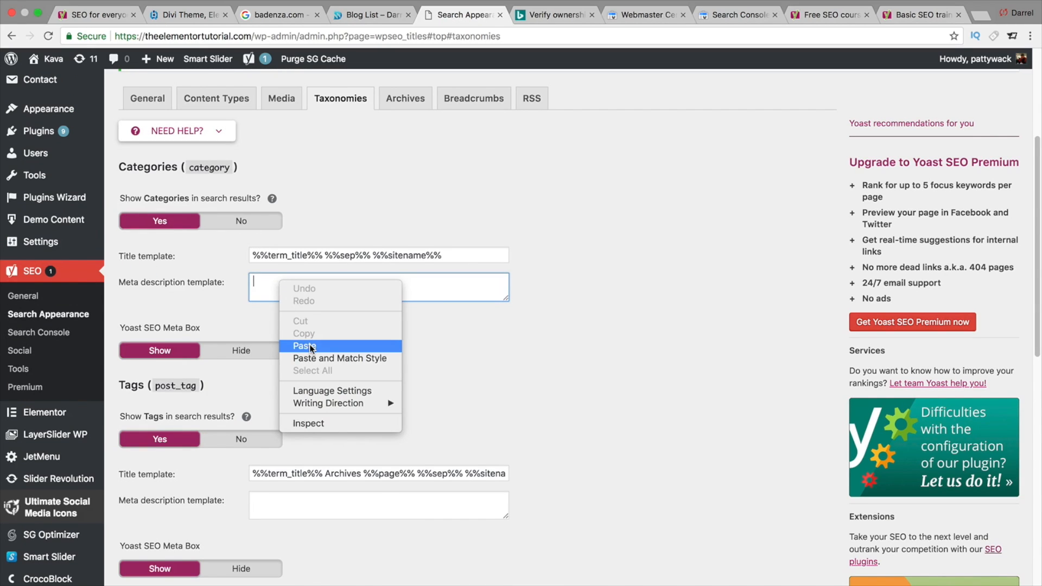
click(309, 344)
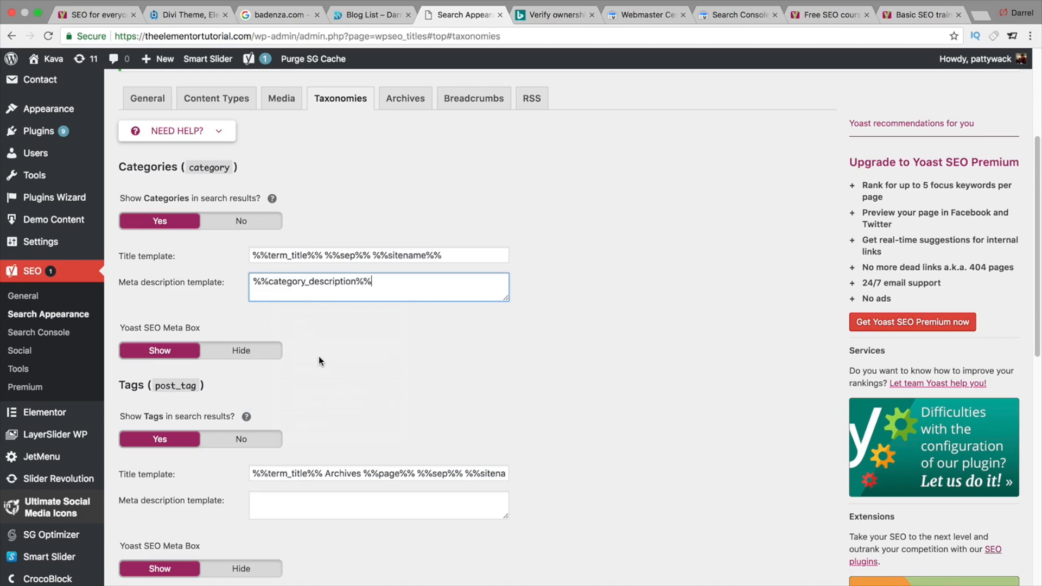
- Set Tags to not show in search results and disable format-based archives
scroll(344, 409, down, 1)
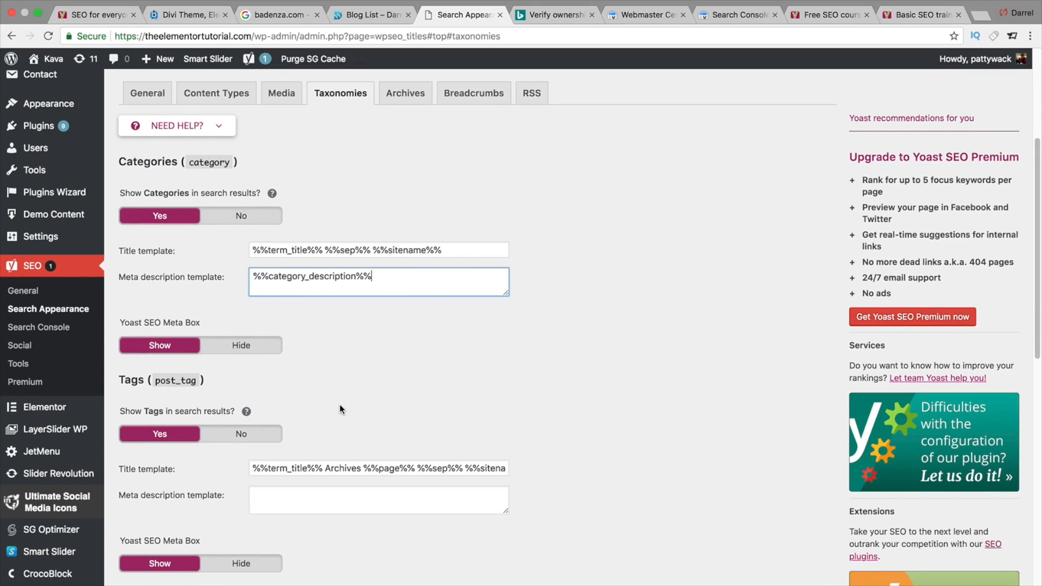
click(247, 434)
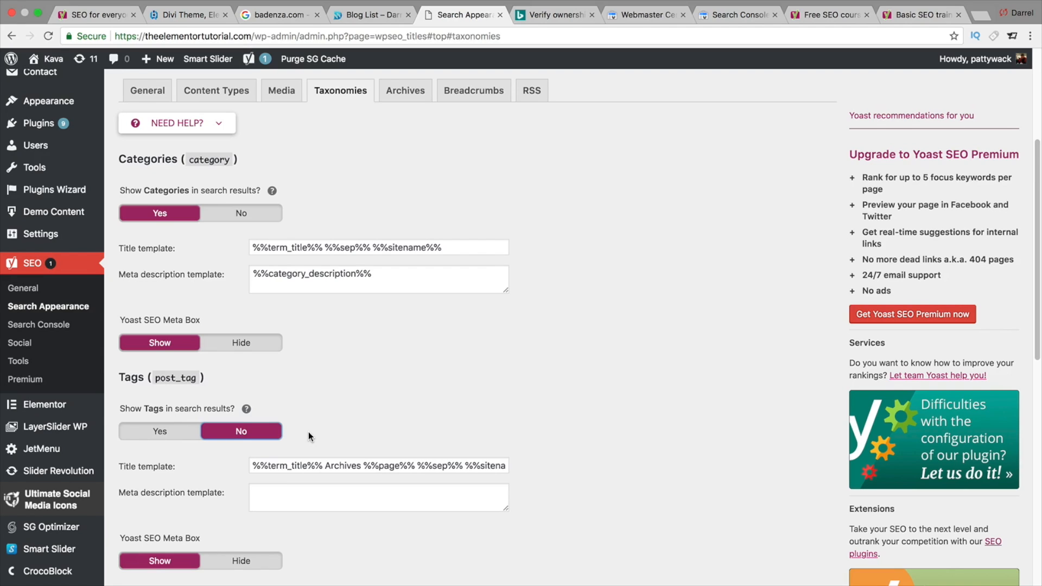
scroll(308, 432, down, 2)
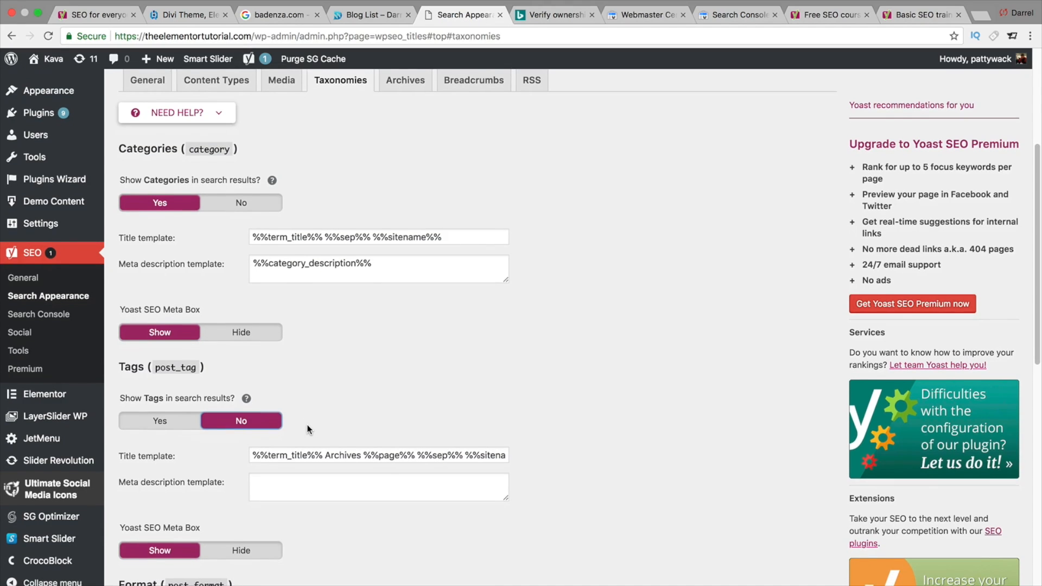
scroll(308, 425, down, 3)
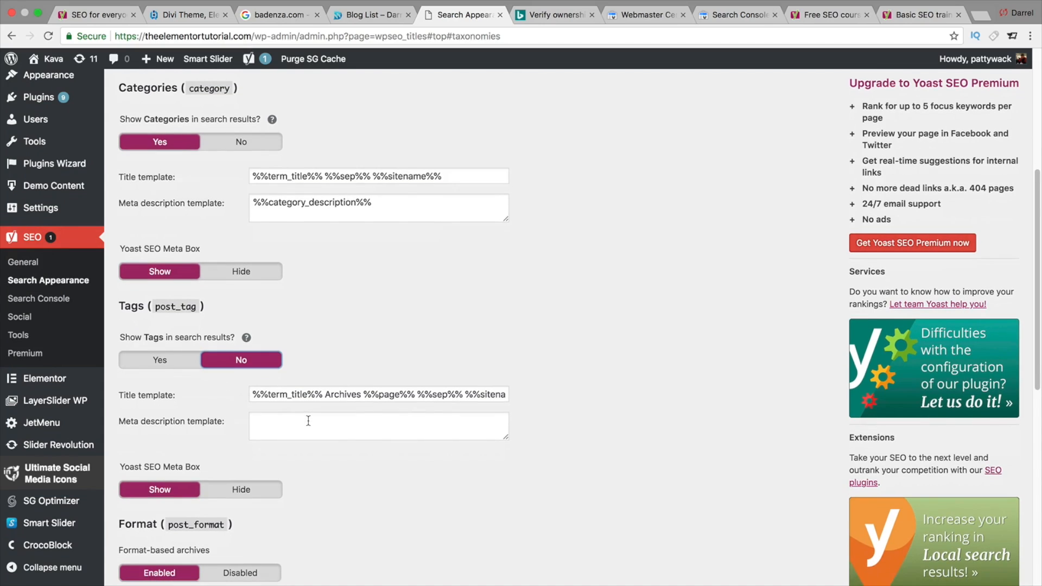
scroll(308, 423, down, 1)
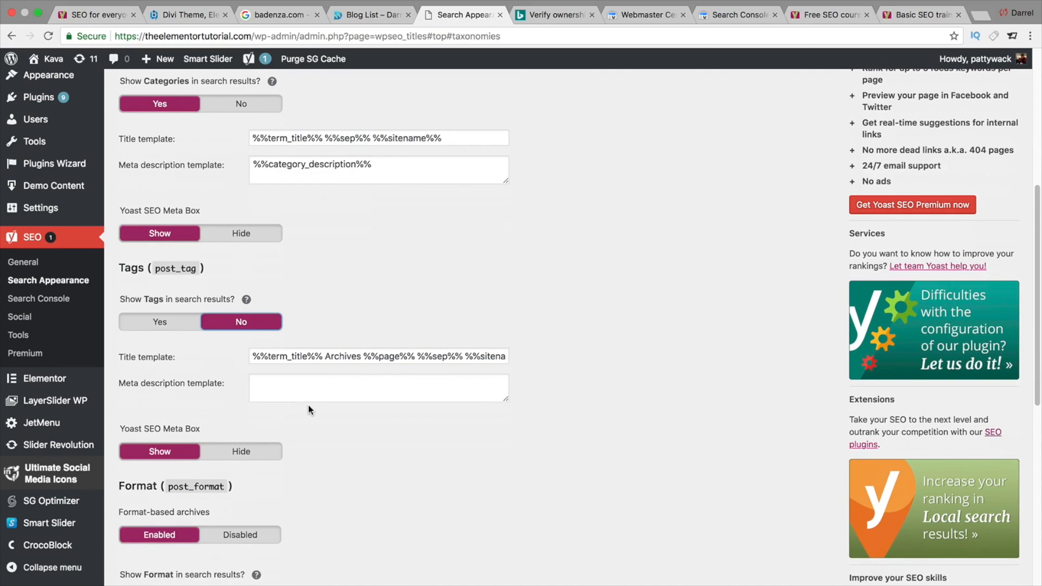
scroll(280, 439, down, 1)
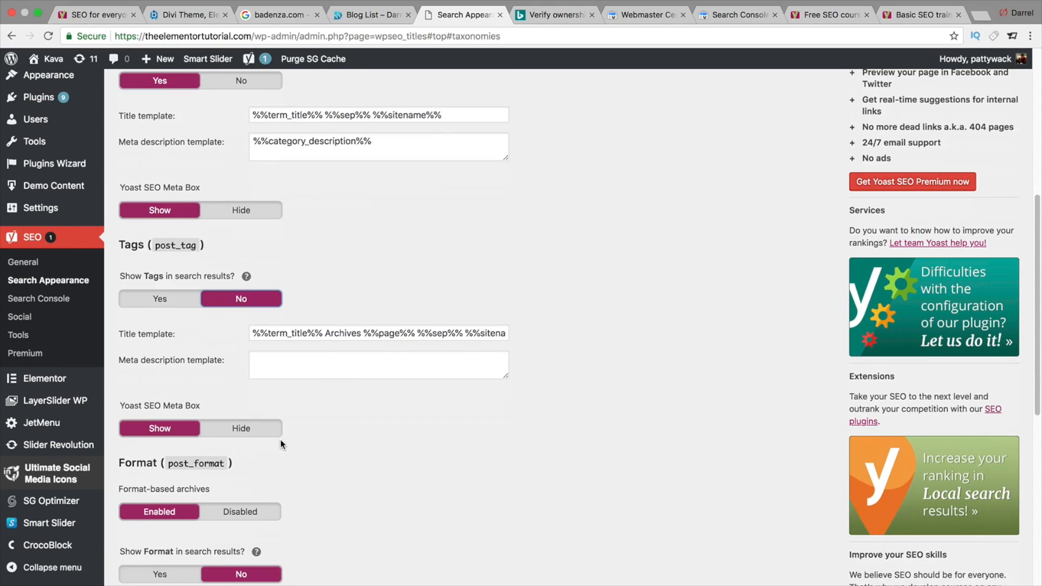
click(255, 428)
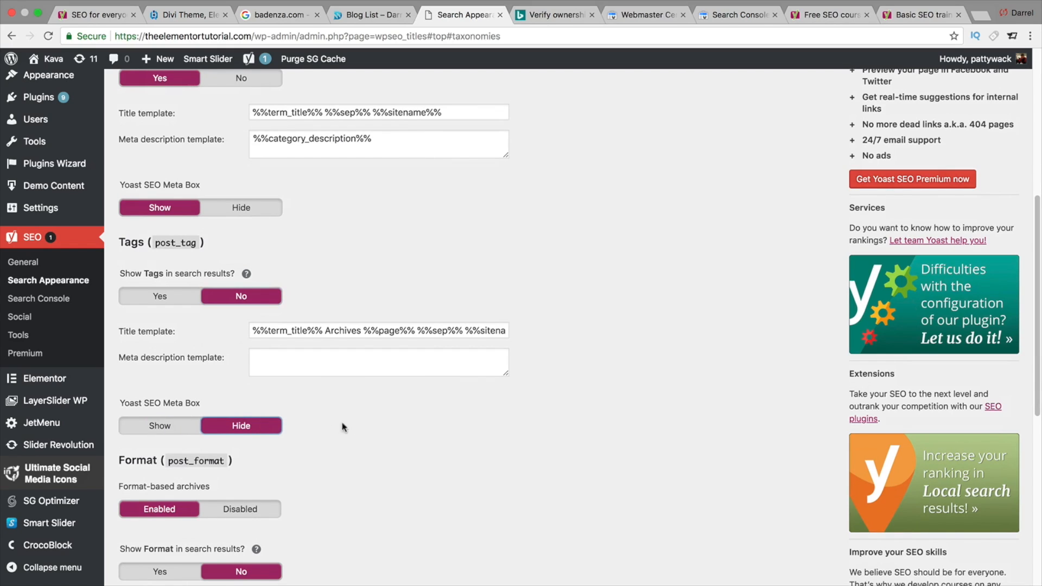
click(202, 429)
click(249, 509)
scroll(373, 480, down, 3)
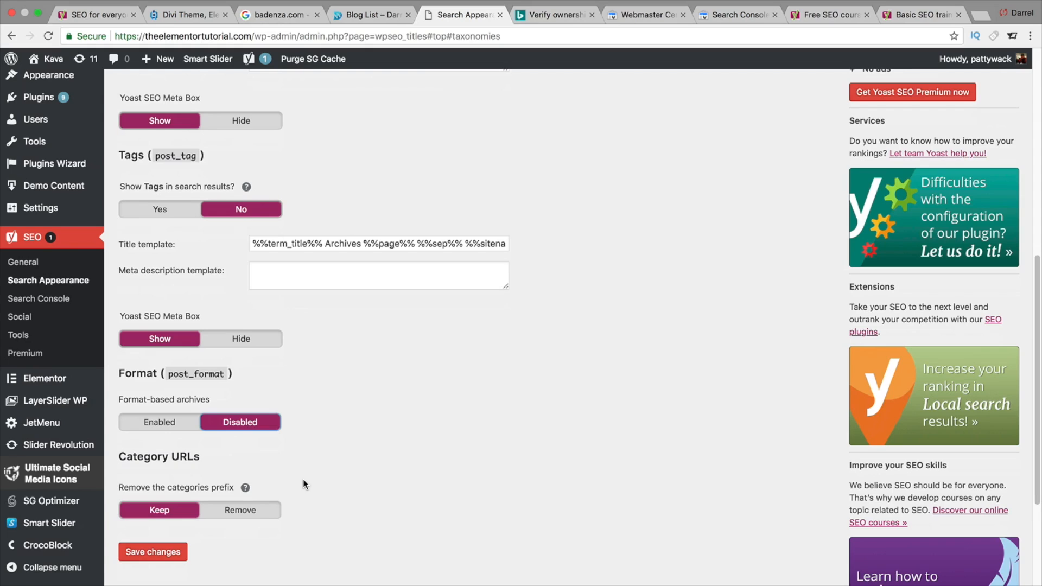
- Switch to the Badenza site tab and open the Divi Plugins product category
click(191, 16)
mouse_move(383, 130)
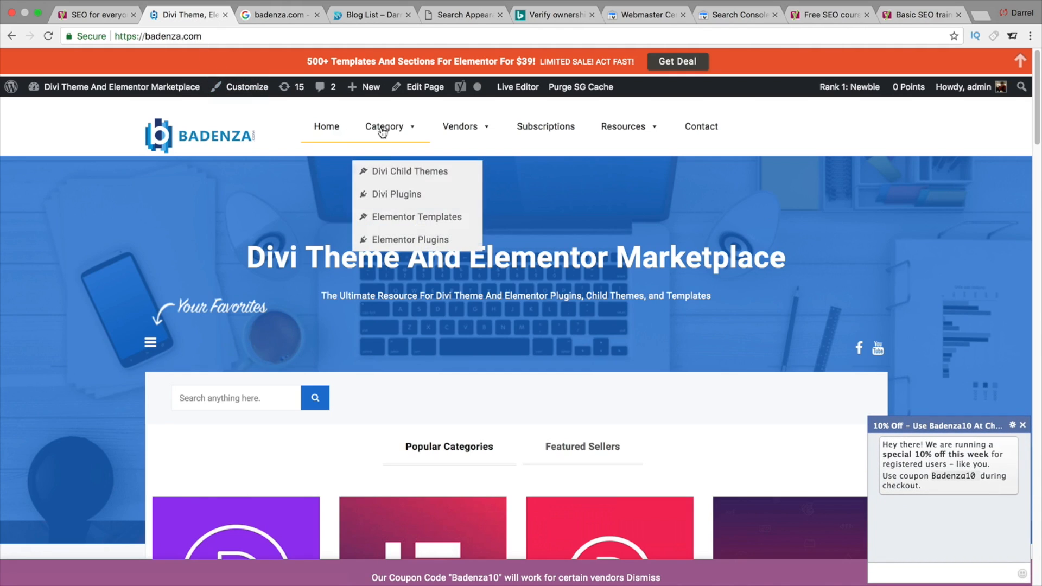
click(395, 198)
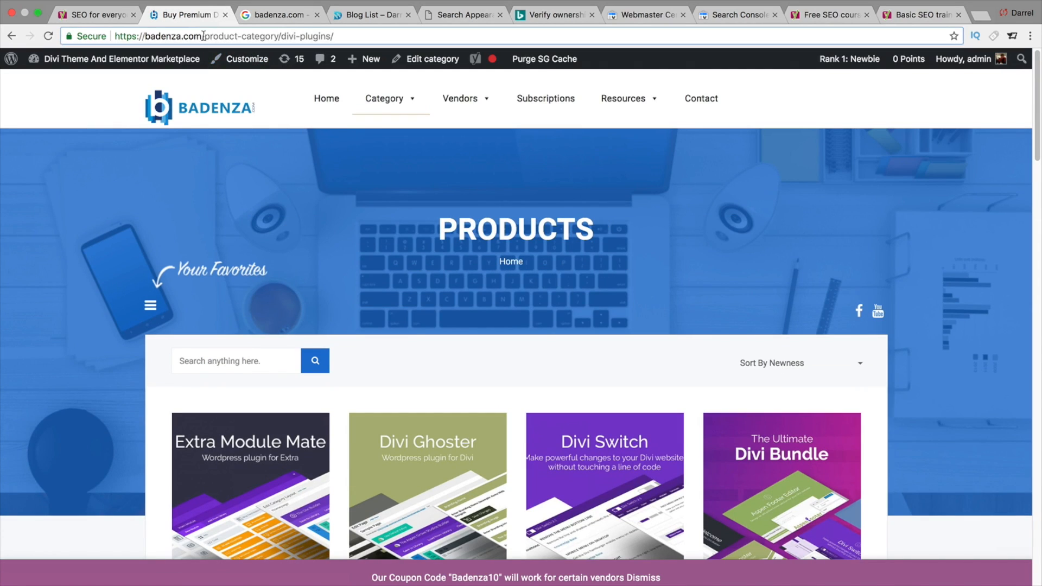
- Compare the product-category prefix in the Badenza category URL, then save the Taxonomies settings with the category prefix kept
drag(203, 35, 279, 35)
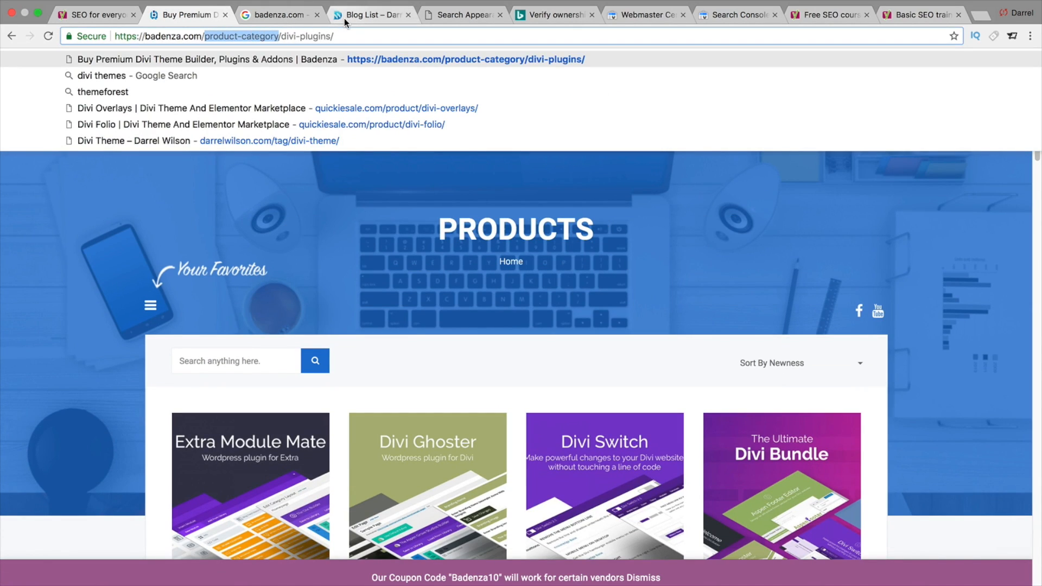
click(439, 16)
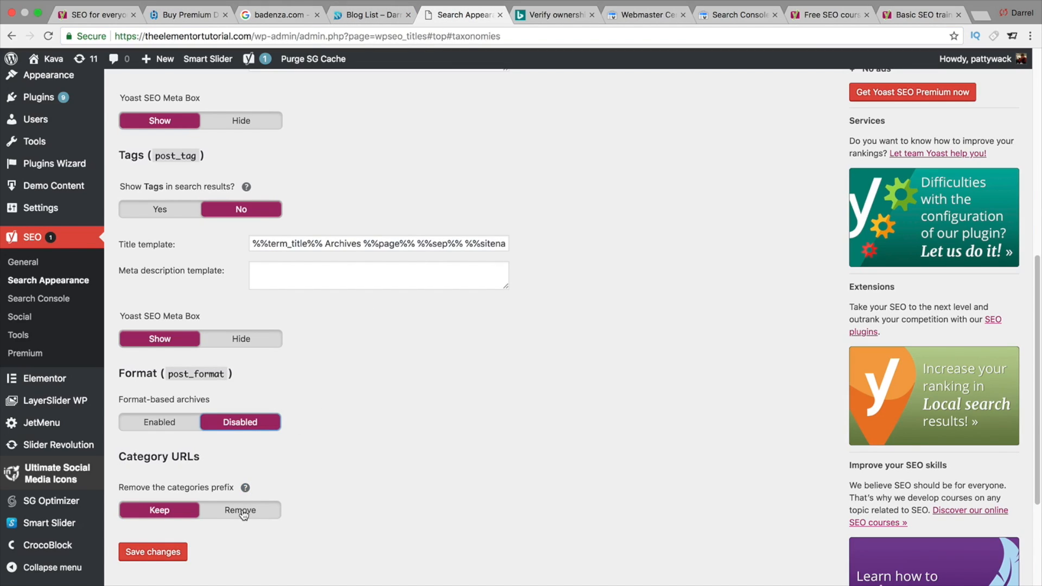
click(175, 15)
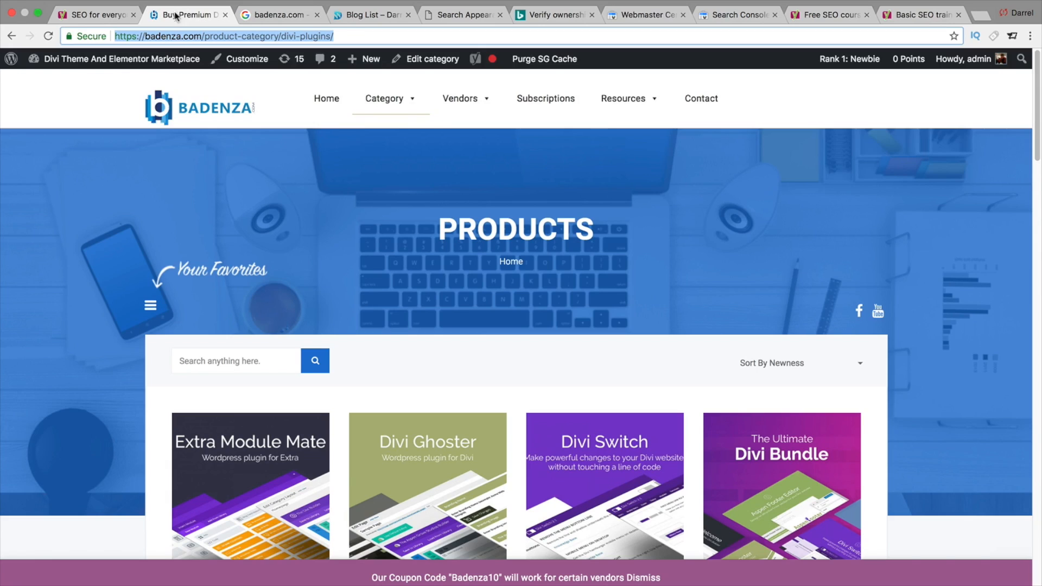
click(248, 37)
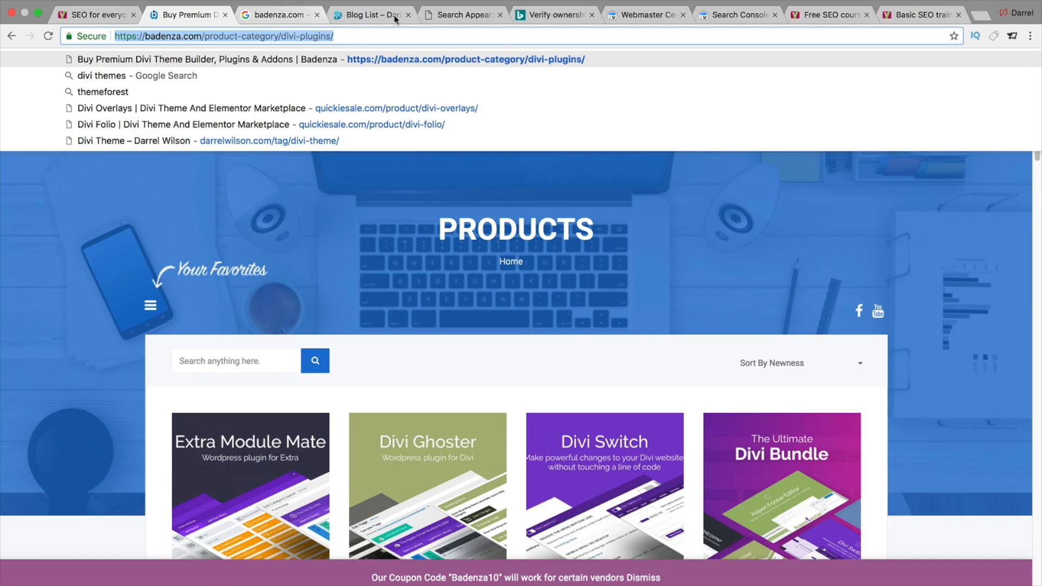
click(427, 15)
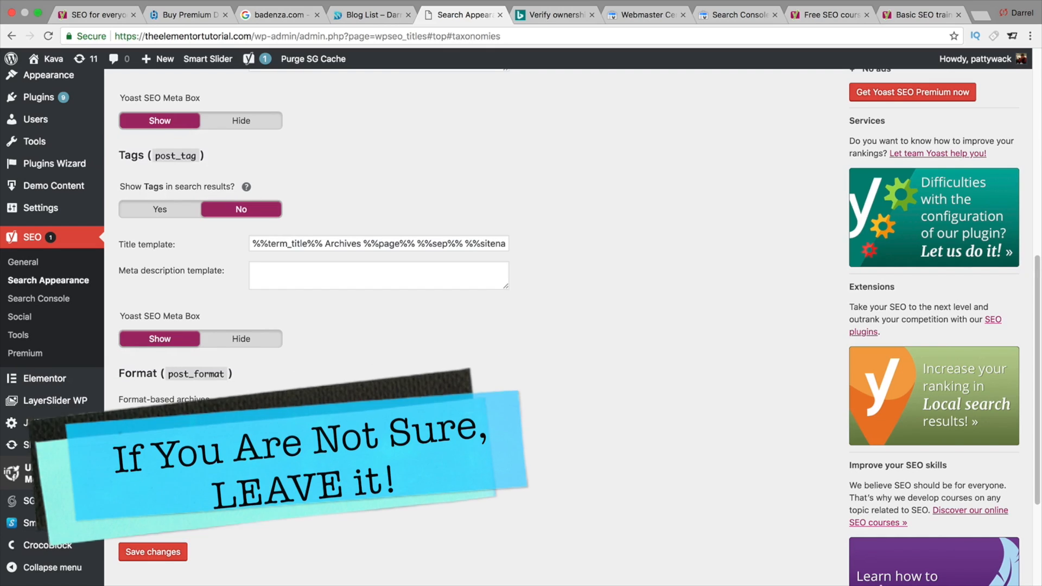
click(155, 552)
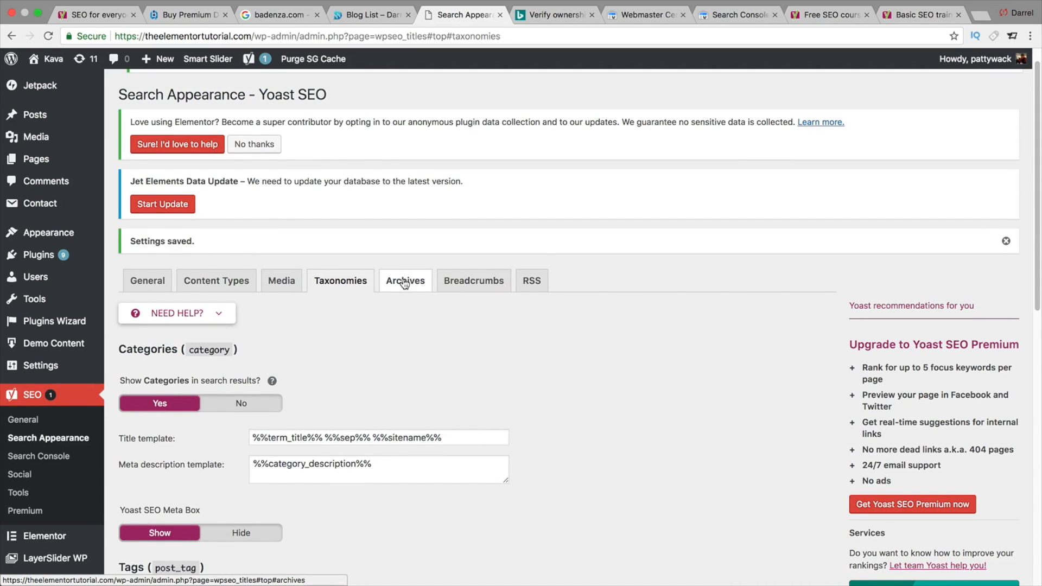
- Open the Archives settings and disable date archives
click(404, 284)
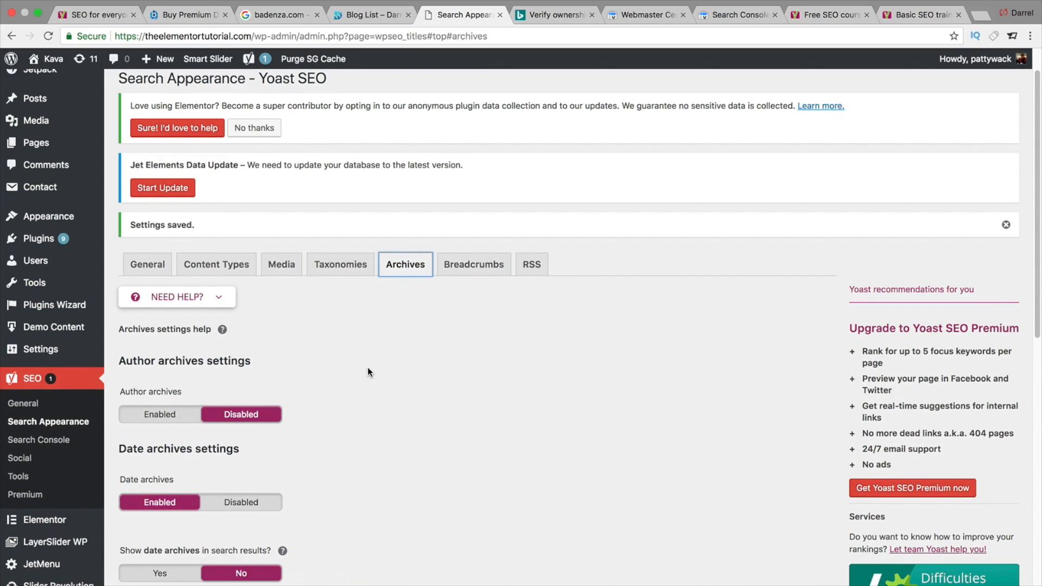
scroll(331, 388, down, 1)
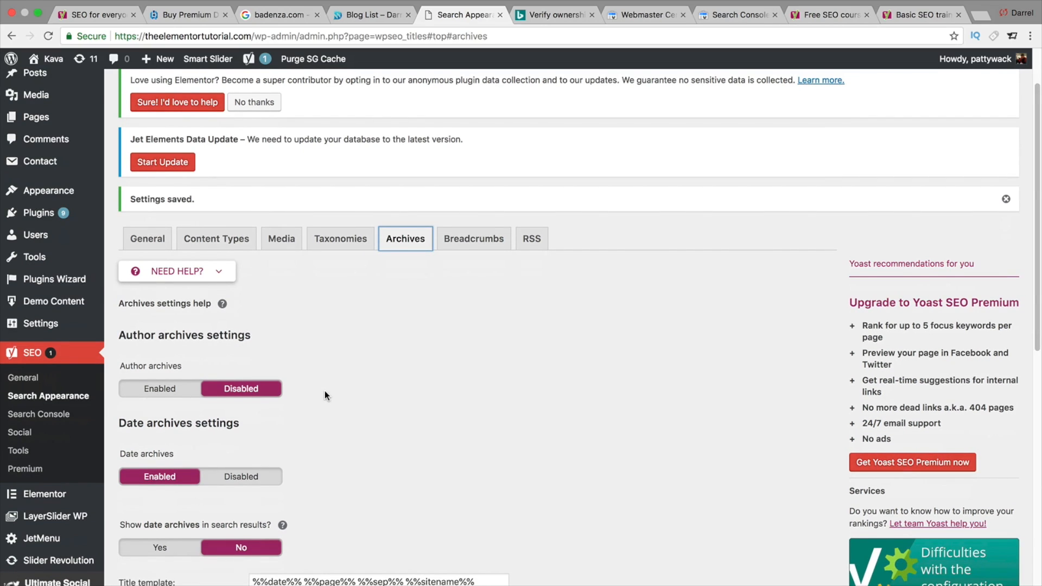
scroll(324, 391, down, 1)
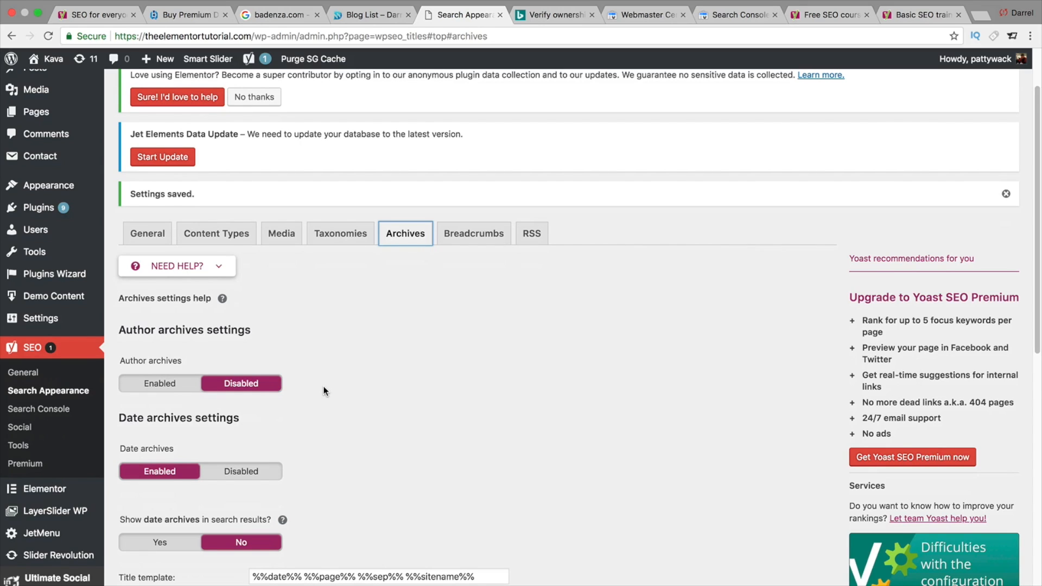
scroll(325, 390, down, 1)
click(255, 457)
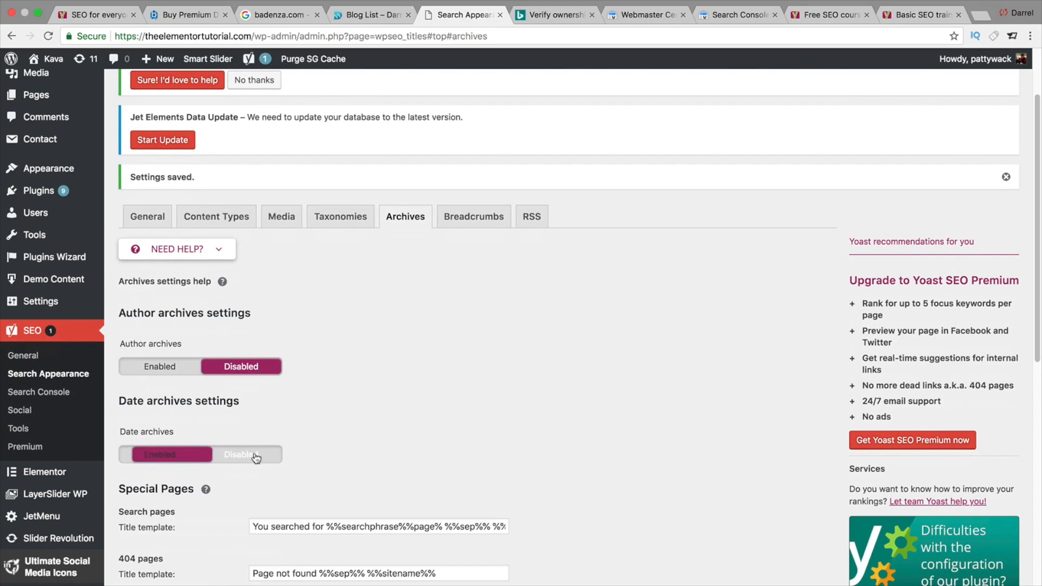
- Shorten the Search pages title template by deleting part of the page variable
scroll(325, 431, down, 2)
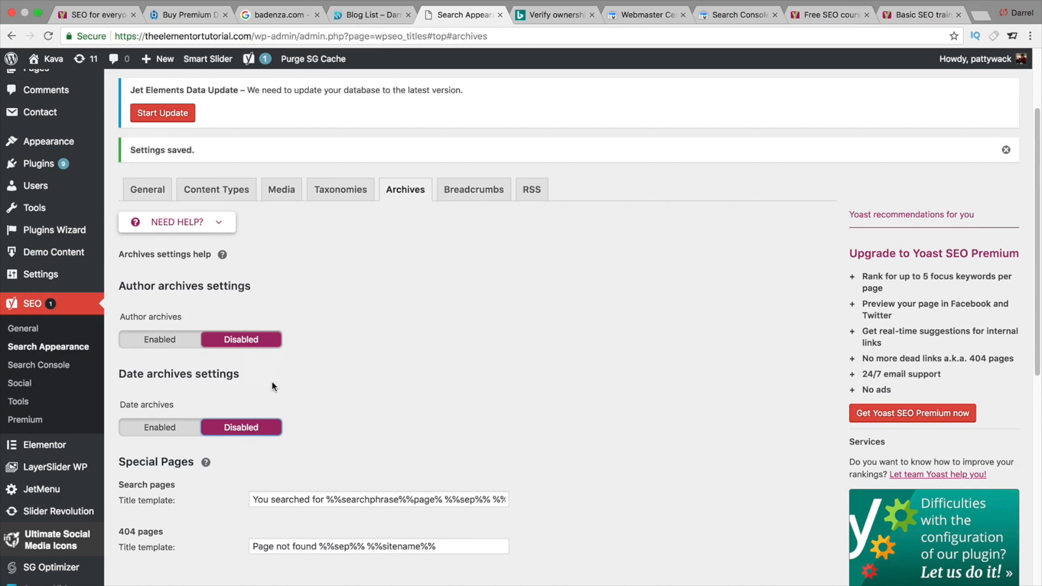
scroll(272, 386, down, 1)
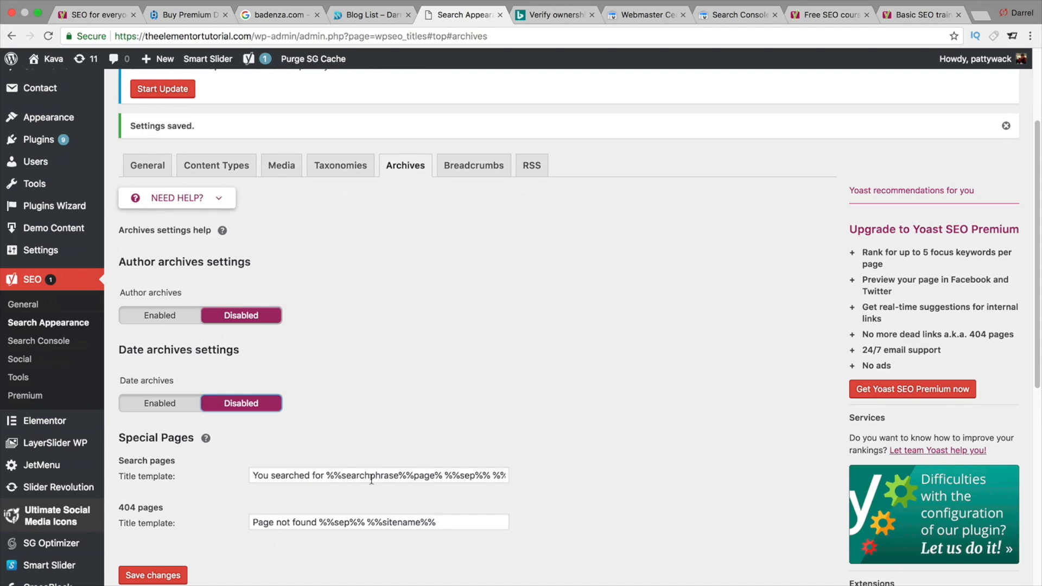
click(399, 476)
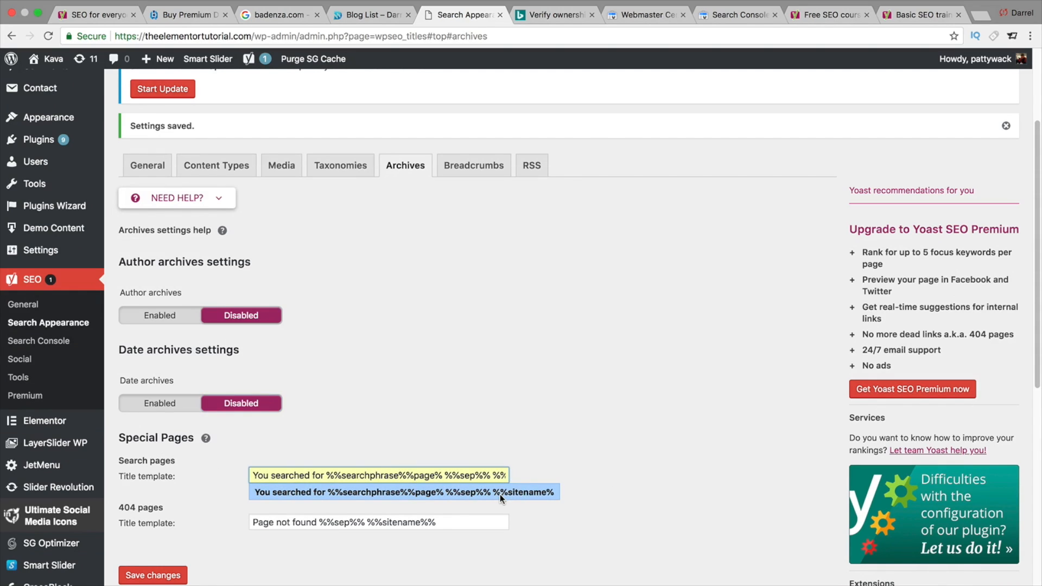
click(436, 475)
key(Right)
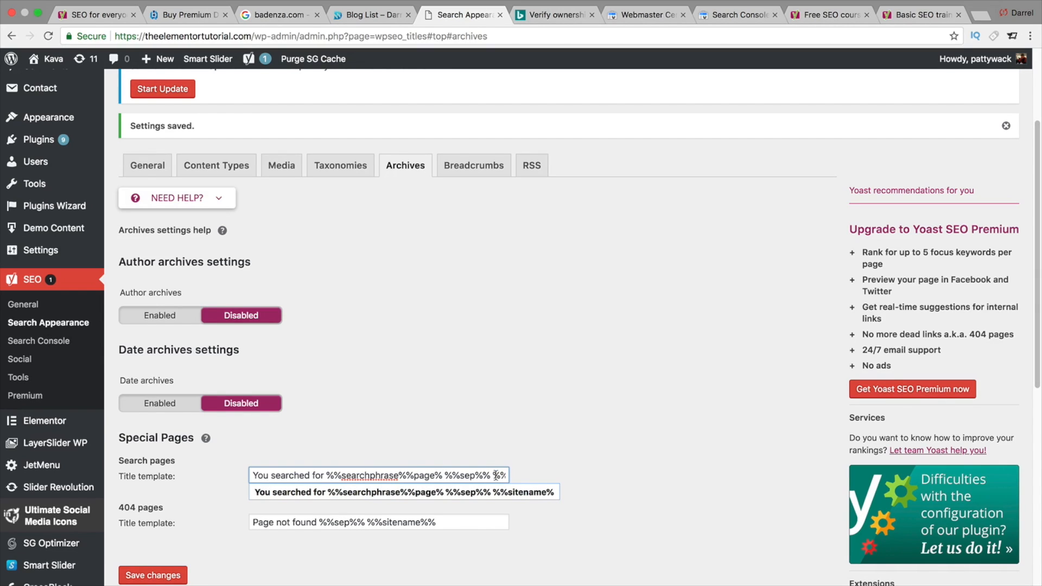
key(BackSpace)
key(BackSpace)
key(BackSpace)
key(BackSpace)
key(BackSpace)
key(BackSpace)
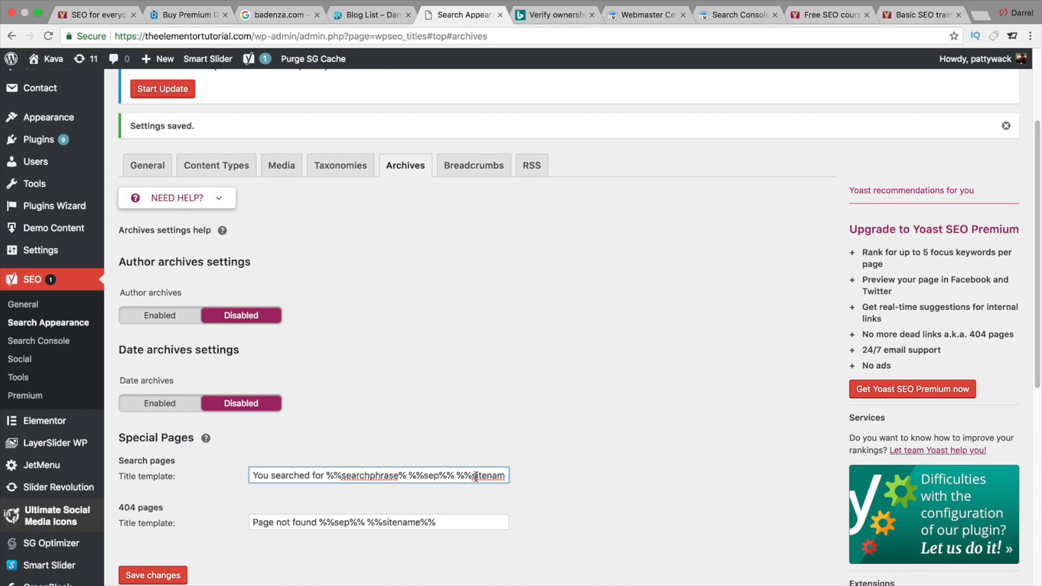
- Check the 404 pages title template and save the archive settings
click(444, 524)
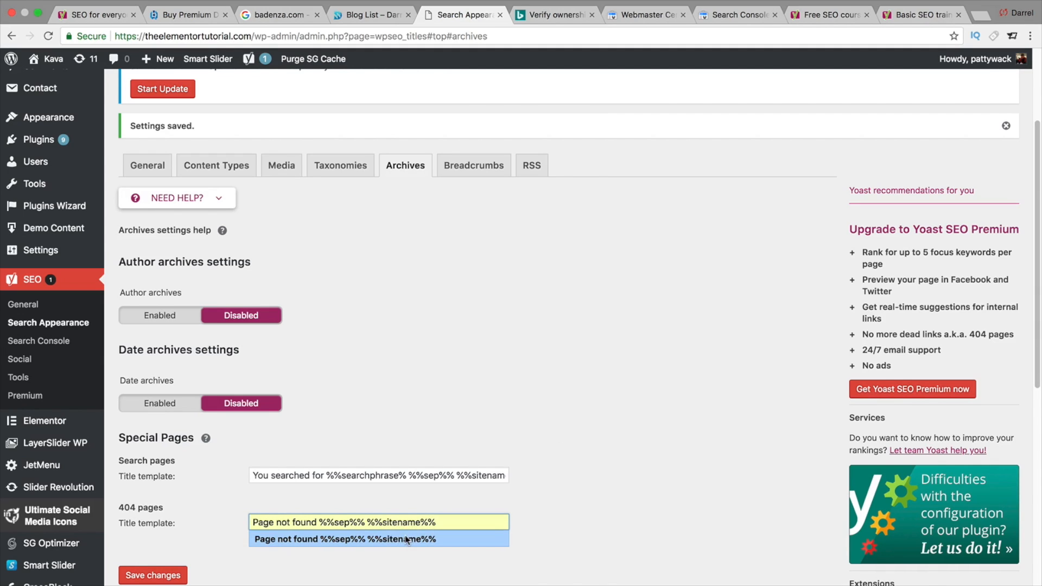
click(535, 480)
scroll(536, 478, down, 3)
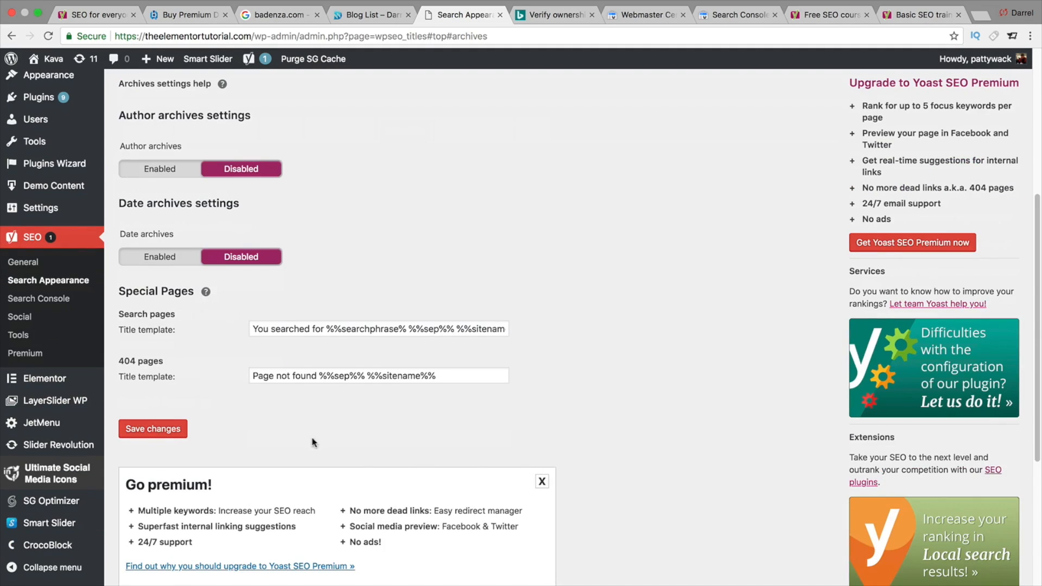
click(174, 432)
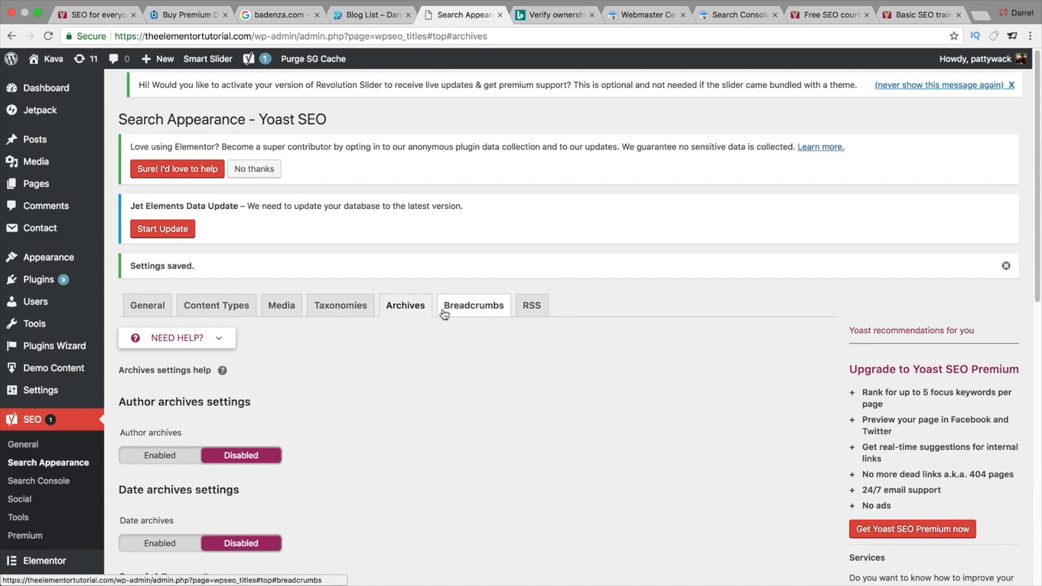
- Open the Breadcrumbs settings, enable breadcrumbs and select the separator field
click(456, 312)
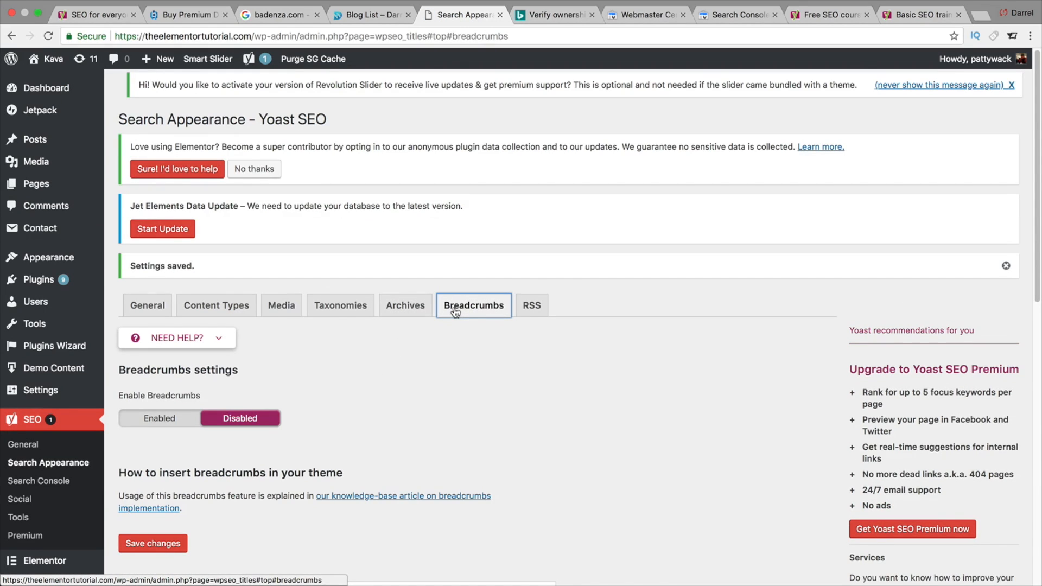
scroll(450, 321, down, 1)
scroll(391, 344, down, 1)
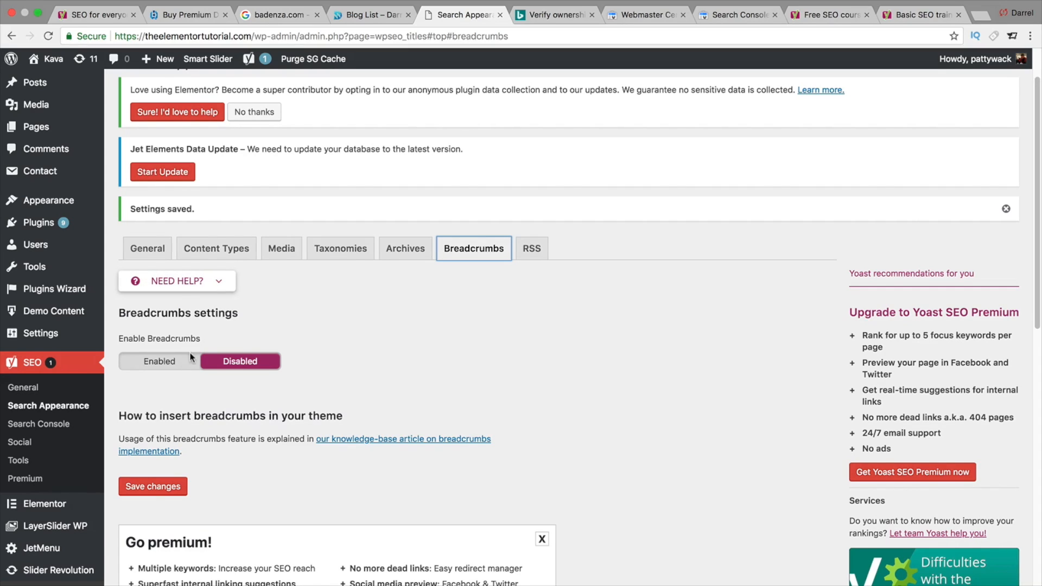
click(169, 363)
scroll(180, 375, down, 1)
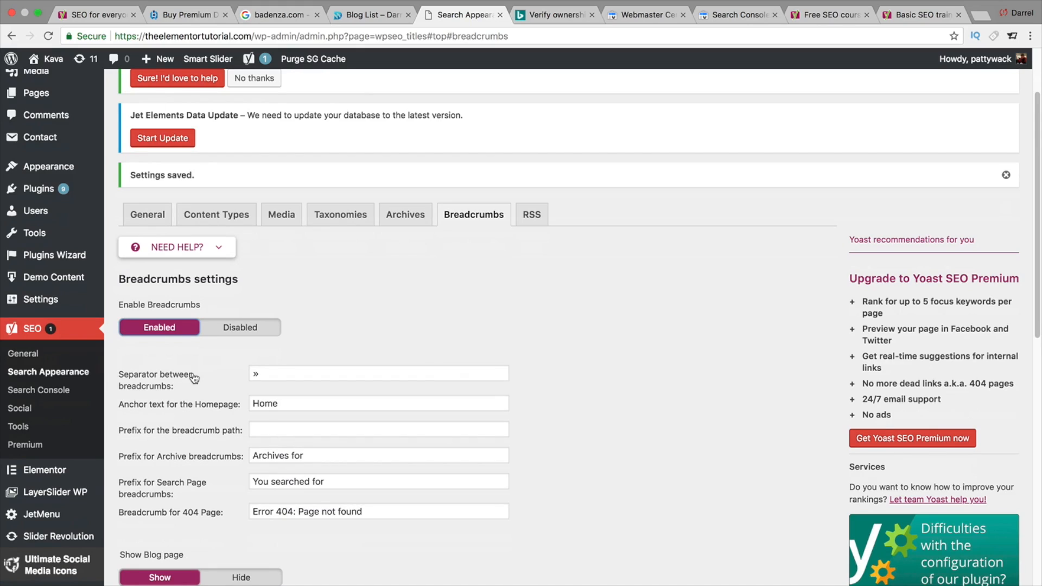
double_click(278, 375)
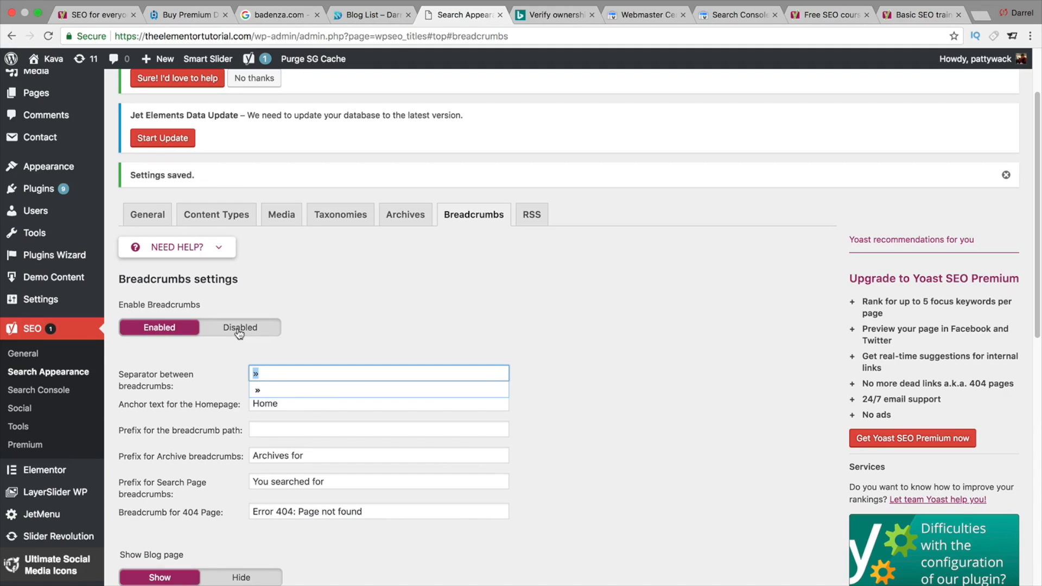
- Browse several pages of the Google results for badenza.com to see how site pages appear
click(284, 15)
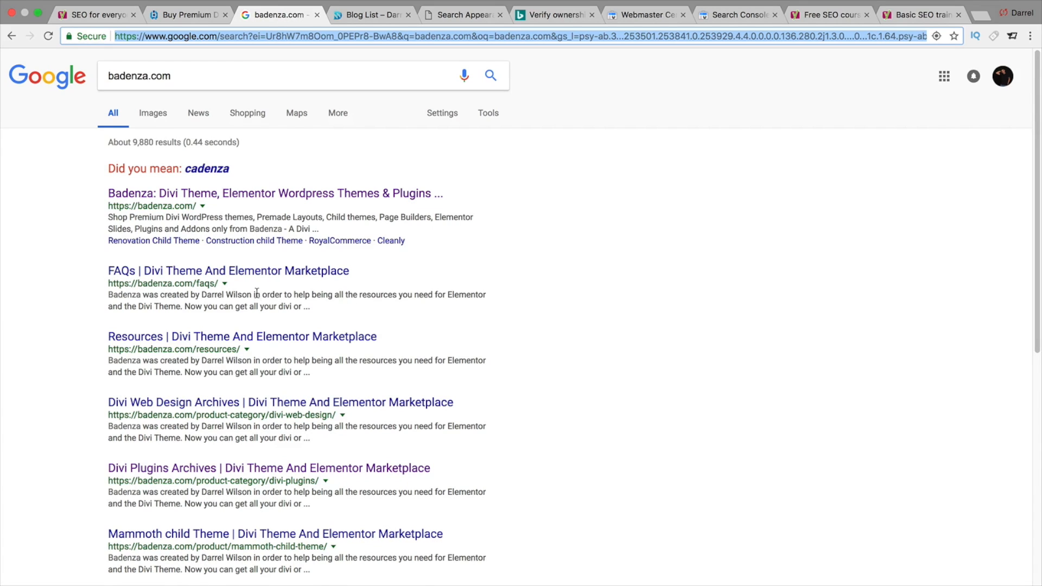
scroll(256, 296, down, 3)
scroll(236, 301, down, 5)
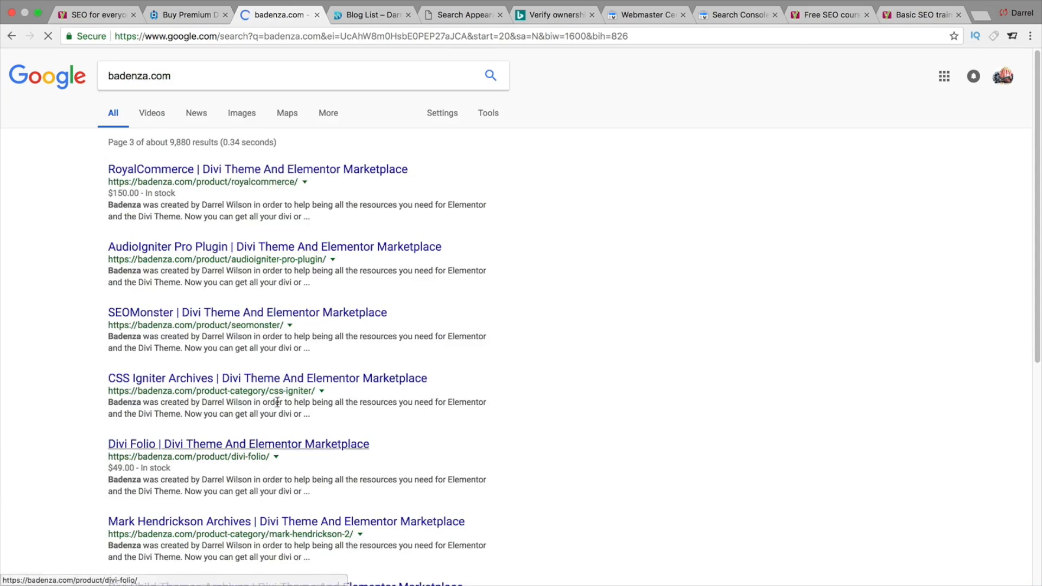
scroll(293, 413, down, 10)
click(314, 515)
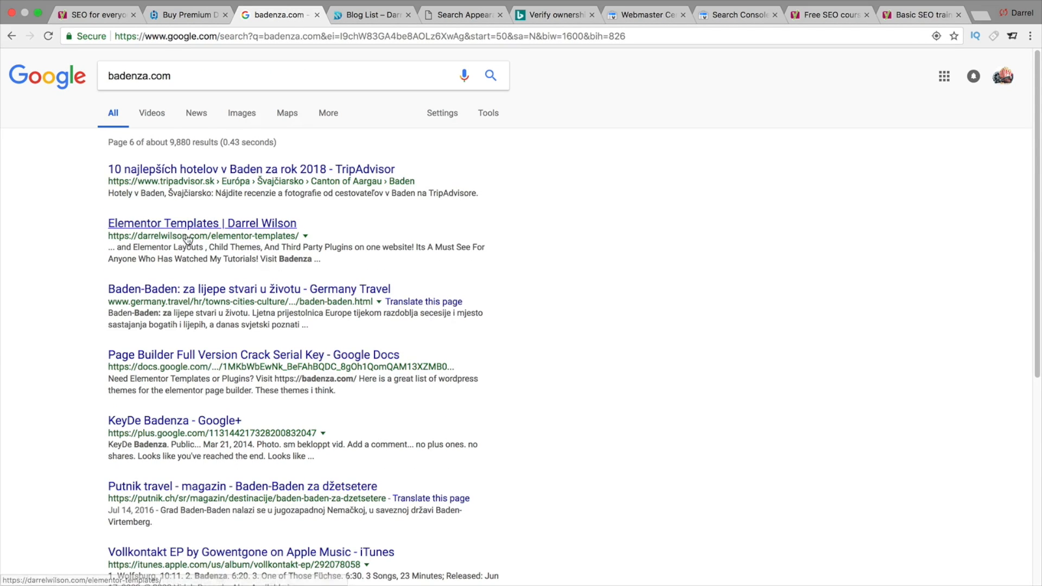
scroll(195, 263, down, 2)
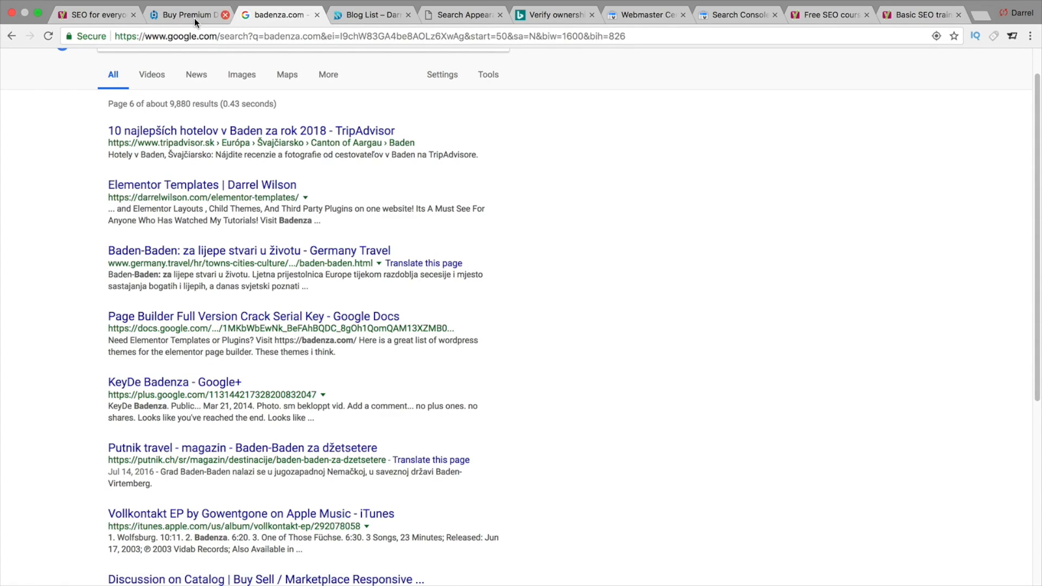
click(429, 15)
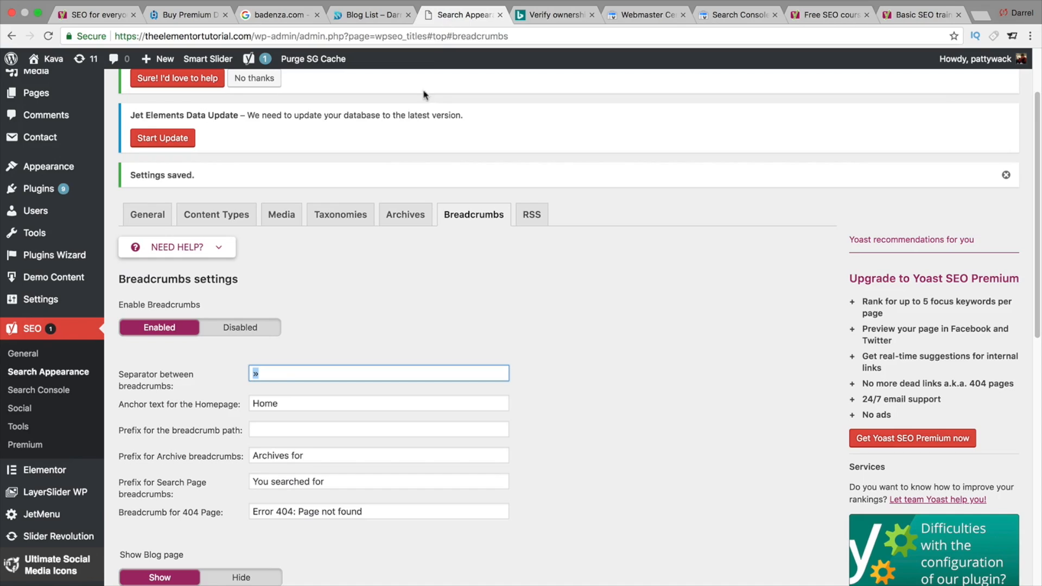
- Set breadcrumbs back to disabled and save the settings
drag(274, 374, 241, 376)
click(325, 339)
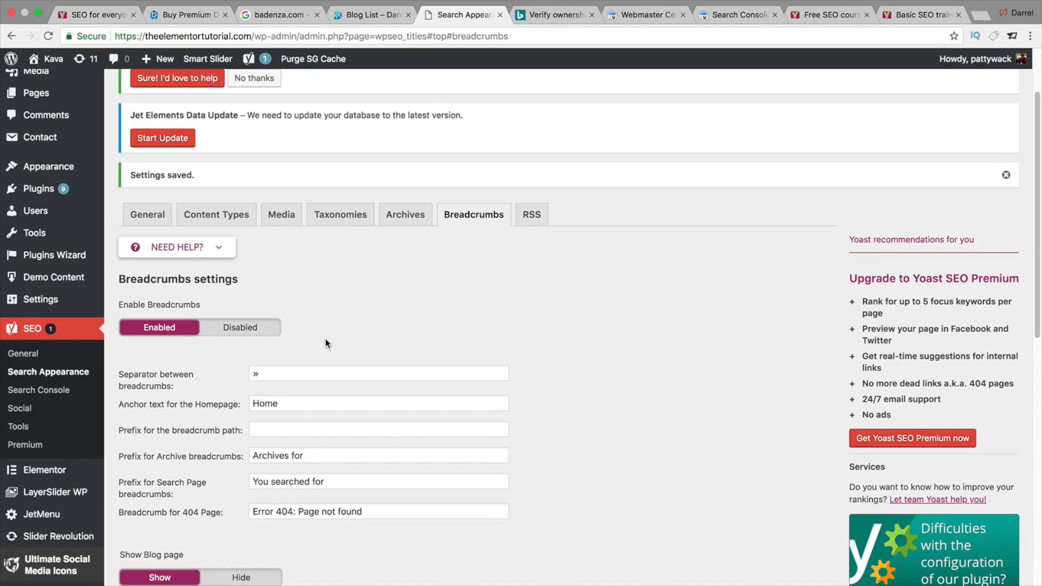
click(239, 327)
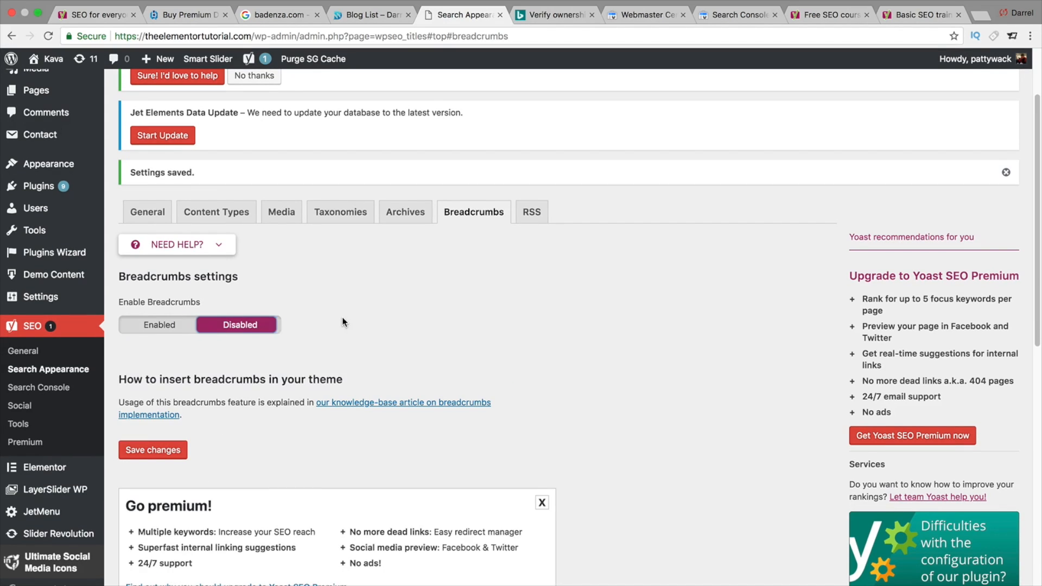
click(158, 451)
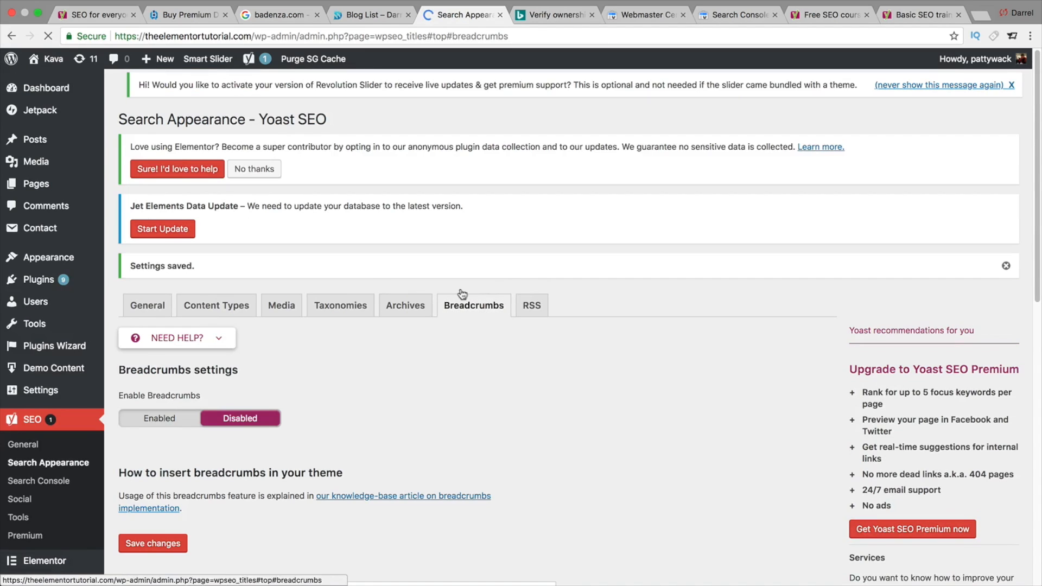
- Open the RSS feed settings, review the after-post content and available variables, and save
click(530, 305)
scroll(468, 348, down, 1)
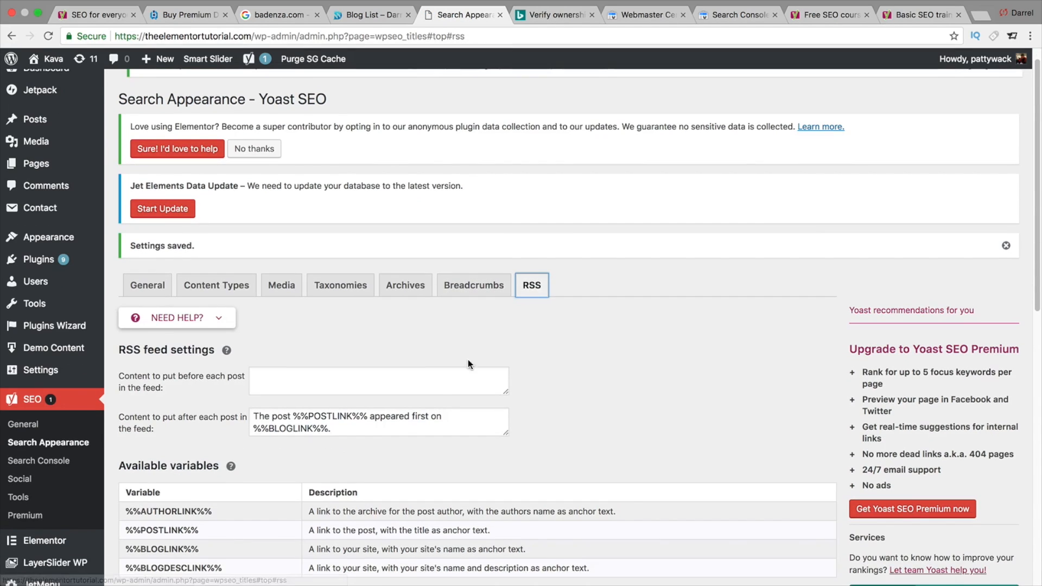
drag(379, 427, 285, 395)
click(638, 338)
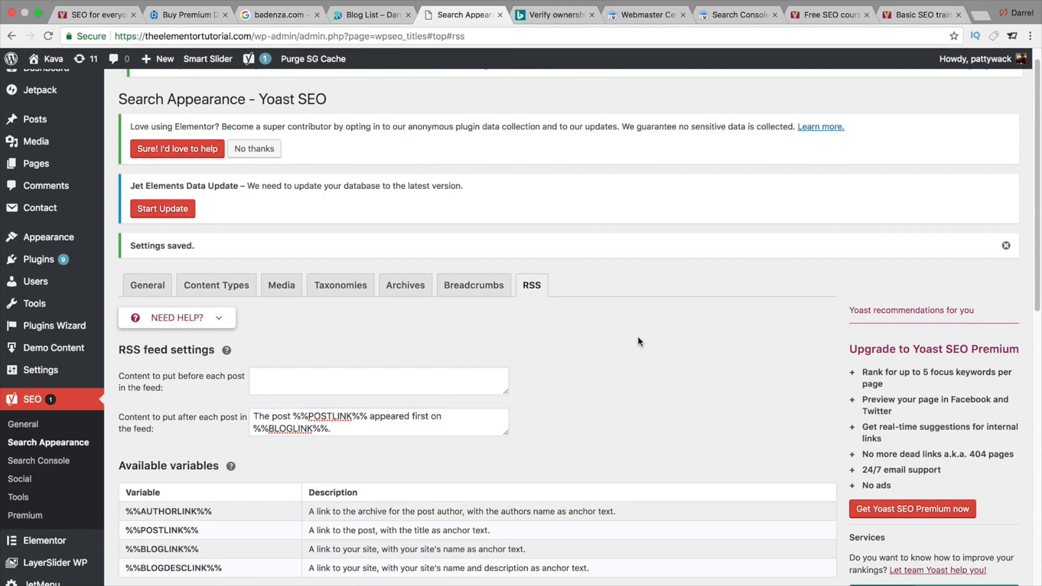
scroll(636, 338, down, 2)
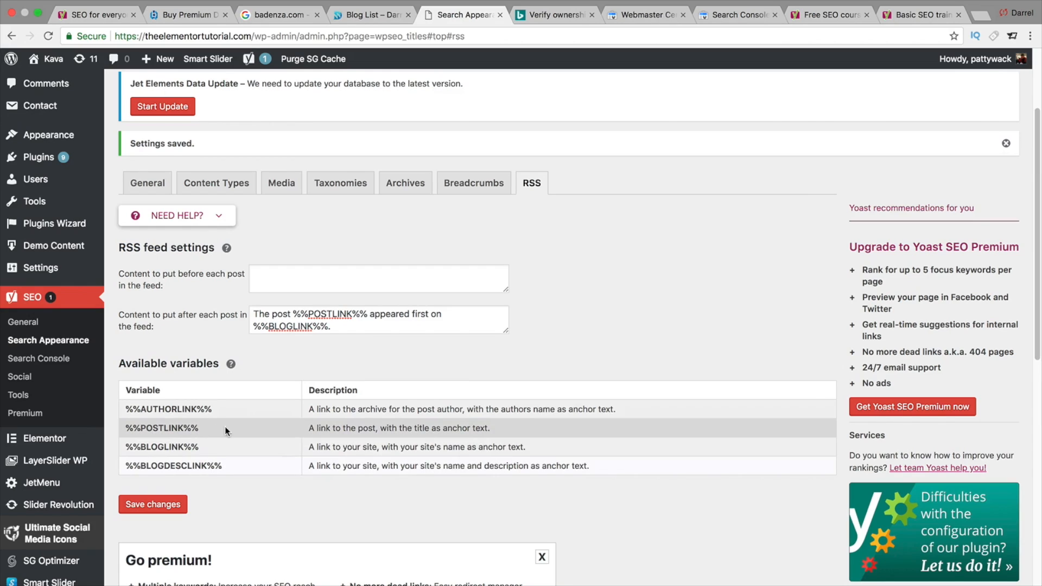
triple_click(161, 426)
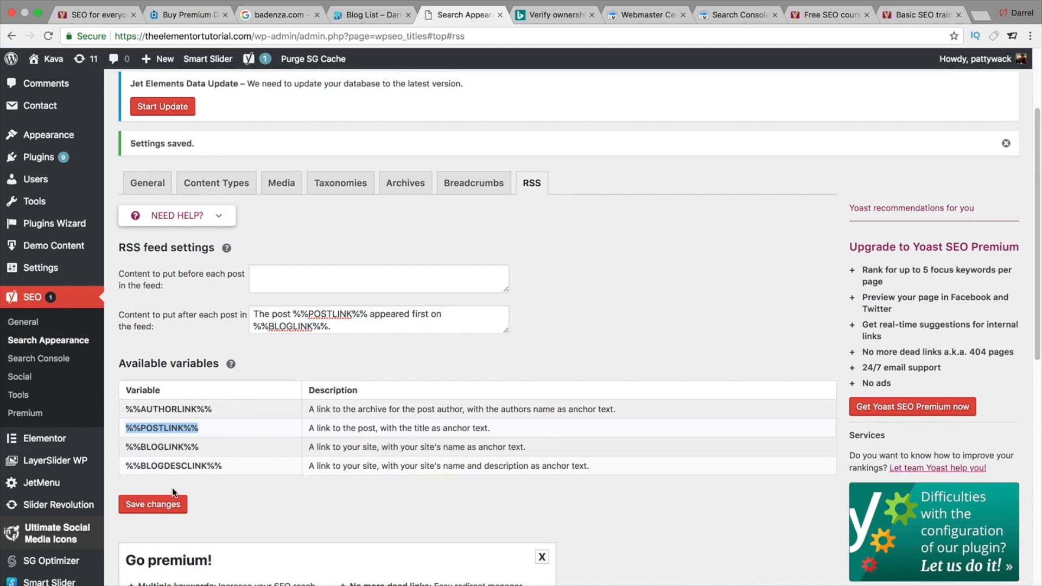
click(168, 504)
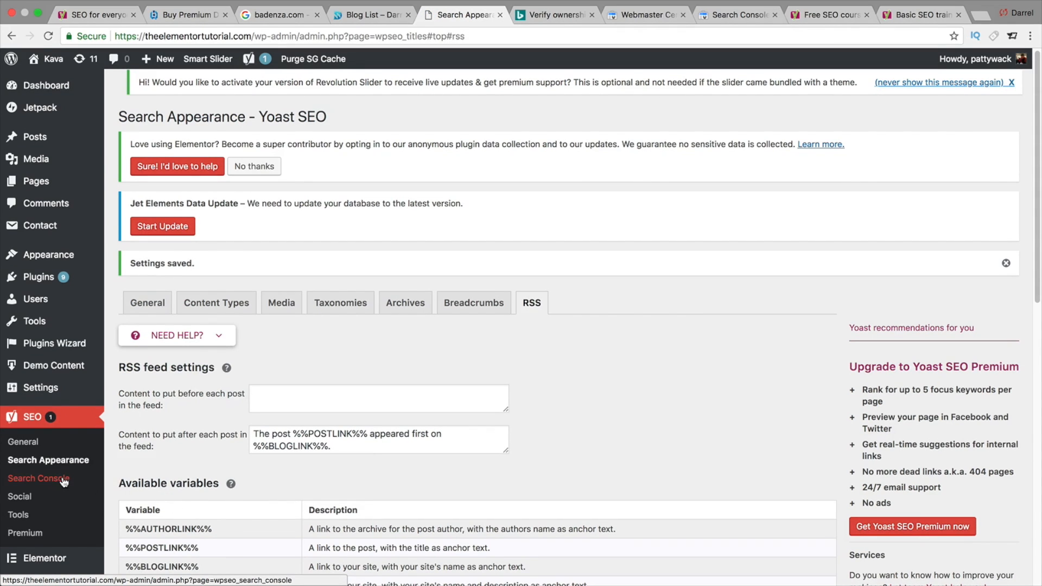
- Open the Yoast Search Console page and look through its Desktop, Smartphone and Settings tabs
click(64, 482)
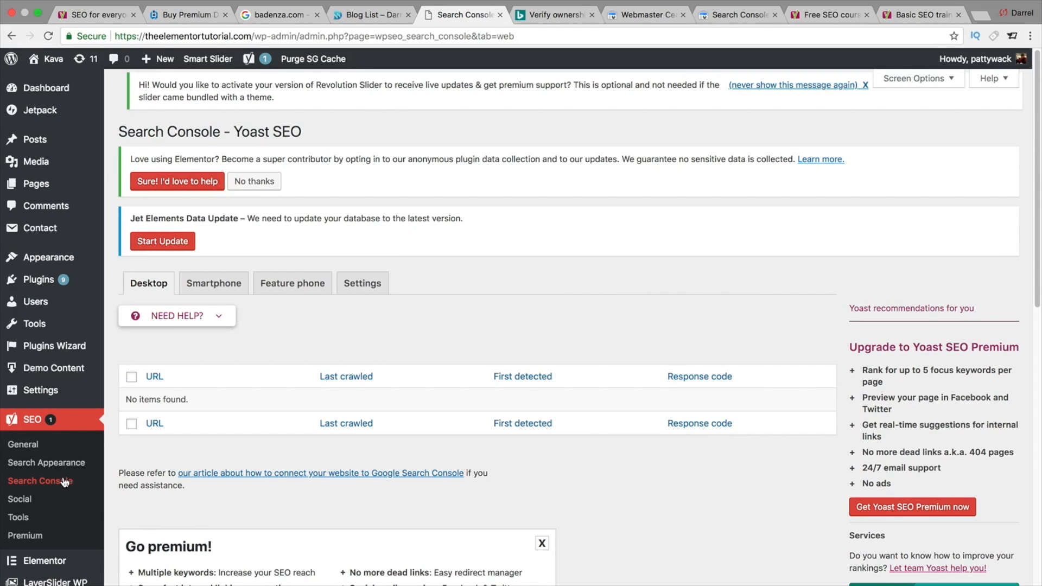
scroll(64, 482, down, 2)
scroll(64, 482, up, 2)
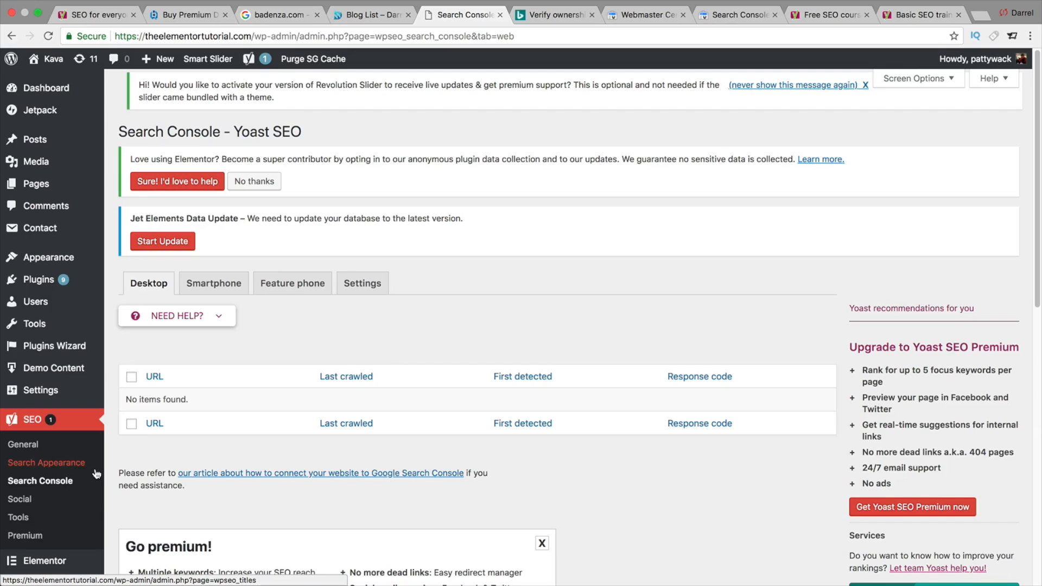
scroll(164, 440, down, 1)
scroll(164, 437, down, 1)
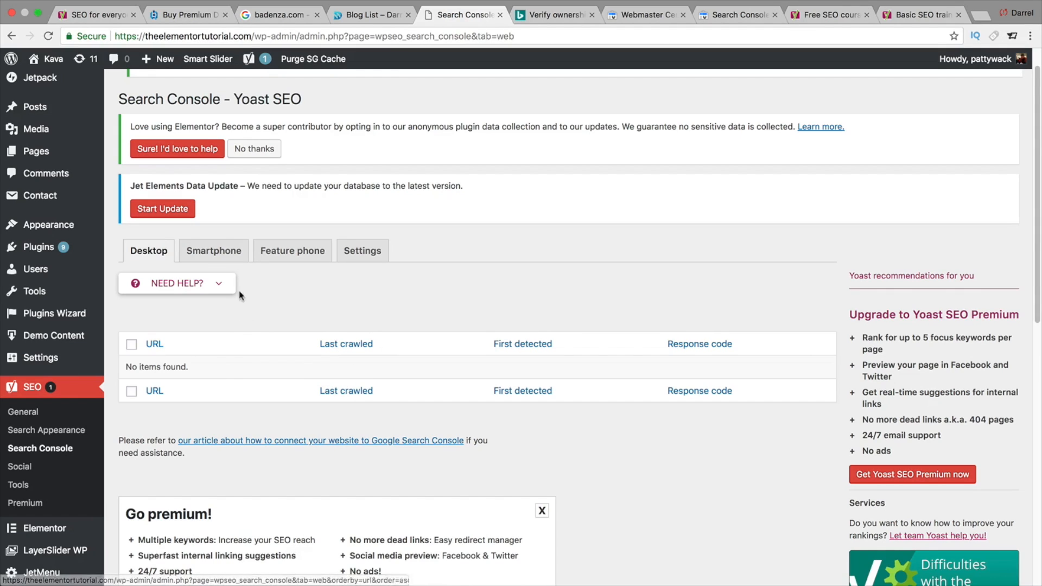
click(228, 251)
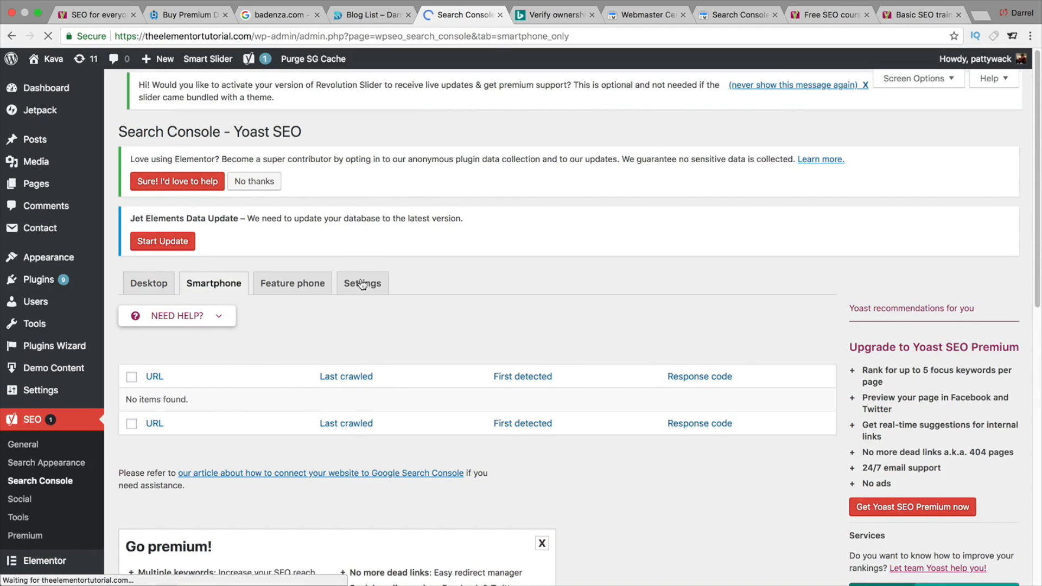
click(363, 286)
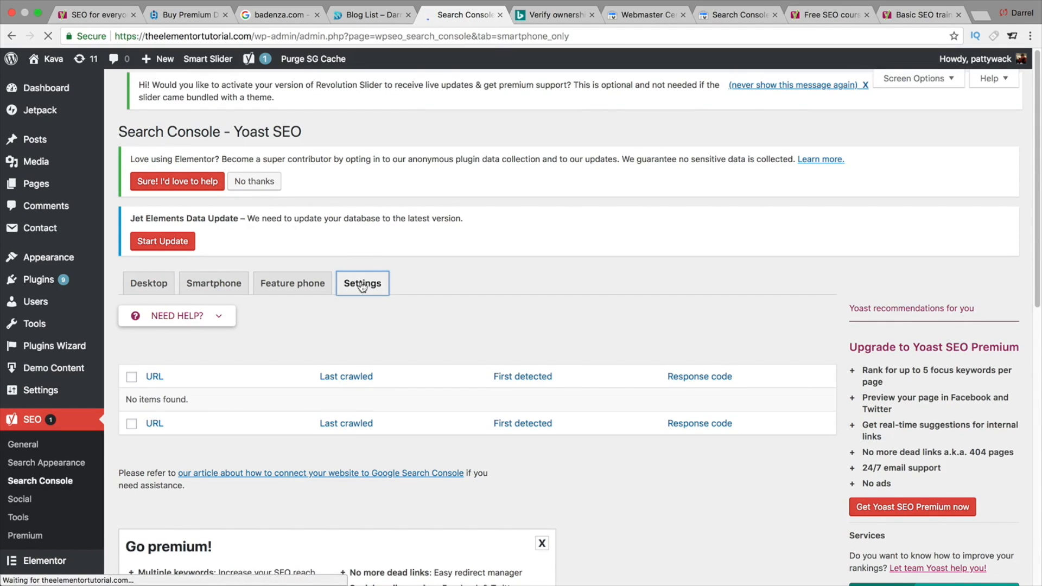
scroll(294, 357, down, 1)
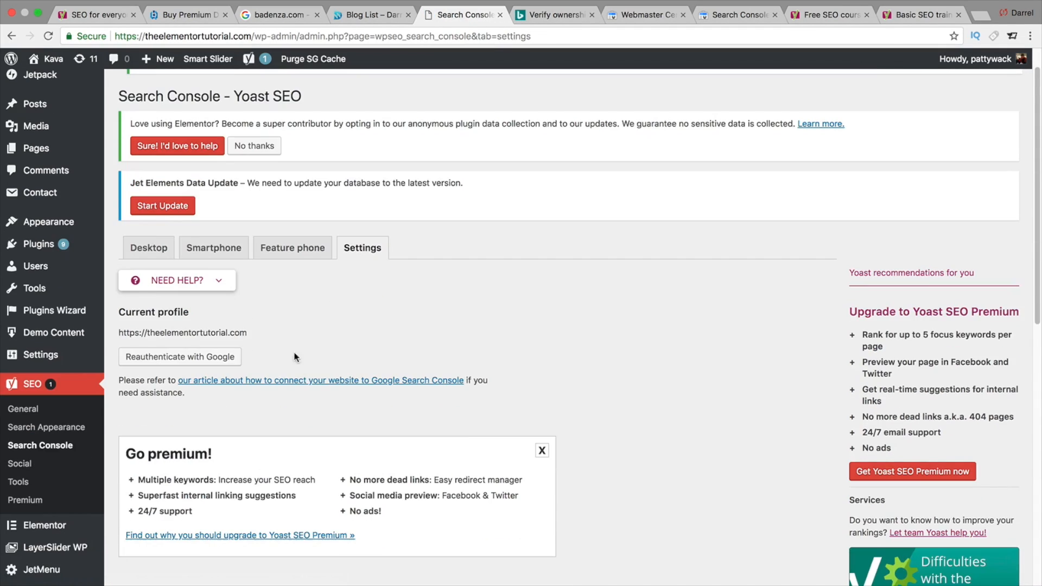
scroll(243, 320, down, 1)
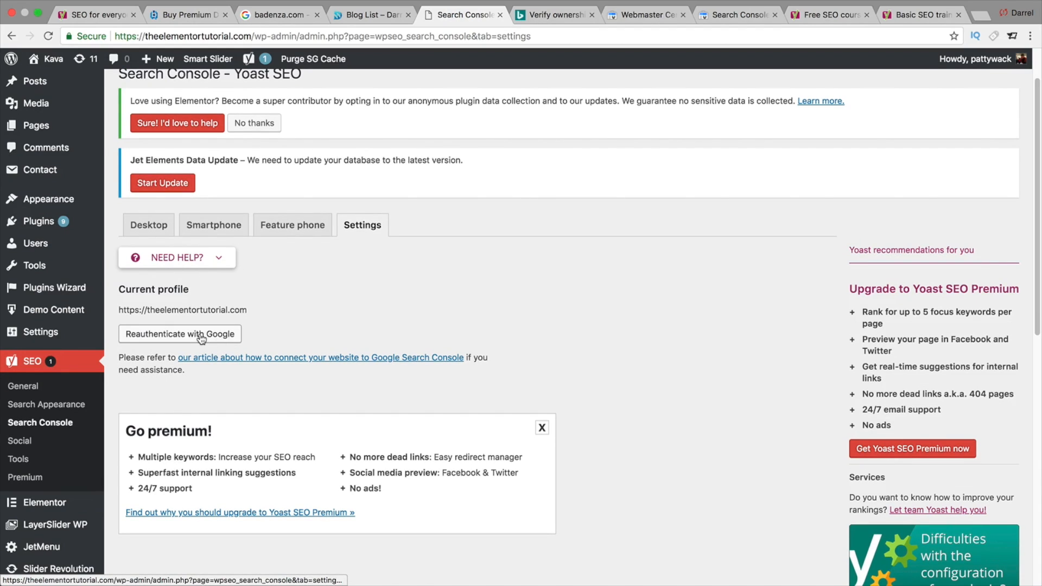
- Reauthenticate Search Console with Google, choosing the Google account and allowing Yoast SEO access
click(204, 335)
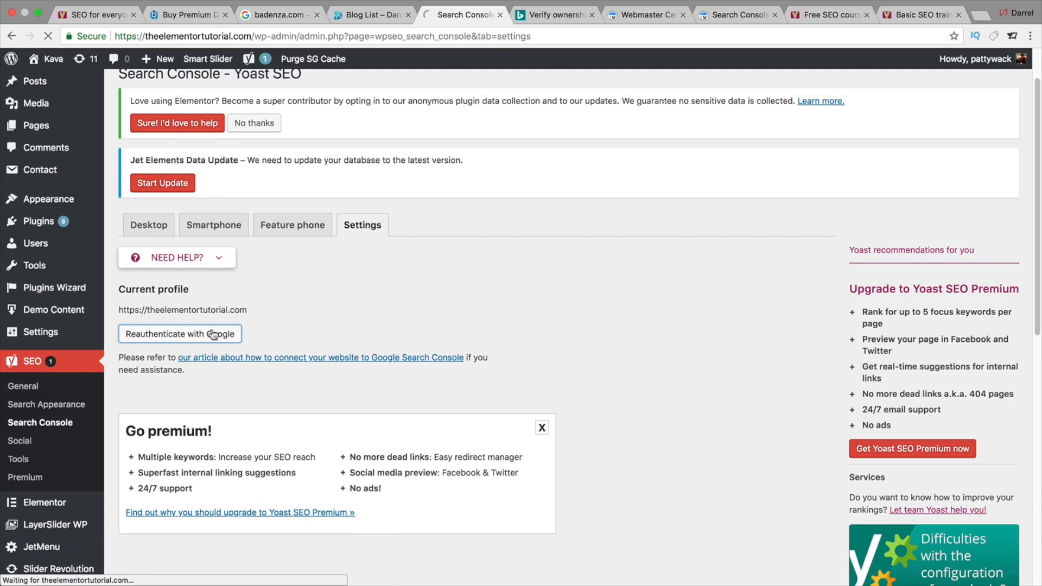
scroll(274, 366, down, 1)
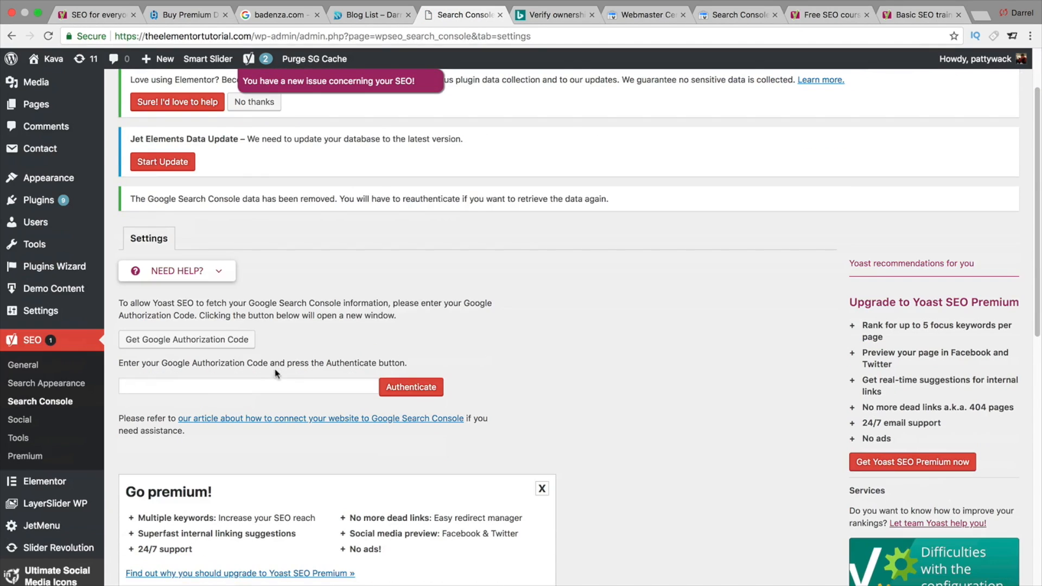
click(222, 342)
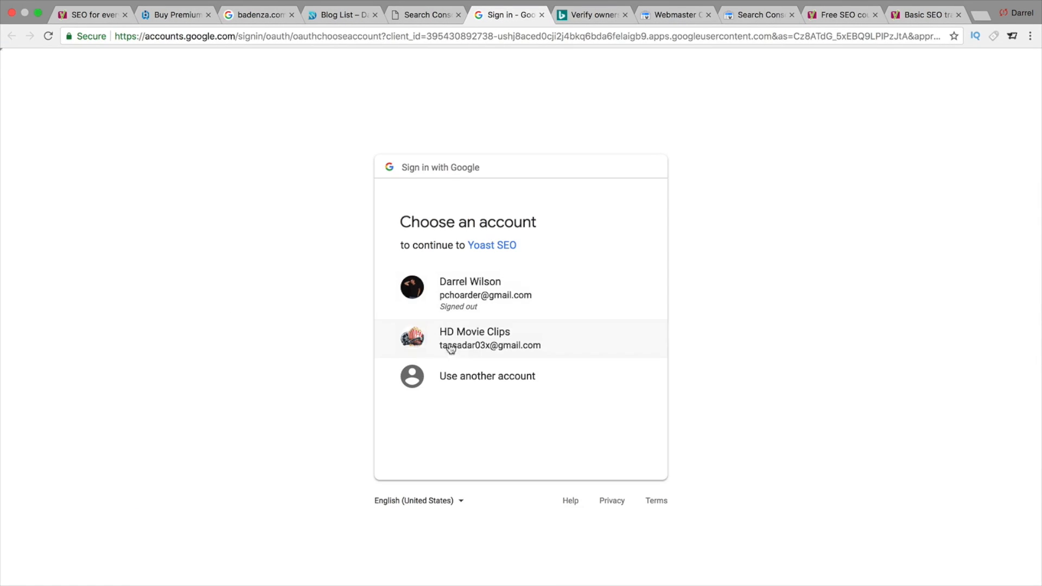
click(474, 345)
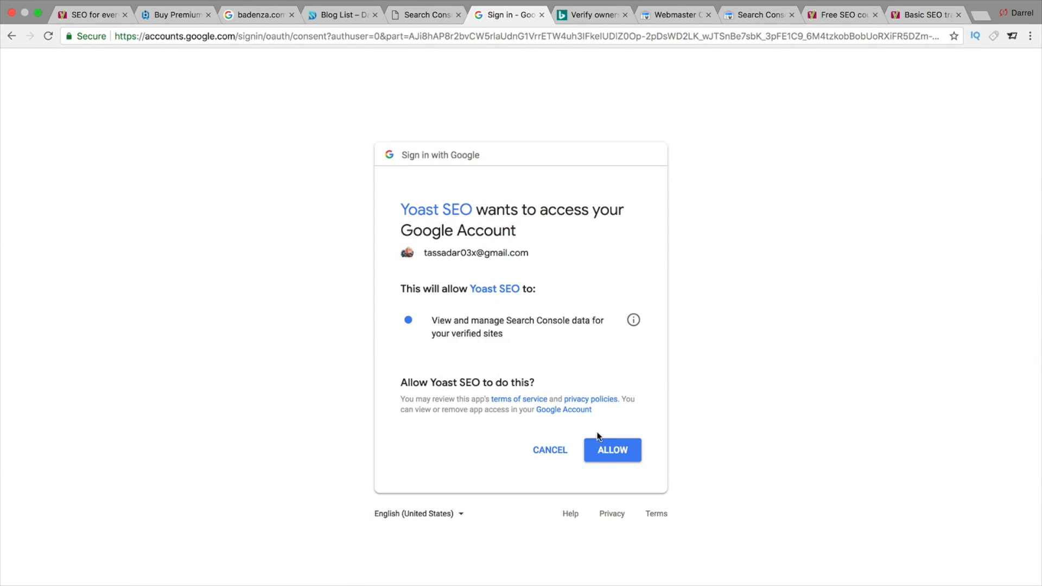
click(600, 442)
- Copy the Google authorization code into the Search Console authorization field, authenticate, and save the site profile
click(273, 189)
right_click(272, 189)
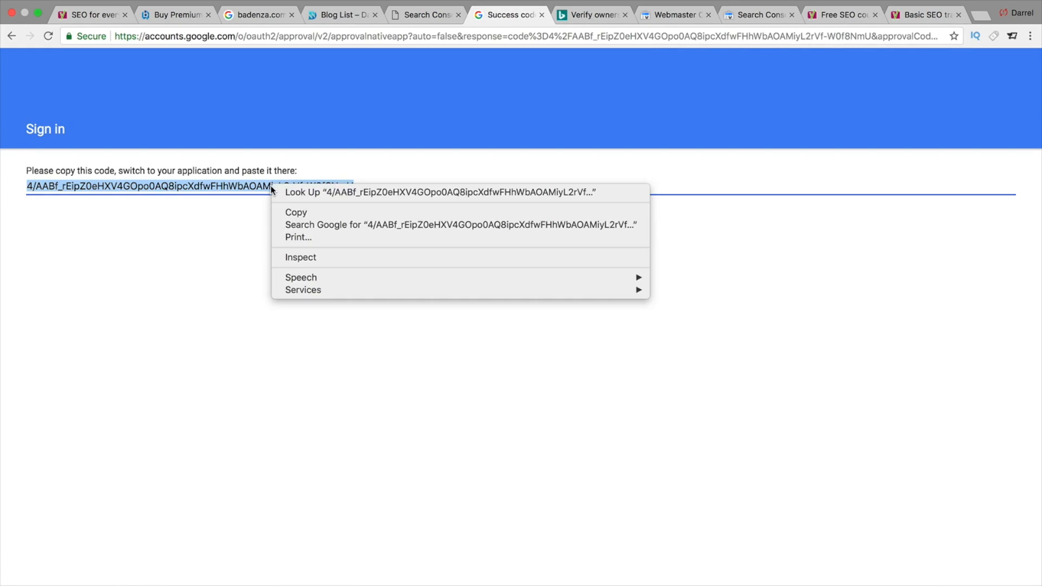
click(296, 212)
click(426, 15)
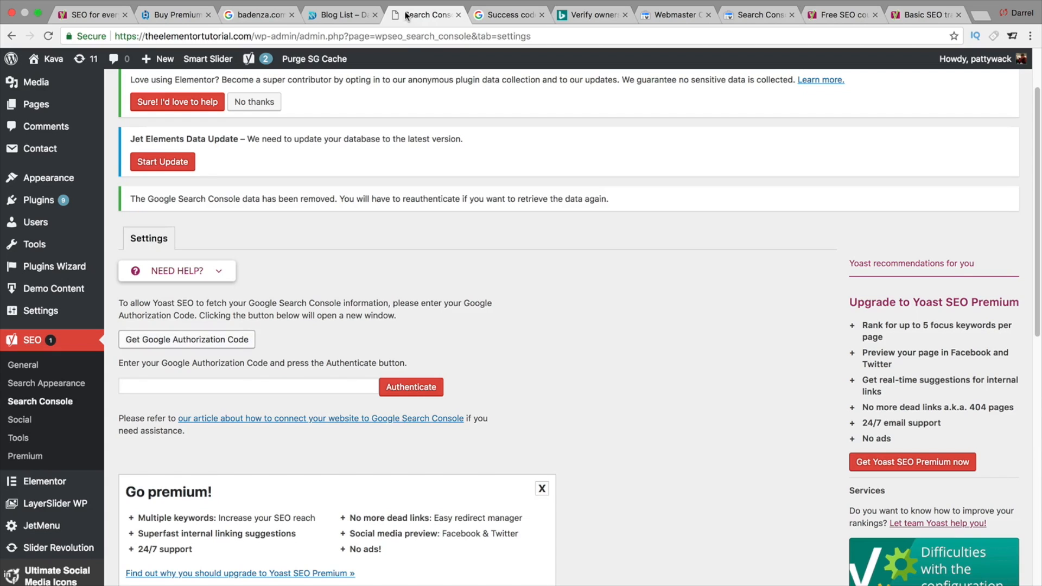
click(258, 379)
right_click(253, 384)
click(277, 453)
click(411, 388)
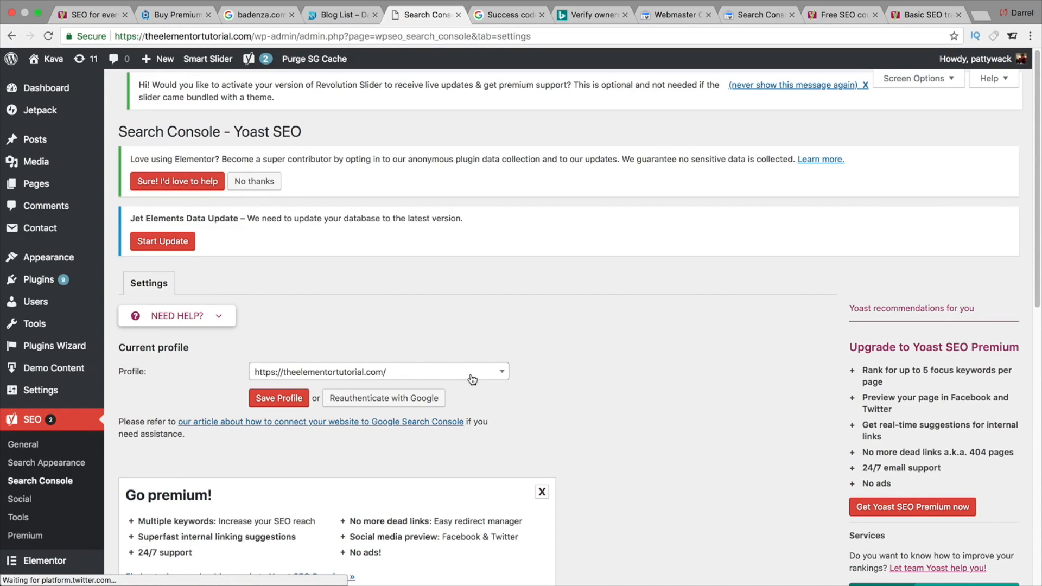
click(303, 399)
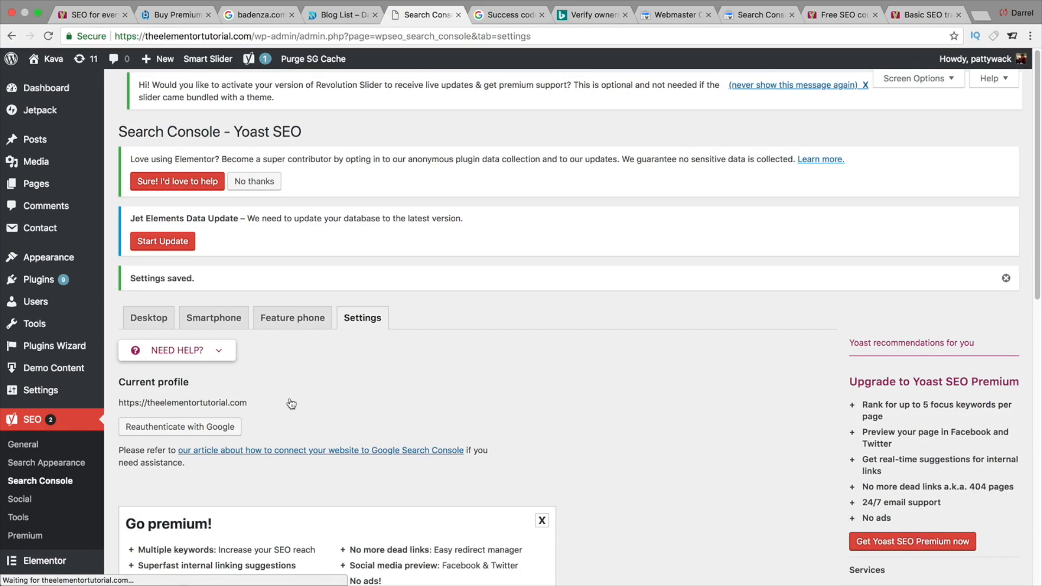
- Check the Search Console Desktop and Settings tabs
click(146, 318)
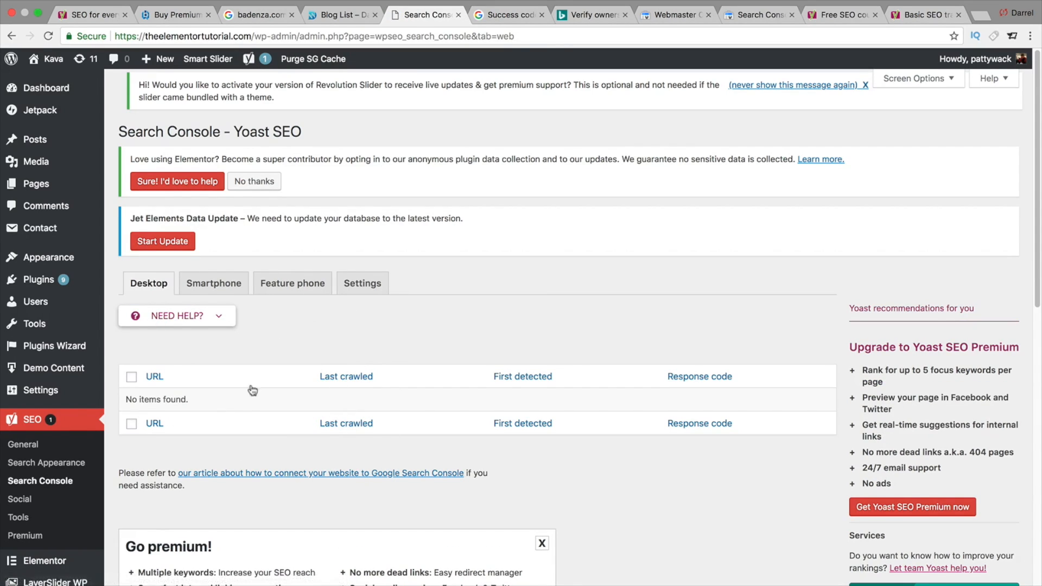
click(363, 283)
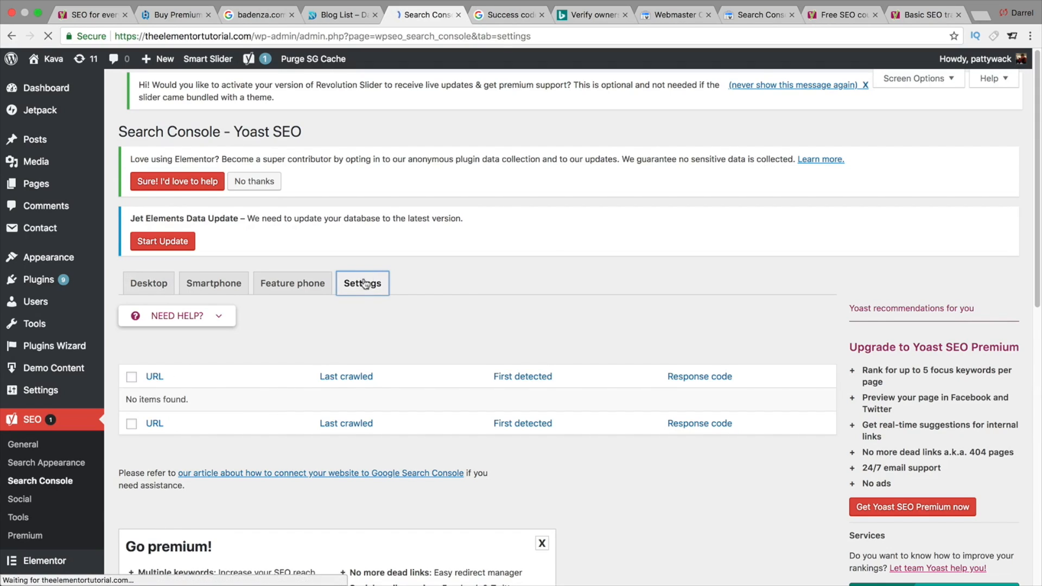
click(155, 284)
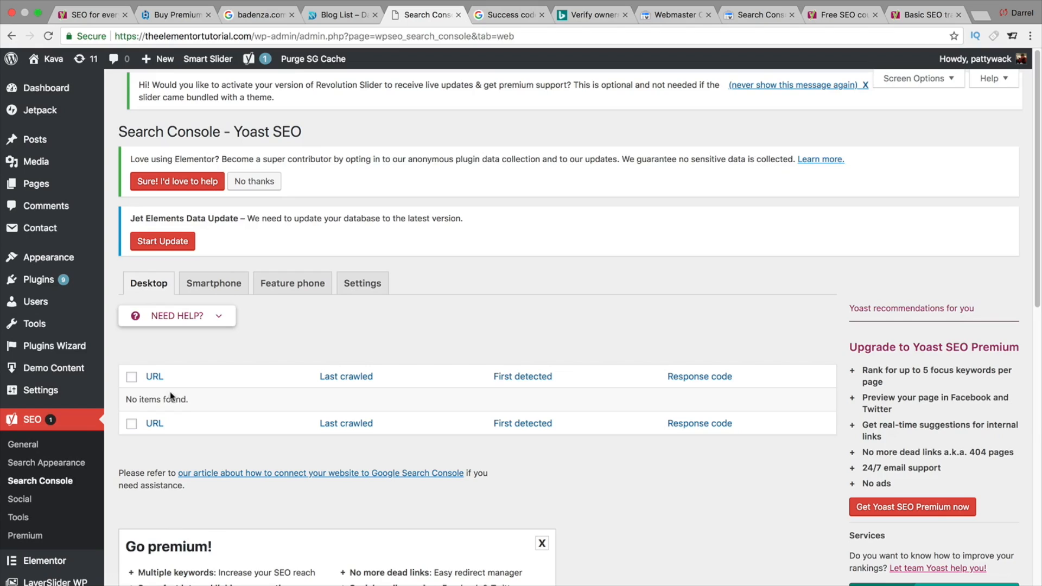
- Open the Yoast Social settings, then open the Facebook business page in a new tab and copy its URL
click(31, 503)
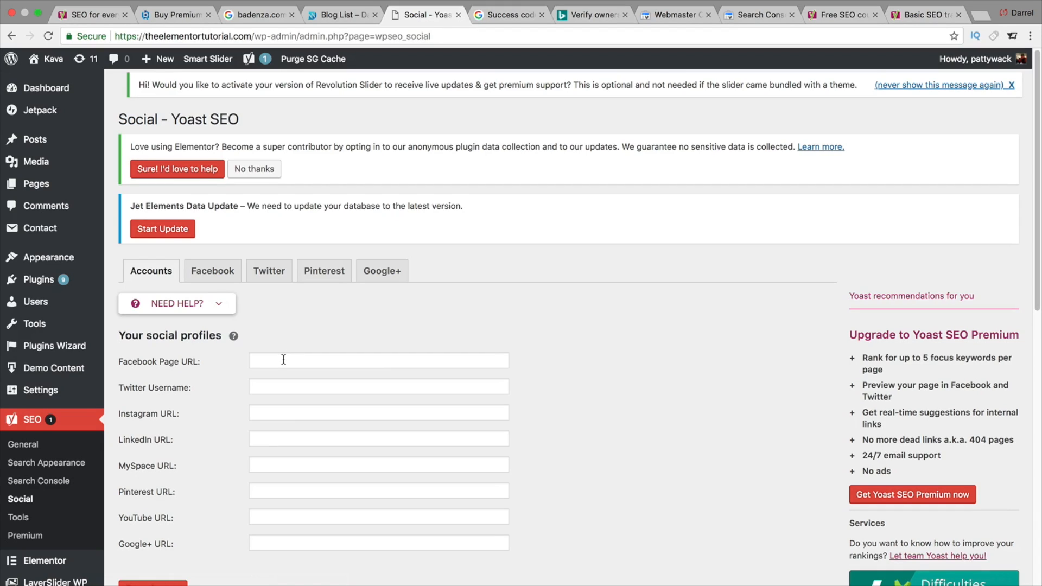
click(981, 14)
text(fac)
key(Return)
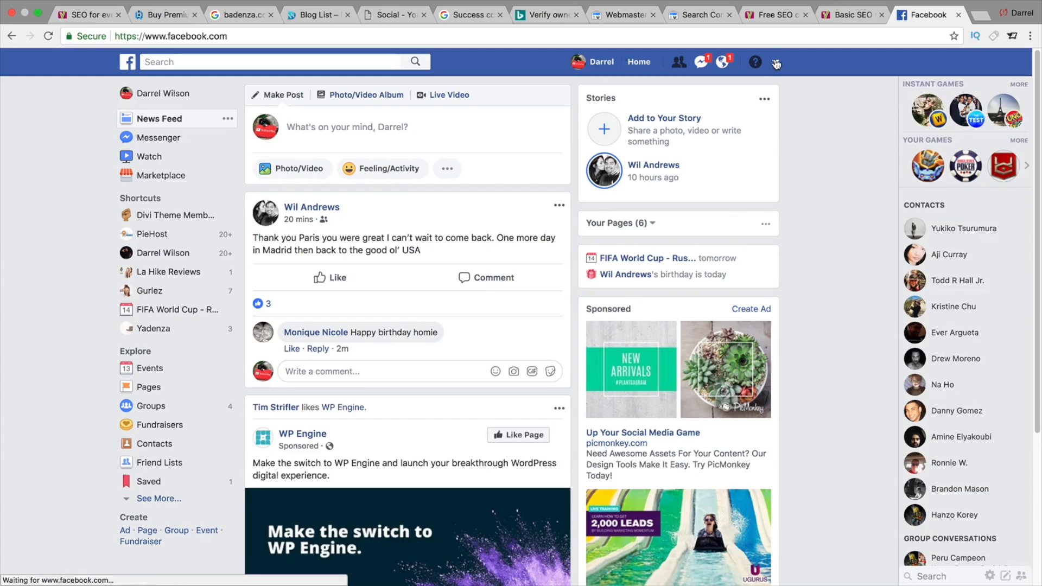
click(775, 65)
click(775, 66)
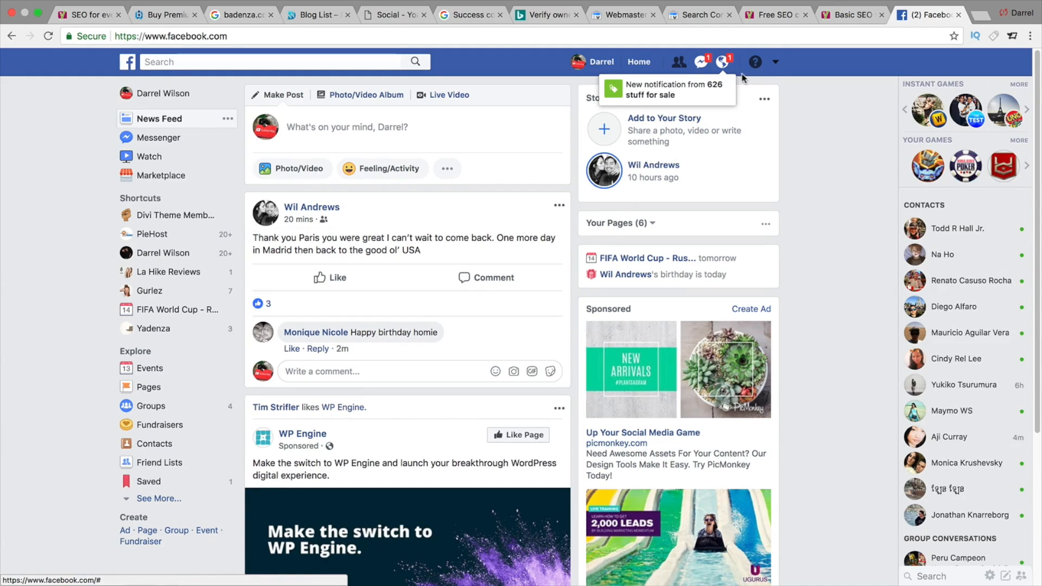
click(723, 63)
click(722, 63)
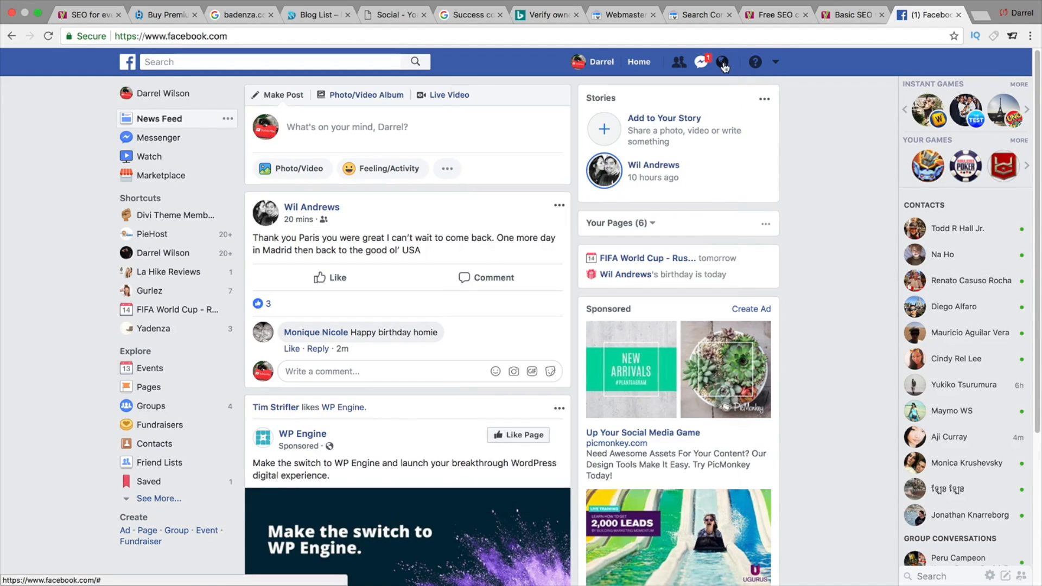
click(775, 64)
click(706, 102)
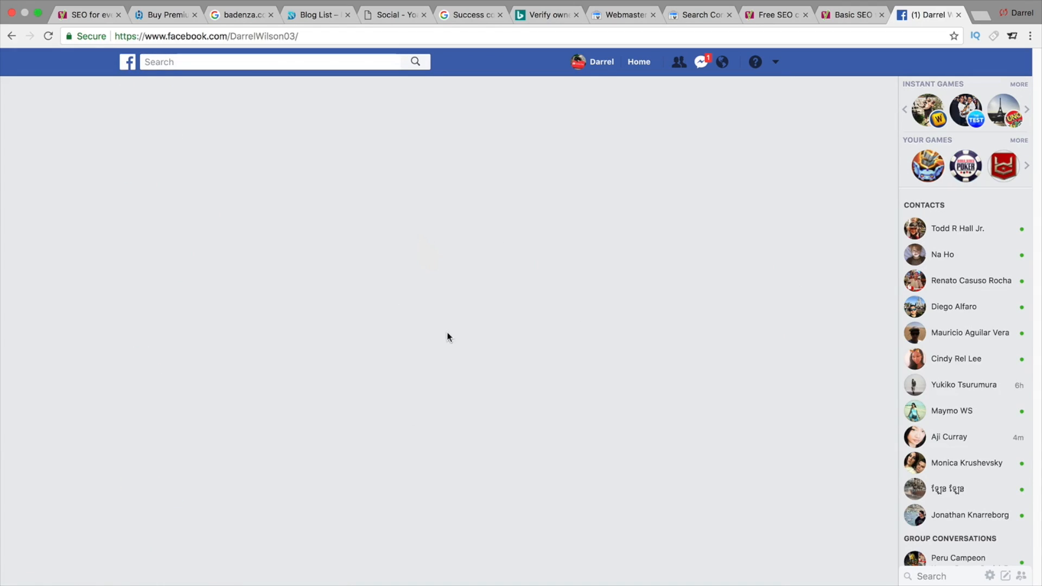
right_click(265, 36)
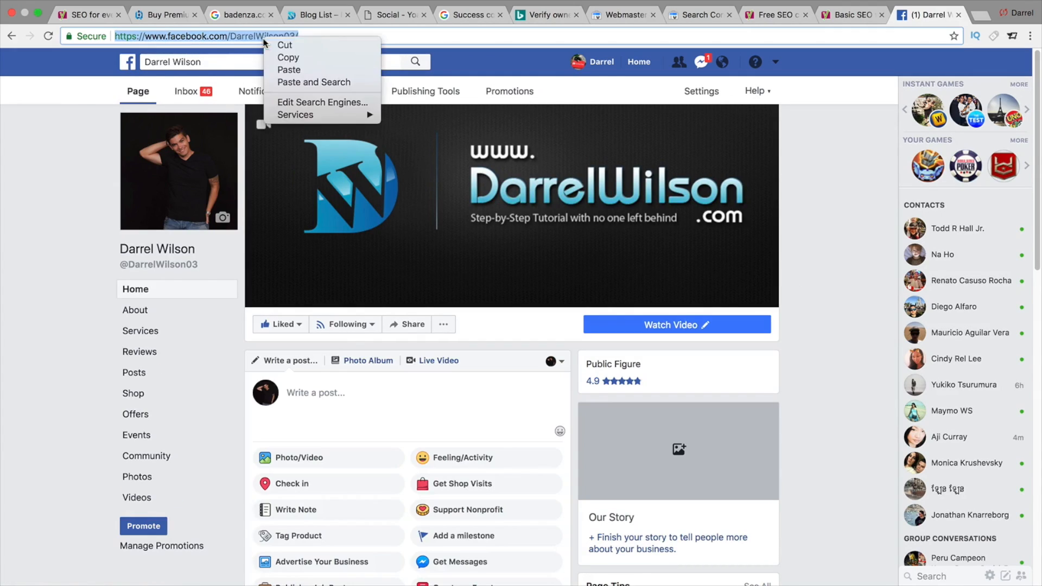
click(283, 57)
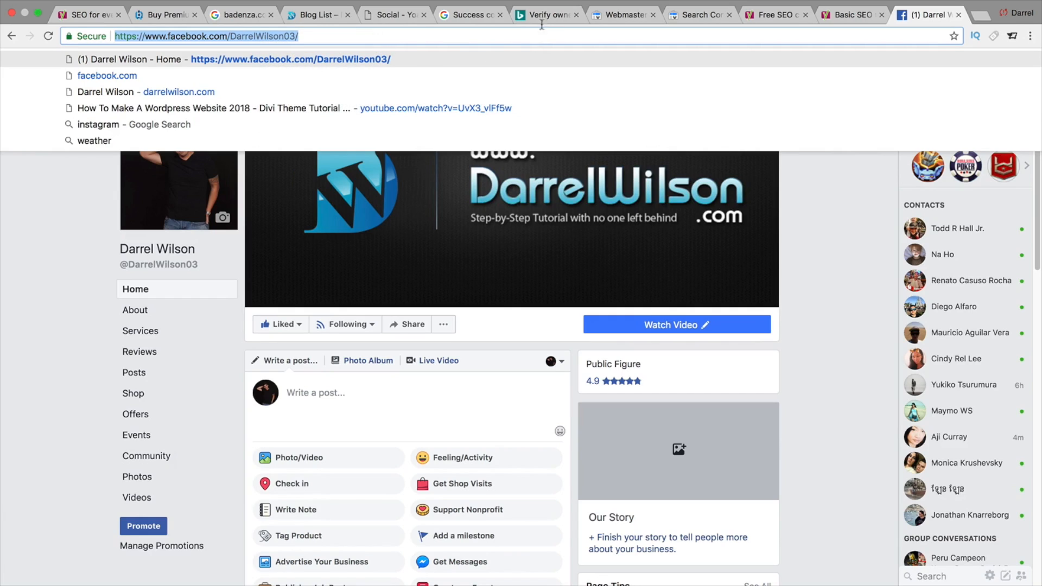
- Paste the Facebook page URL into the Facebook Page URL field and save the social profiles
click(400, 16)
right_click(282, 360)
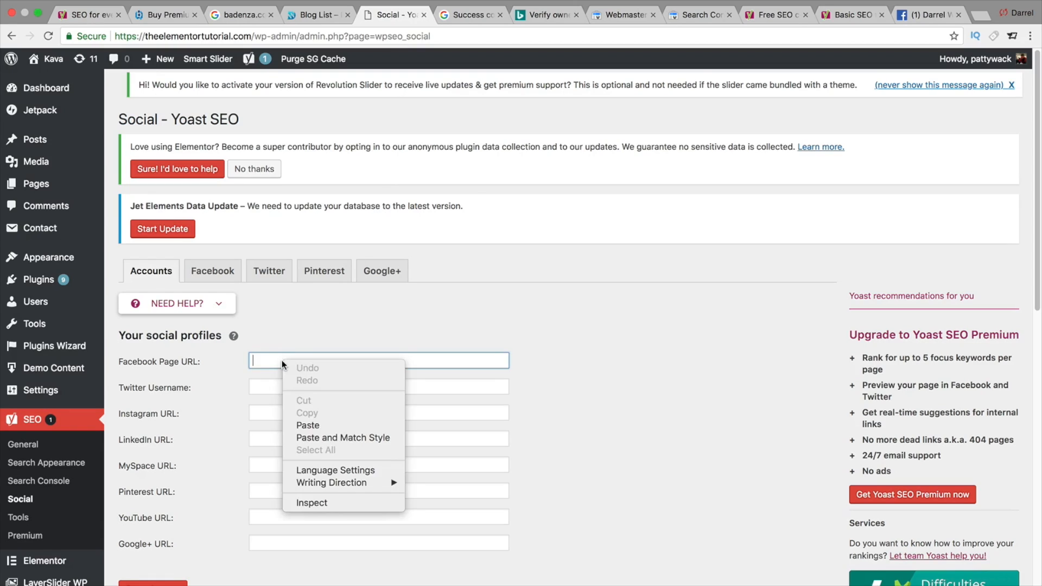
click(310, 421)
scroll(223, 395, down, 3)
click(174, 421)
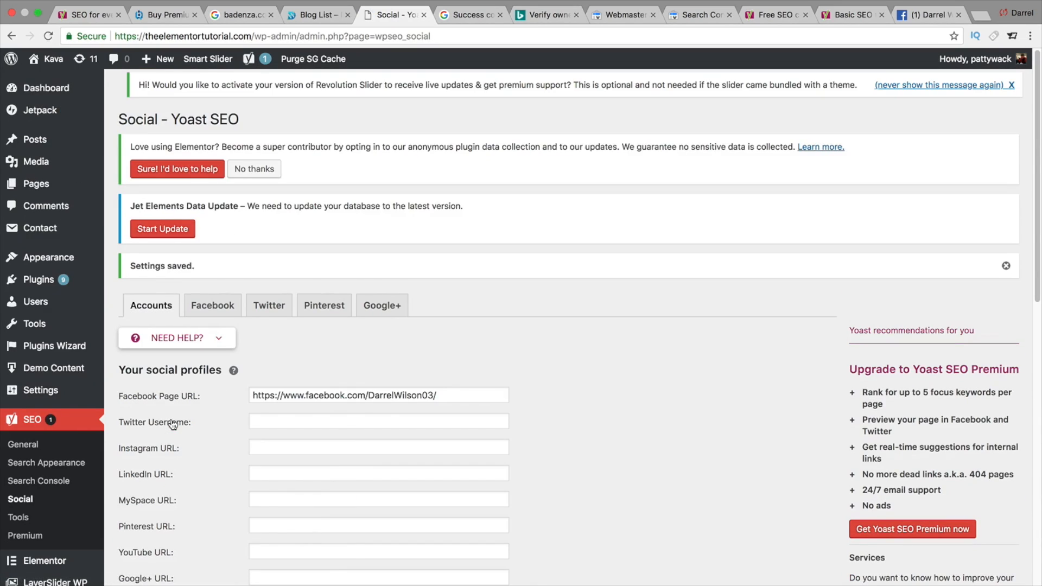
- Review the Facebook Open Graph settings and the Twitter card settings, including the default card type options
scroll(179, 421, down, 2)
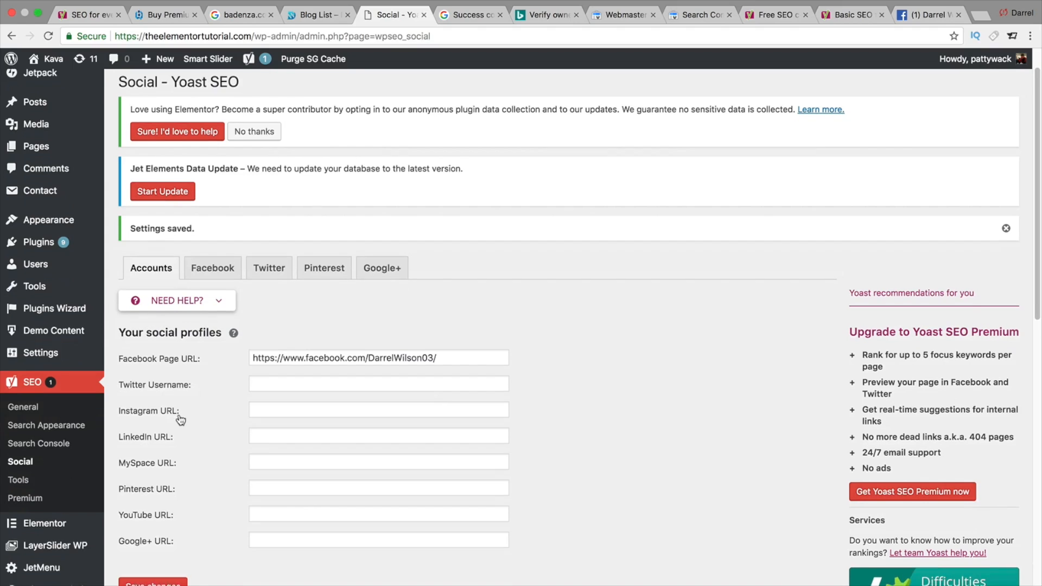
click(223, 247)
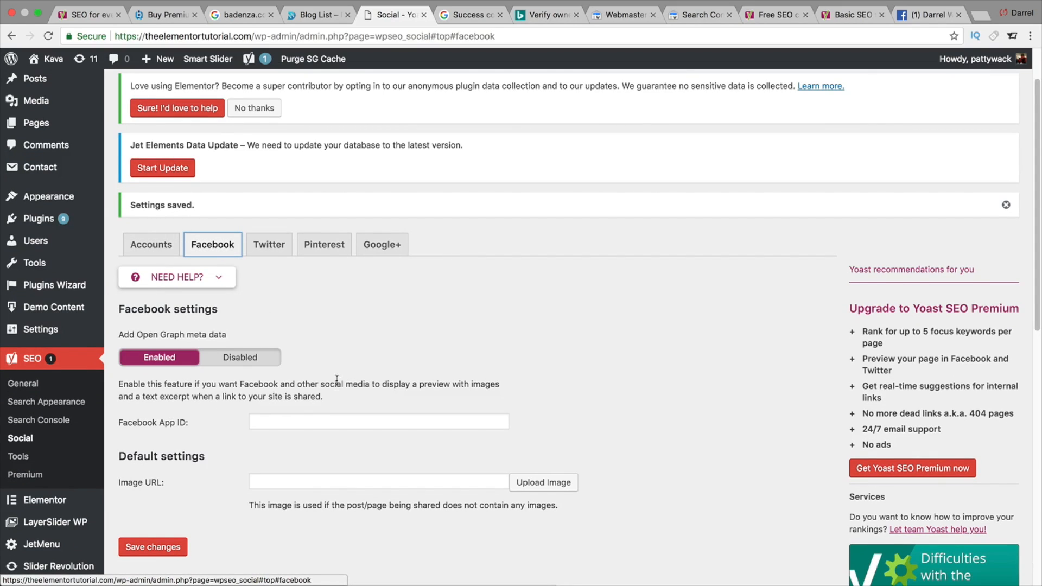
scroll(322, 354, down, 1)
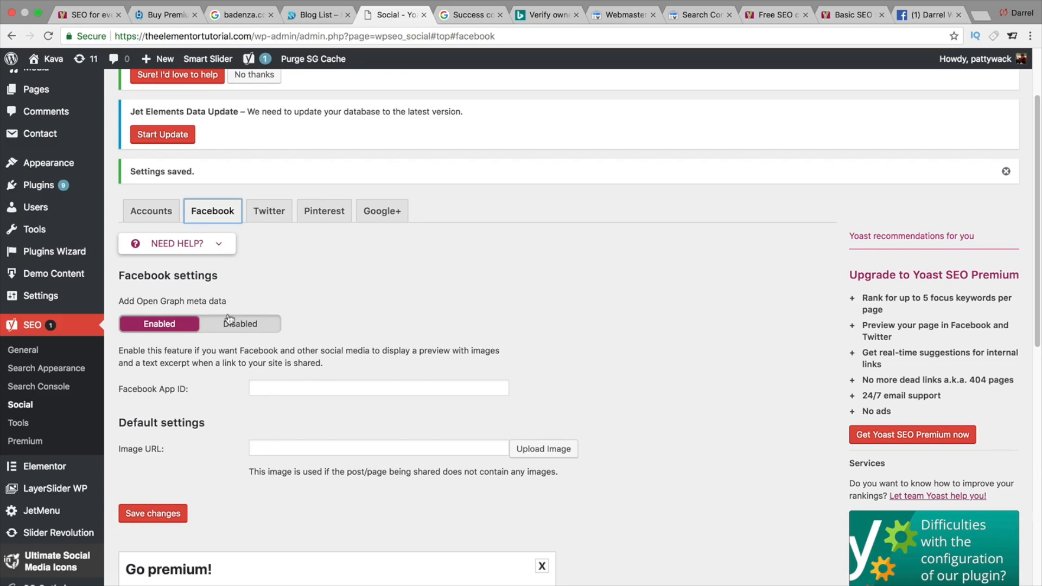
click(260, 215)
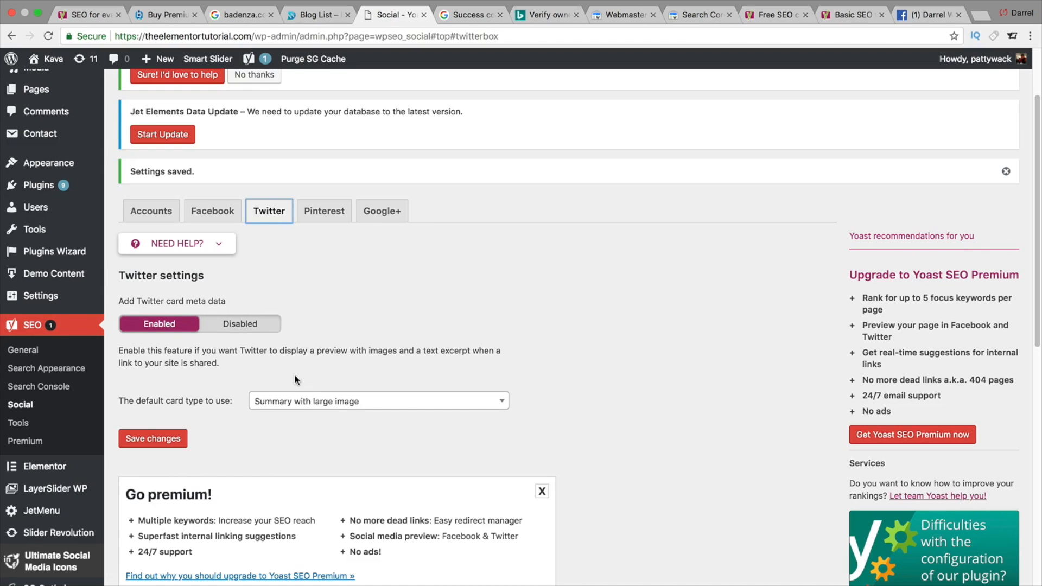
click(319, 406)
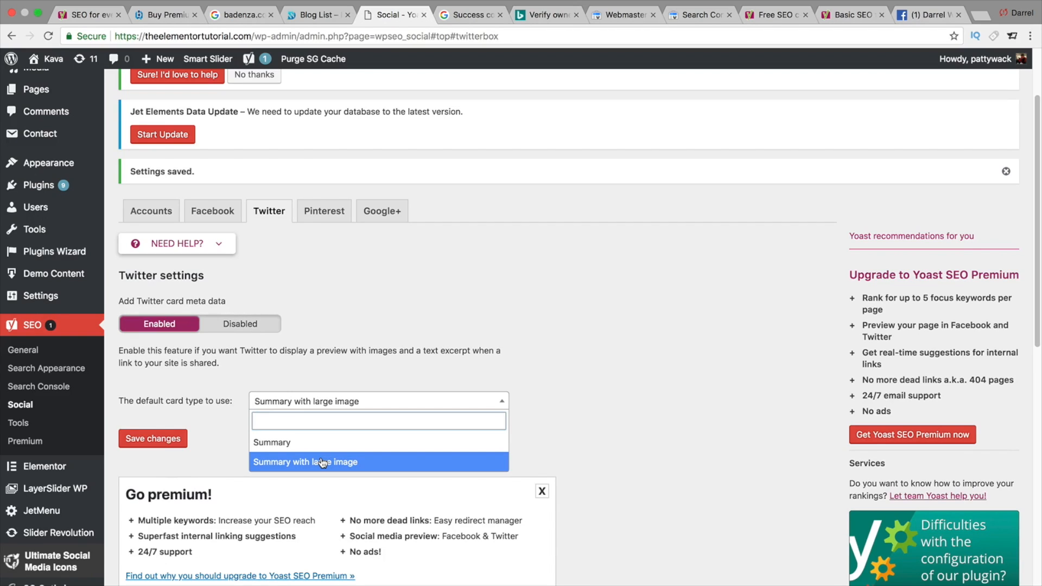
- Review the Pinterest confirmation and Google+ publisher page settings and save the changes
click(321, 210)
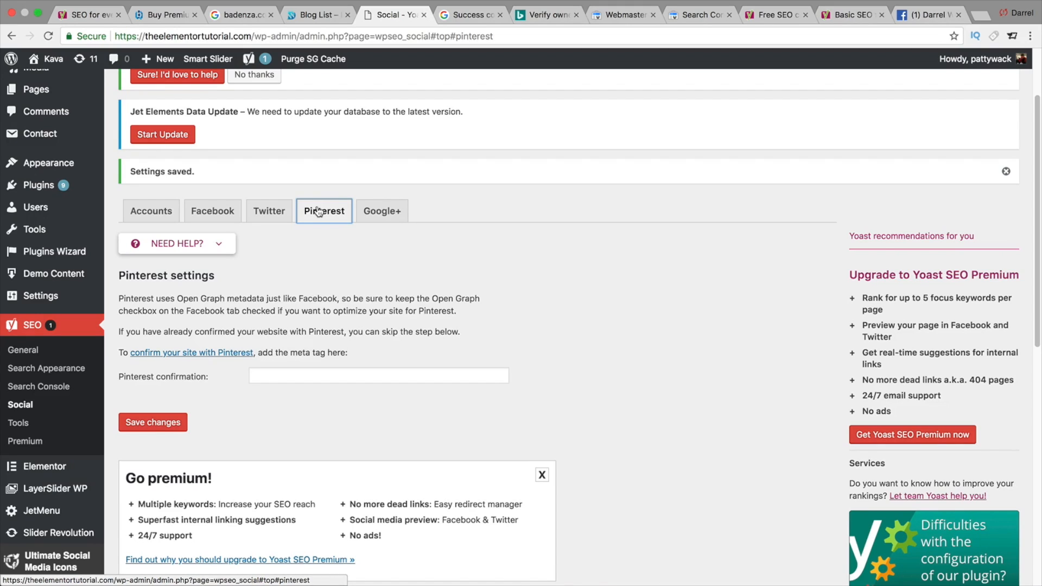
click(284, 375)
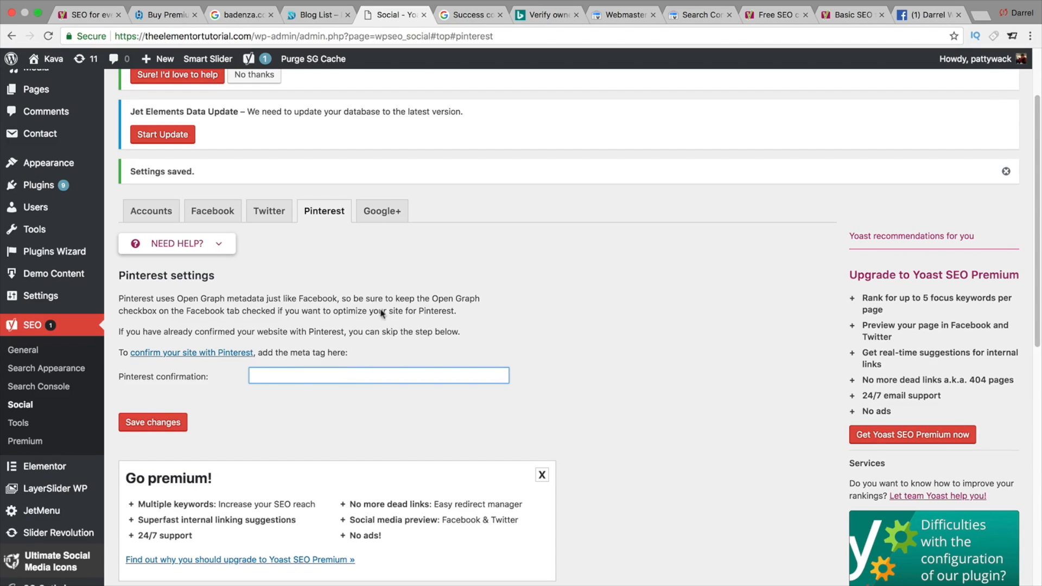
click(377, 218)
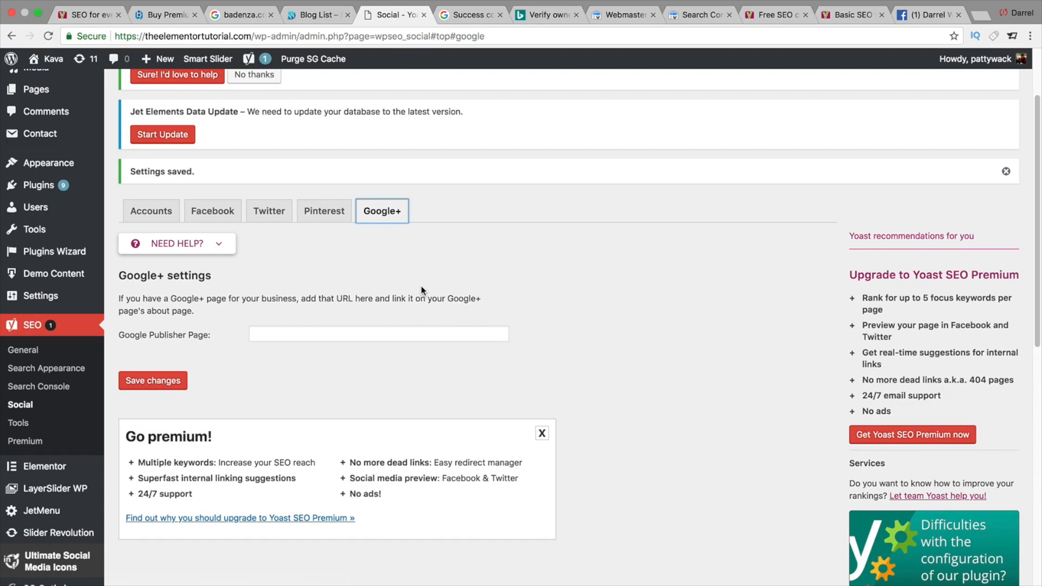
click(175, 382)
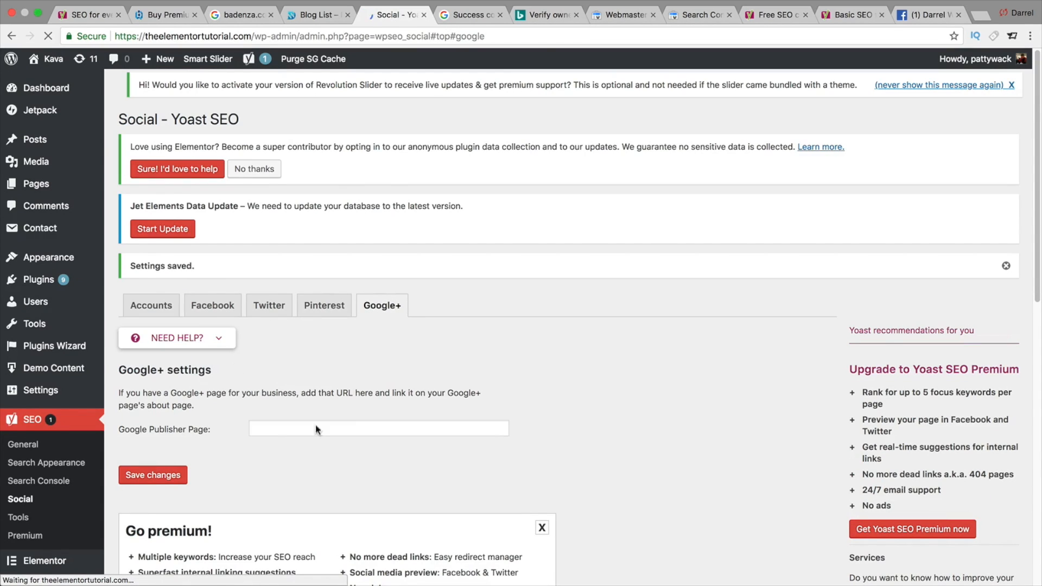
- Open the Yoast SEO Tools and review the Import and Export options, including import, export and other SEO plugins
click(354, 428)
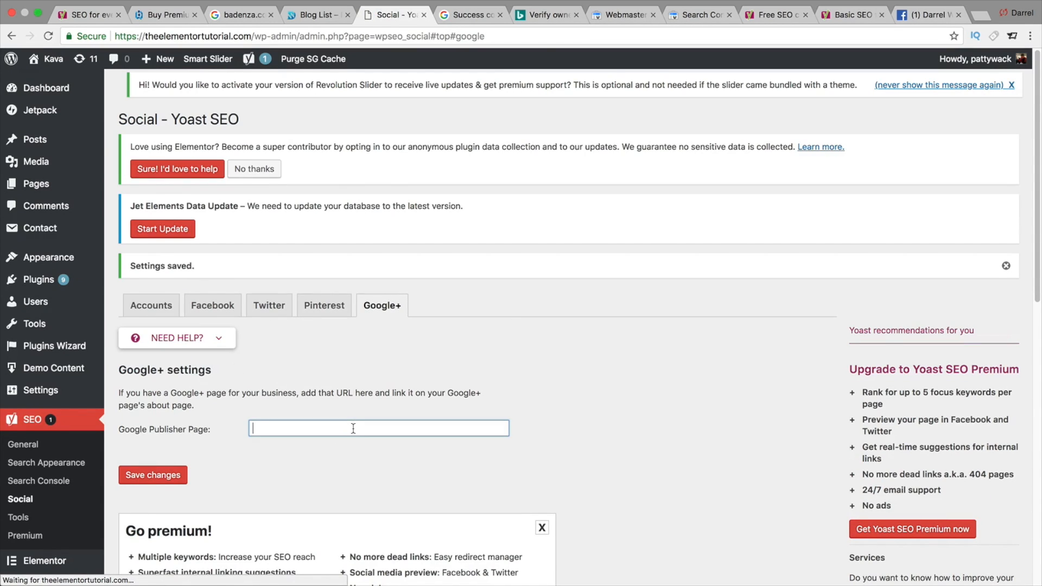
scroll(326, 402, down, 1)
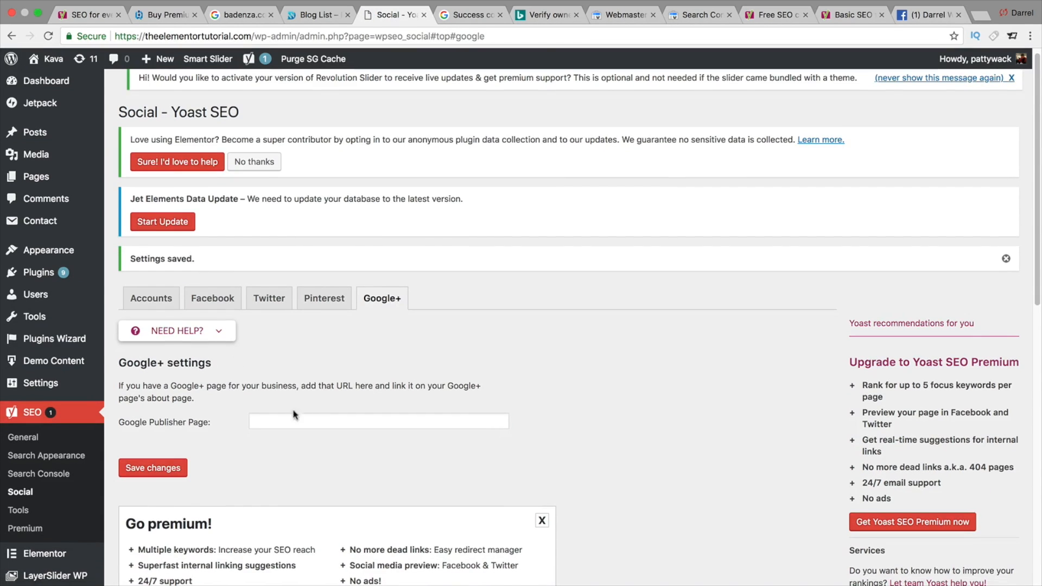
click(25, 512)
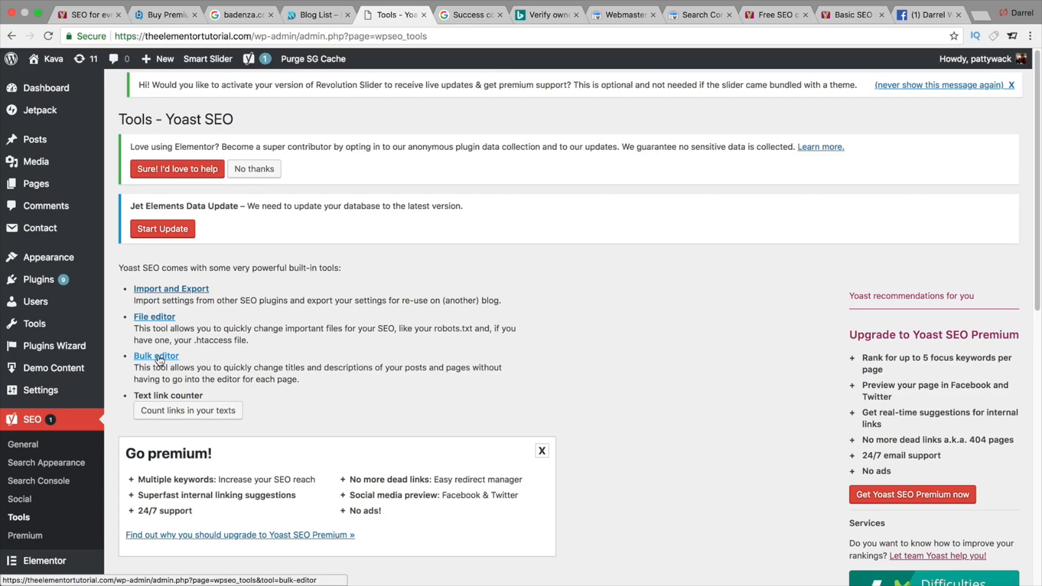
click(172, 289)
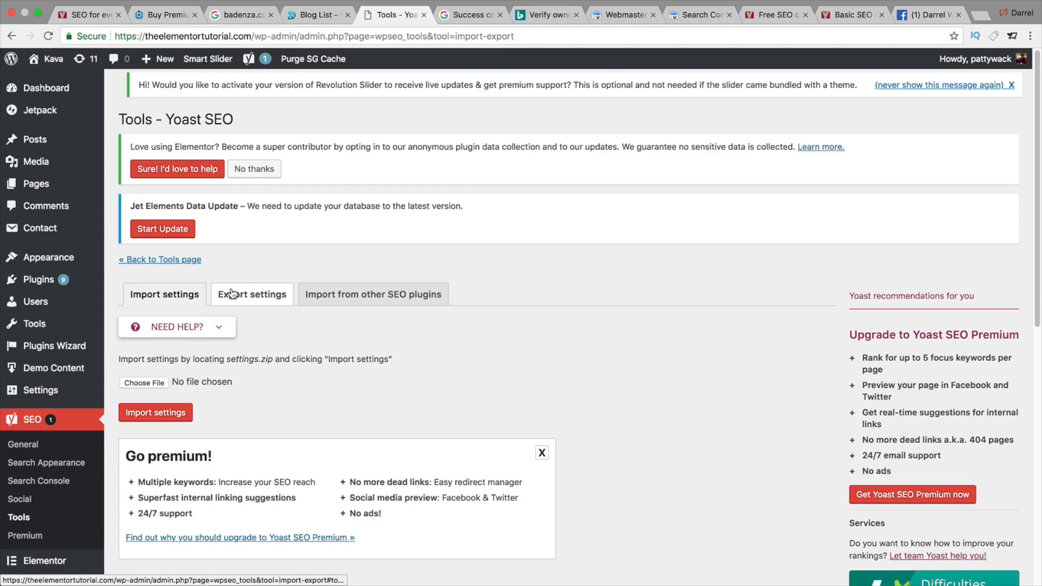
click(232, 294)
click(305, 294)
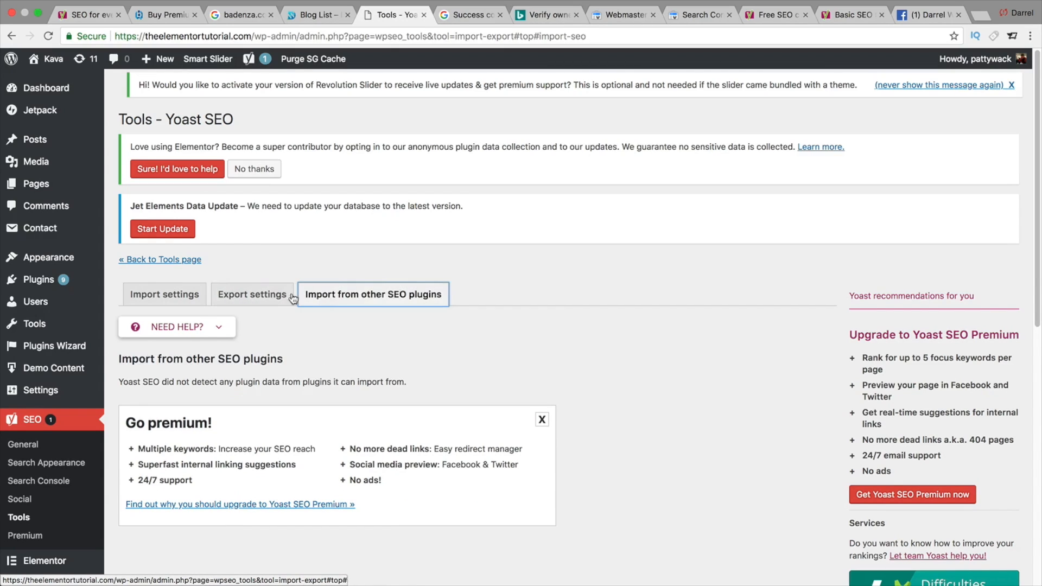
click(163, 294)
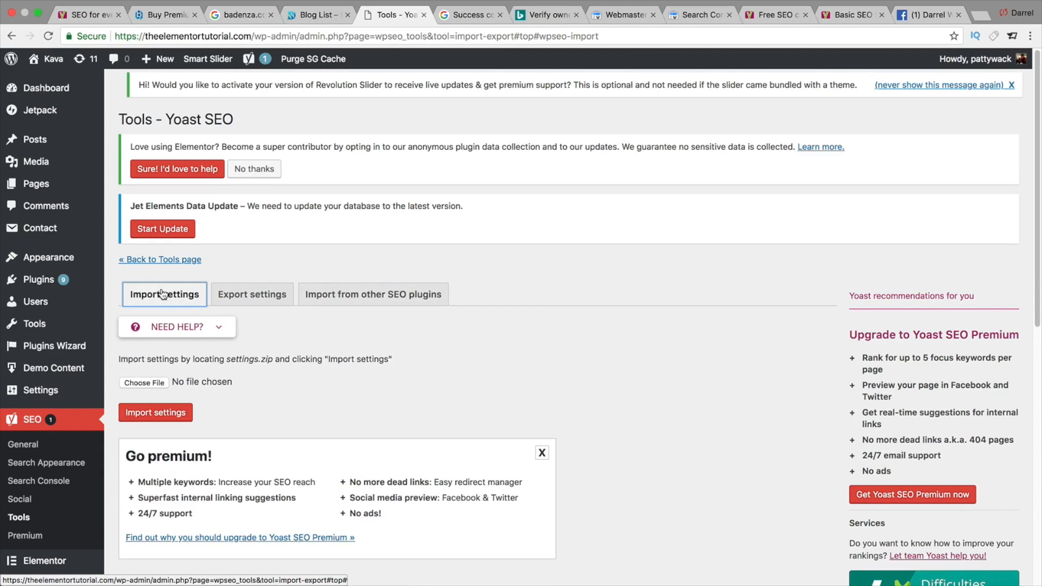
- Return to the Tools page, open the File editor and create a robots.txt file for the site
click(31, 521)
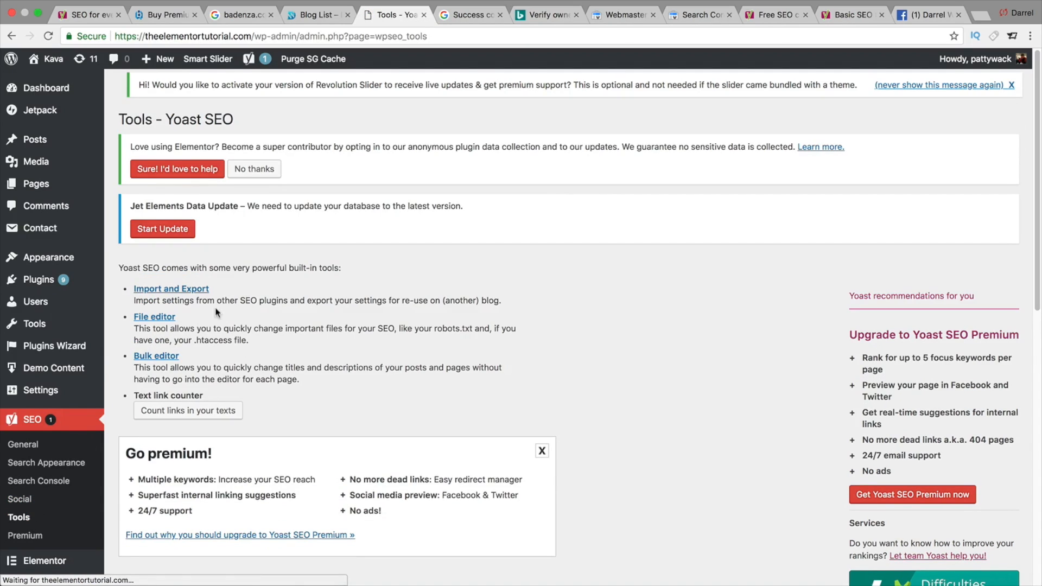
drag(218, 301, 341, 303)
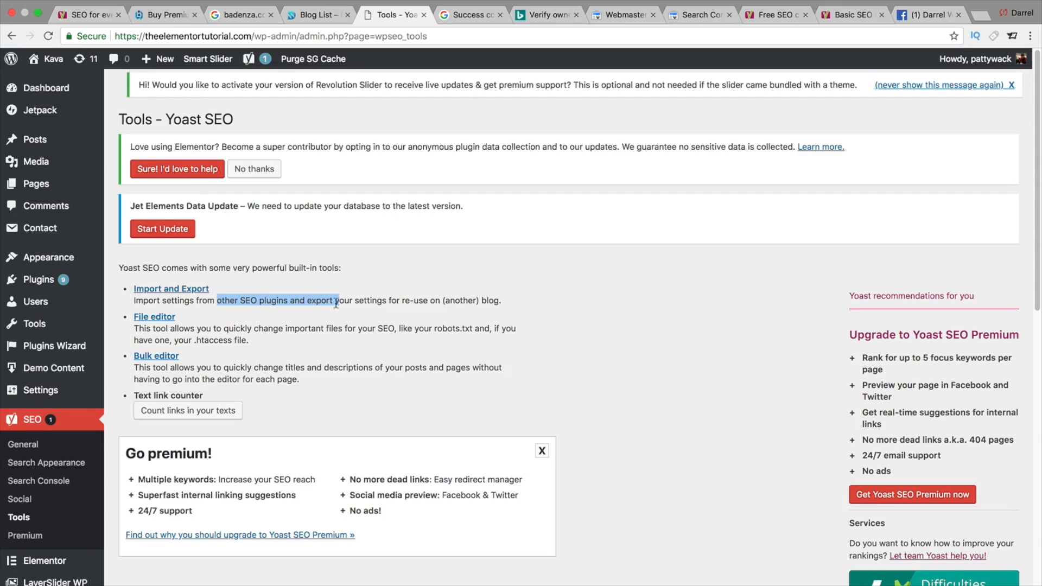
click(160, 321)
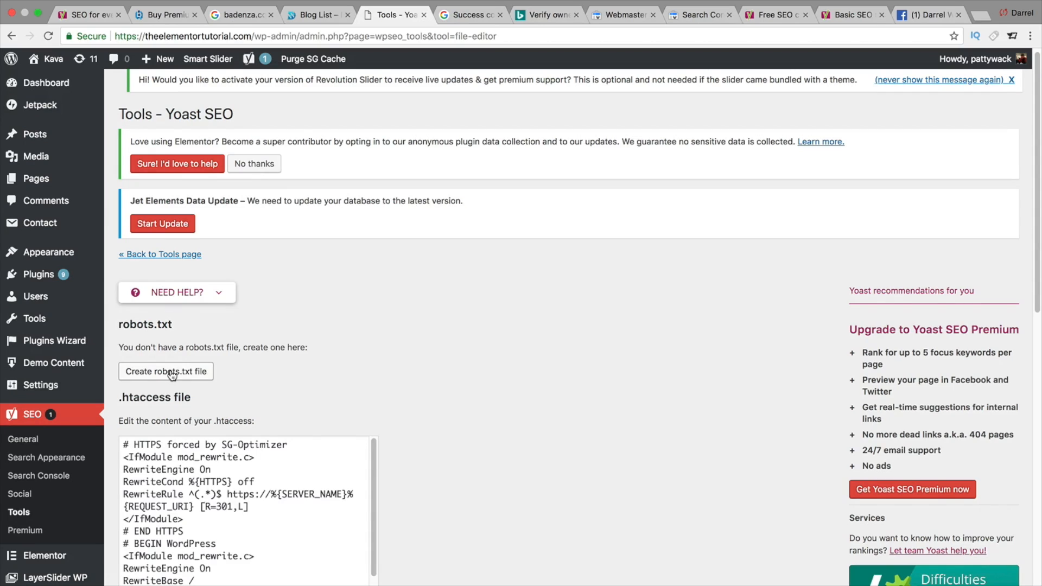
click(169, 374)
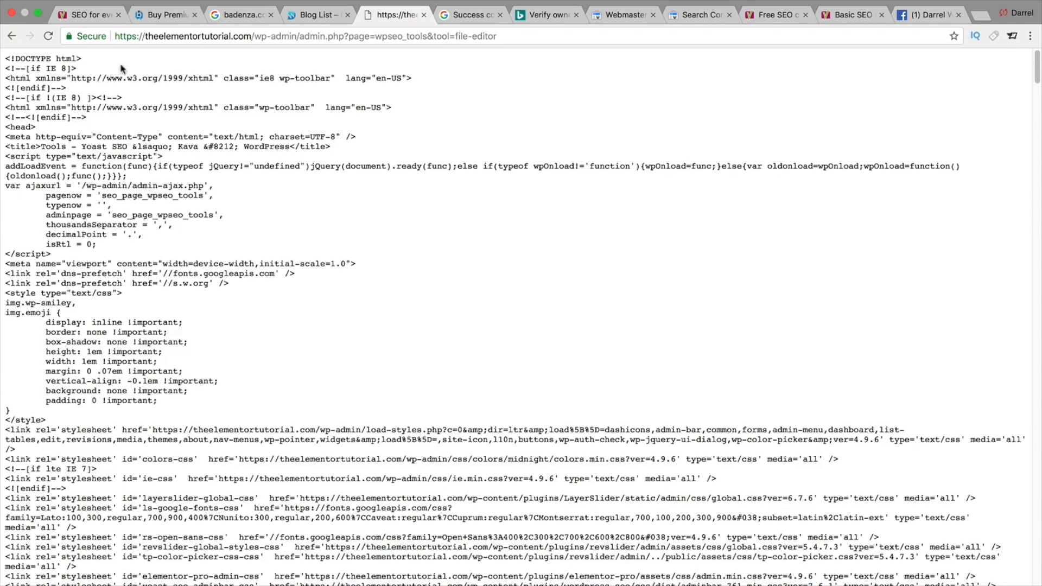
click(14, 39)
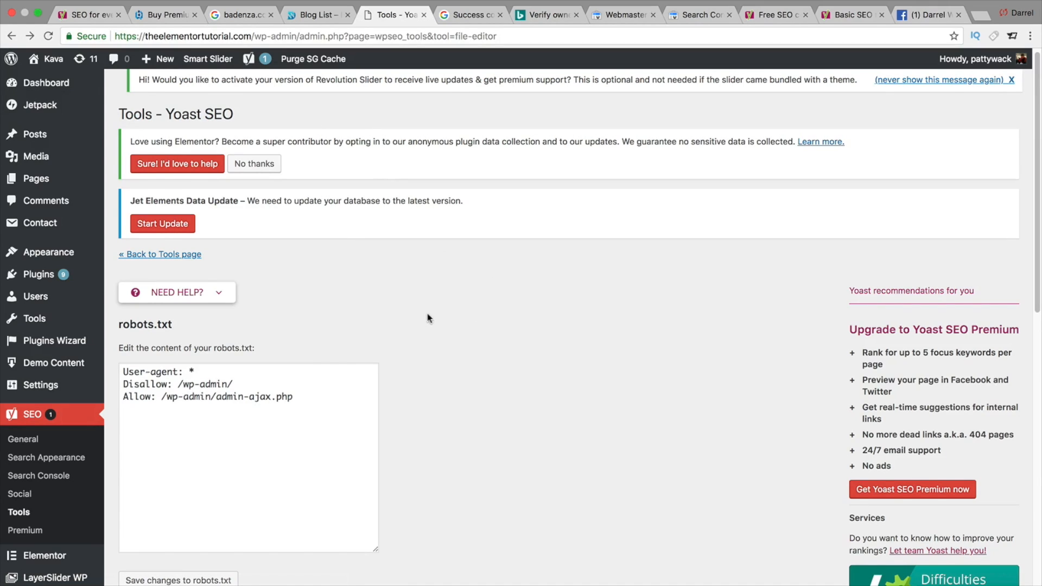
scroll(452, 341, down, 3)
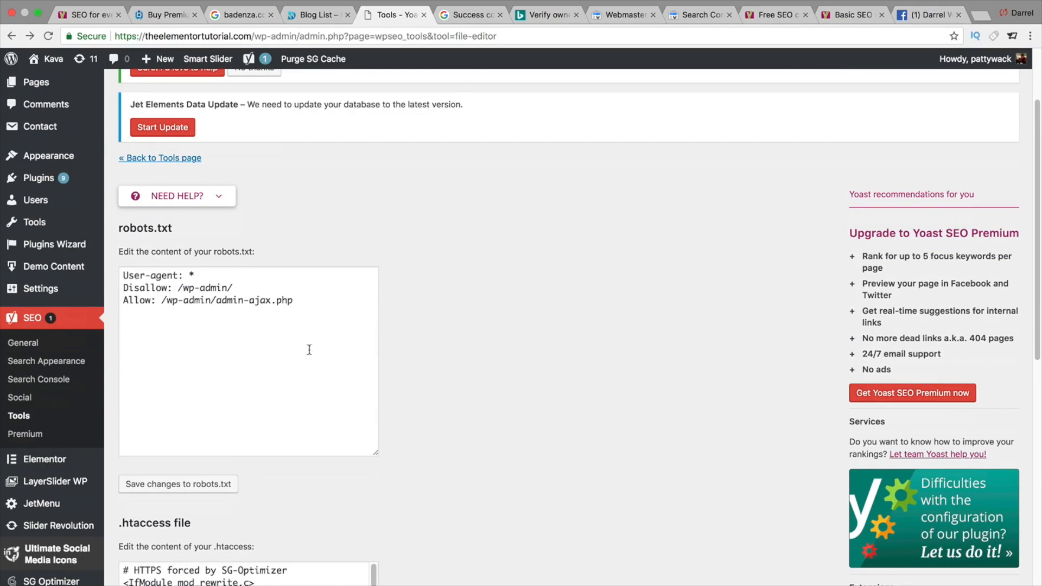
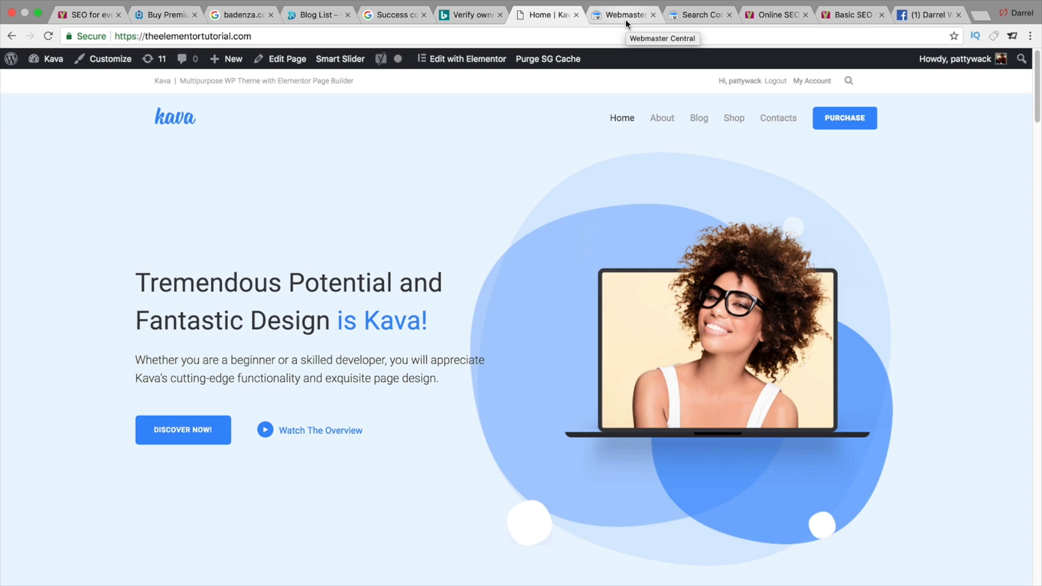
- Open the Yoast SEO Premium page and browse the premium extensions it offers
click(462, 18)
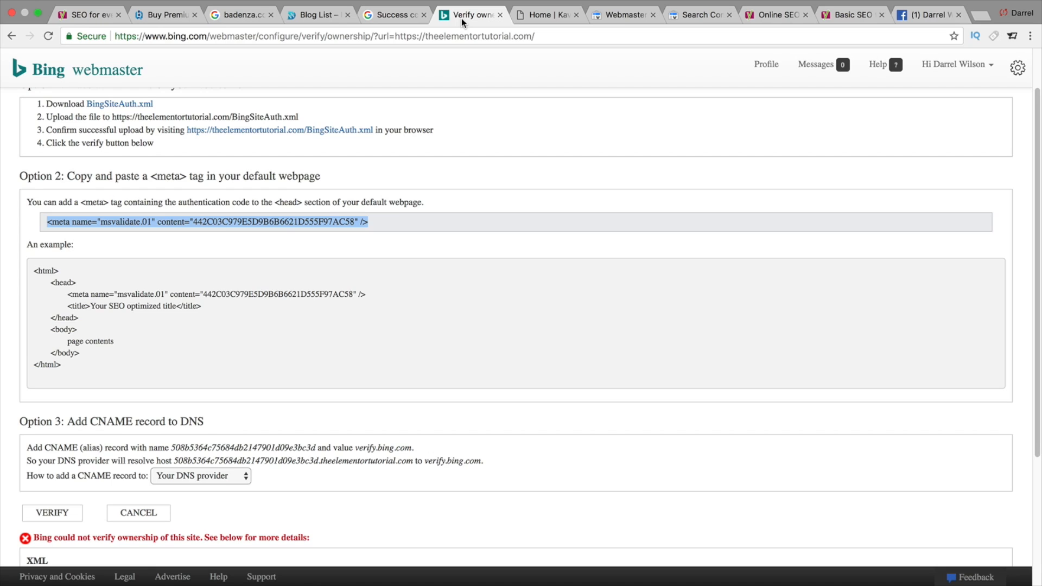
click(314, 15)
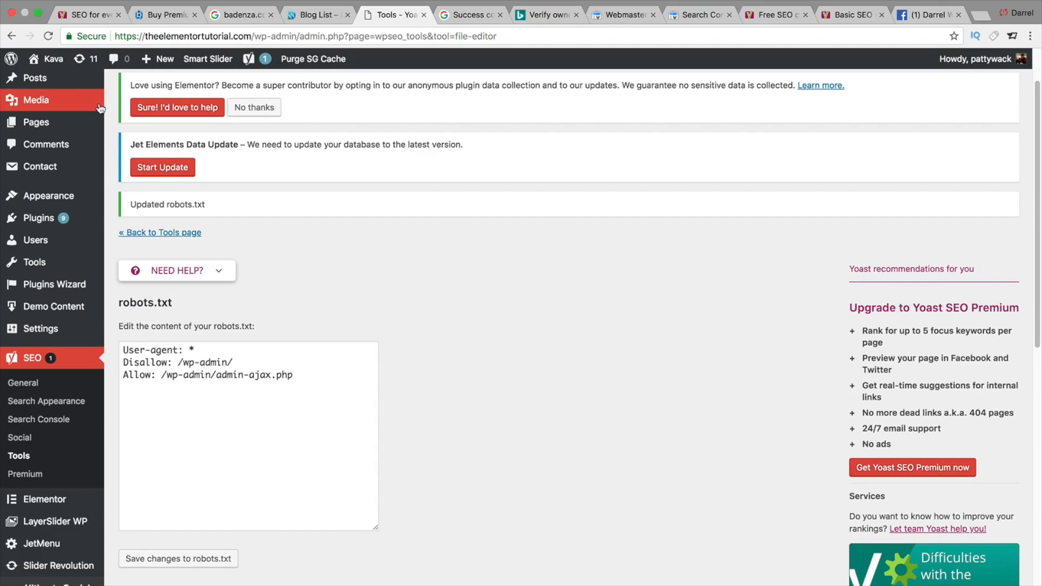
click(27, 475)
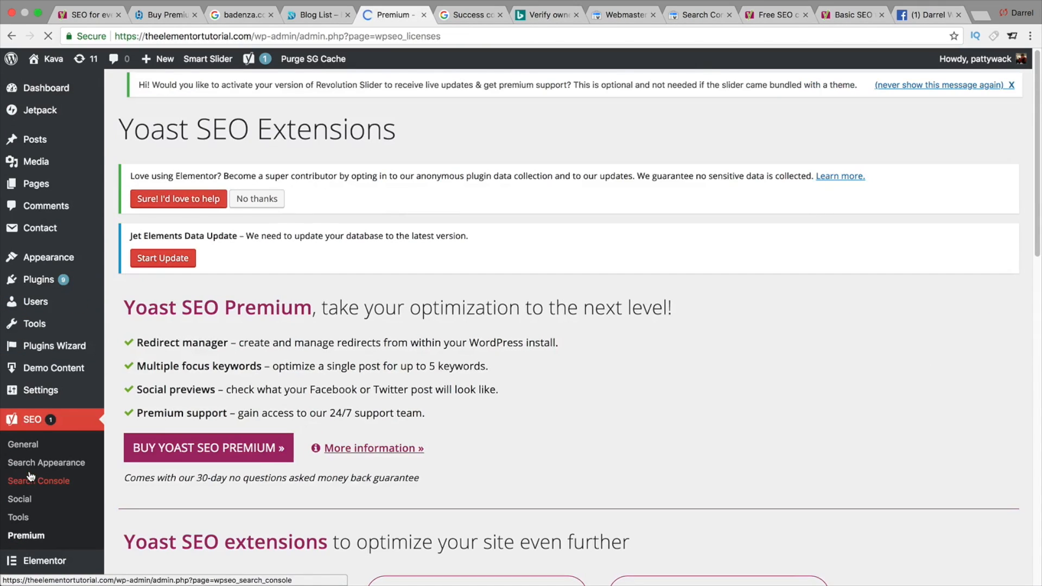
scroll(146, 428, down, 2)
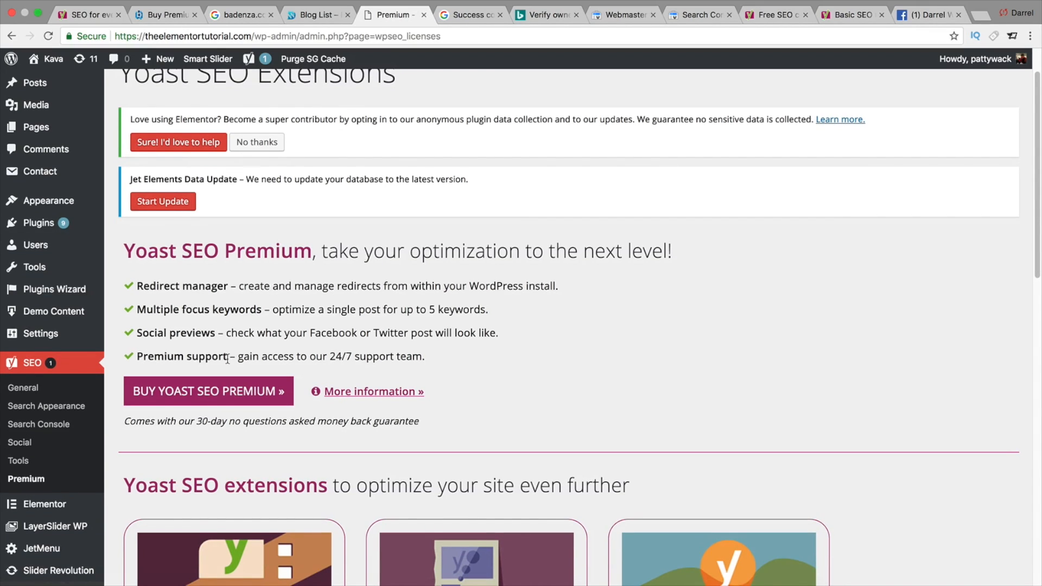
scroll(227, 358, down, 2)
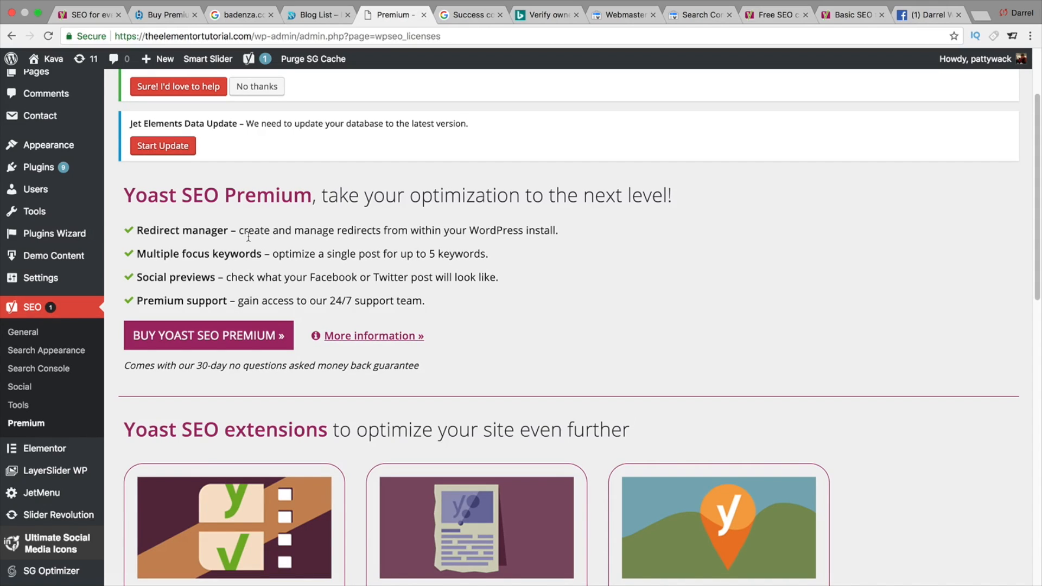
scroll(248, 237, down, 10)
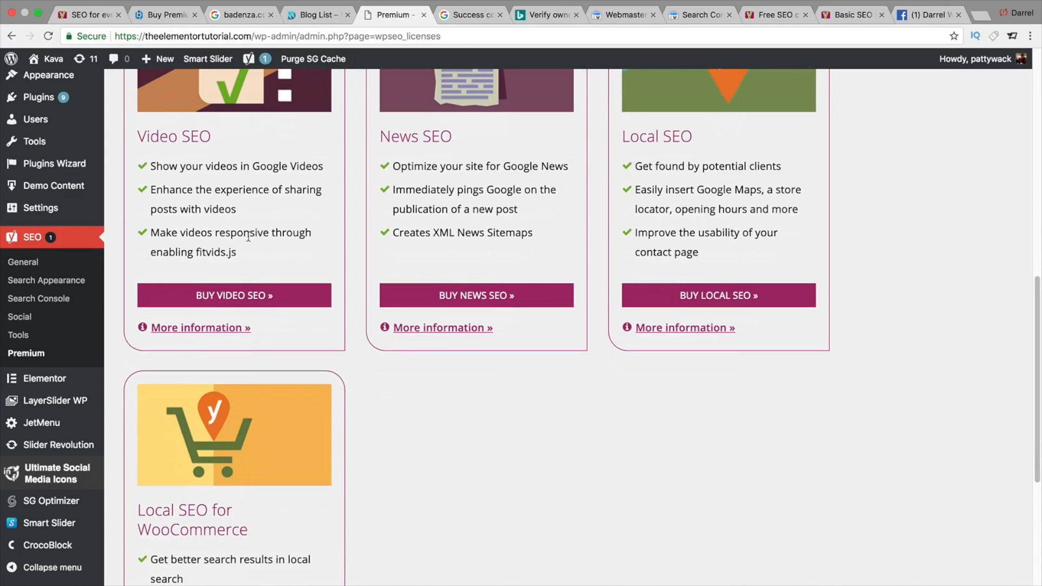
scroll(248, 235, down, 5)
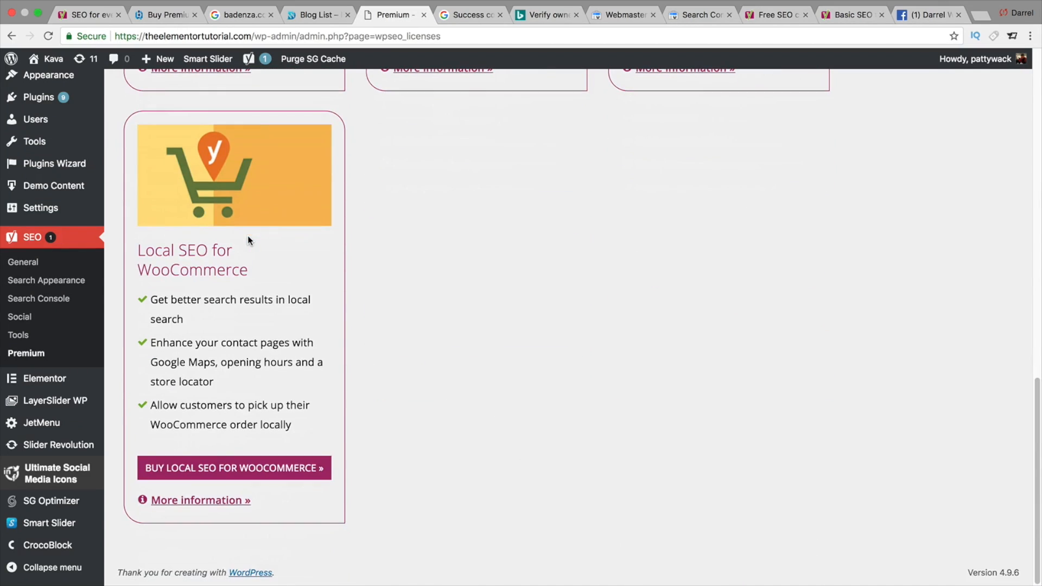
scroll(248, 236, up, 15)
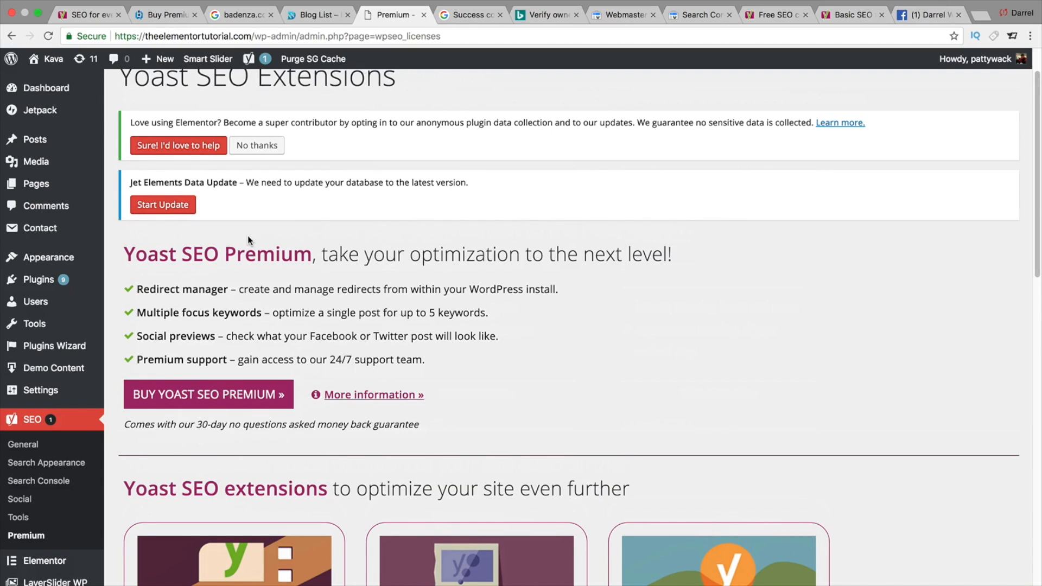
- Open the list of all posts and view the post 'Perfectly Designed Demos Are Here, Ready to Showcase Your Site!'
mouse_move(34, 136)
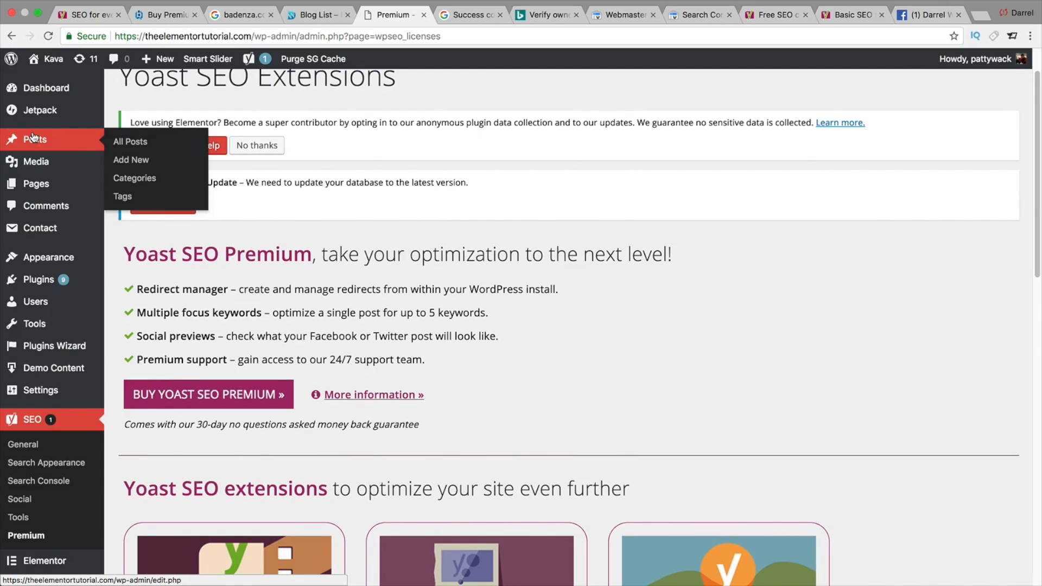
click(141, 143)
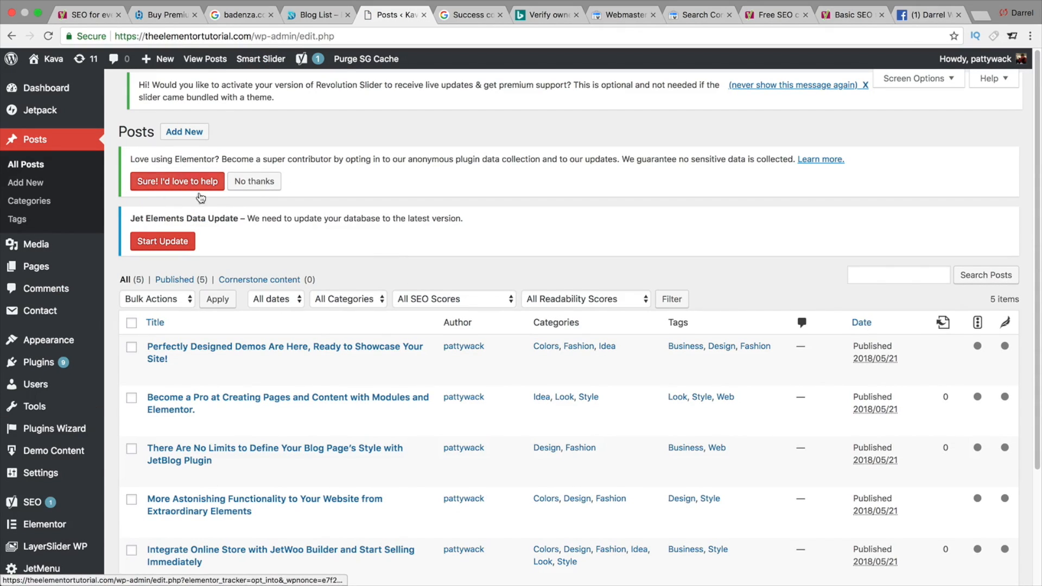
scroll(406, 392, down, 5)
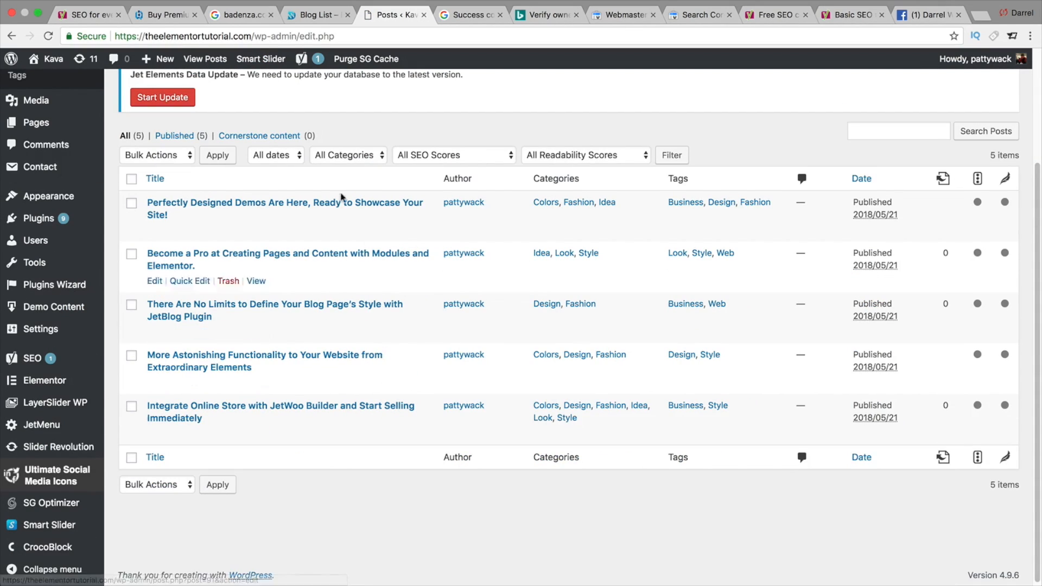
scroll(379, 260, up, 1)
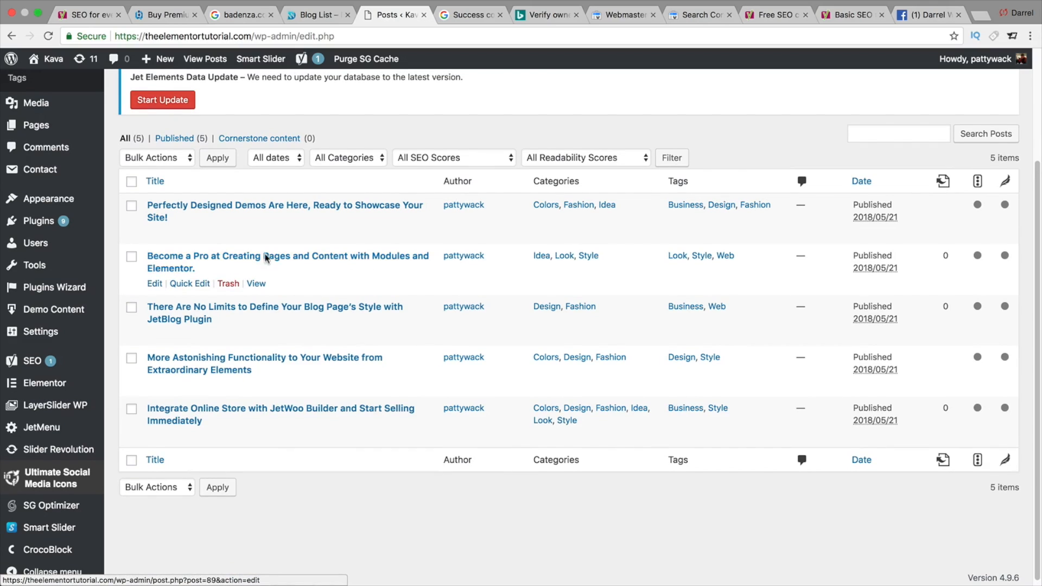
scroll(316, 333, up, 1)
scroll(317, 332, up, 1)
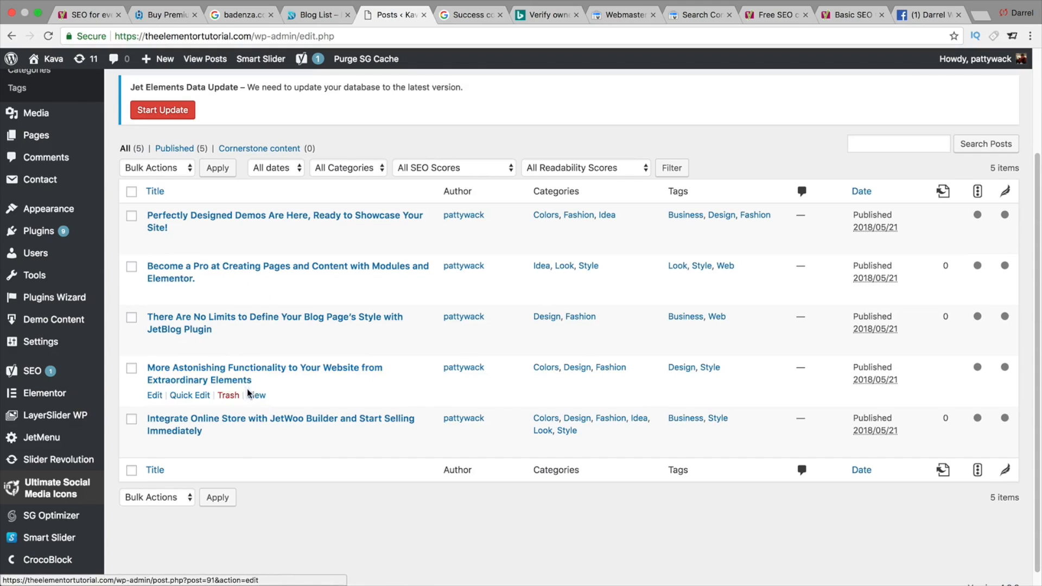
click(256, 242)
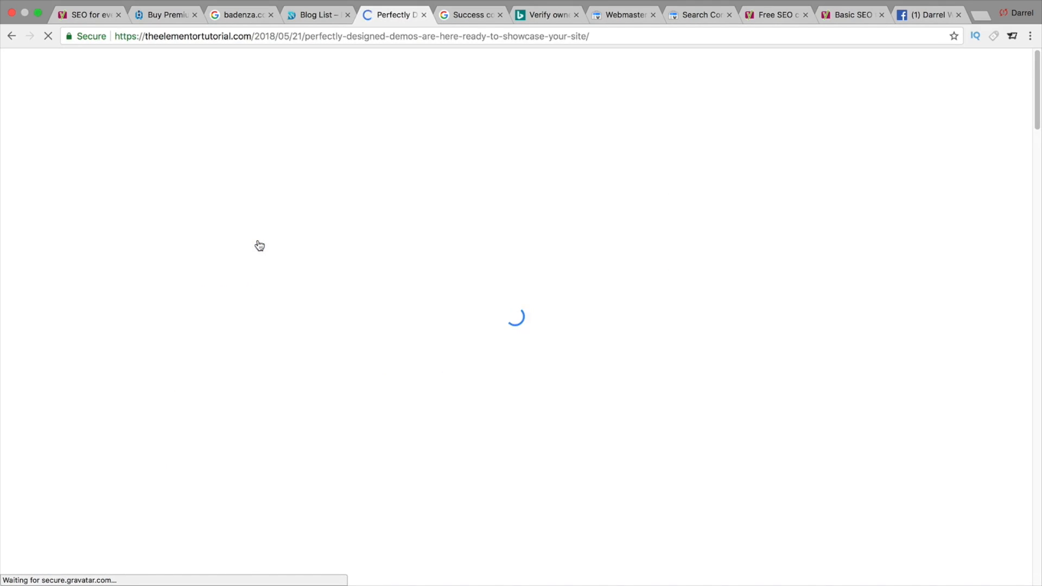
- Scroll through the published post and open it in the post editor
scroll(326, 275, down, 5)
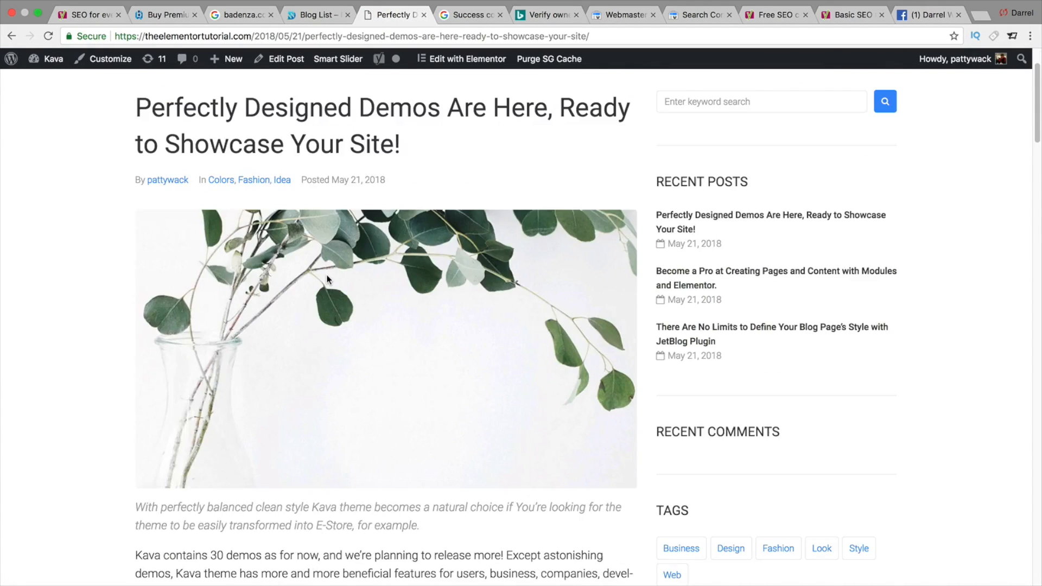
scroll(327, 274, down, 10)
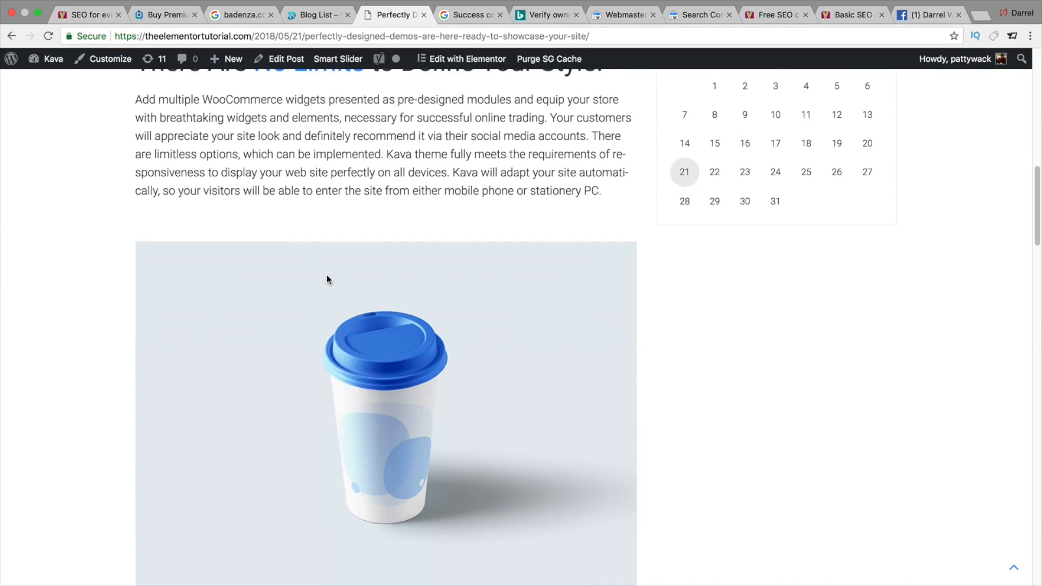
scroll(327, 276, down, 7)
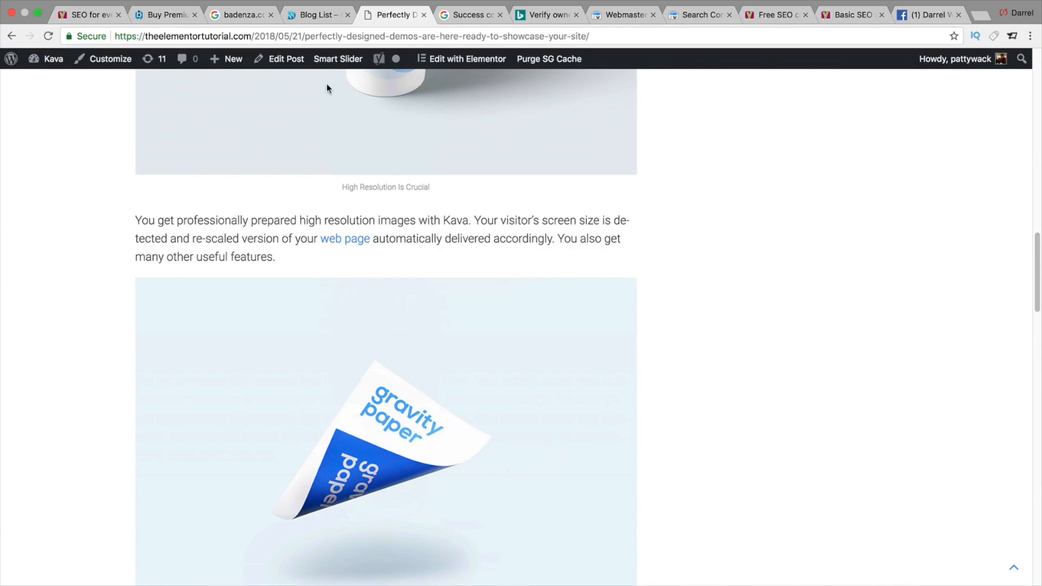
click(279, 60)
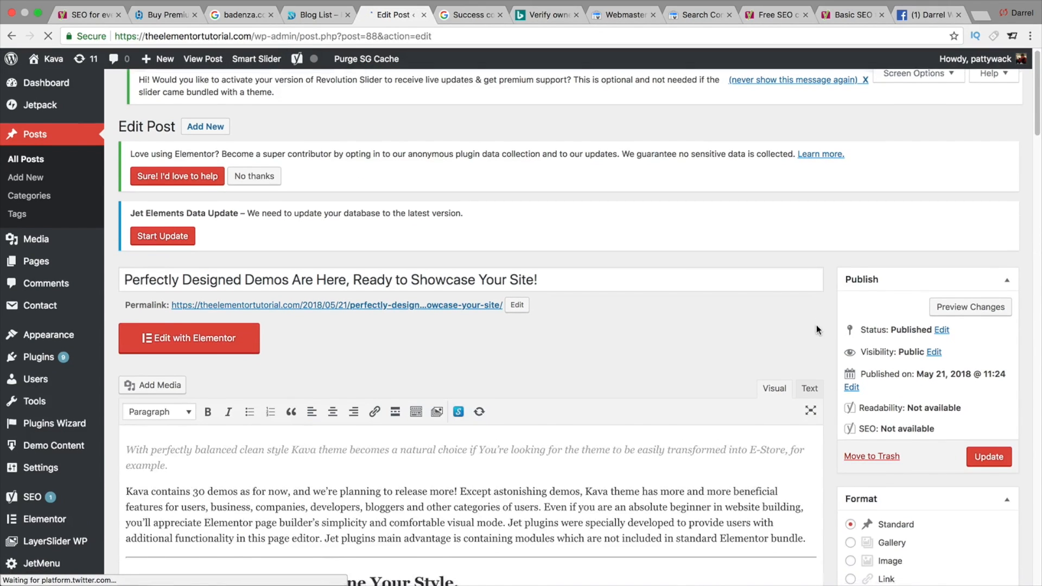
- Examine the Yoast admin bar menu and the Yoast SEO box with its snippet preview and analysis below the post content
scroll(823, 315, down, 2)
scroll(823, 312, down, 11)
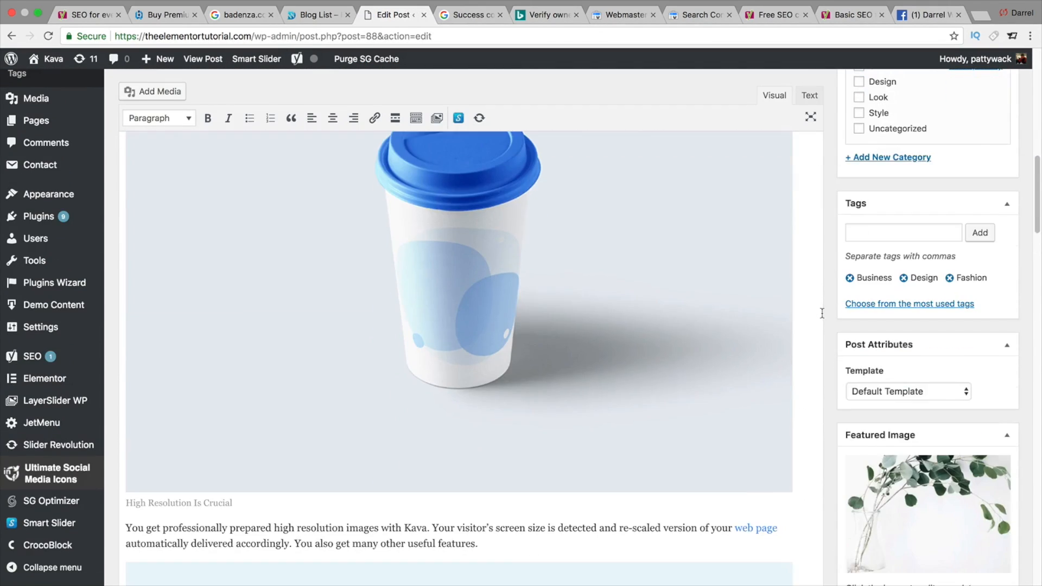
scroll(821, 312, down, 2)
mouse_move(312, 63)
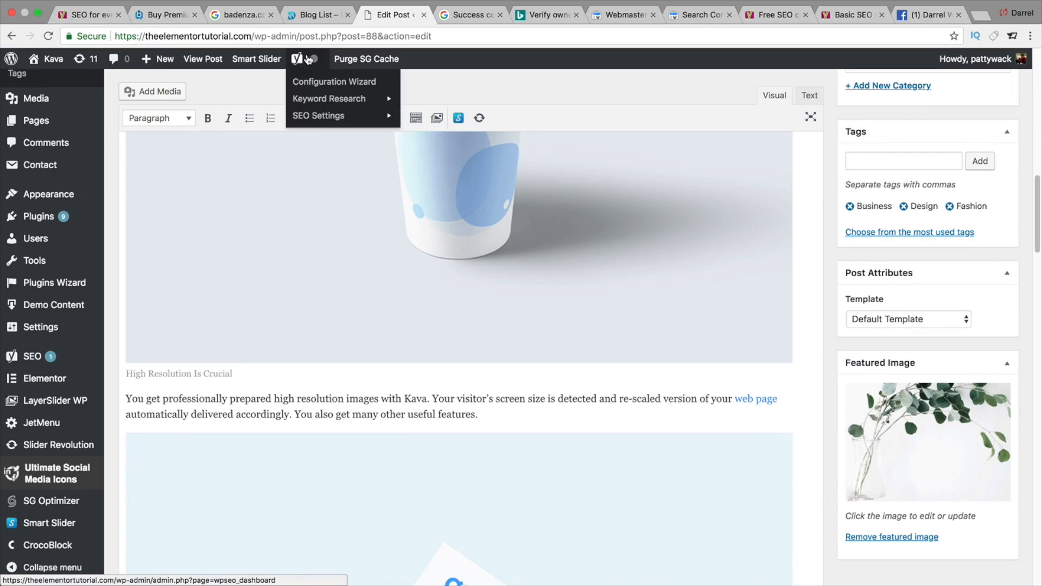
mouse_move(333, 123)
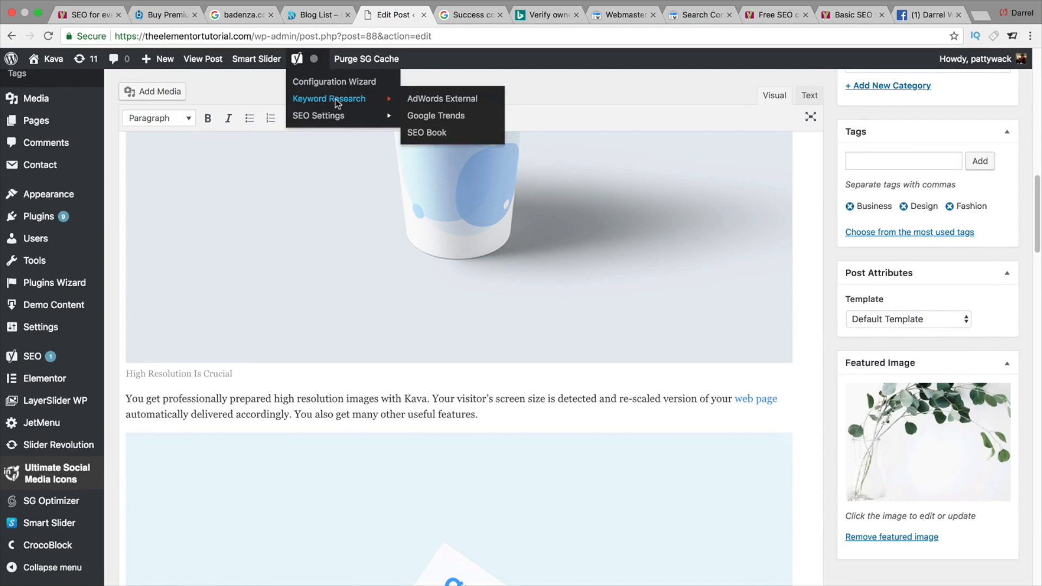
scroll(728, 339, down, 20)
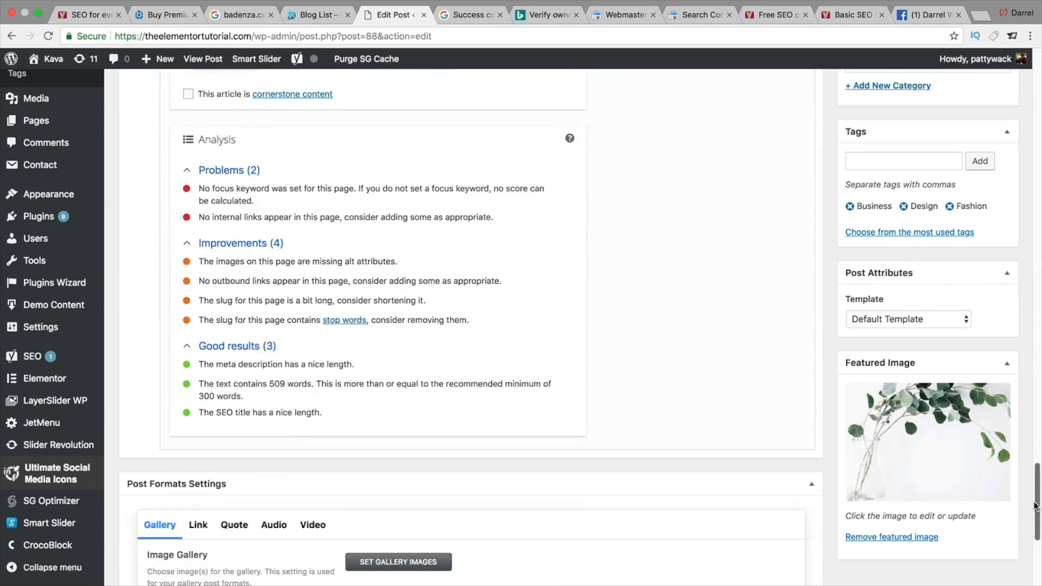
scroll(1029, 487, up, 1)
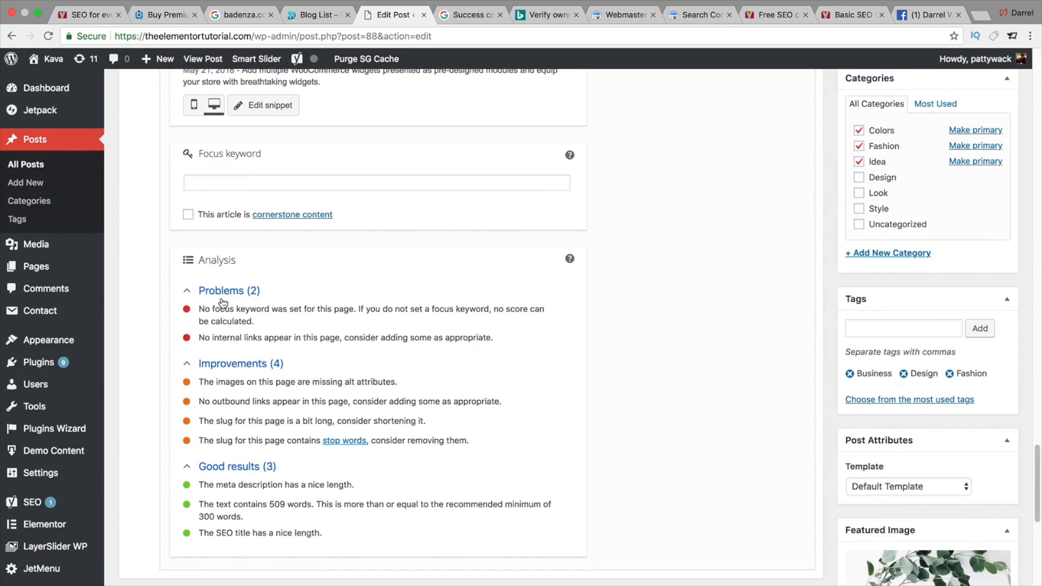
scroll(227, 304, up, 5)
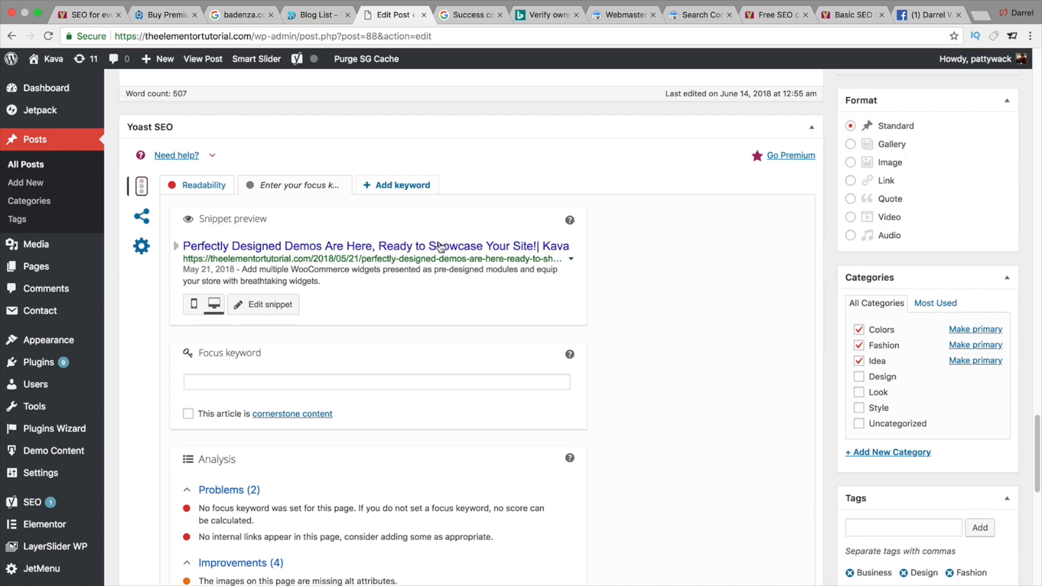
- Open the post's snippet editor and select the contents of the SEO title field
click(557, 251)
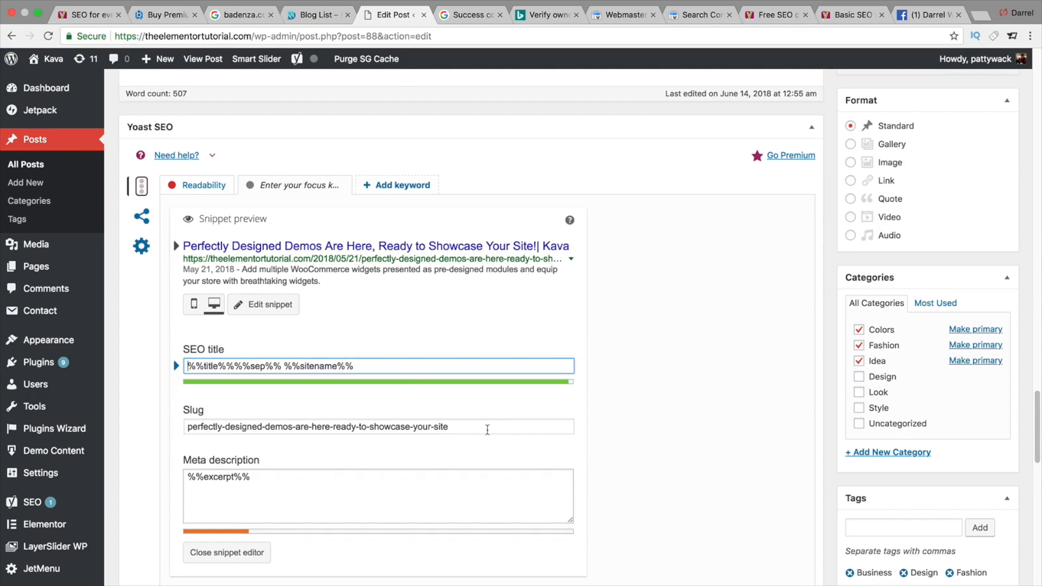
click(486, 429)
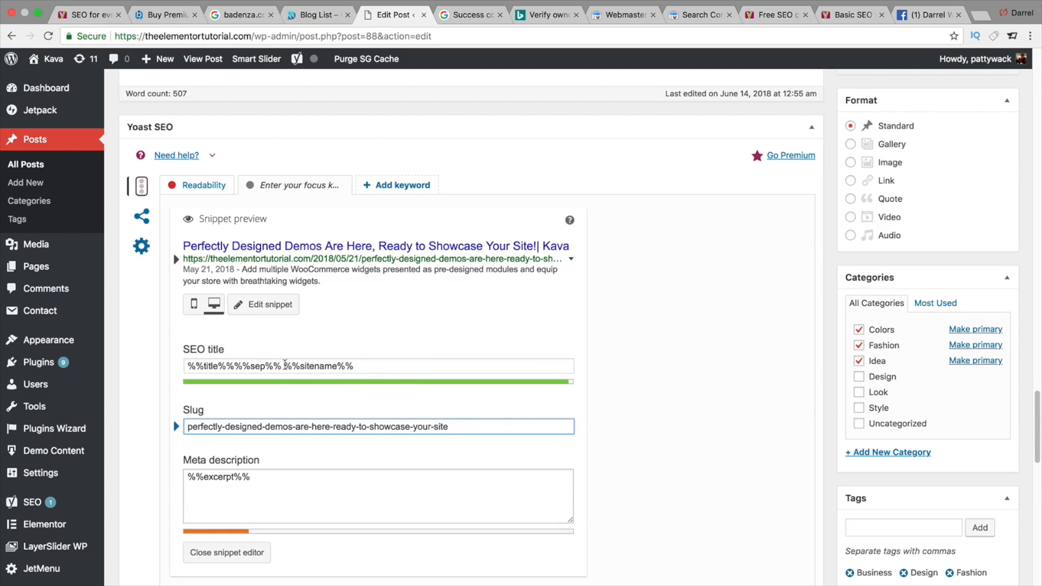
drag(285, 366, 354, 366)
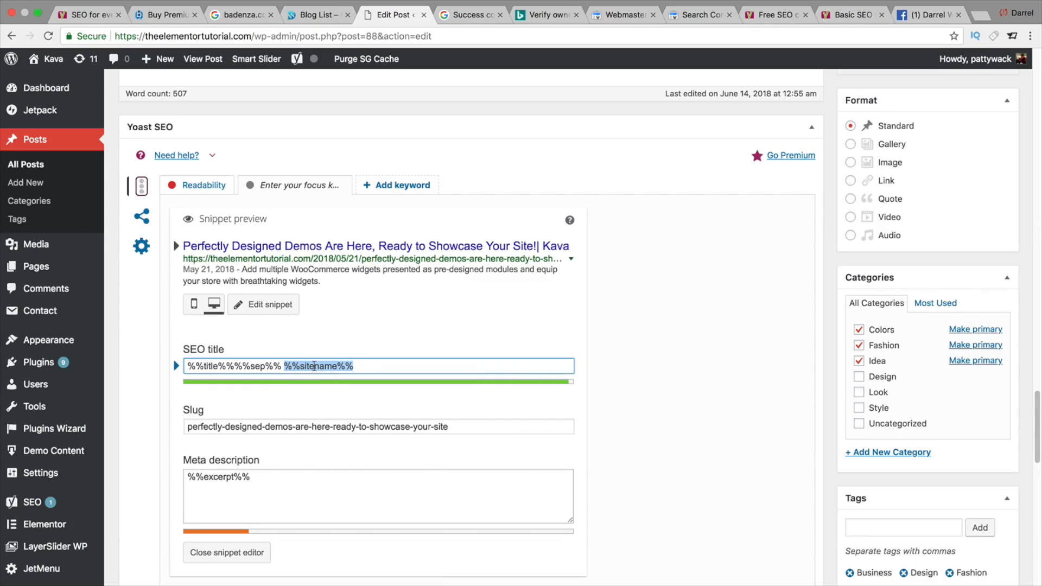
triple_click(314, 366)
key(Left)
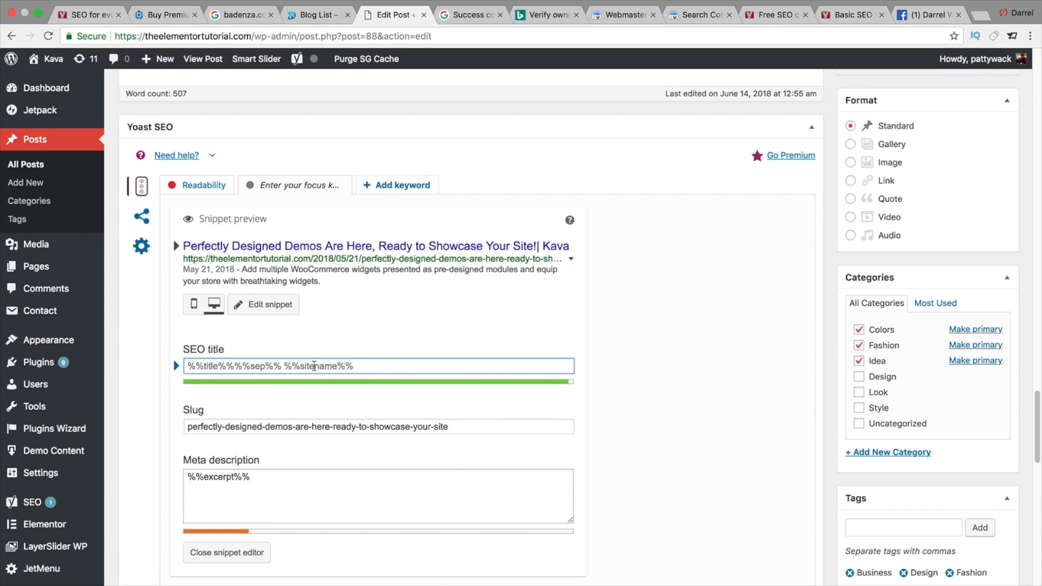
text(A)
key(BackSpace)
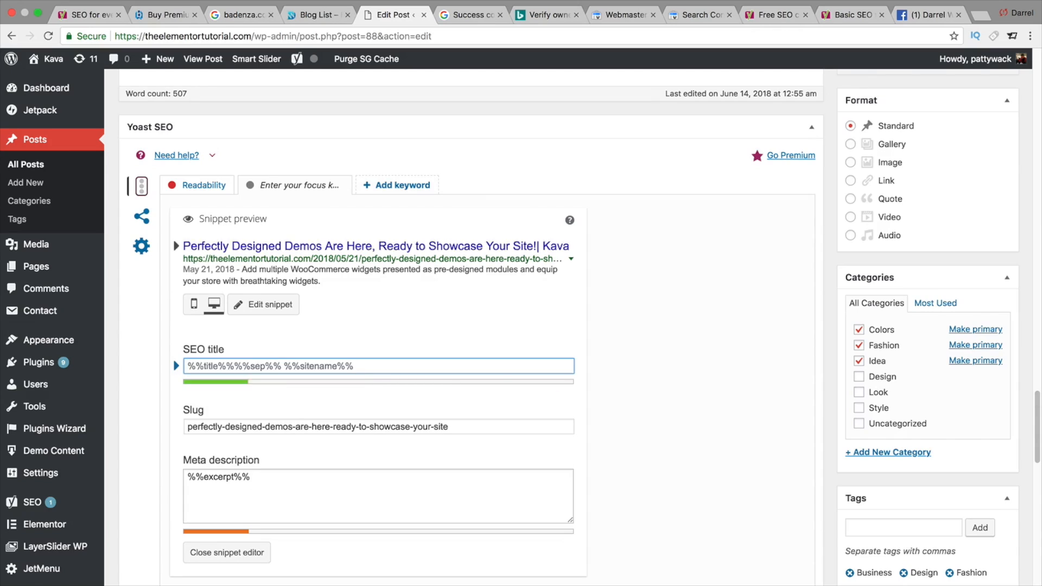
- Set the SEO title to 'This is the best yoast tutorial ever, give like or bust'
text(This is the best word)
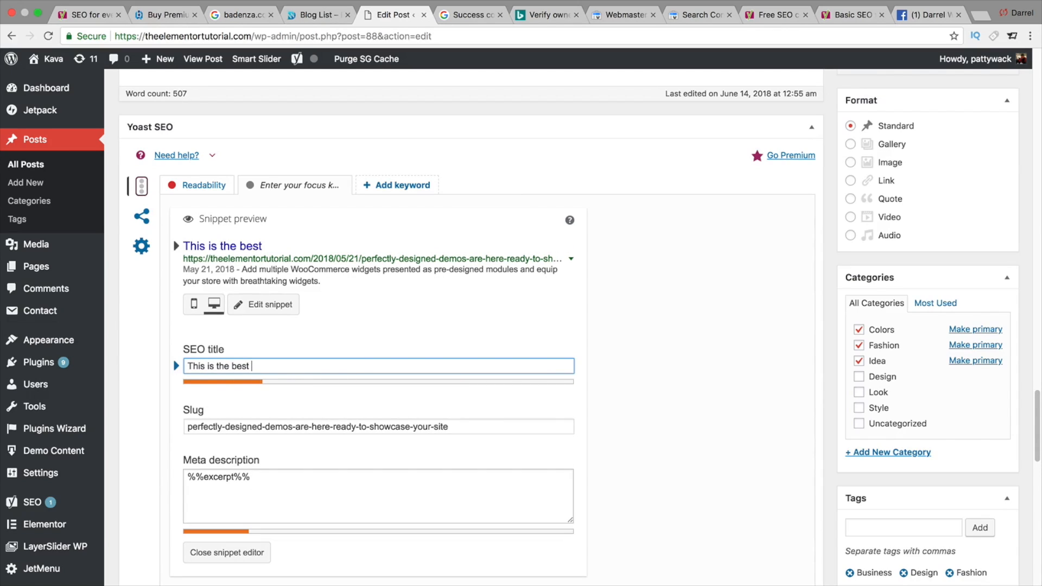
key(BackSpace)
key(BackSpace)
key(BackSpace)
key(BackSpace)
text(yoast tutorial ever)
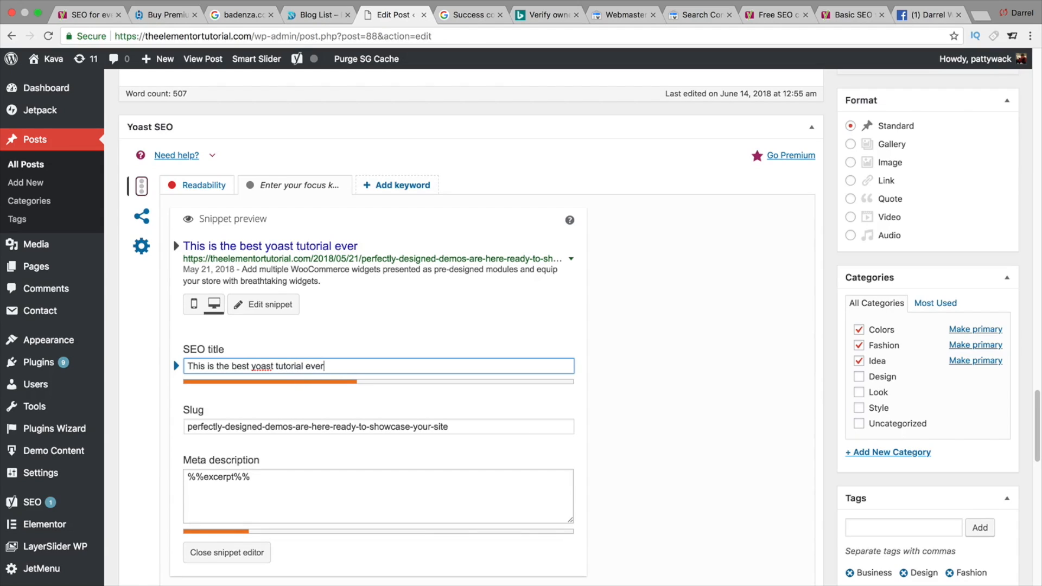
text(, give like or buy)
key(BackSpace)
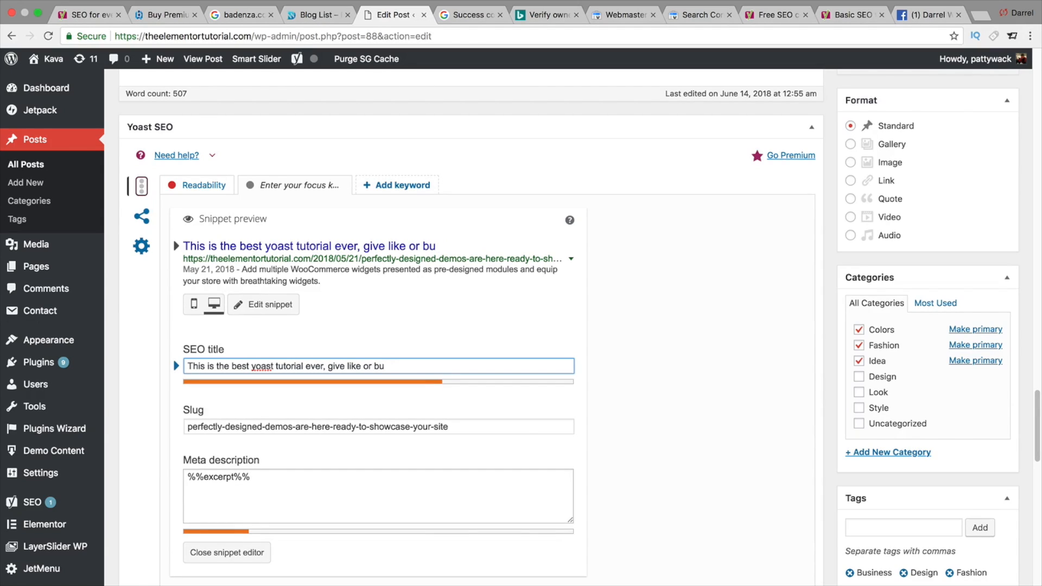
text(st)
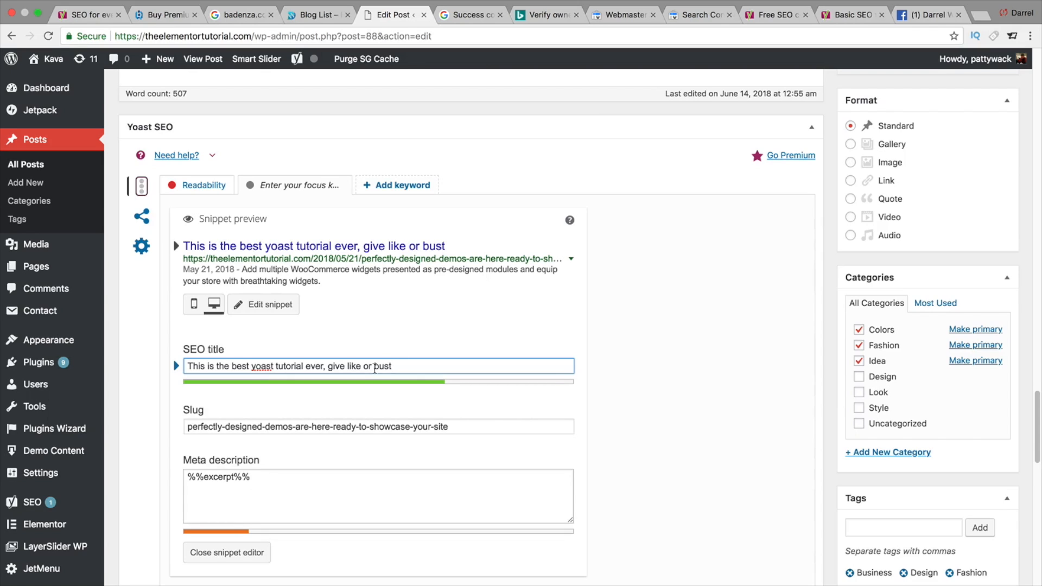
- Replace the SEO title with 'Top 10 Best Wordpress Themes For 2018 | Free Wordpress Themes'
drag(1040, 410, 1041, 444)
triple_click(365, 277)
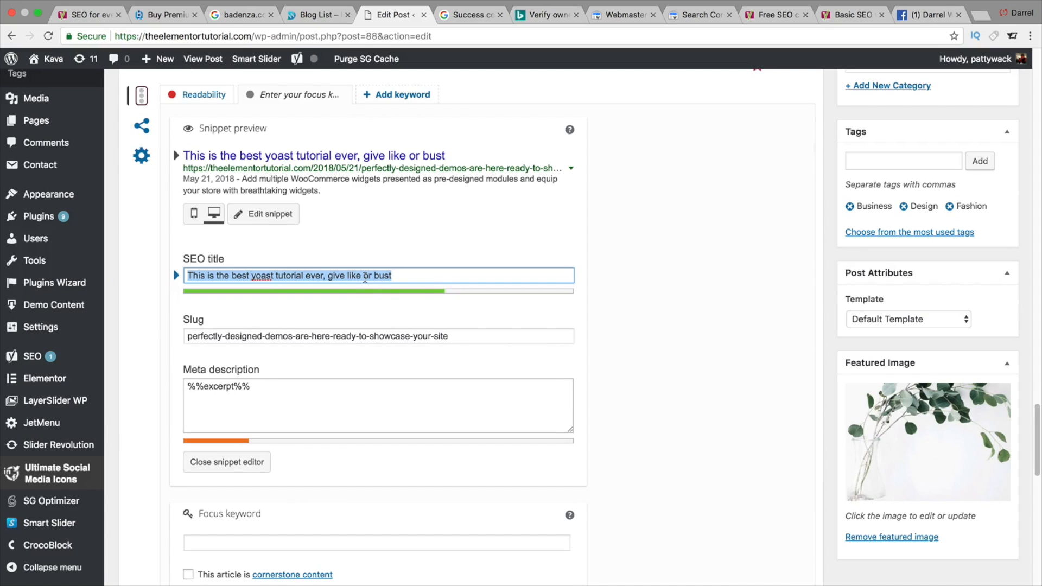
text(T)
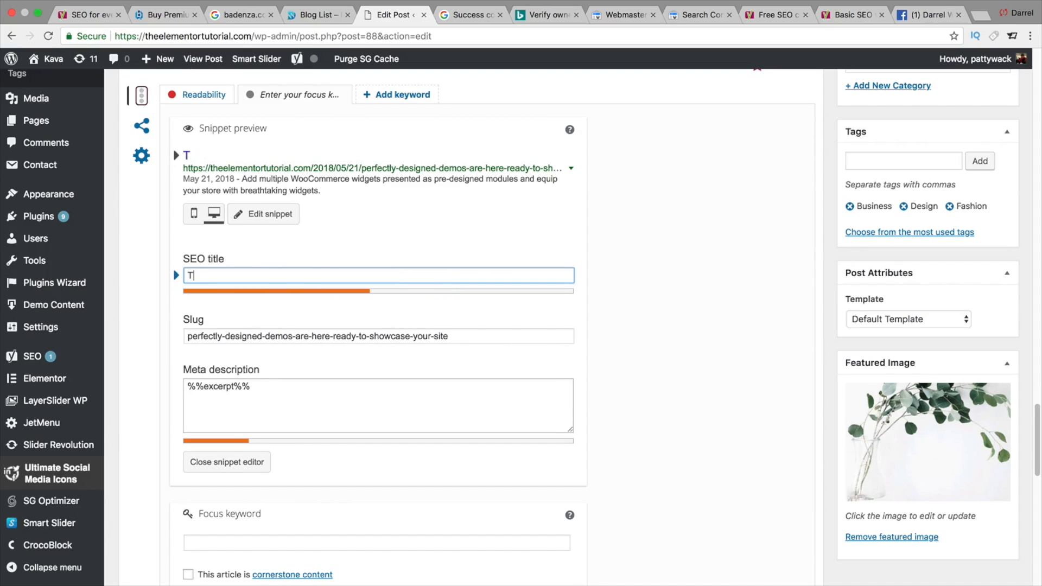
text(op 10 Best Wordpress themes)
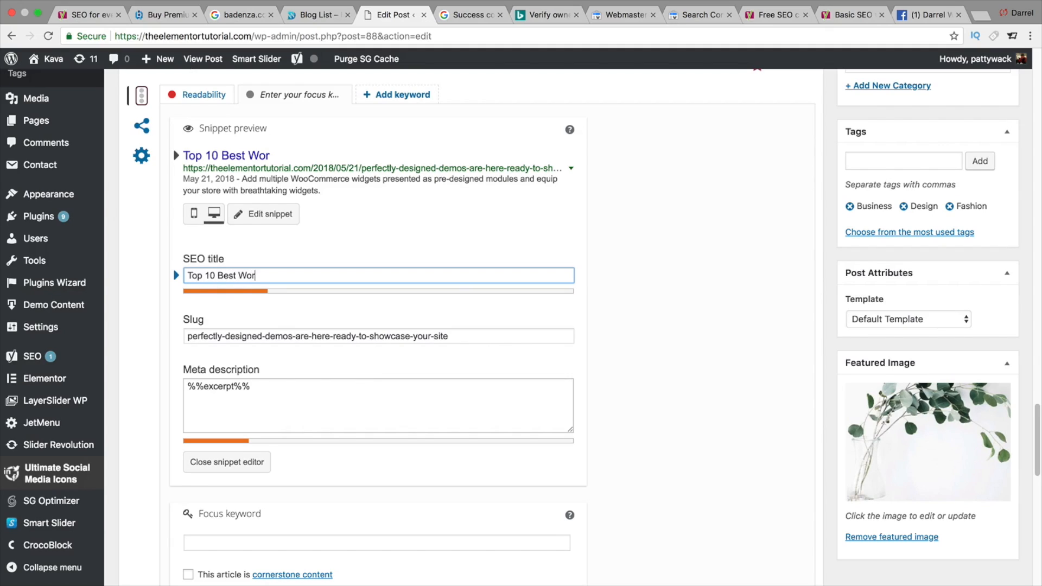
key(BackSpace)
key(BackSpace)
key(BackSpace)
key(BackSpace)
key(BackSpace)
key(BackSpace)
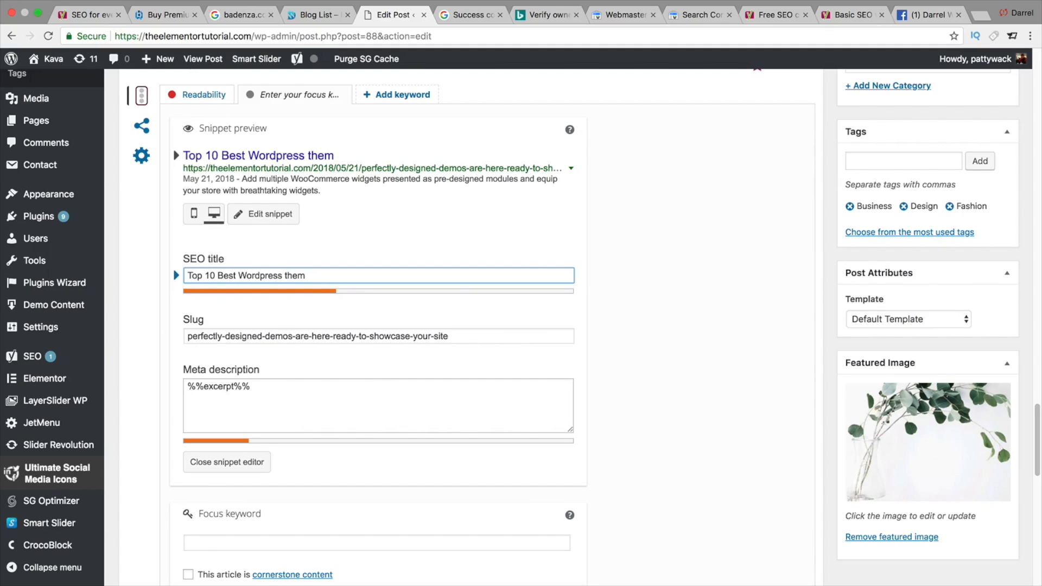
text(For)
key(BackSpace)
key(BackSpace)
key(BackSpace)
text(Themes For 2018)
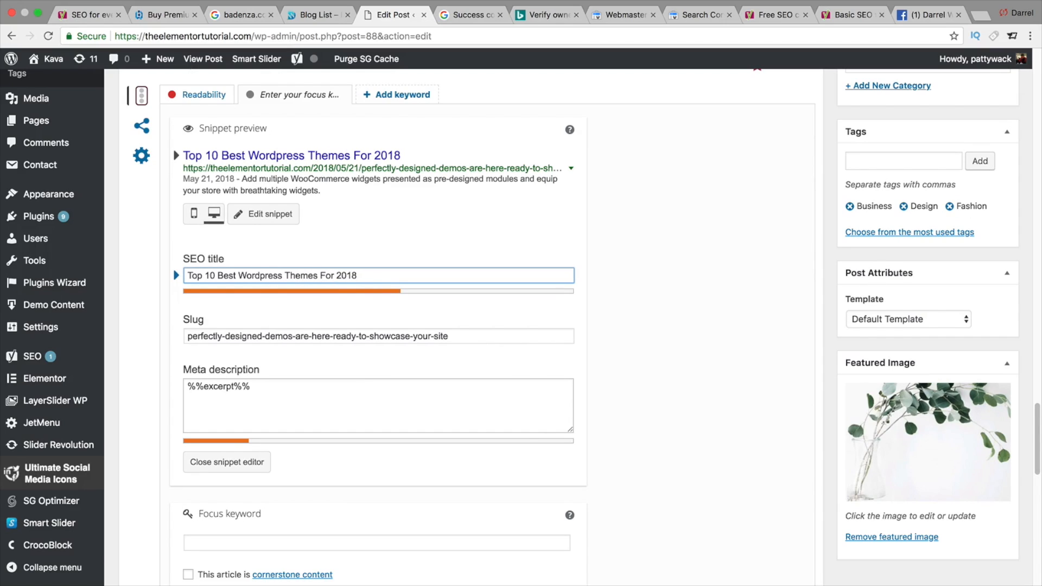
text( | Free W)
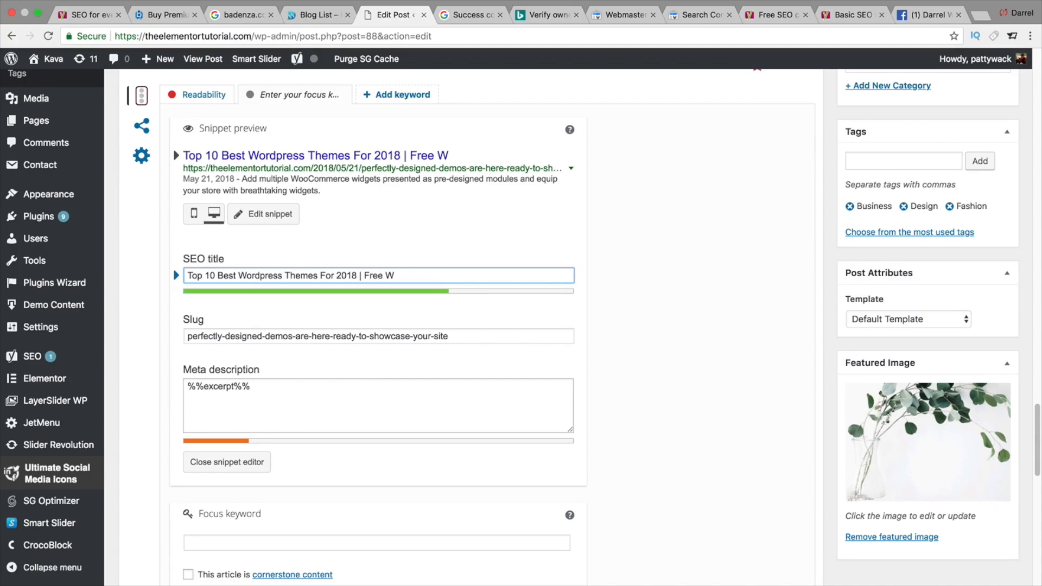
text(ordpress Th)
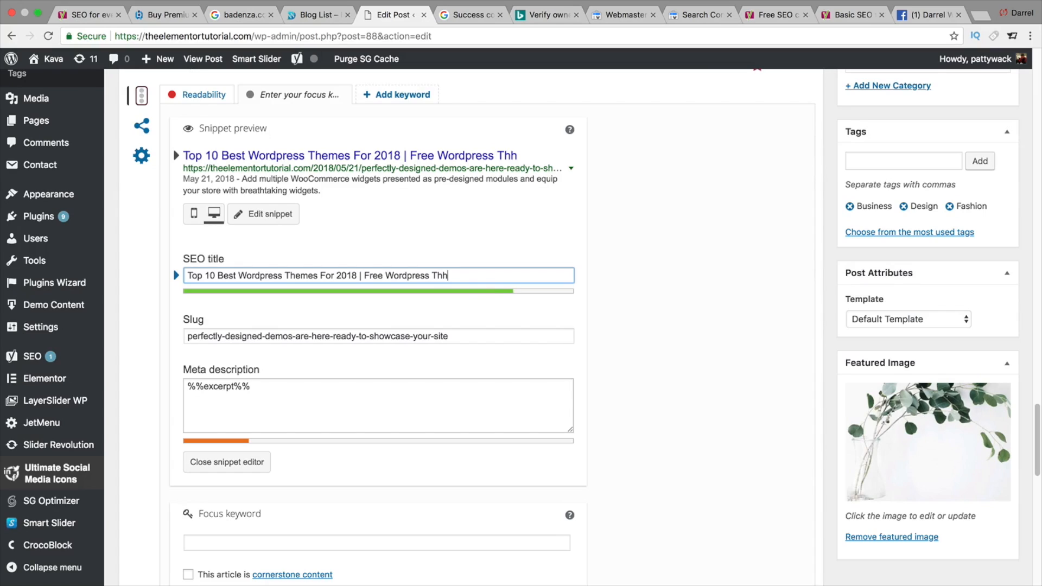
text(emes)
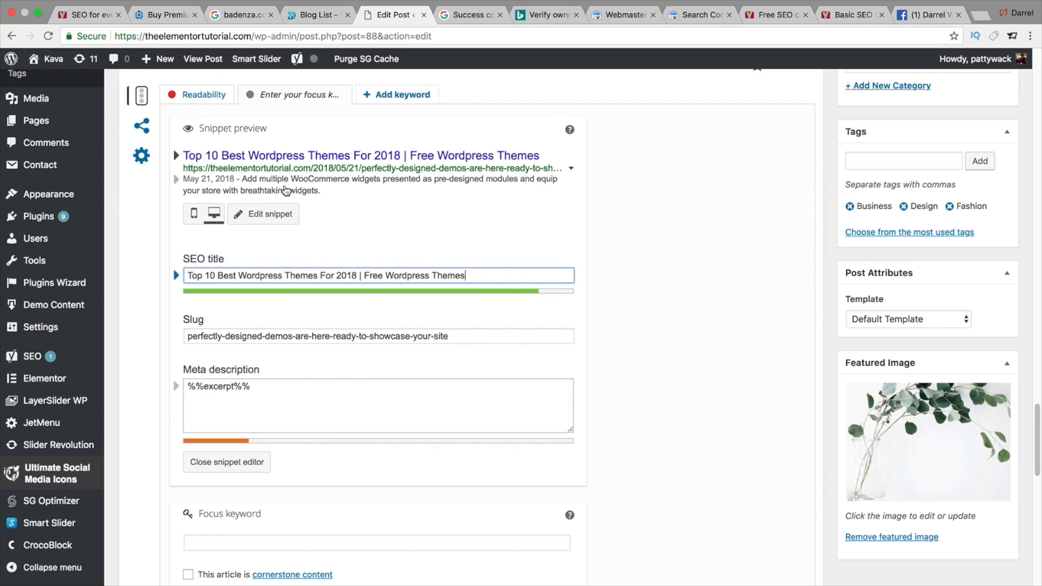
- Replace the meta description with 'Looking for the best free wordpress themes? Check our top 10 list of wordpress themes available on our website for free!'
click(309, 402)
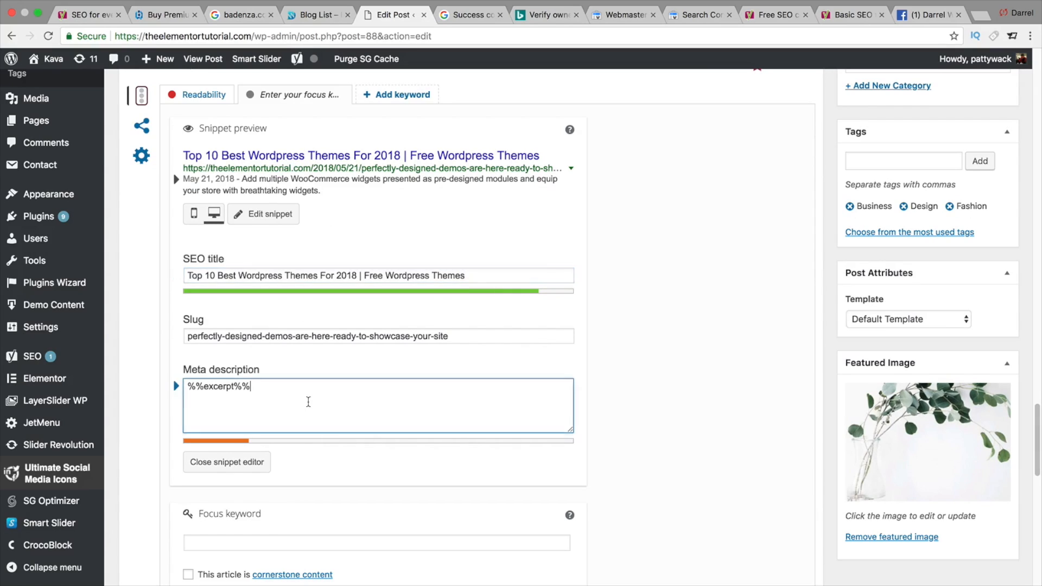
key(super+a)
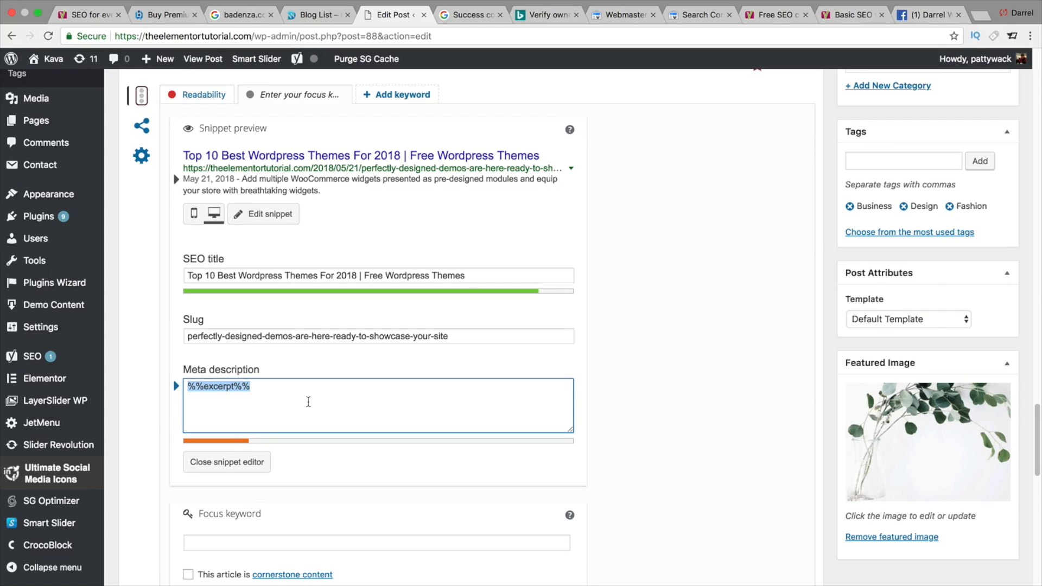
key(BackSpace)
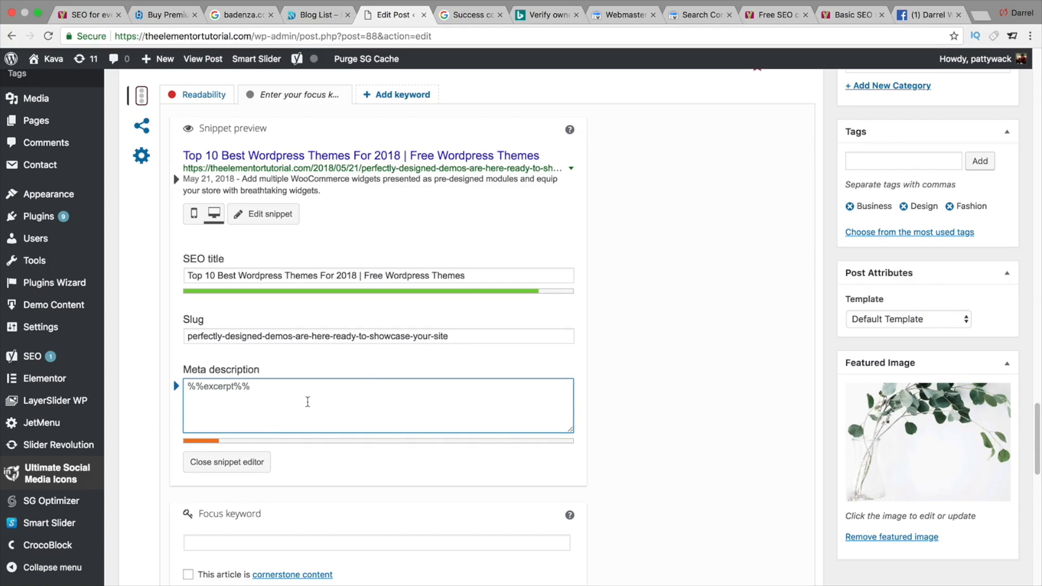
text(Lo)
key(BackSpace)
key(BackSpace)
text(Looki)
text(or t)
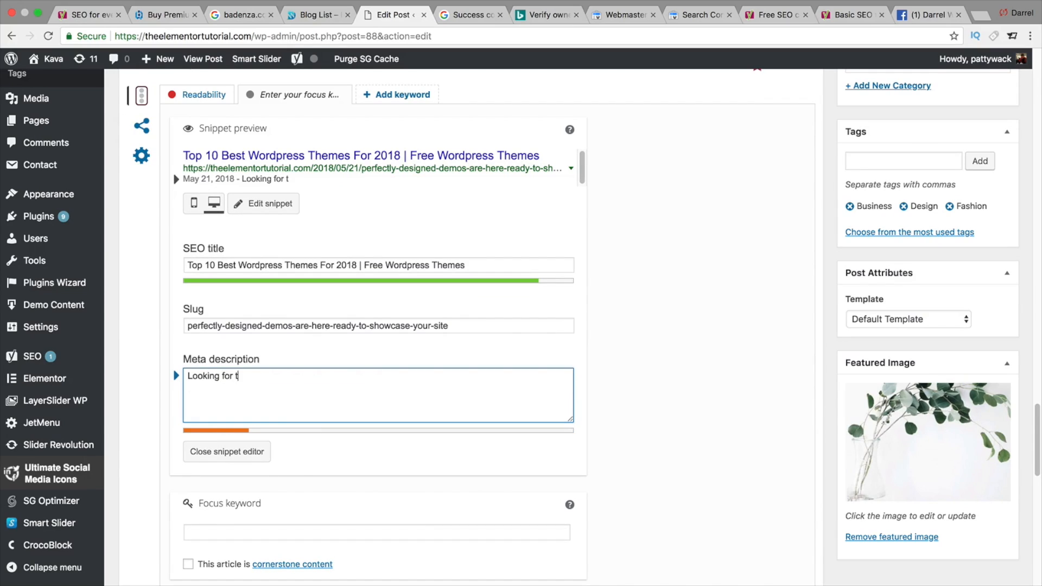
text(he best free wordpress themes? The)
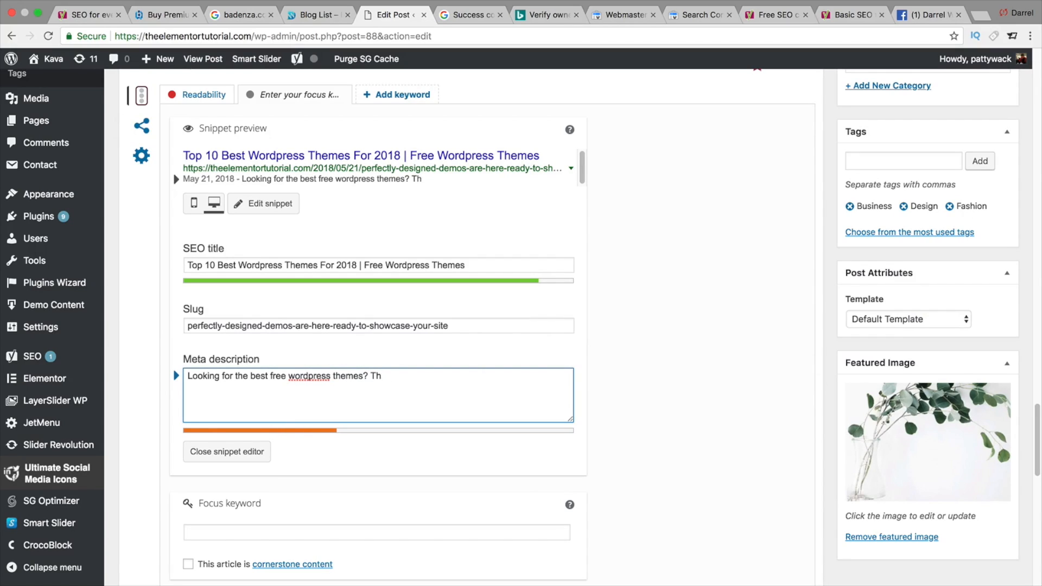
key(BackSpace)
key(BackSpace)
text(Check our top)
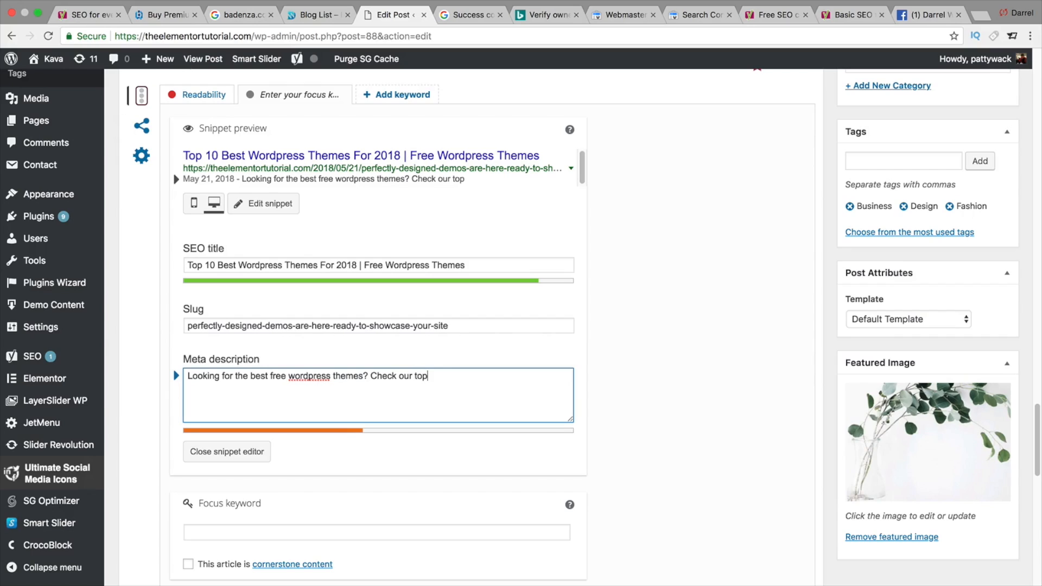
text( 10 list of wordpress themes )
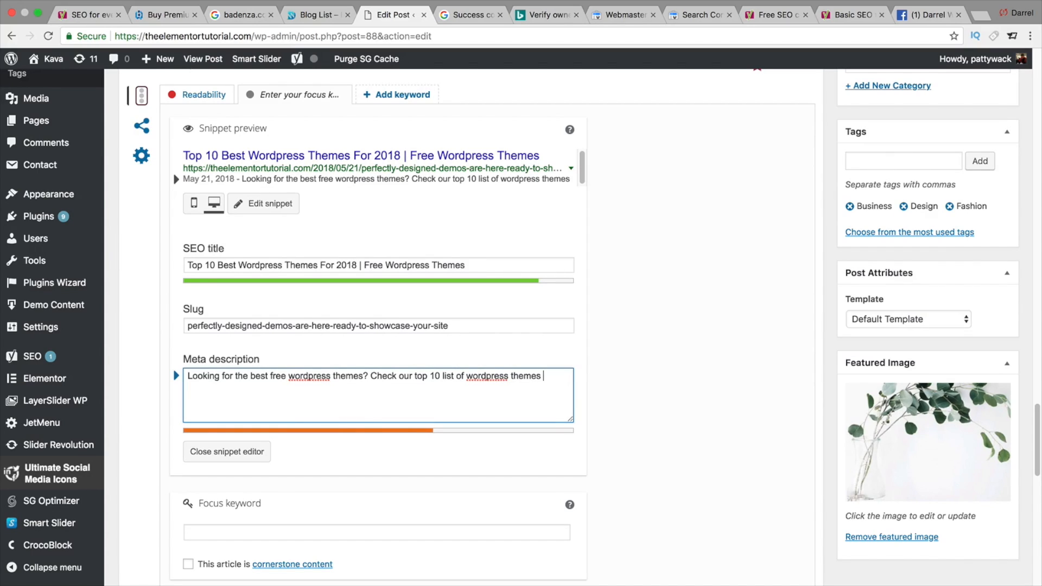
text(availab)
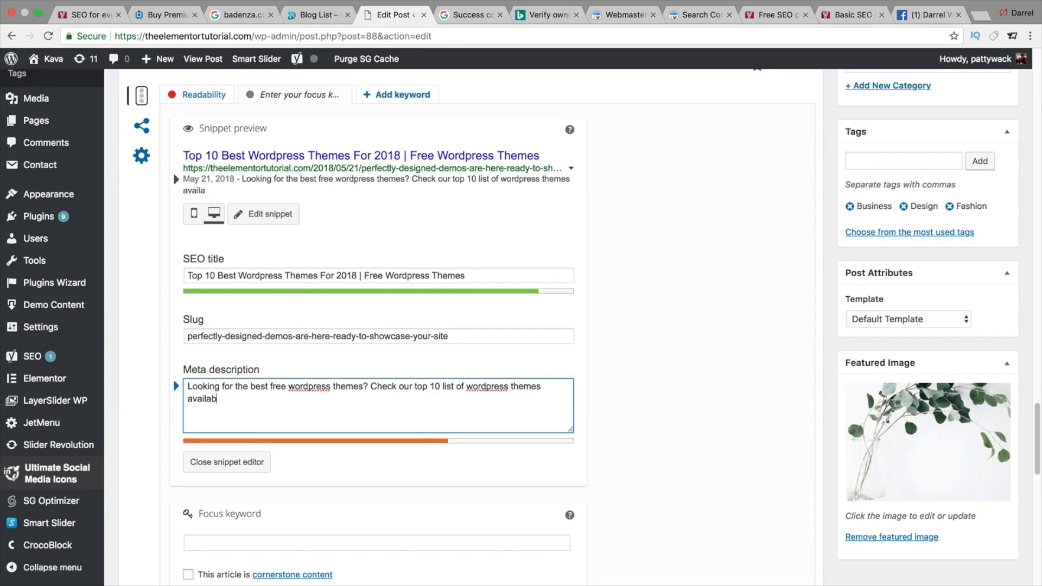
text(le on our website for)
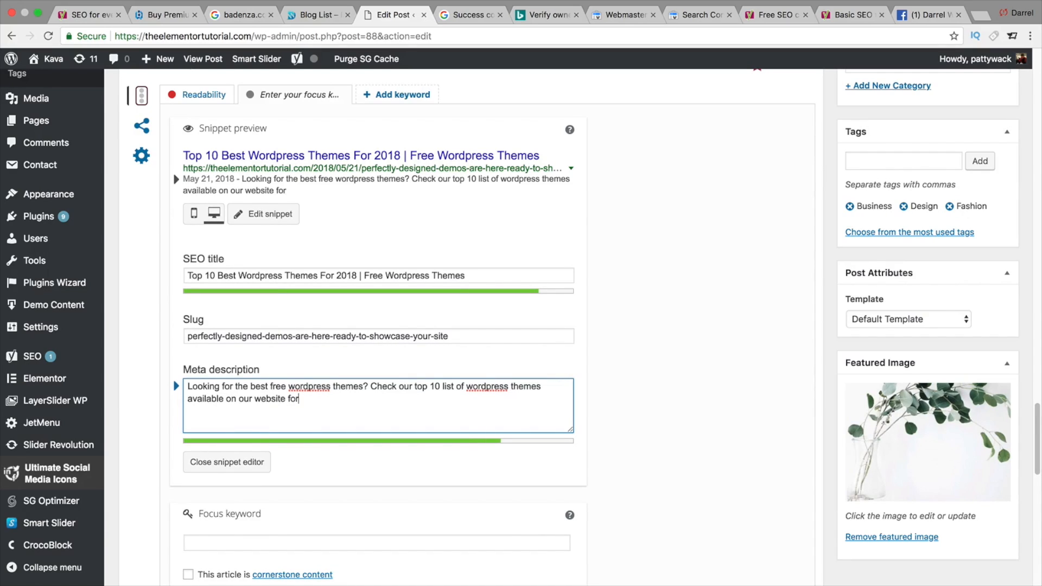
text( free!)
- Set the slug to 'Best-Wordpress Themes'
triple_click(302, 333)
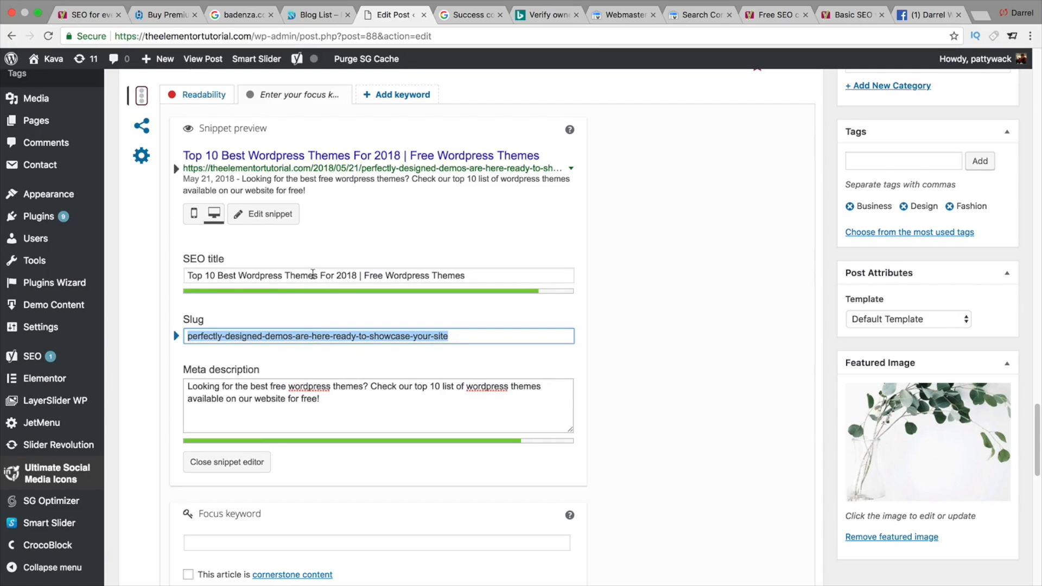
text(B)
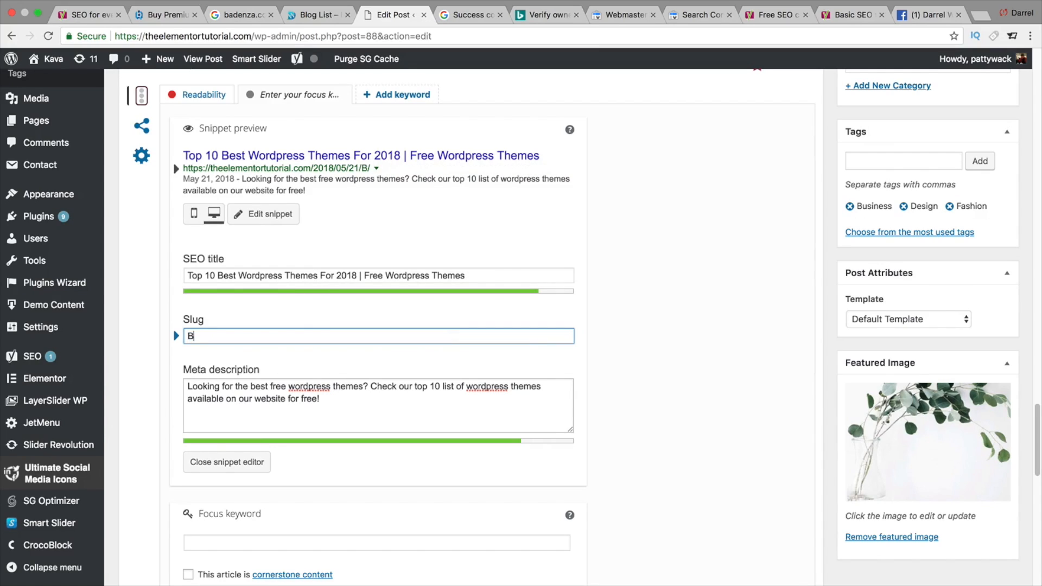
text(est-Wordpress Themes)
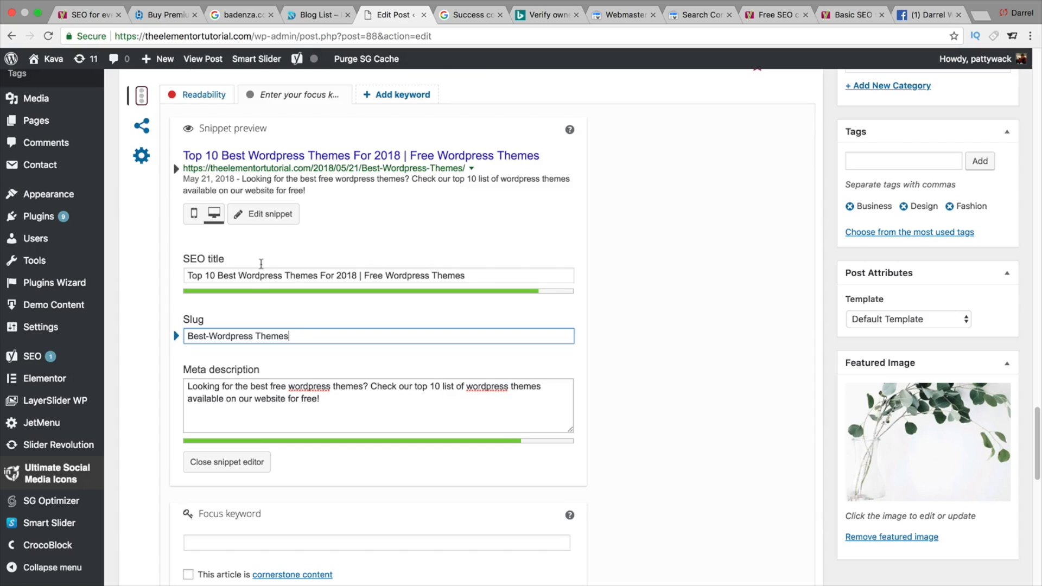
- Examine the Yoast social settings for Facebook and Twitter and the advanced settings, then return to the content analysis
click(142, 127)
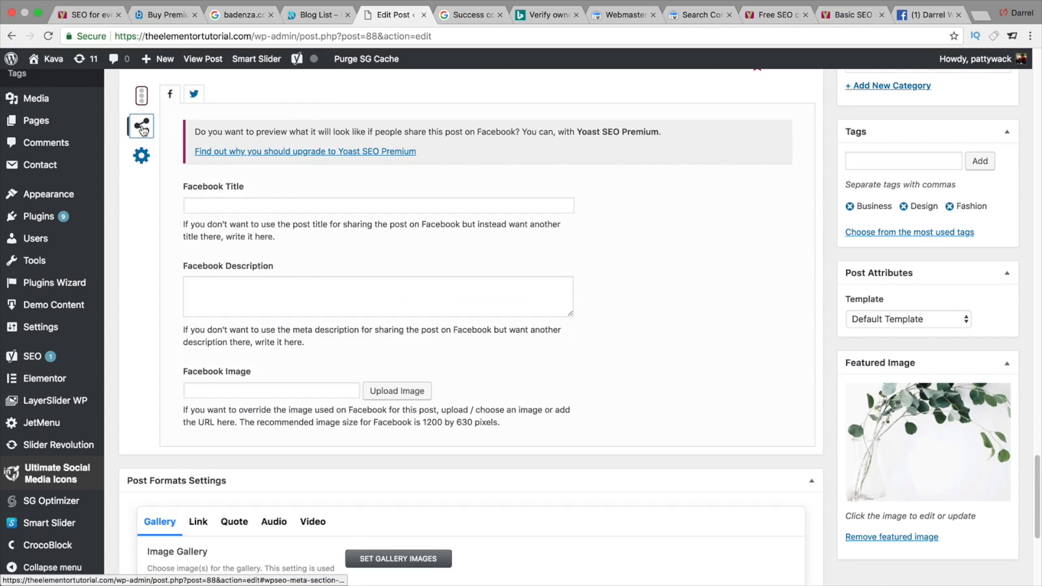
click(237, 202)
click(267, 285)
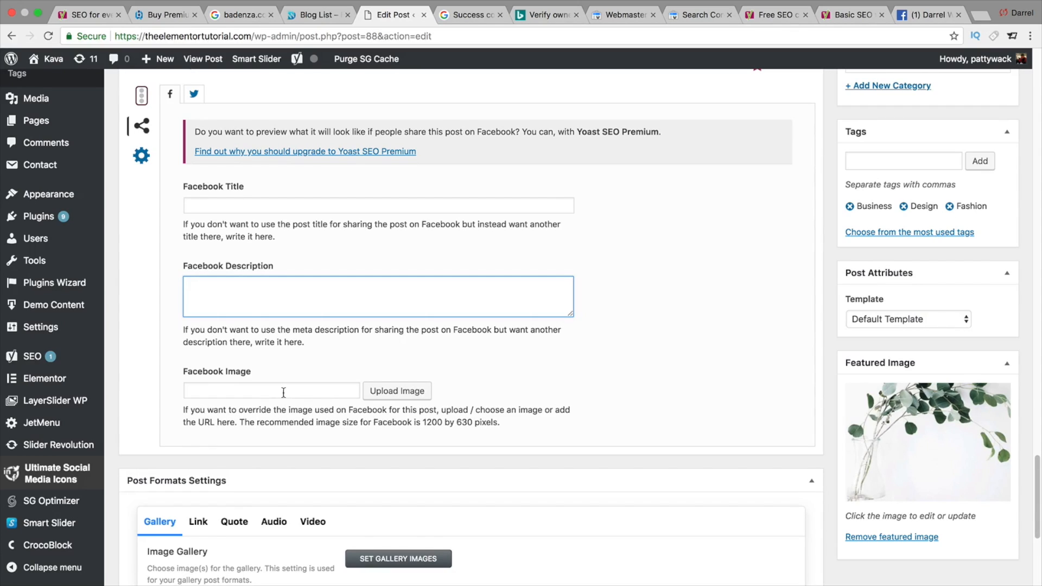
click(194, 95)
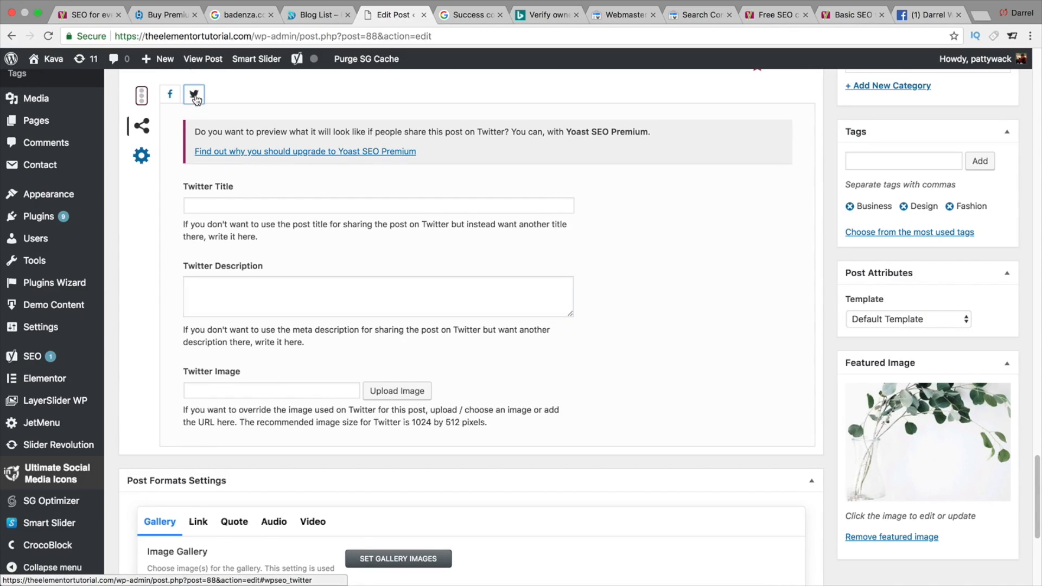
click(170, 97)
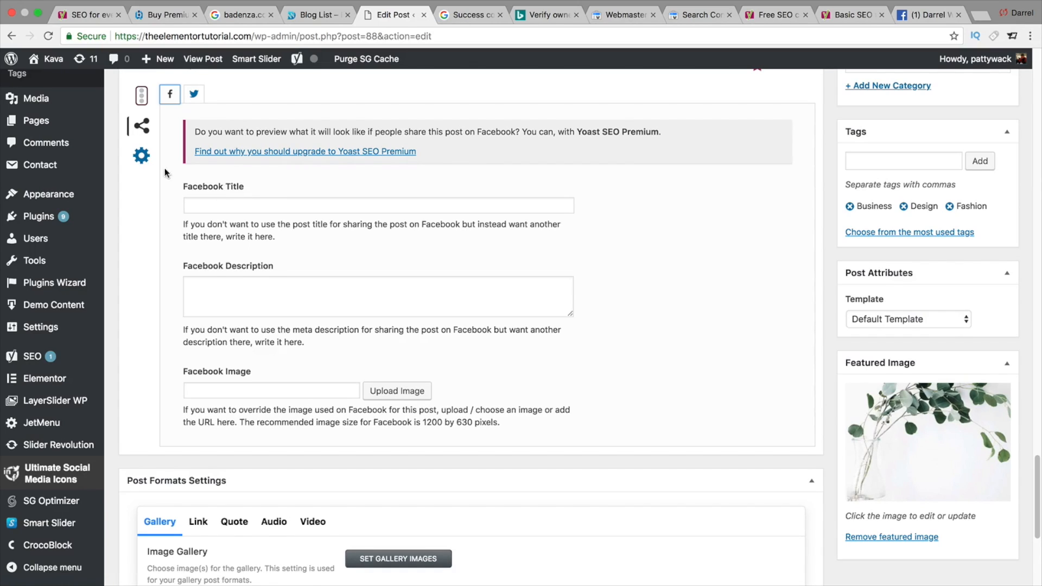
click(148, 156)
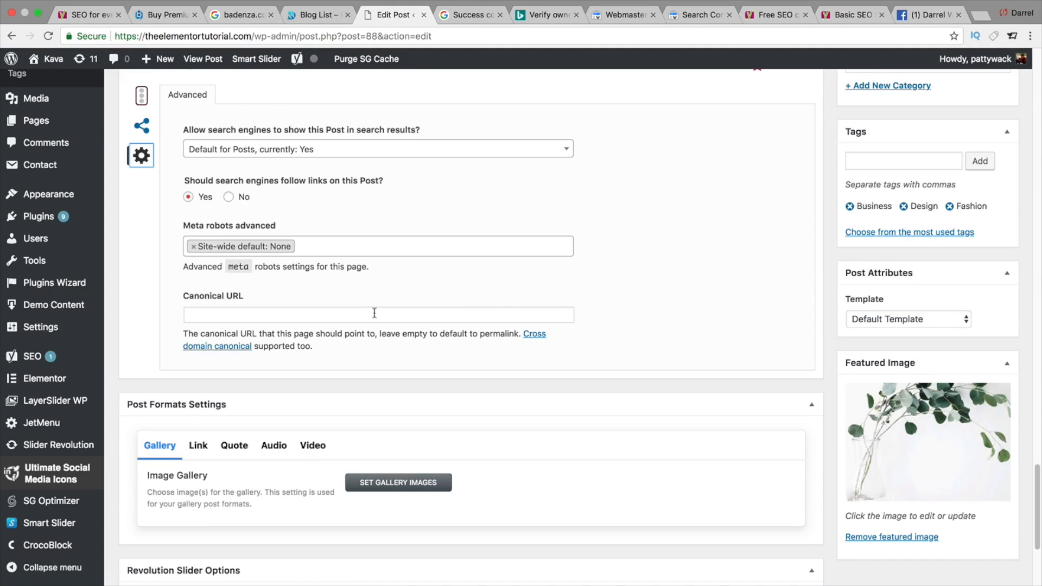
click(144, 108)
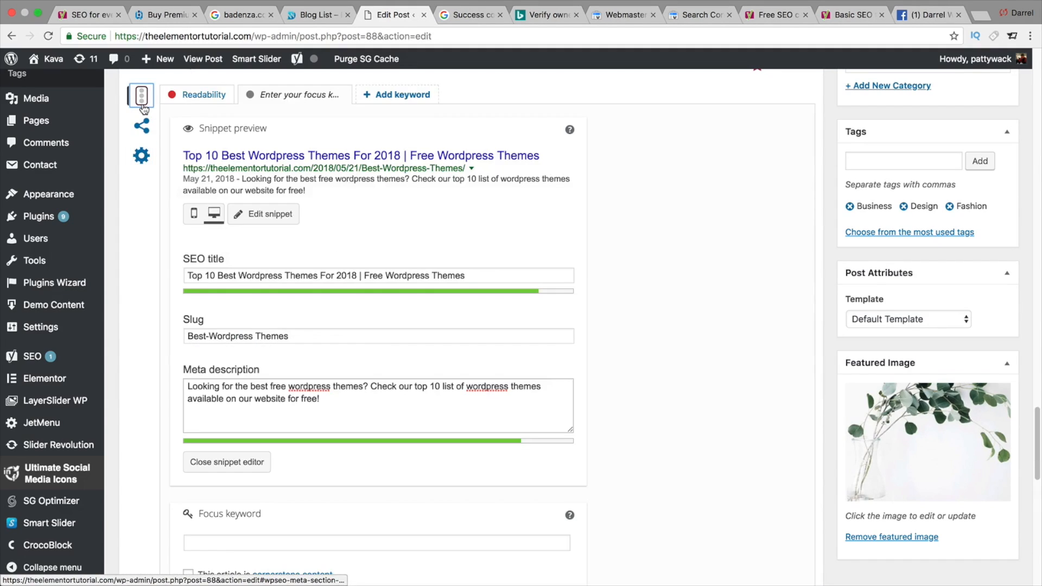
- Enter 'wordpress themes' as the focus keyword and submit it, updating the post
scroll(427, 366, down, 5)
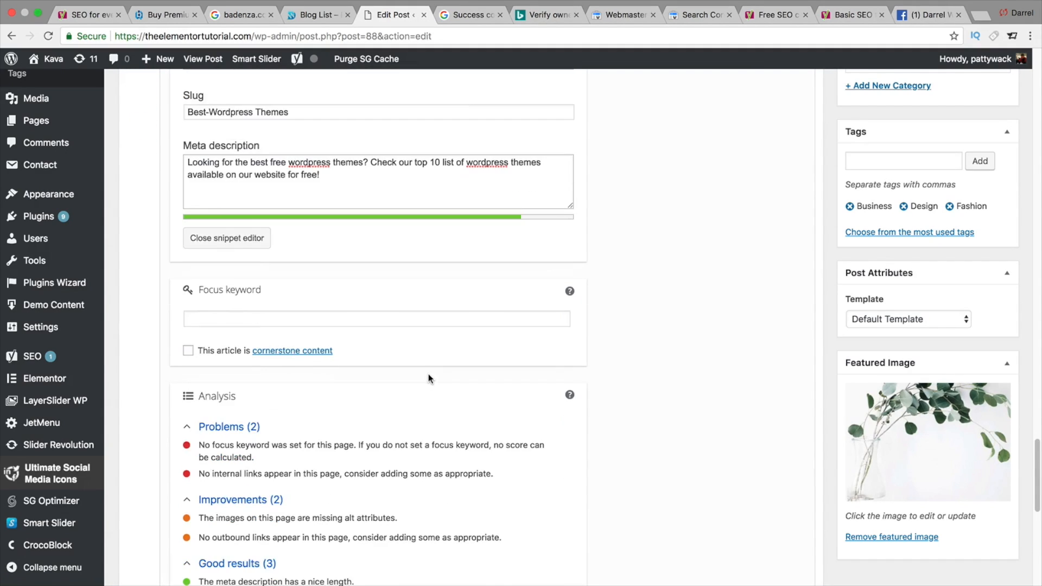
scroll(428, 378, down, 3)
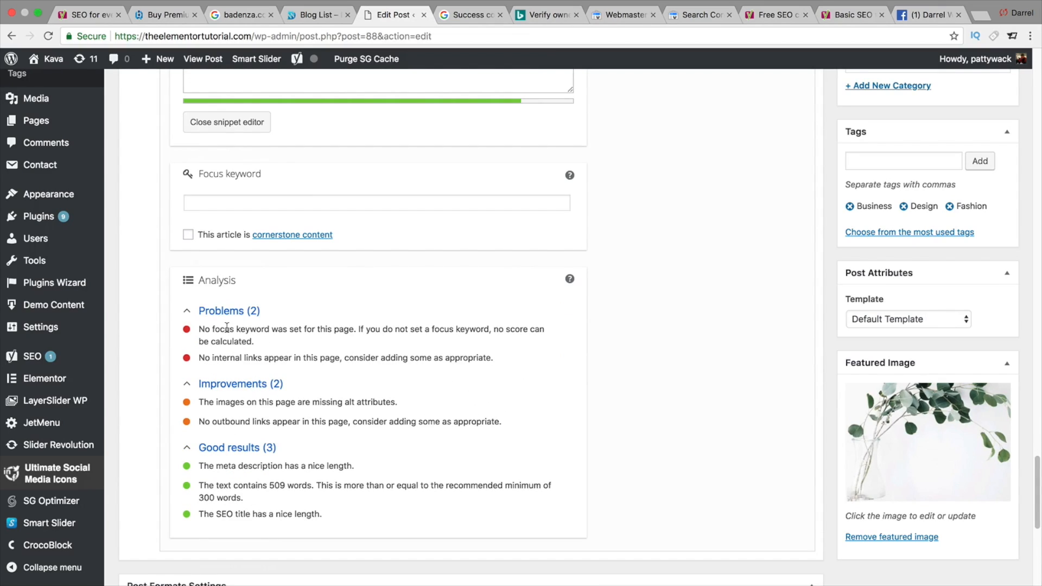
click(305, 204)
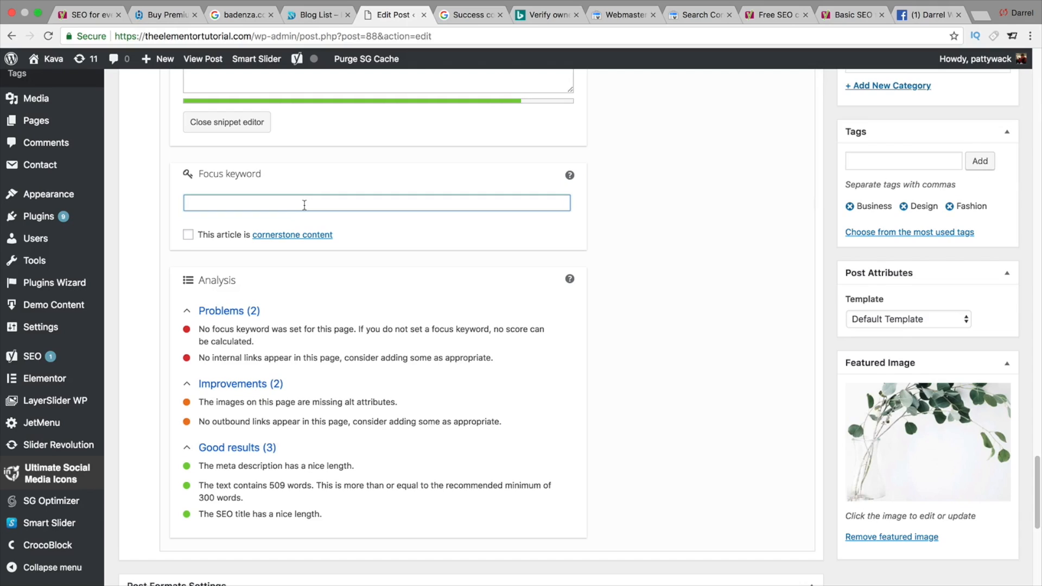
text(wordpress themes)
key(Return)
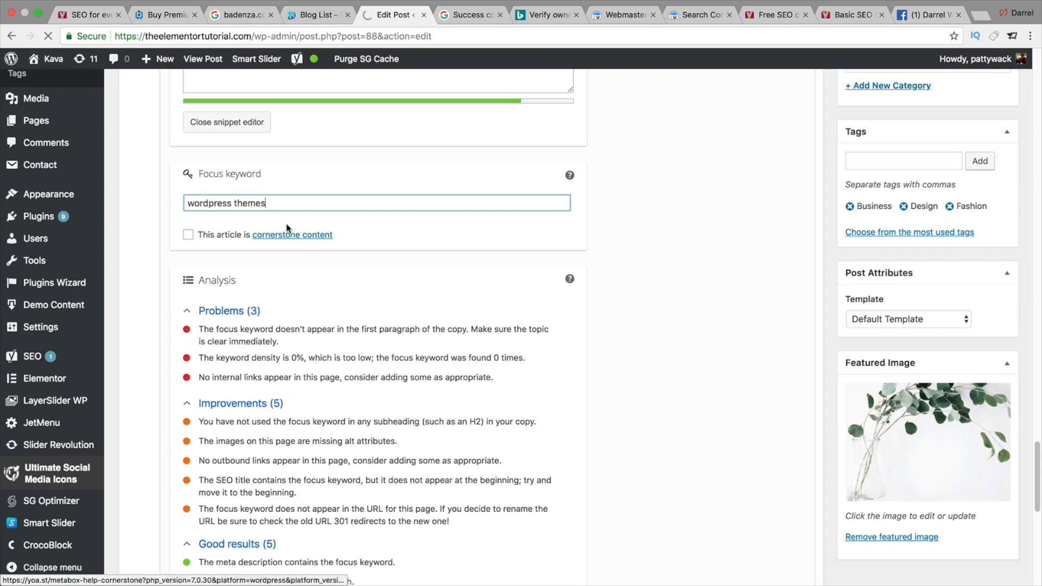
- Scroll through the updated post editor to review the content and the Publish box
drag(281, 201, 188, 204)
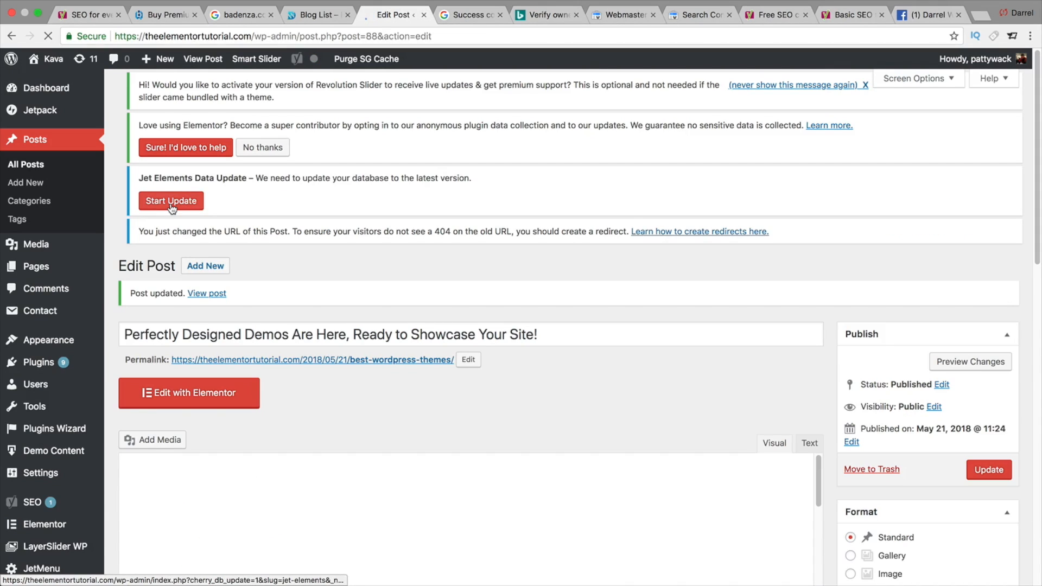
scroll(348, 285, down, 20)
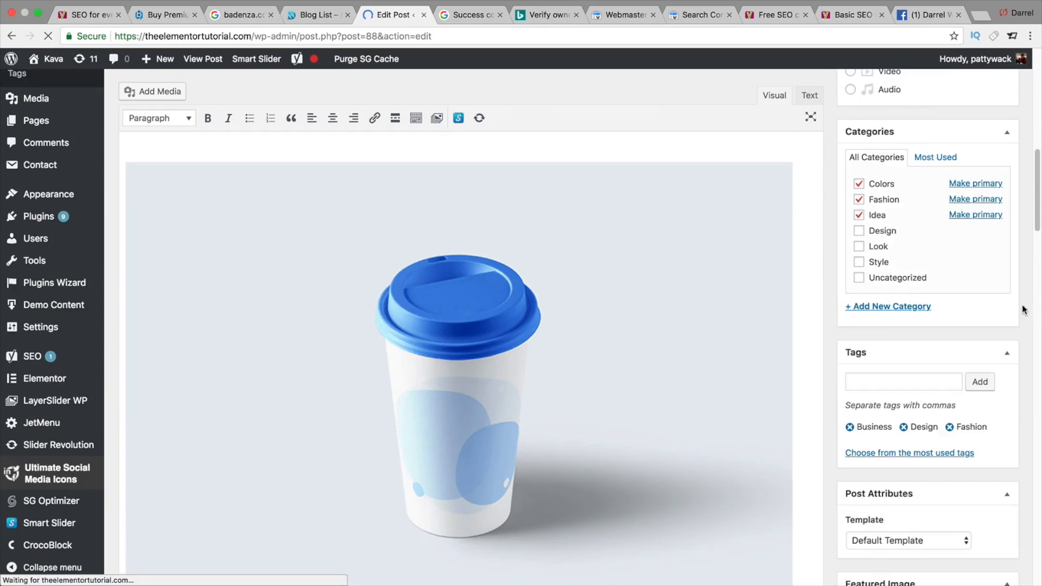
scroll(853, 350, down, 8)
scroll(616, 380, up, 2)
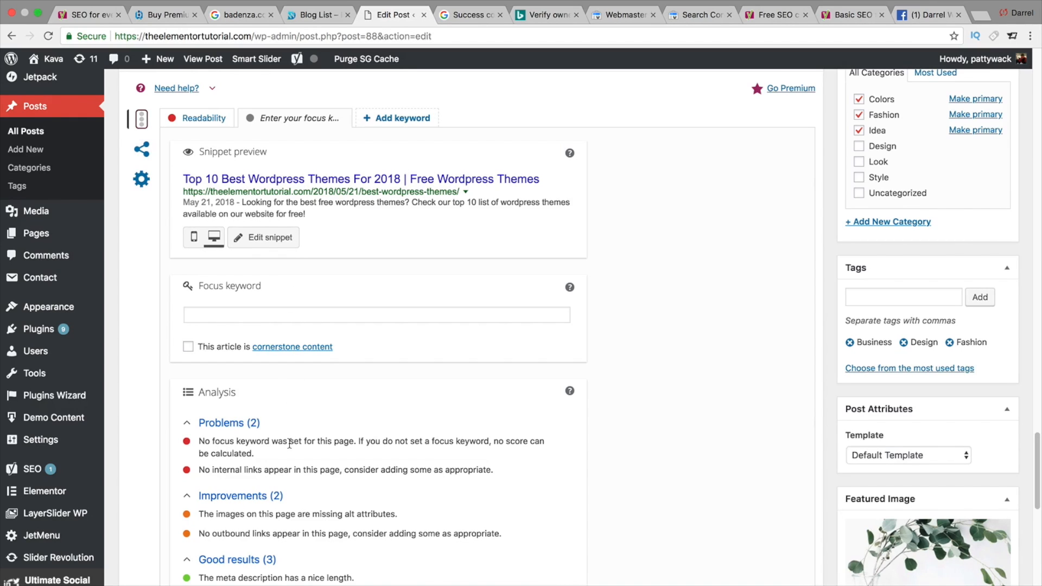
drag(1038, 471, 1011, 226)
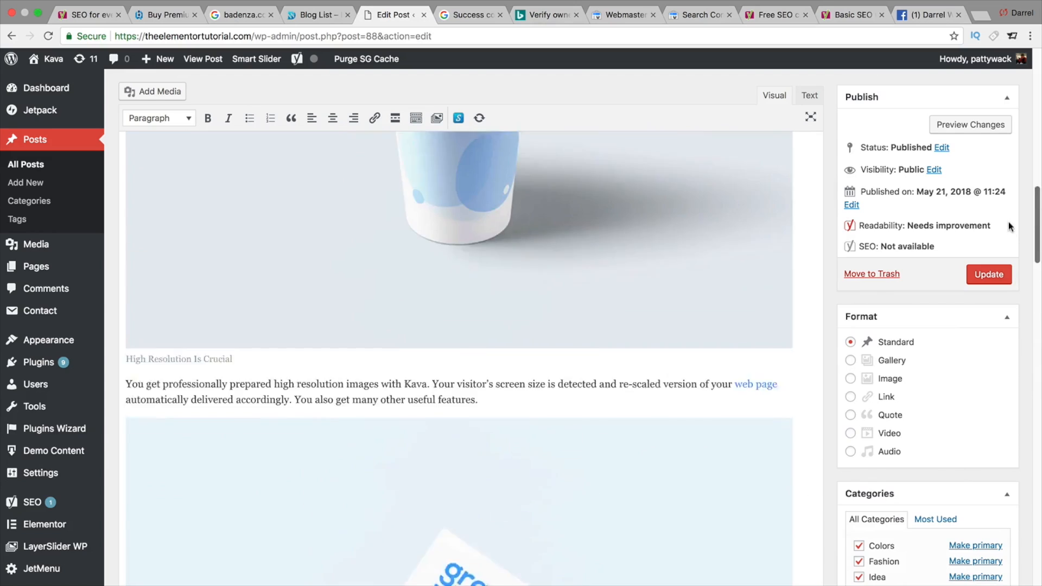
scroll(1007, 206, up, 8)
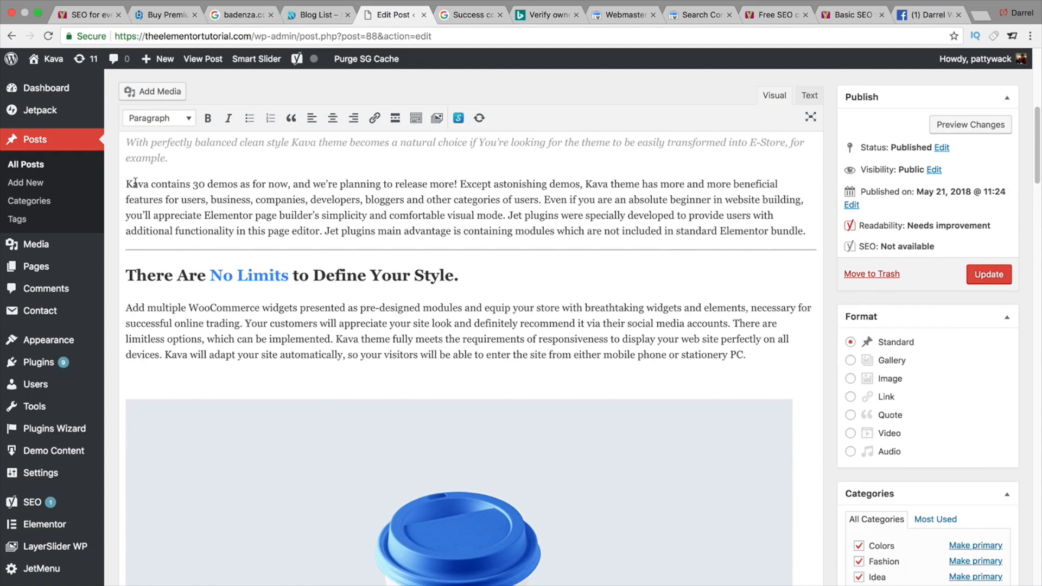
- Insert 'is the free wordpress theme we recommend' after 'Kava' and 'for wordpress themes' after 'Jet plugins' in the opening paragraph
click(126, 184)
text(is the )
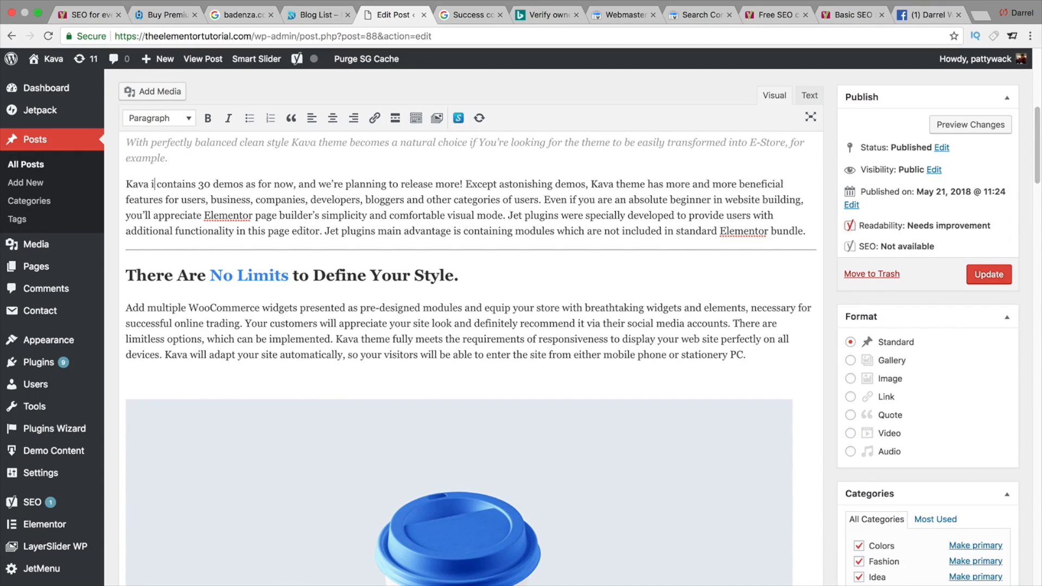
text(free w)
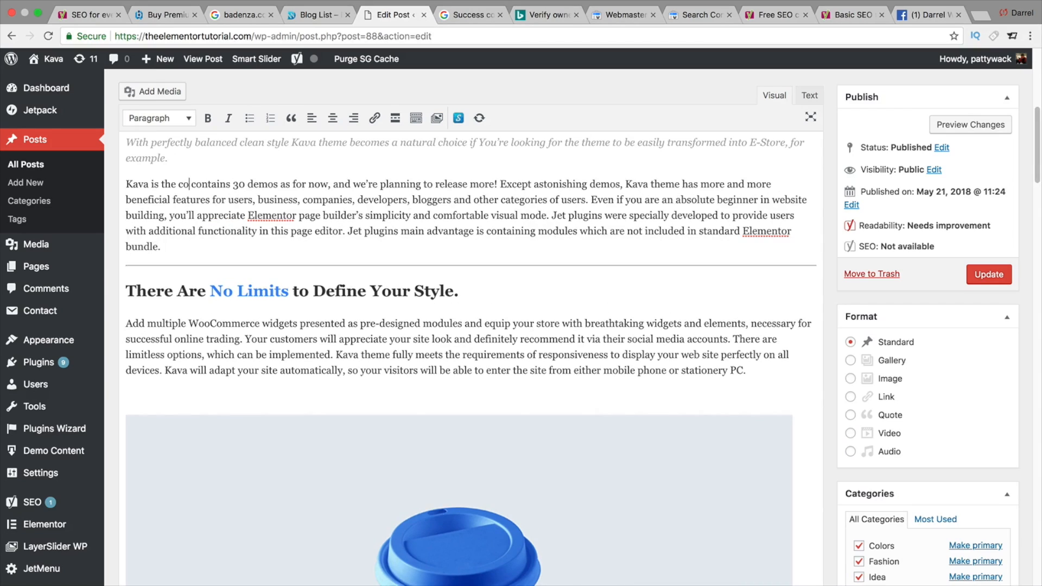
text(ordpress theme we)
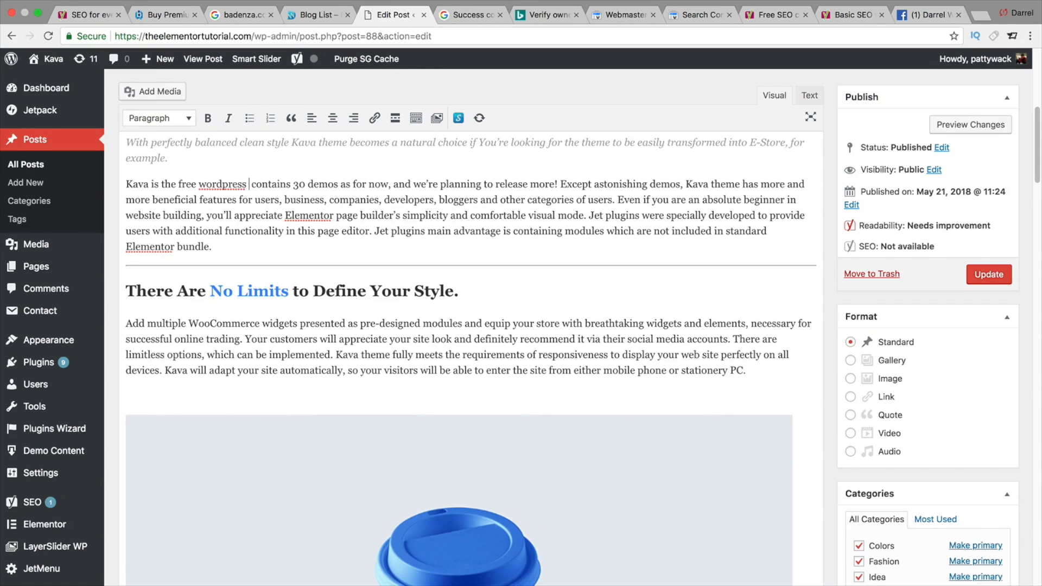
text( recommend)
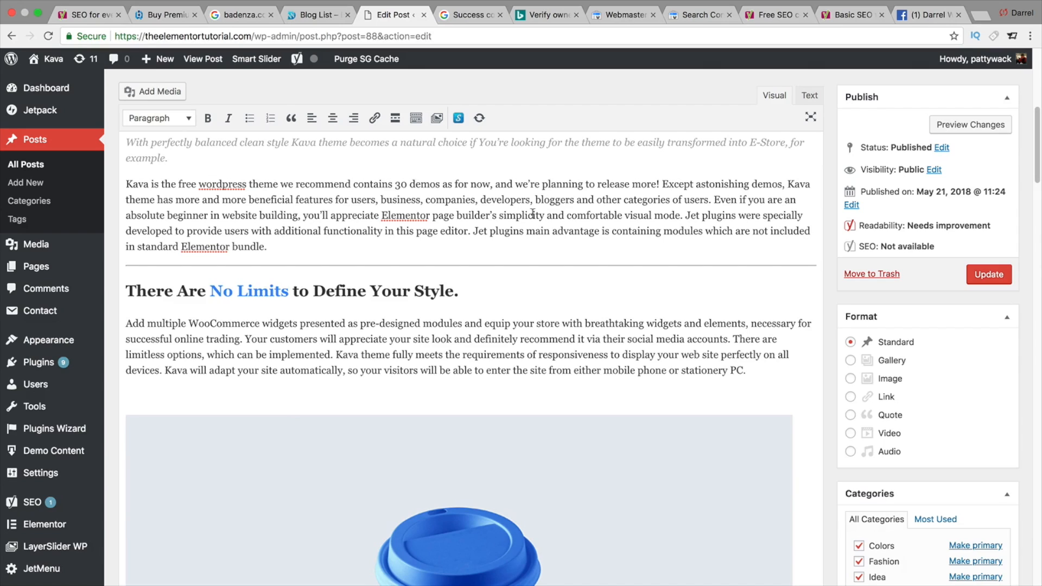
click(738, 215)
text(for  )
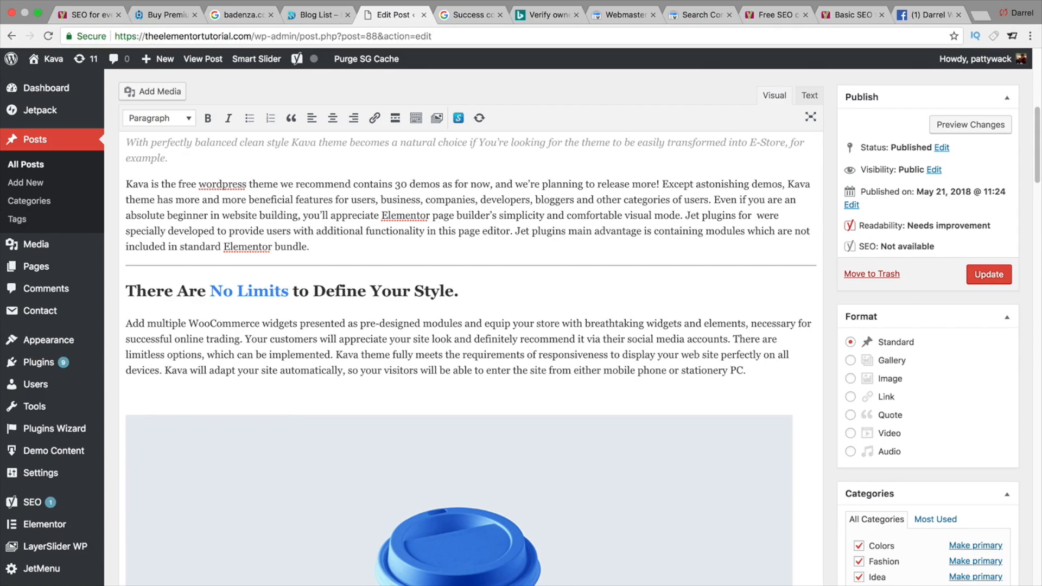
text(wordpress themes)
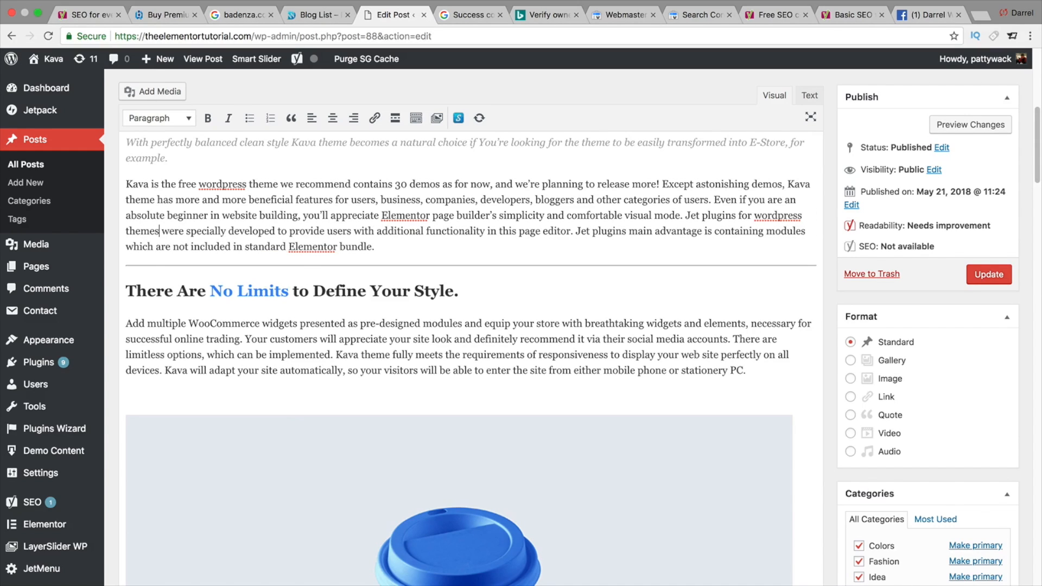
- Add 'wordpress theme' after 'Kava' in the Lifetime Subscription paragraph
scroll(722, 217, down, 10)
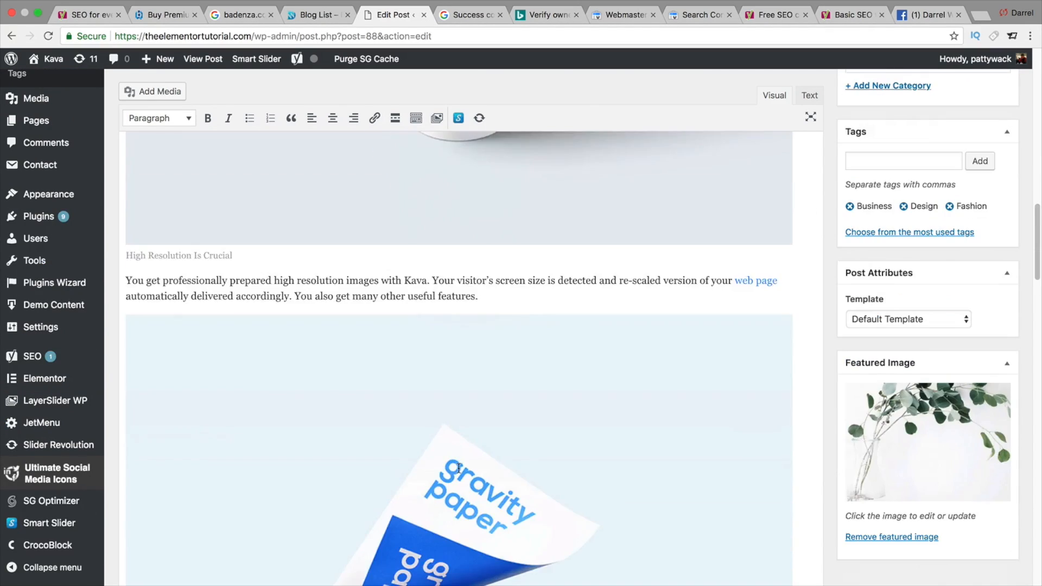
scroll(459, 468, down, 10)
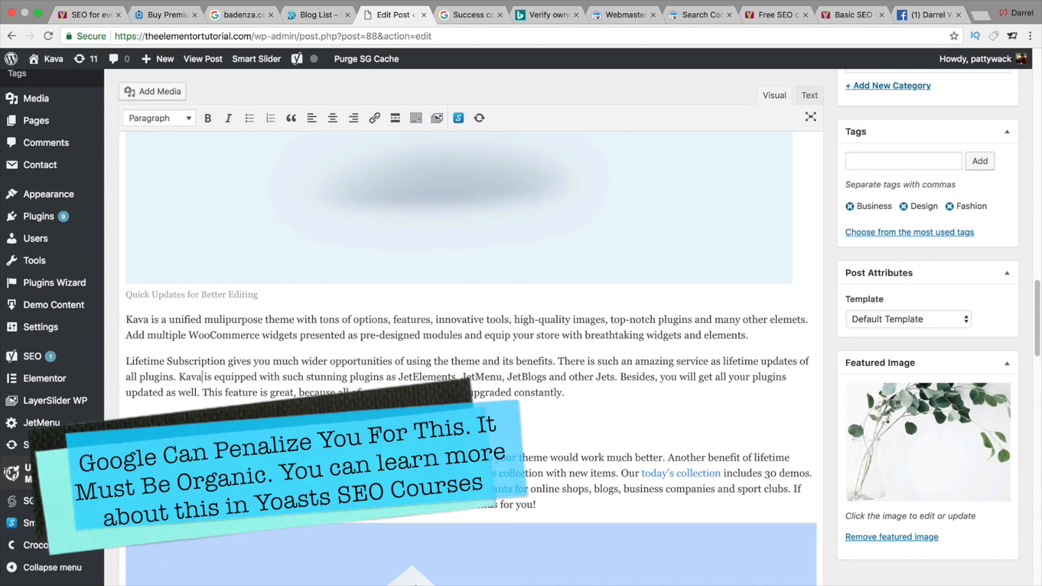
text(wordpress theme)
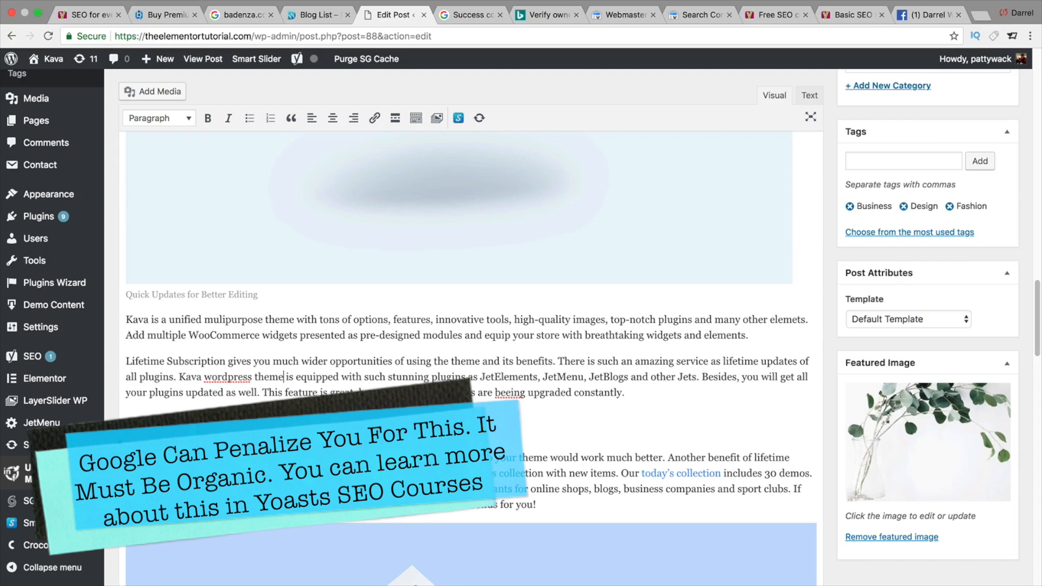
- Extend the sentence ending 'beneficial for every user' with 'for their wordpress themes'
scroll(271, 353, down, 10)
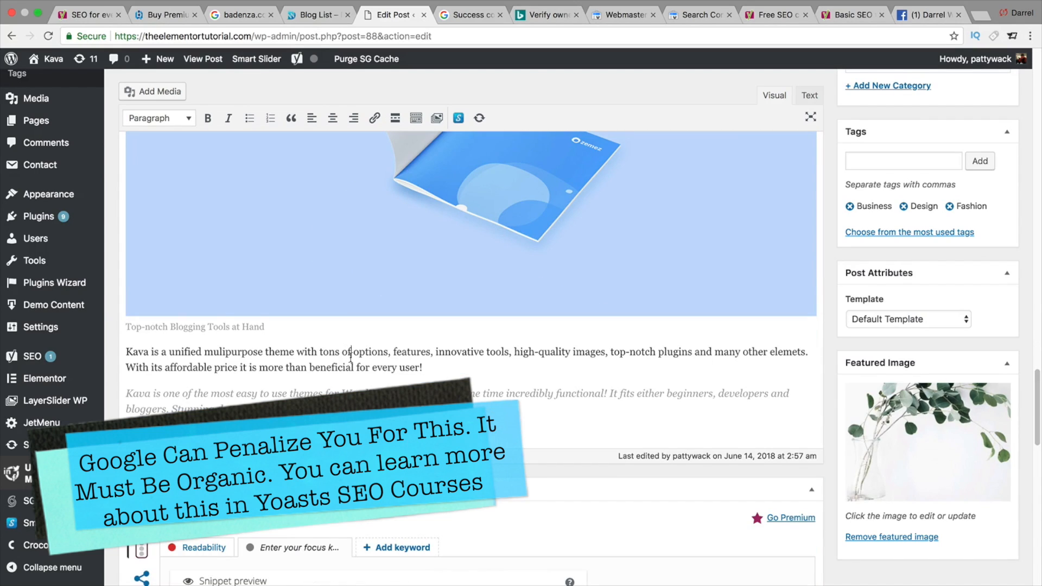
click(426, 364)
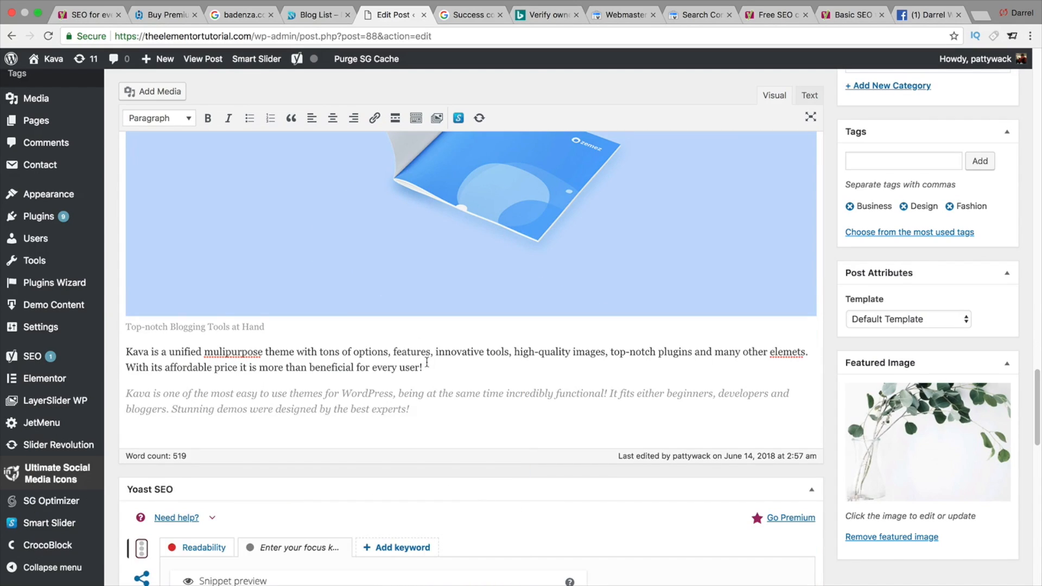
text(beneficial for every user for their wordpress themes)
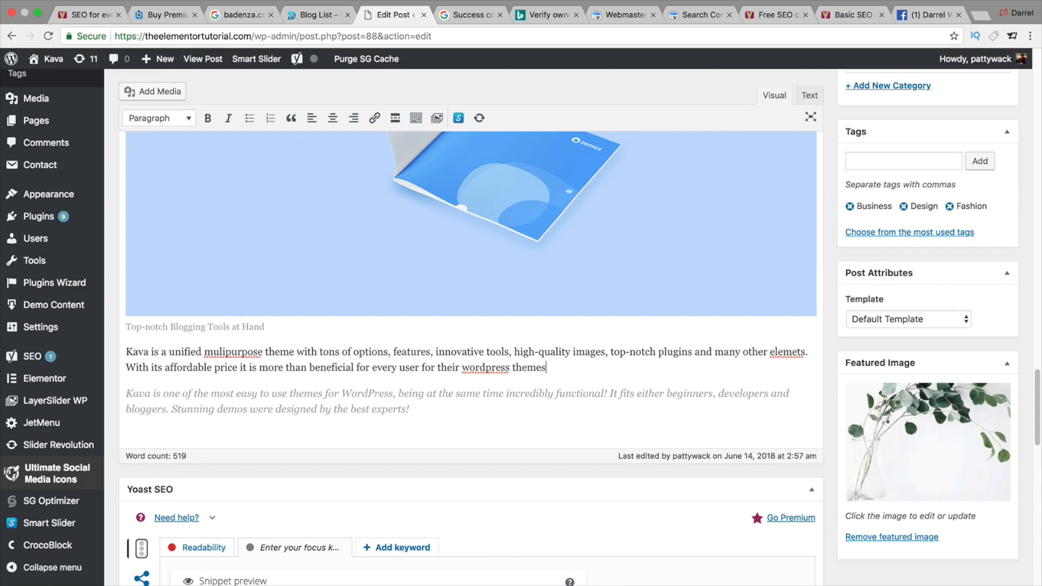
- Enter 'wordpress theme' as the Yoast focus keyword
scroll(426, 362, down, 9)
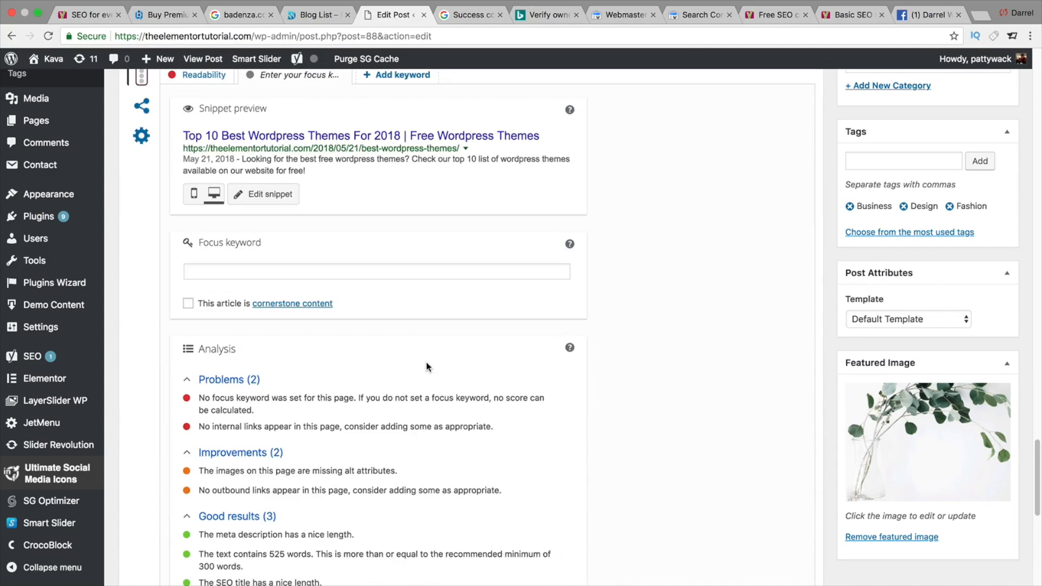
click(373, 276)
text(wordpress theme)
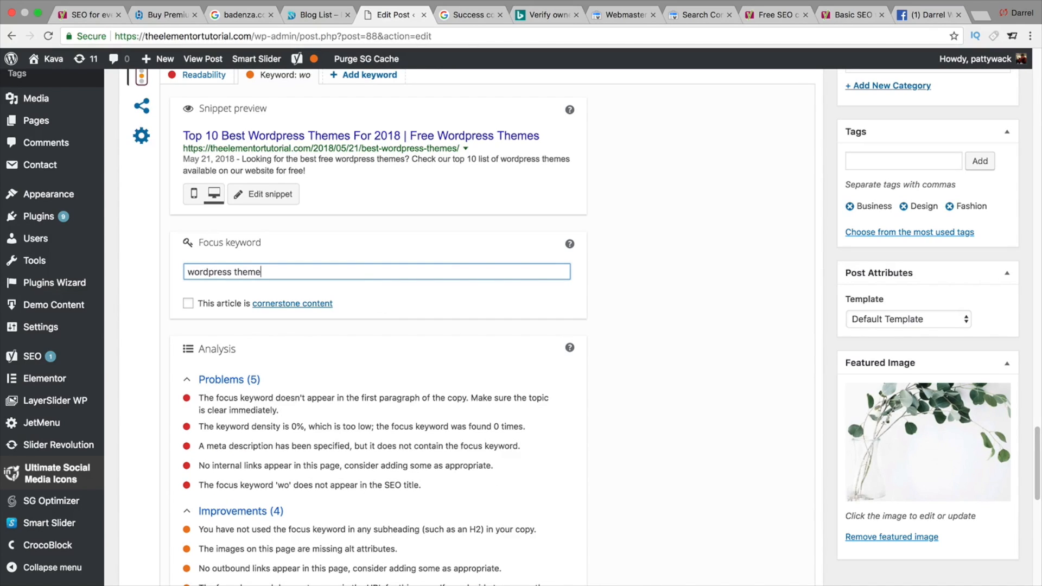
click(684, 256)
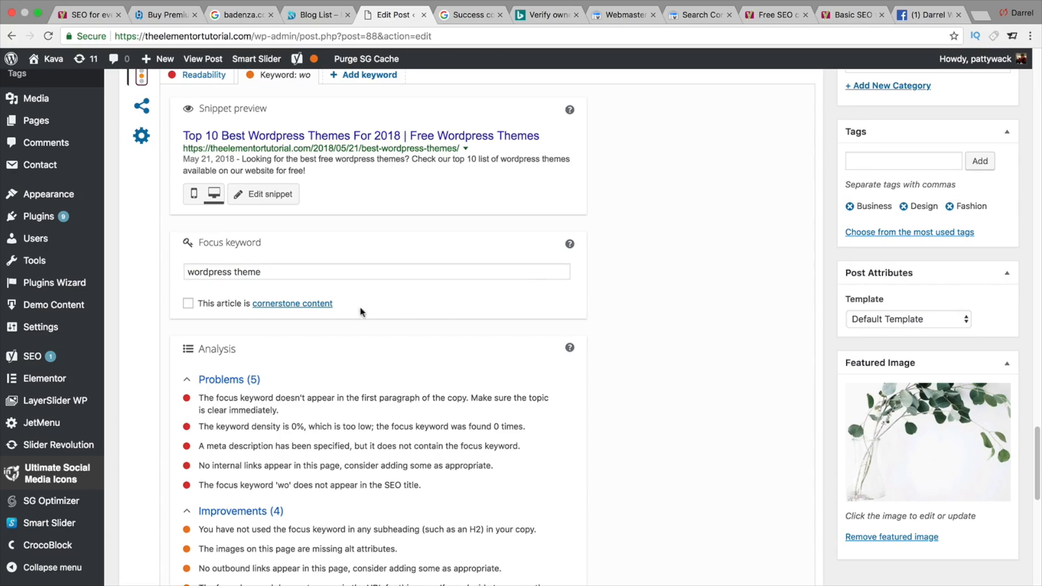
click(189, 306)
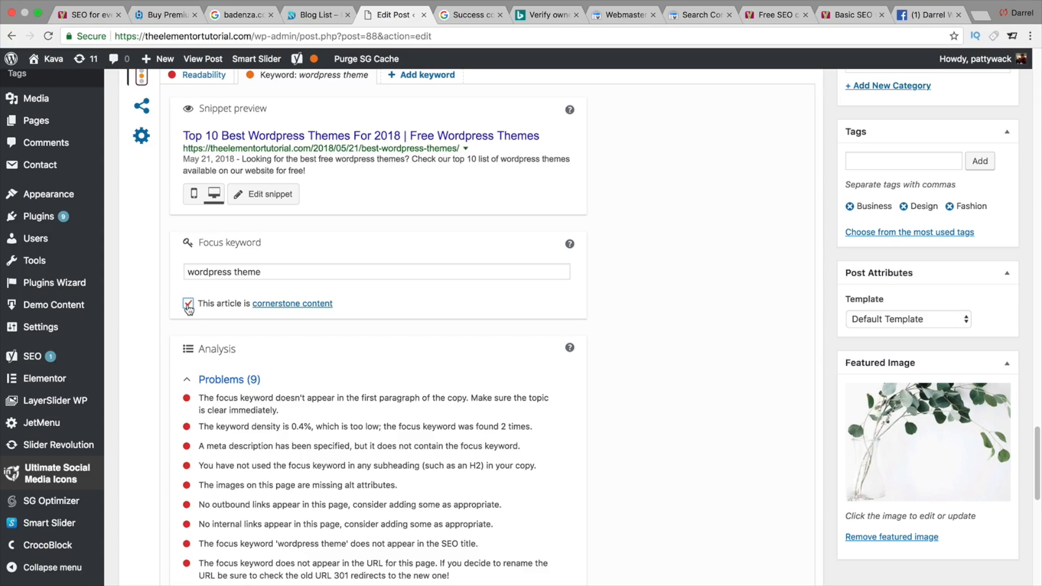
click(188, 303)
- Change the focus keyword to 'wordpress themes'
double_click(251, 271)
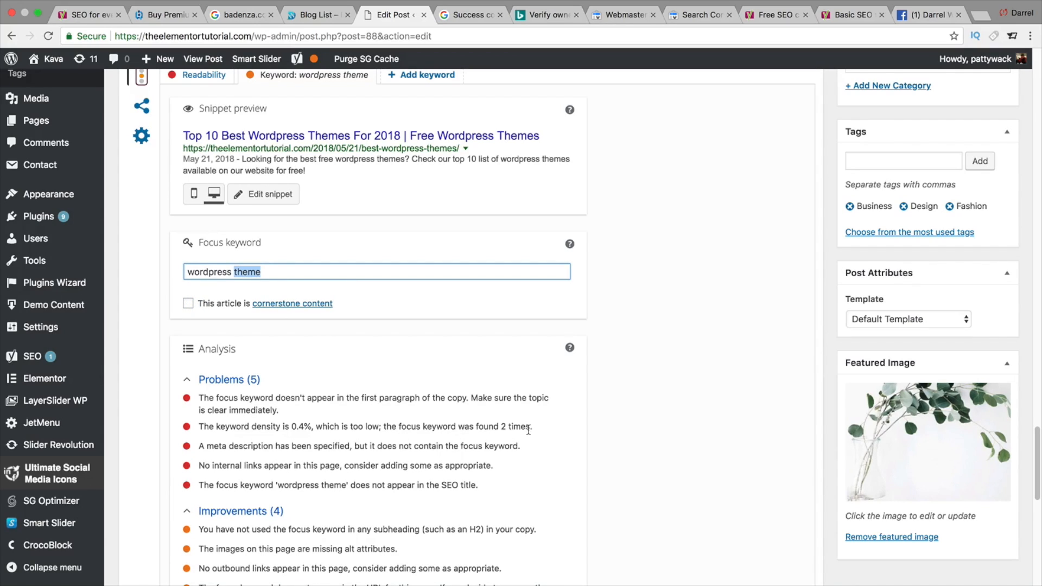
drag(274, 446, 473, 455)
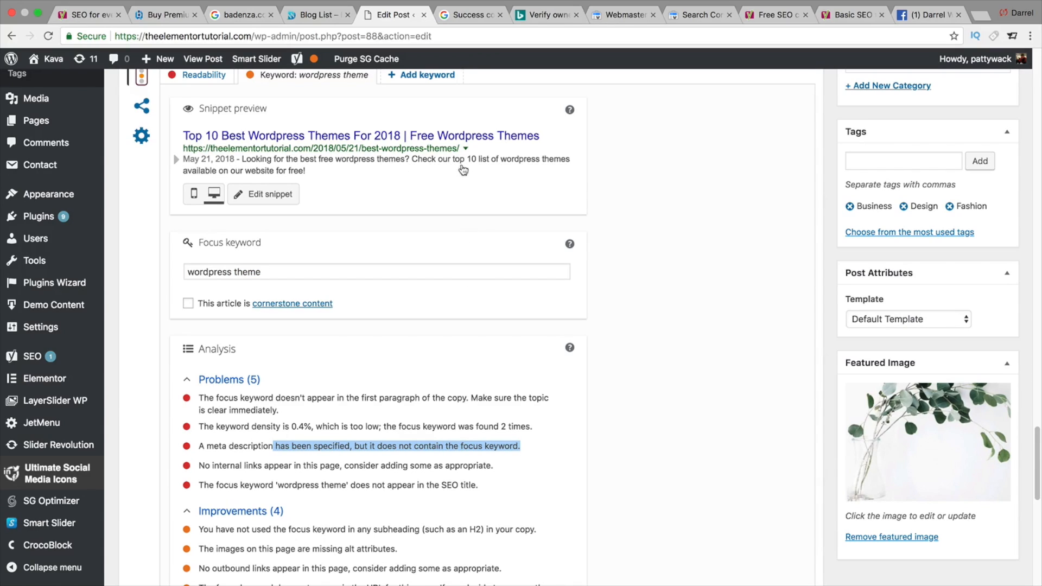
click(392, 271)
text(s)
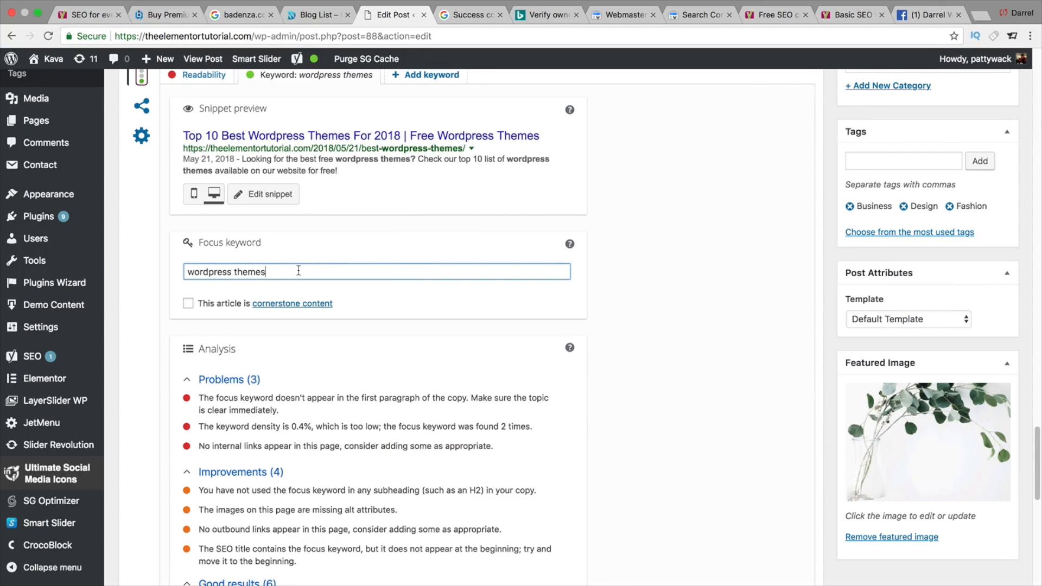
- Review the Yoast analysis problems, improvements and good results for the focus keyword
drag(288, 272, 194, 270)
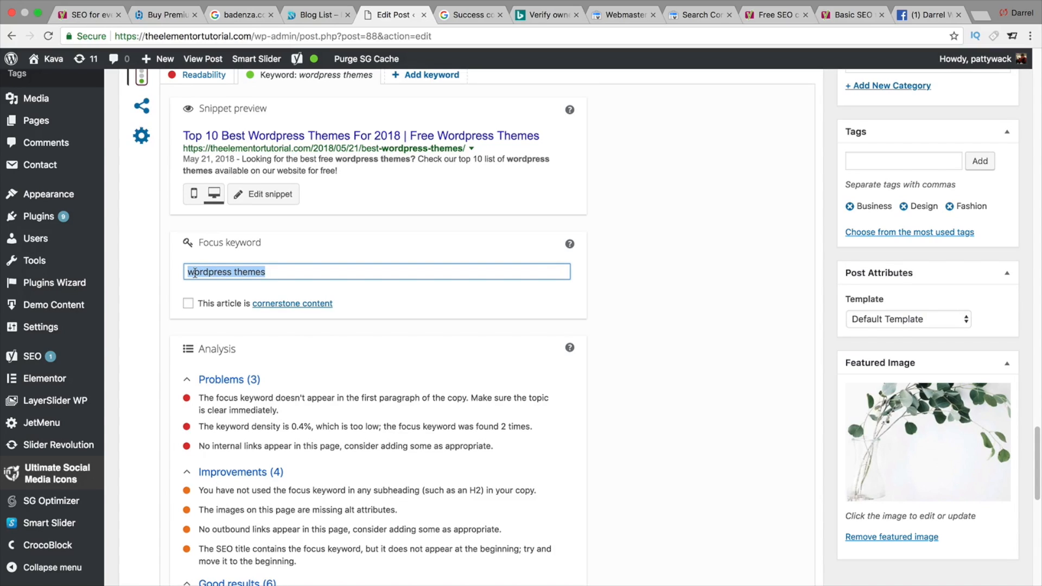
mouse_move(310, 64)
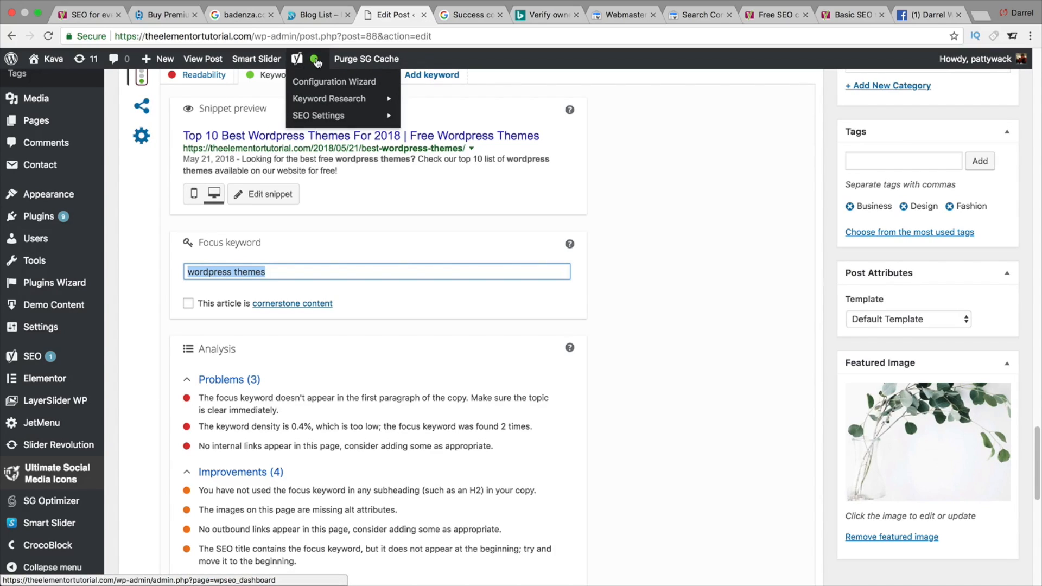
scroll(599, 420, down, 4)
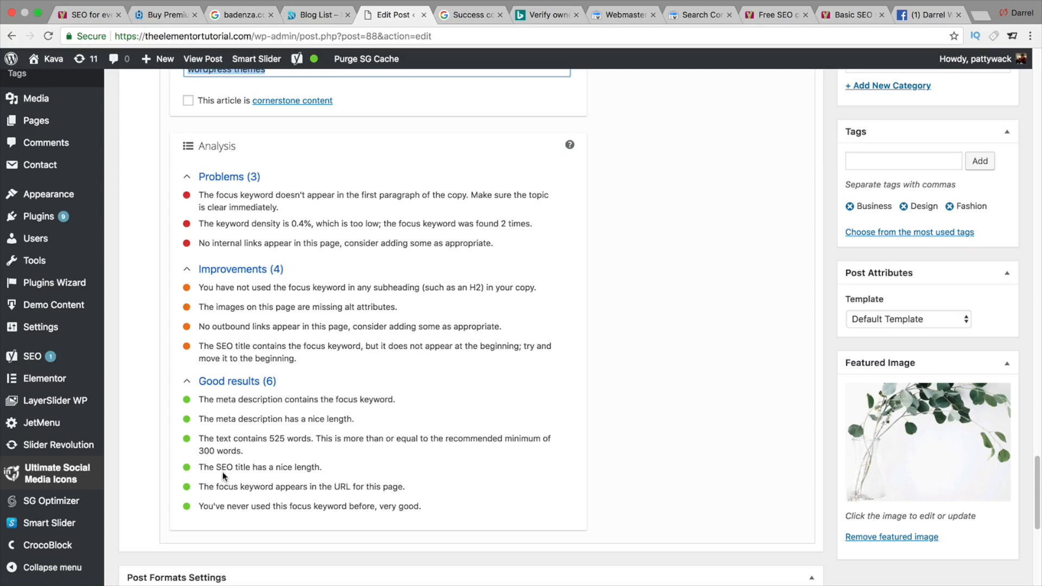
drag(221, 468, 286, 467)
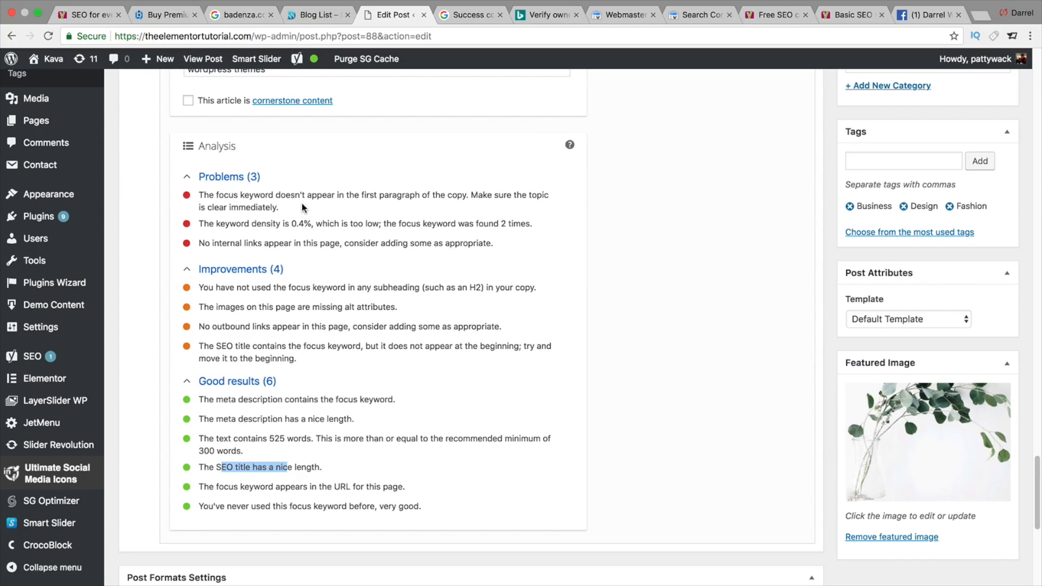
drag(210, 242, 411, 248)
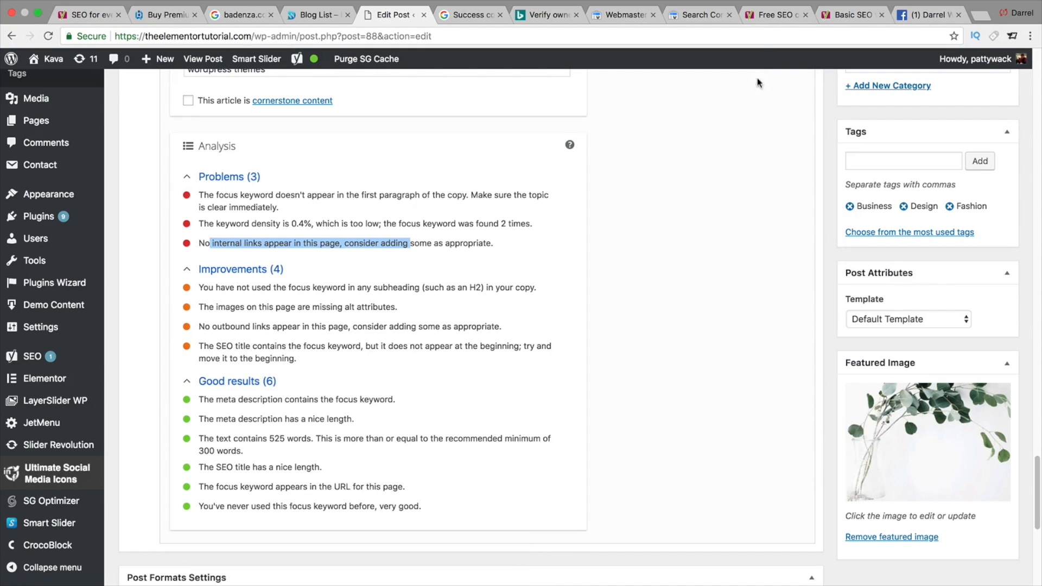
- Switch to the Yoast free SEO course tab and read through the course page
click(769, 17)
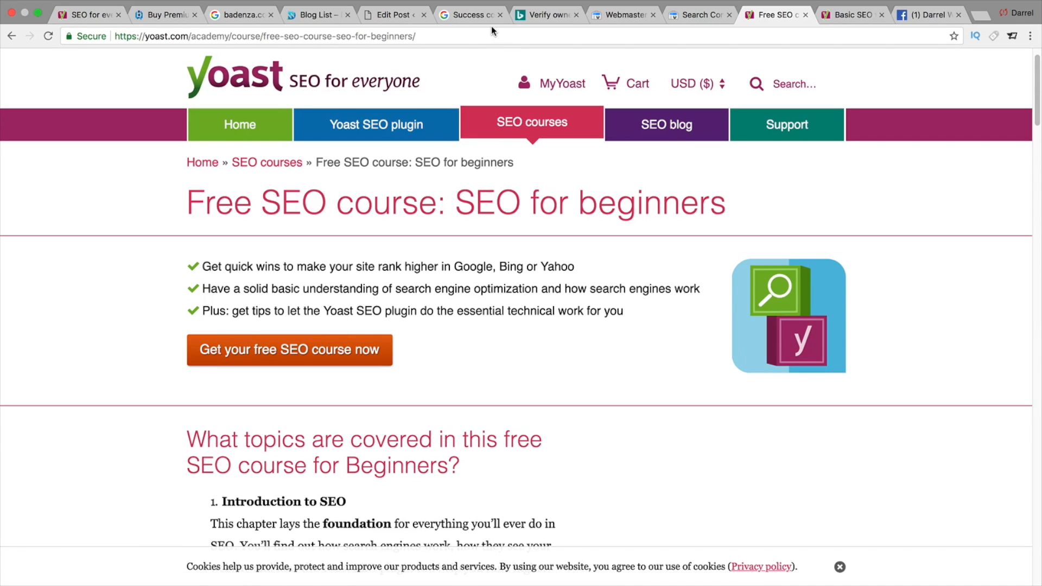
scroll(592, 198, down, 7)
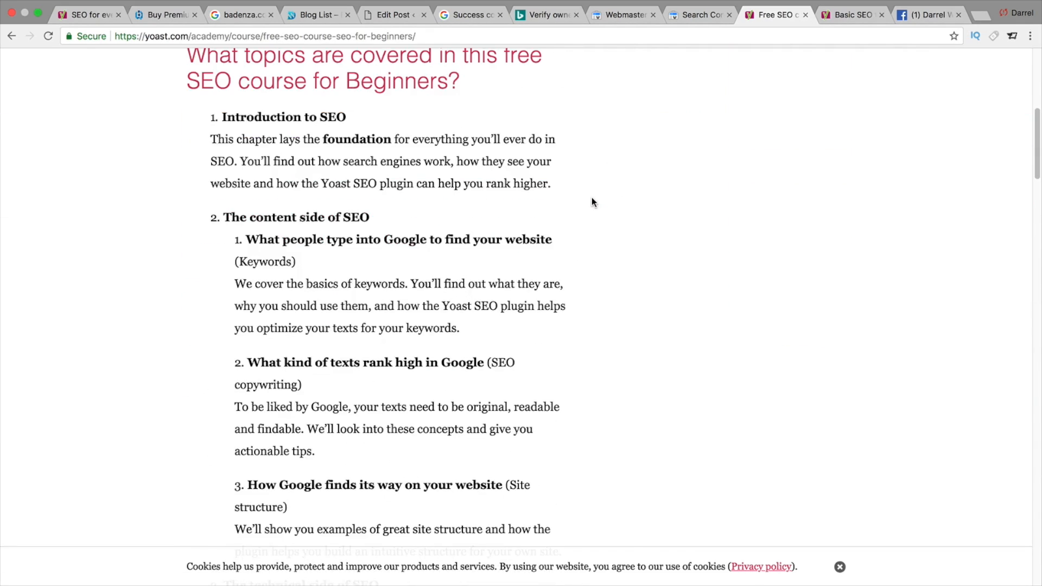
scroll(592, 199, down, 16)
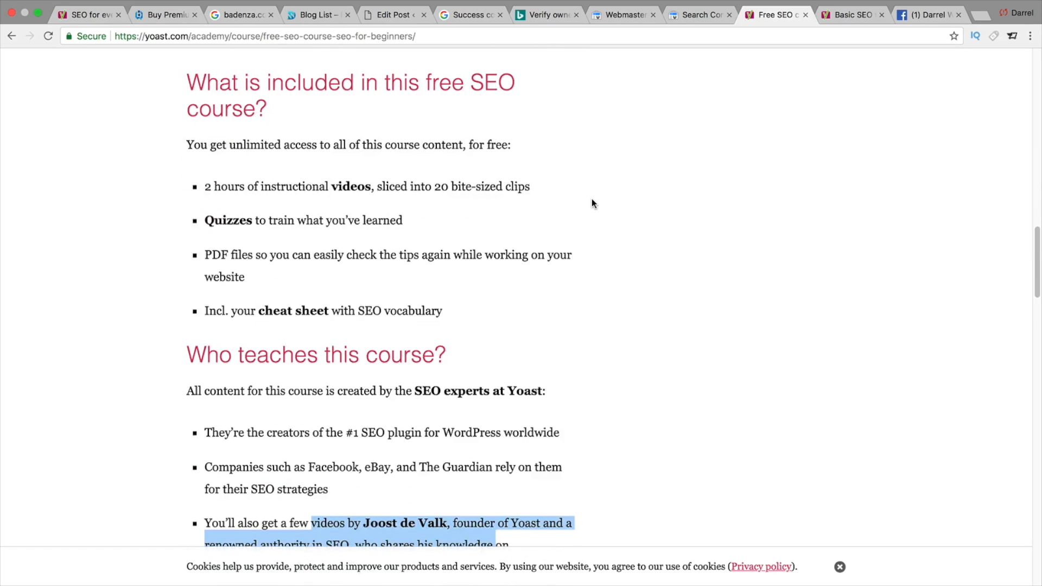
scroll(592, 199, down, 10)
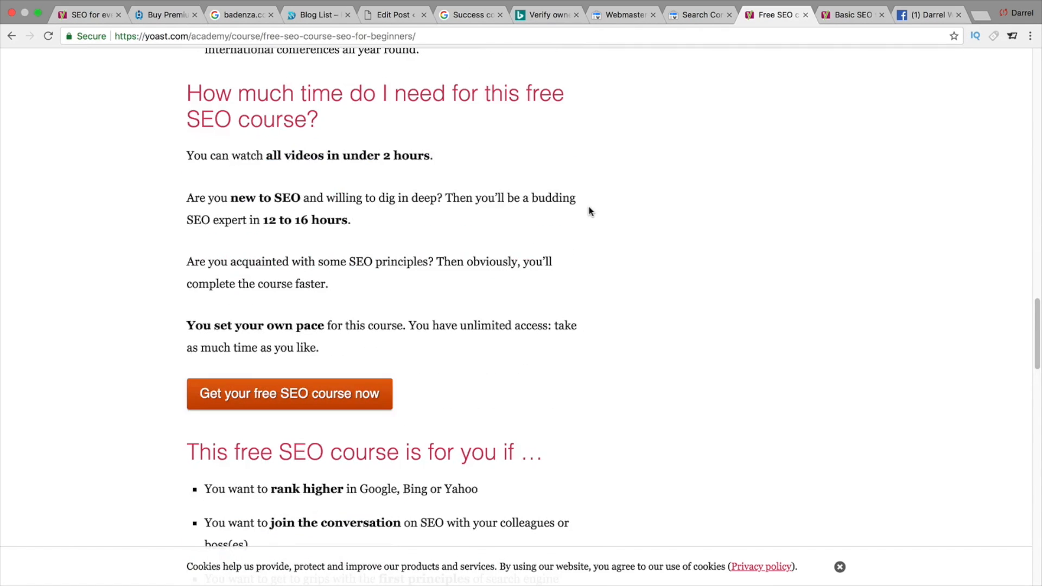
scroll(590, 210, down, 8)
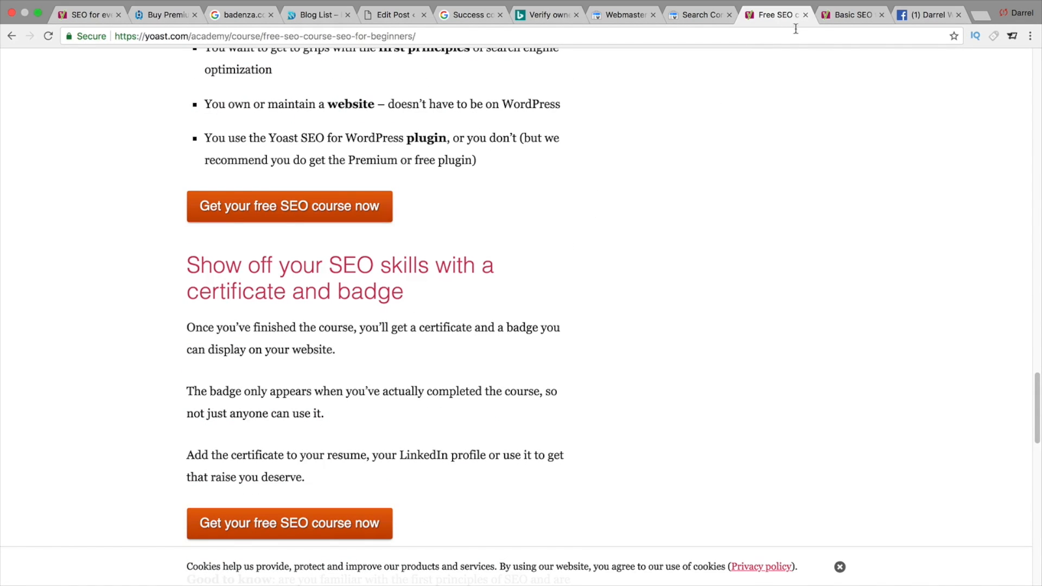
- Switch to the Yoast Basic SEO training tab and read through its details and price
click(833, 14)
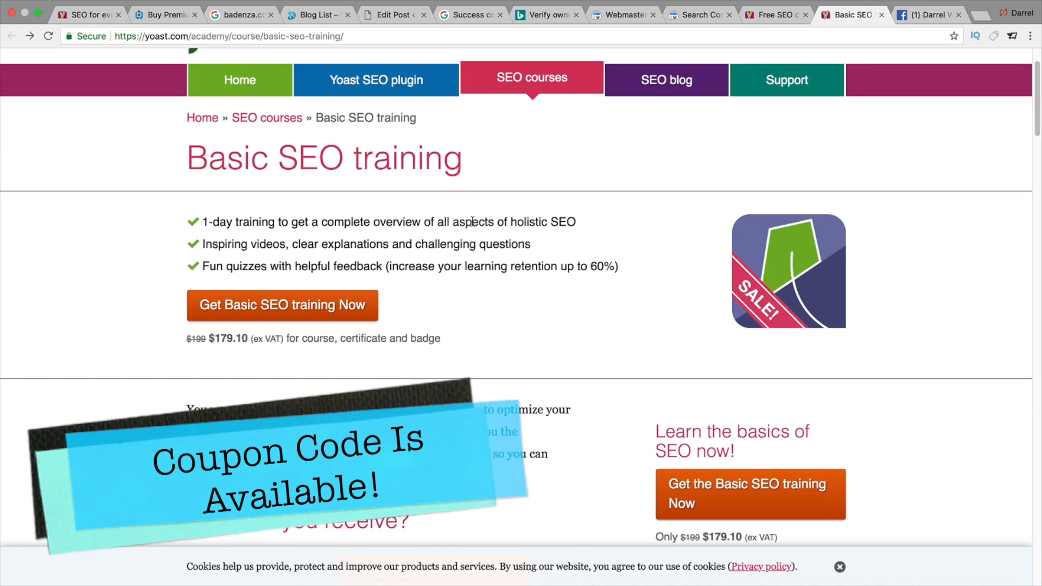
scroll(471, 244, down, 1)
scroll(471, 250, down, 3)
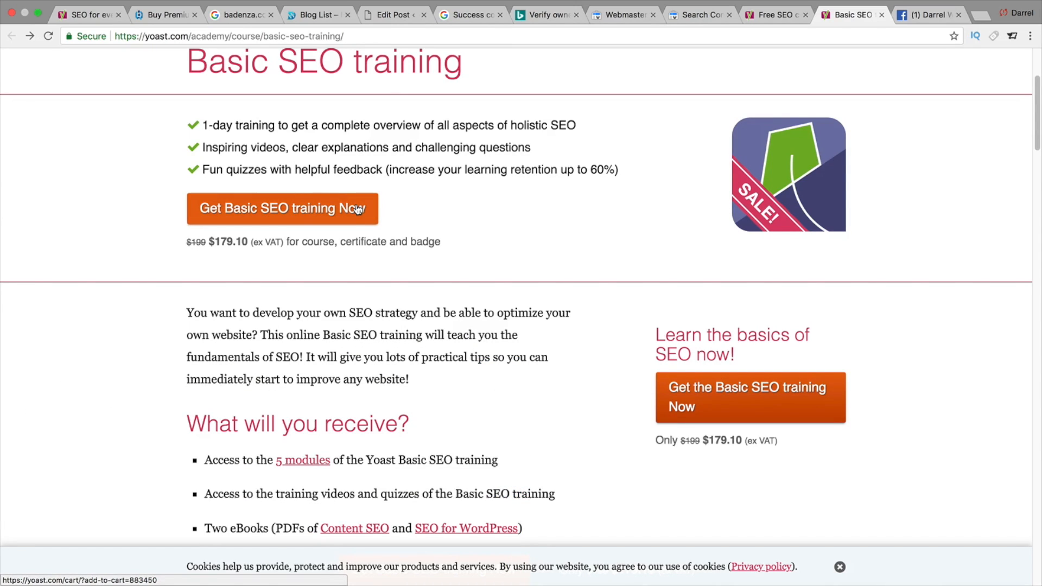
scroll(358, 210, down, 3)
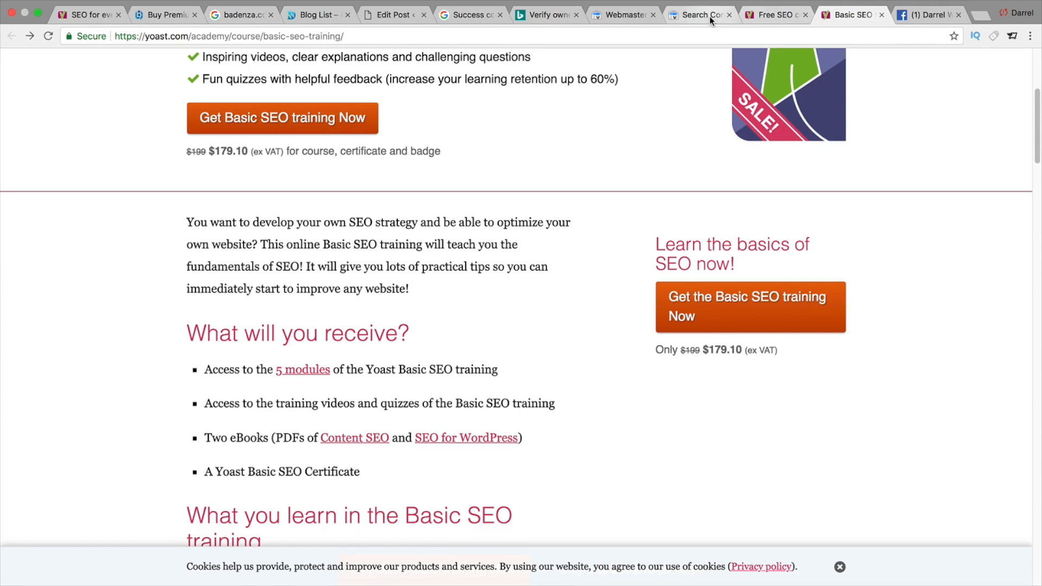
- Return to the post editor tab and review the focus keyword problems in the analysis
click(625, 14)
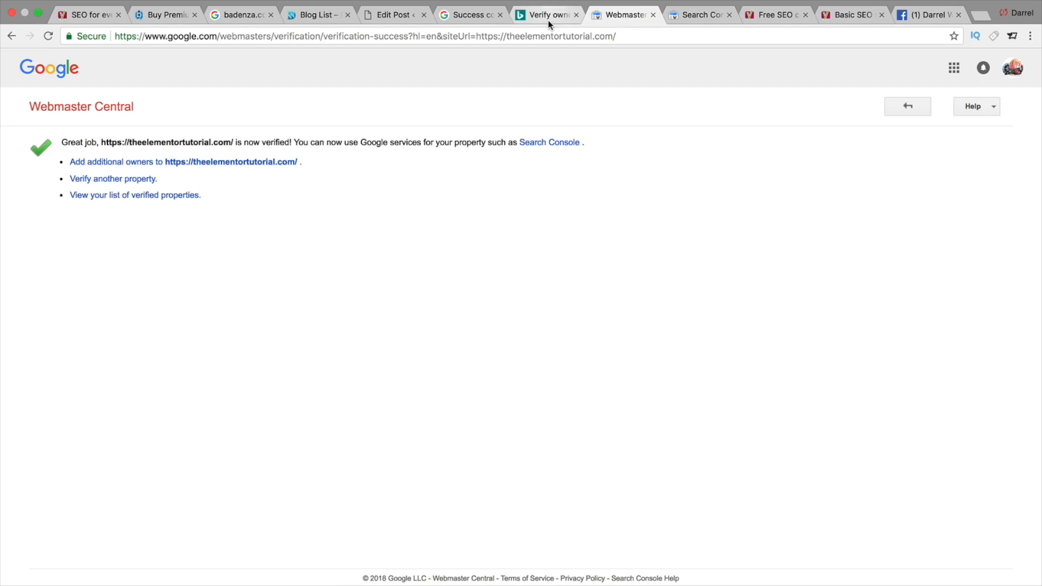
click(392, 15)
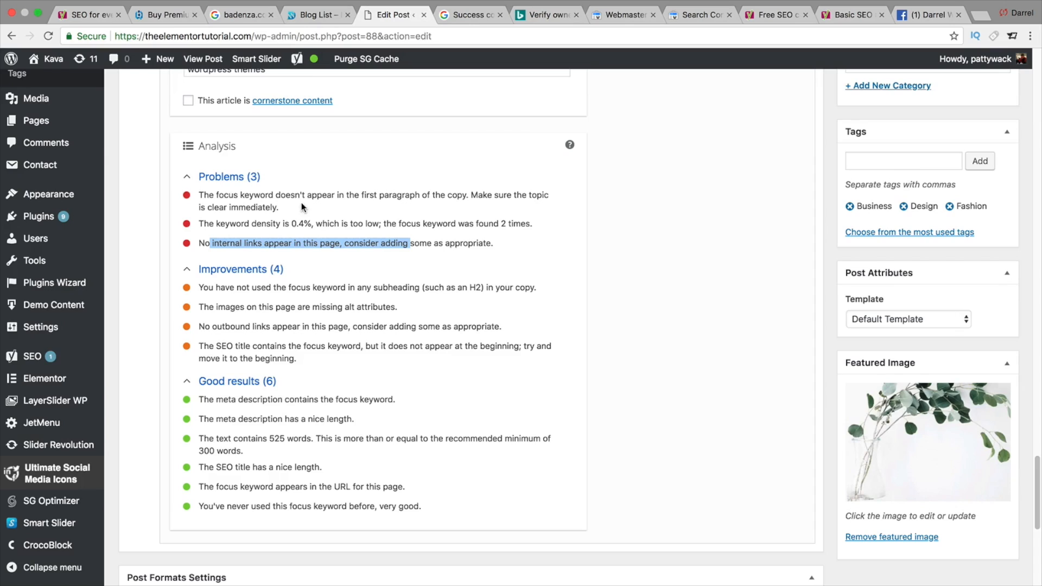
drag(300, 195, 301, 208)
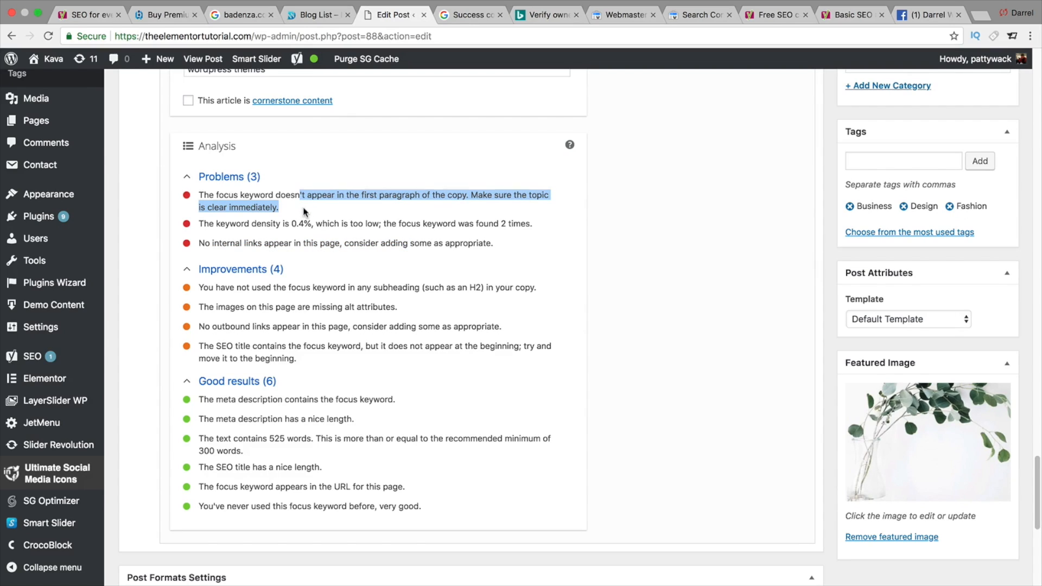
- Switch to the free SEO course tab and open the Yoast SEO plugin page
click(769, 14)
scroll(730, 163, up, 10)
scroll(727, 256, up, 10)
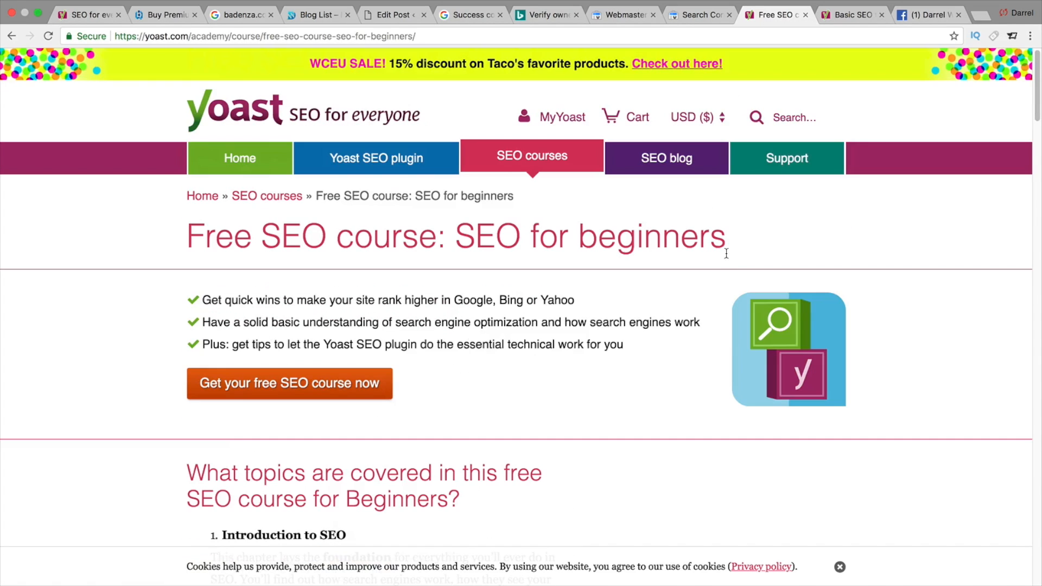
click(396, 162)
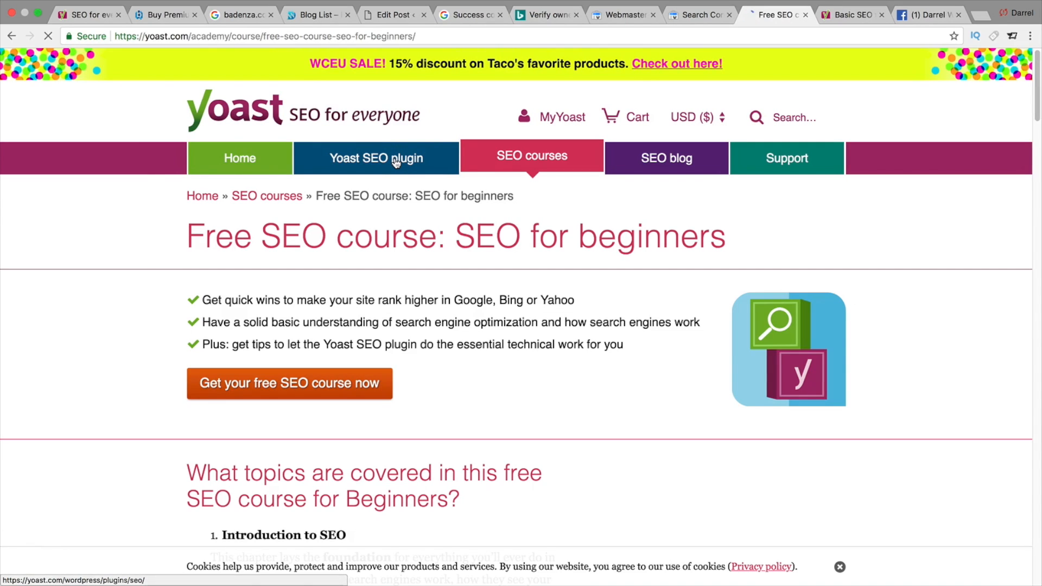
- Read through the comparison of Yoast SEO Premium and free version features
scroll(408, 244, down, 2)
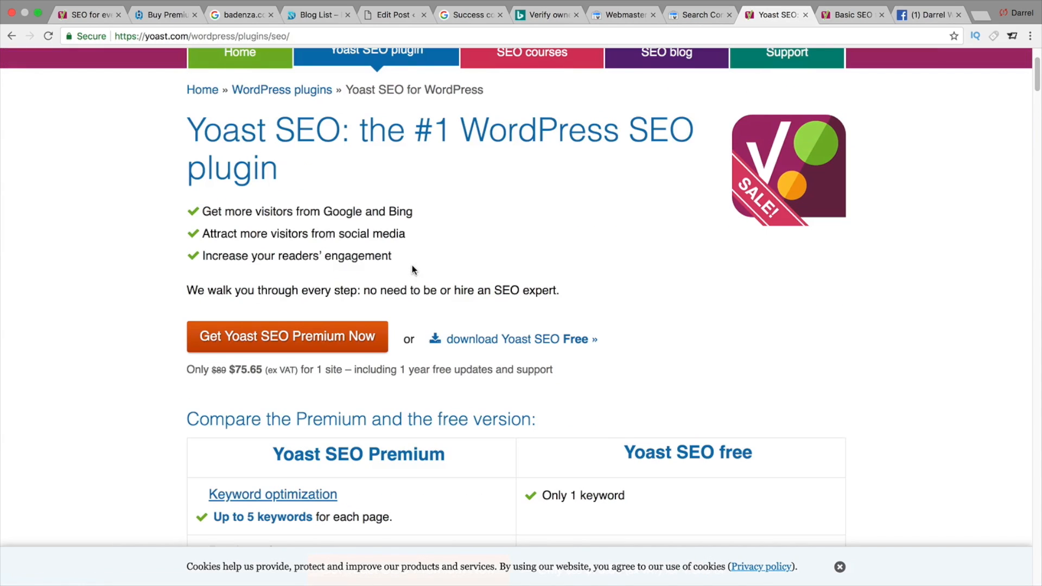
scroll(412, 269, down, 5)
scroll(98, 274, down, 3)
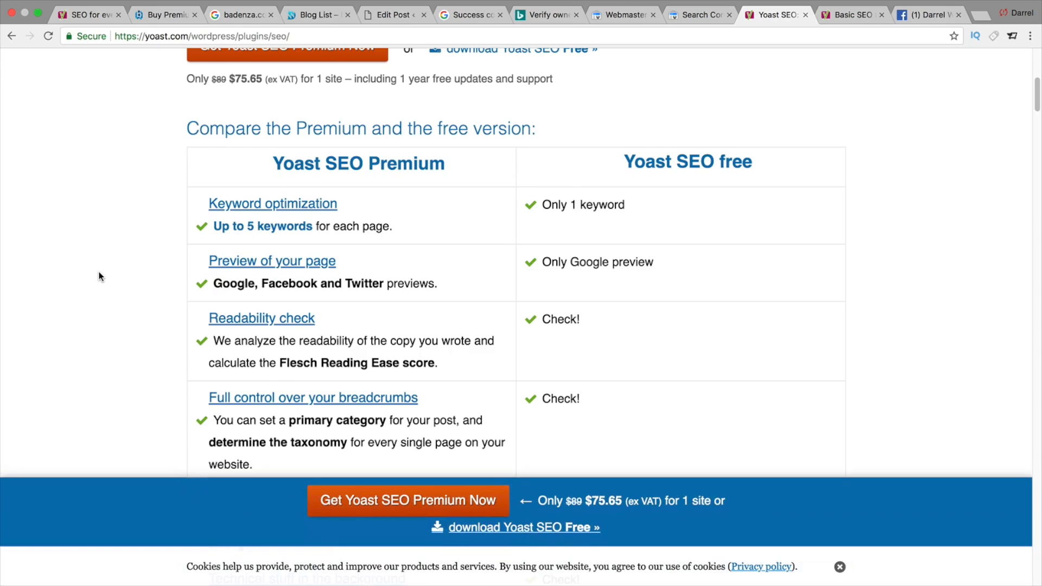
scroll(99, 276, down, 1)
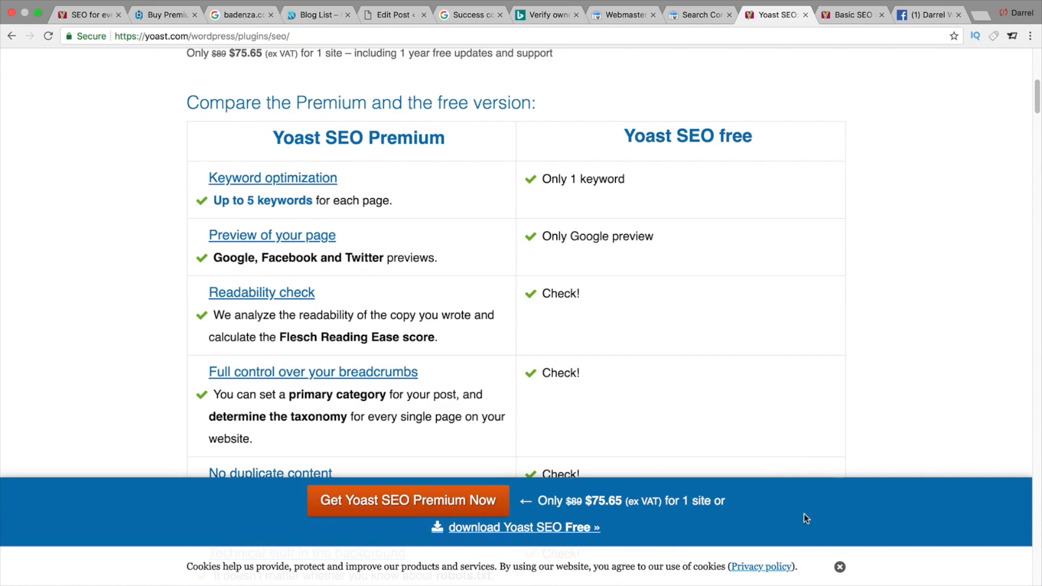
click(840, 567)
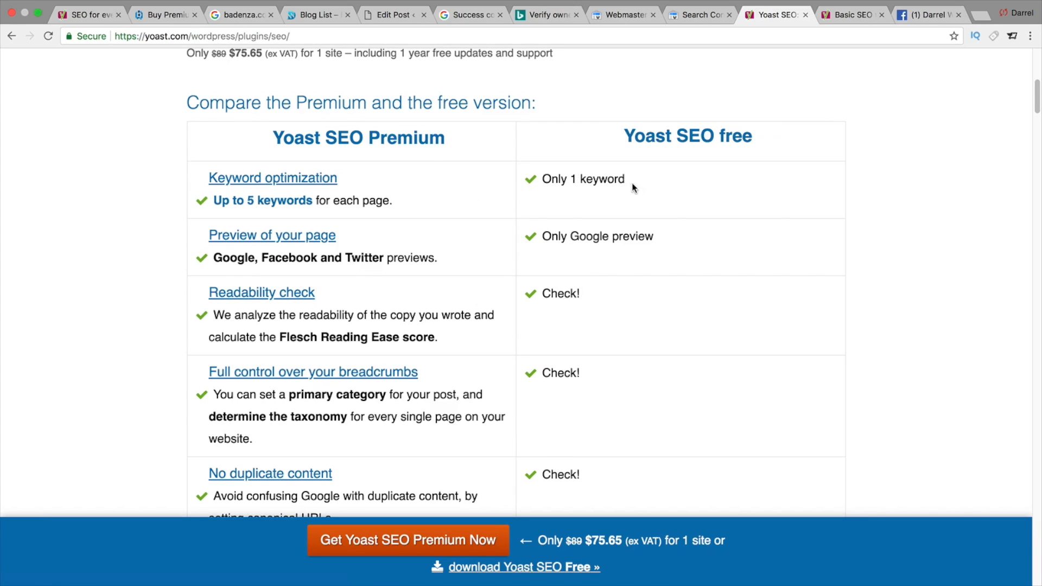
drag(629, 183, 542, 180)
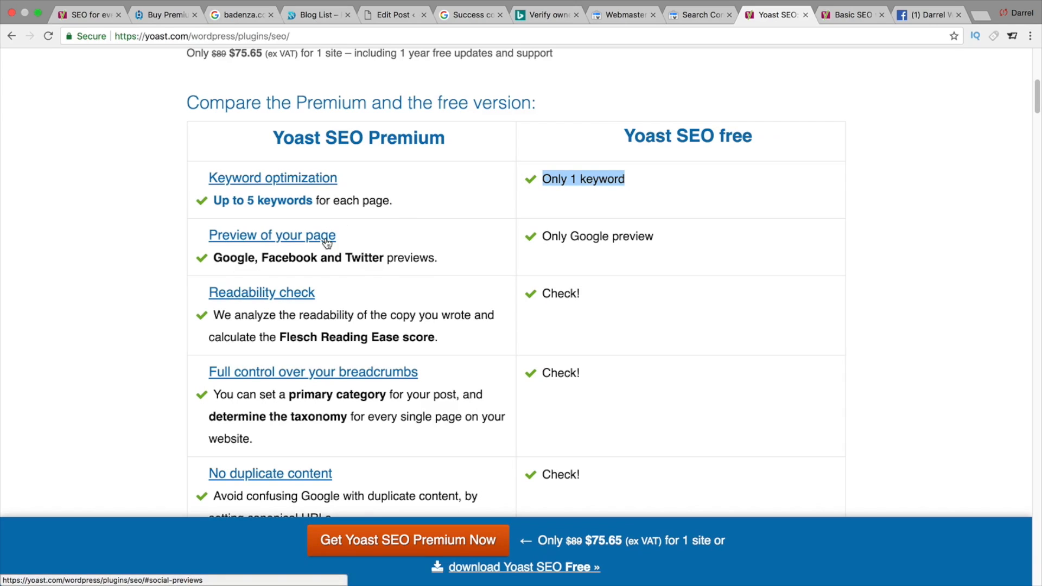
drag(214, 259, 370, 268)
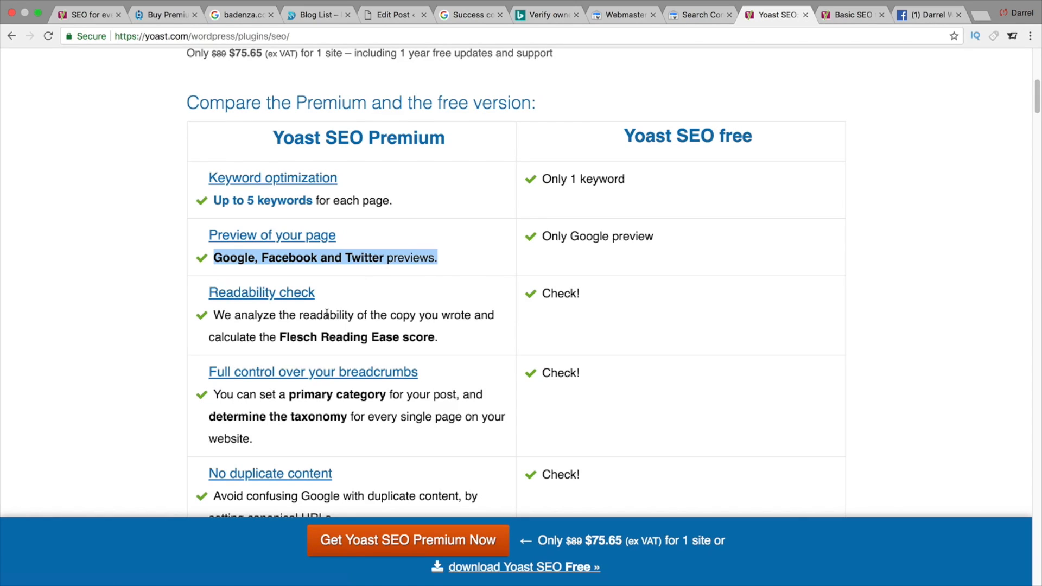
drag(242, 317, 400, 329)
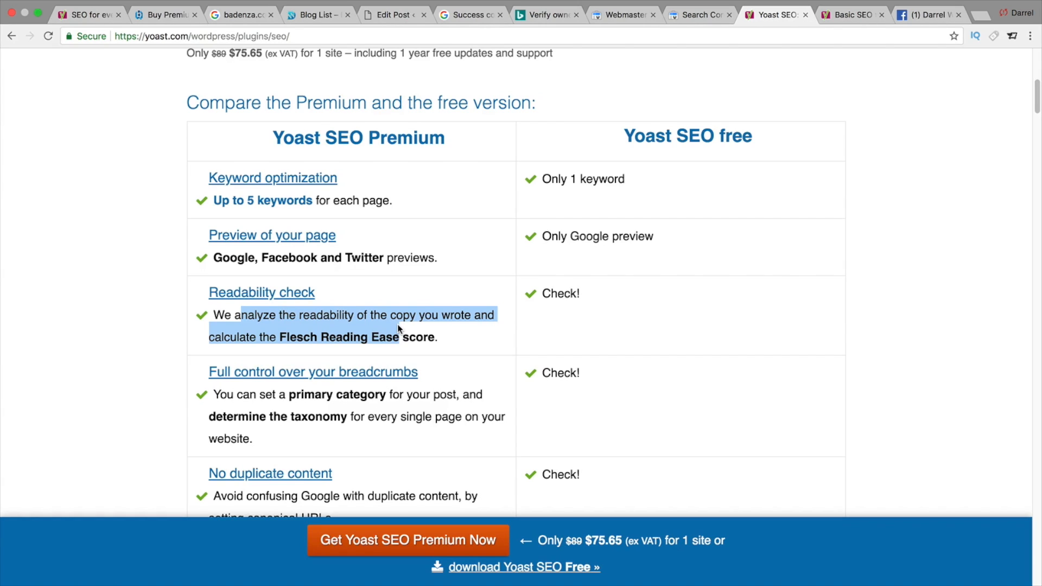
scroll(397, 325, down, 1)
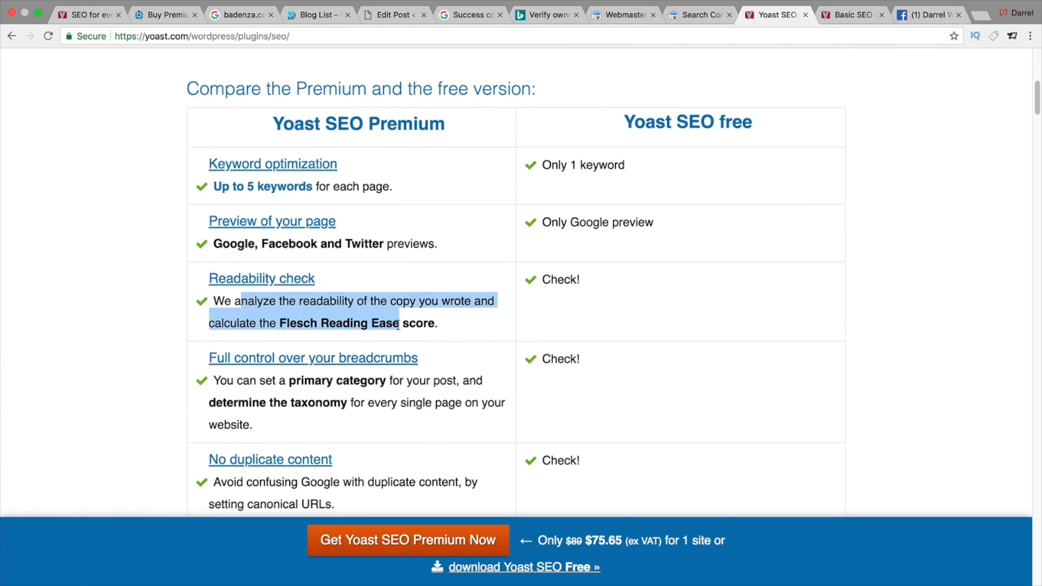
scroll(398, 324, down, 1)
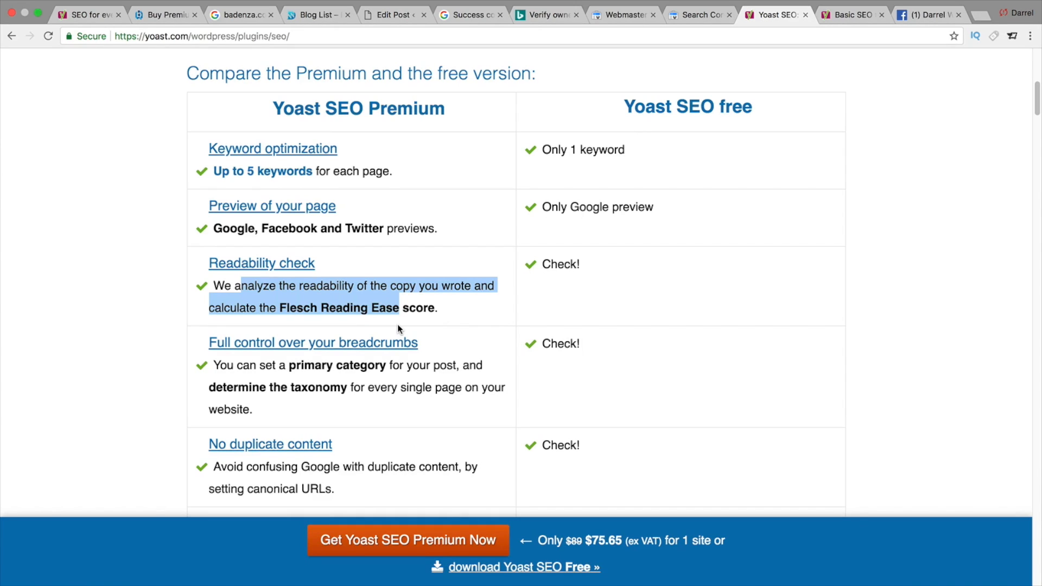
scroll(397, 325, down, 1)
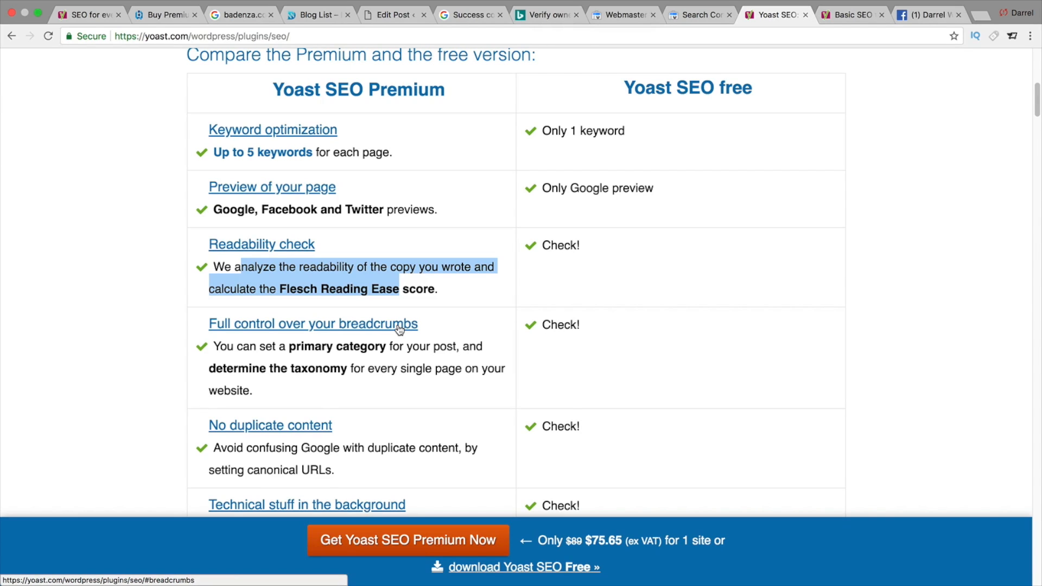
scroll(400, 329, down, 1)
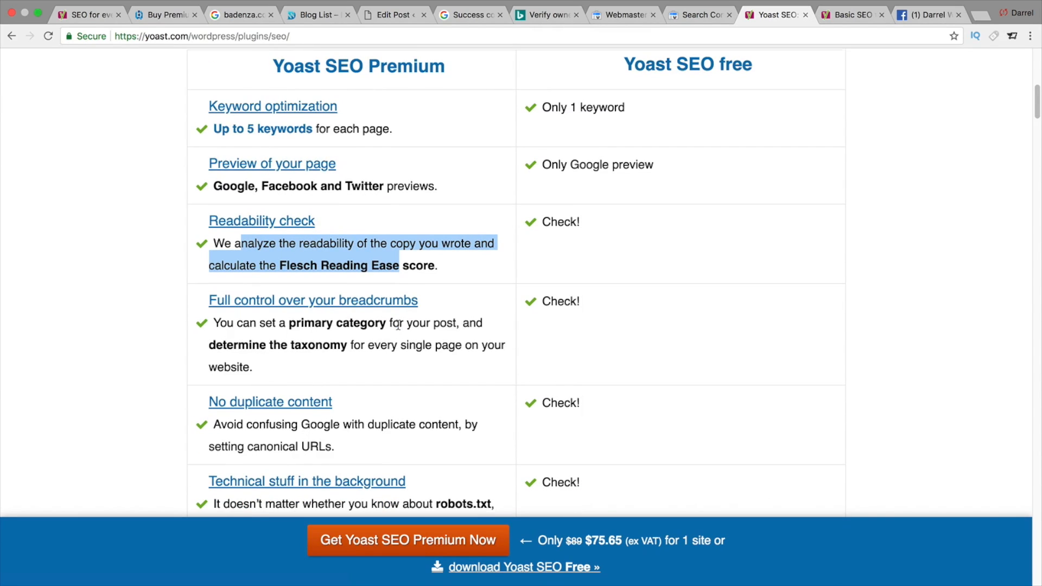
scroll(398, 325, down, 1)
drag(344, 425, 216, 406)
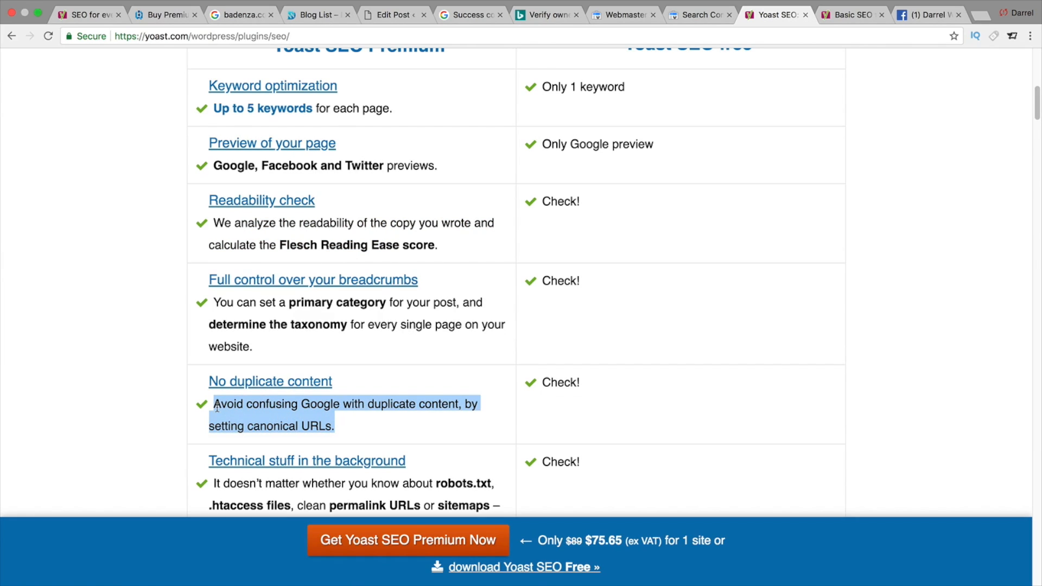
click(164, 393)
scroll(164, 393, up, 1)
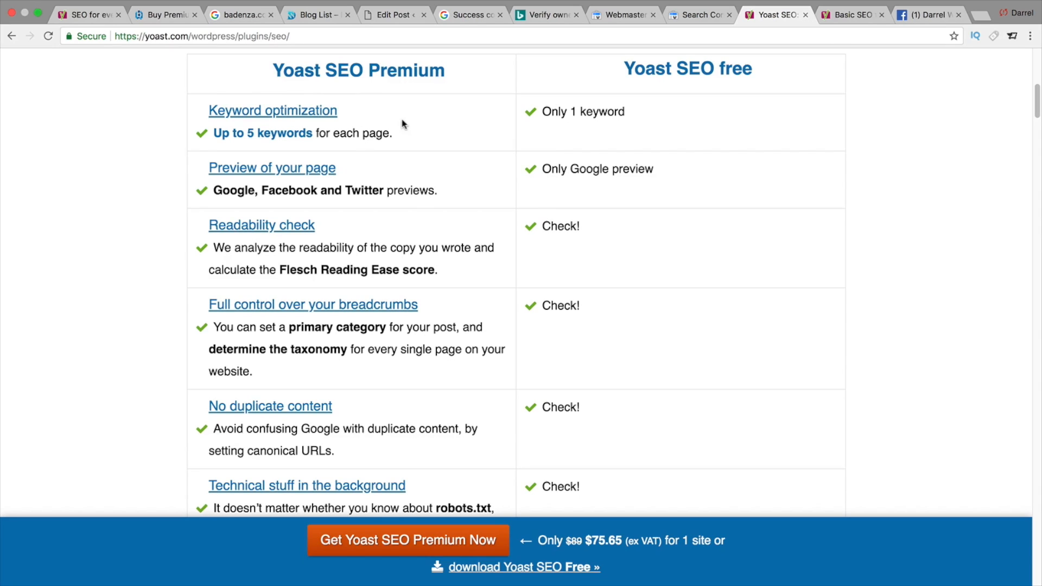
scroll(546, 140, down, 10)
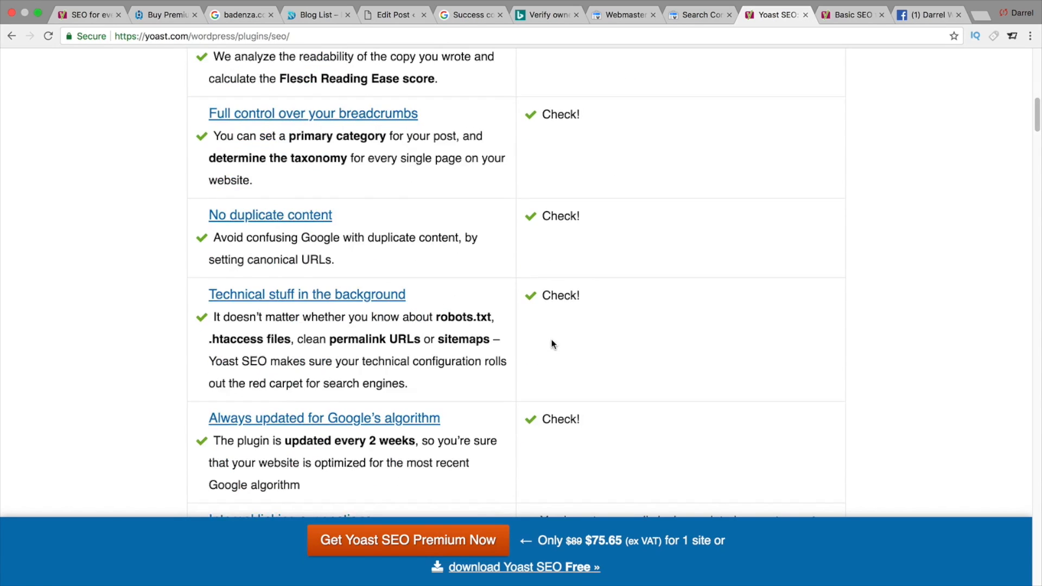
scroll(553, 350, down, 1)
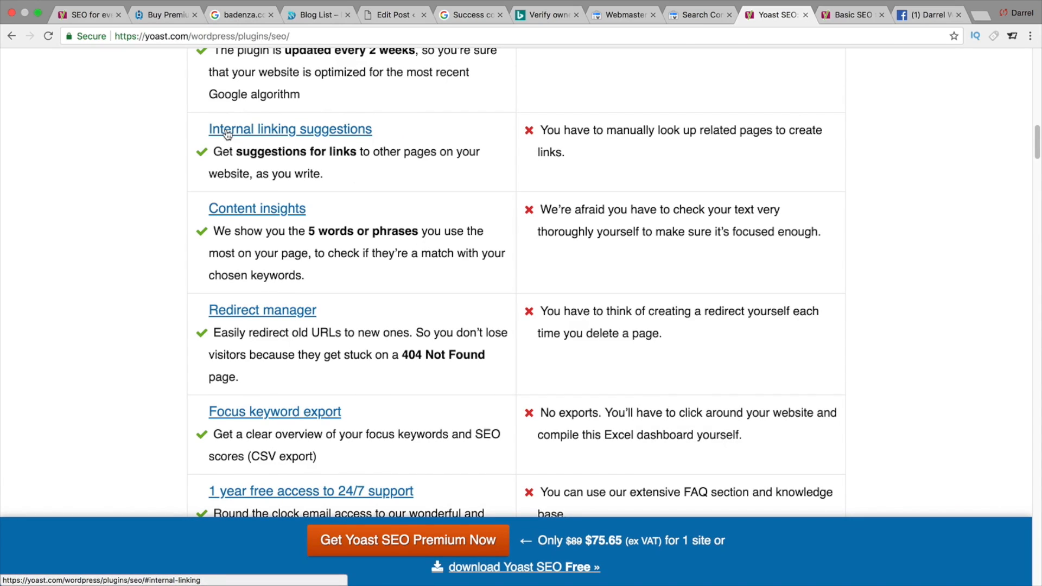
scroll(271, 165, up, 1)
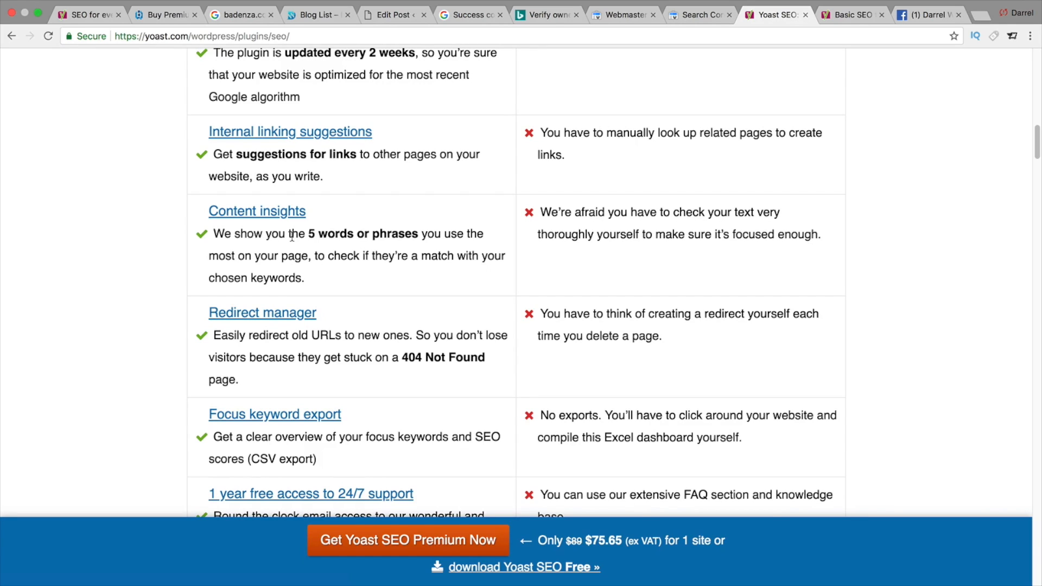
scroll(292, 238, down, 5)
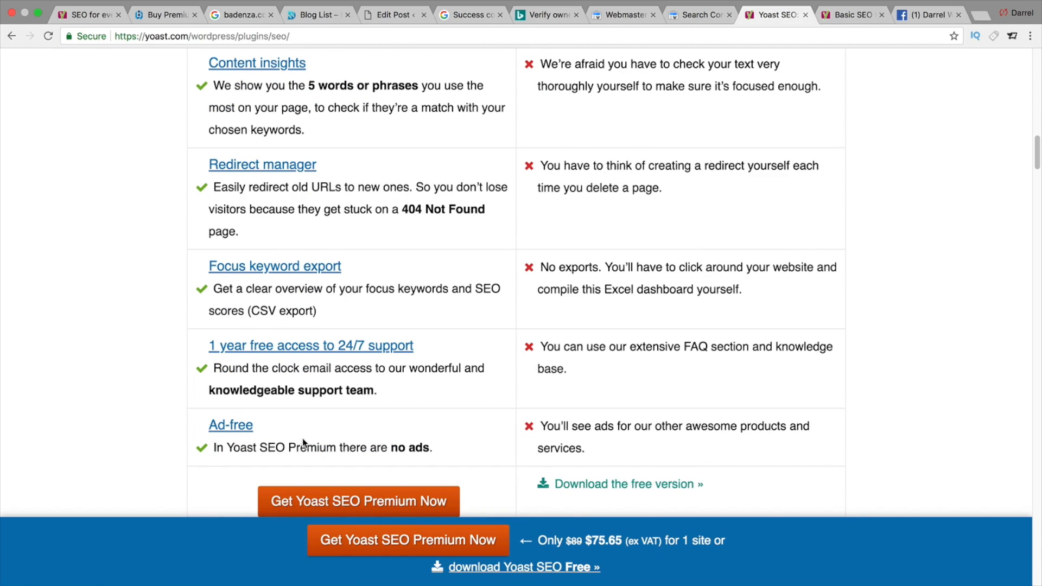
drag(404, 447, 241, 448)
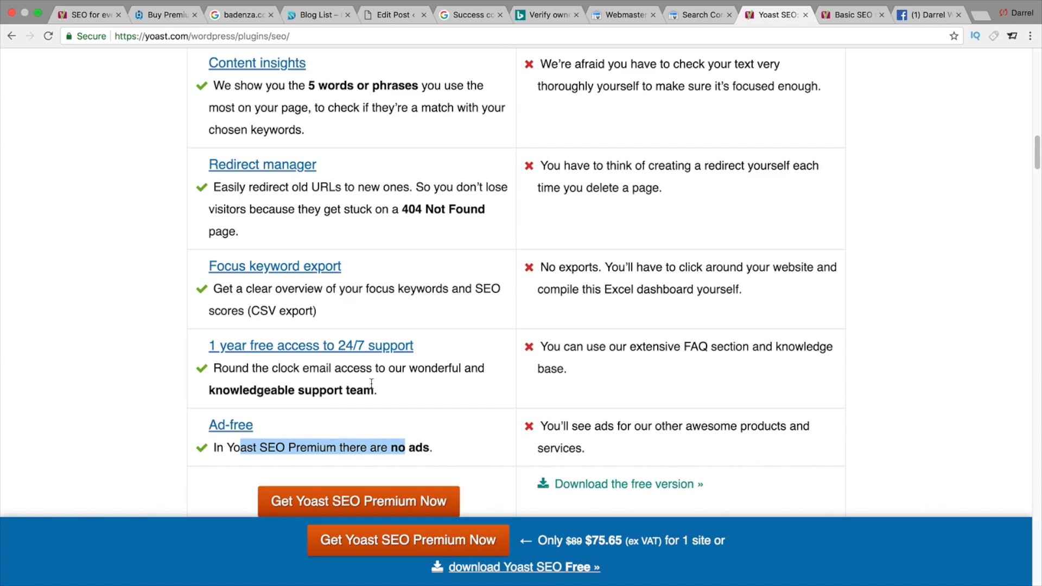
drag(384, 394, 215, 365)
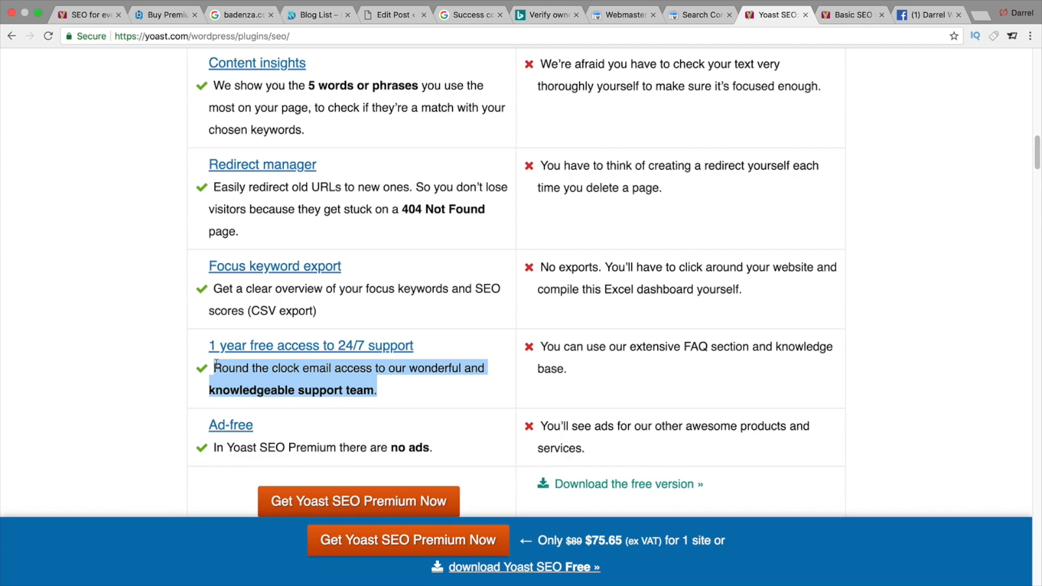
scroll(362, 375, up, 1)
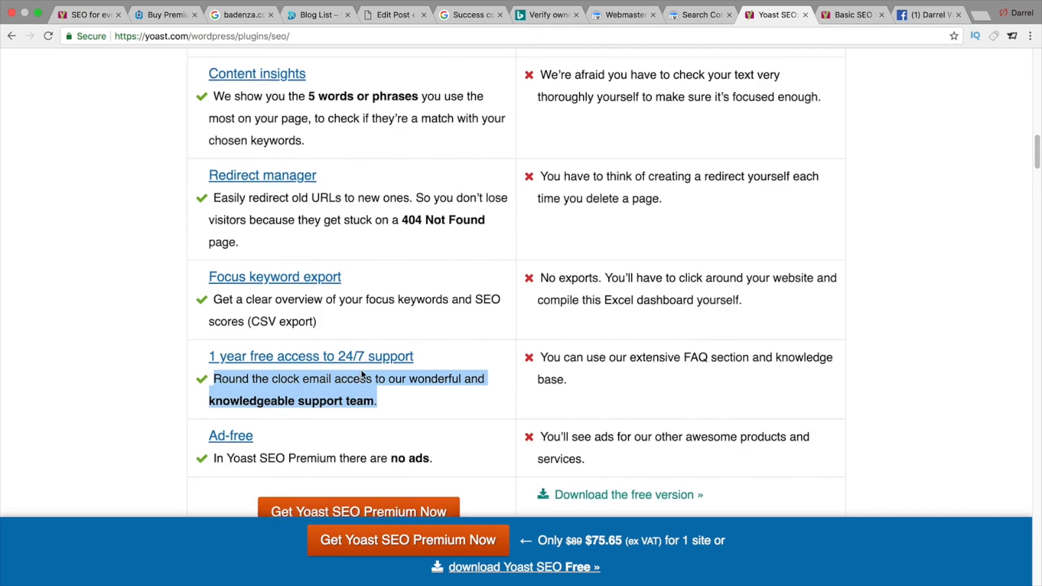
scroll(364, 373, up, 10)
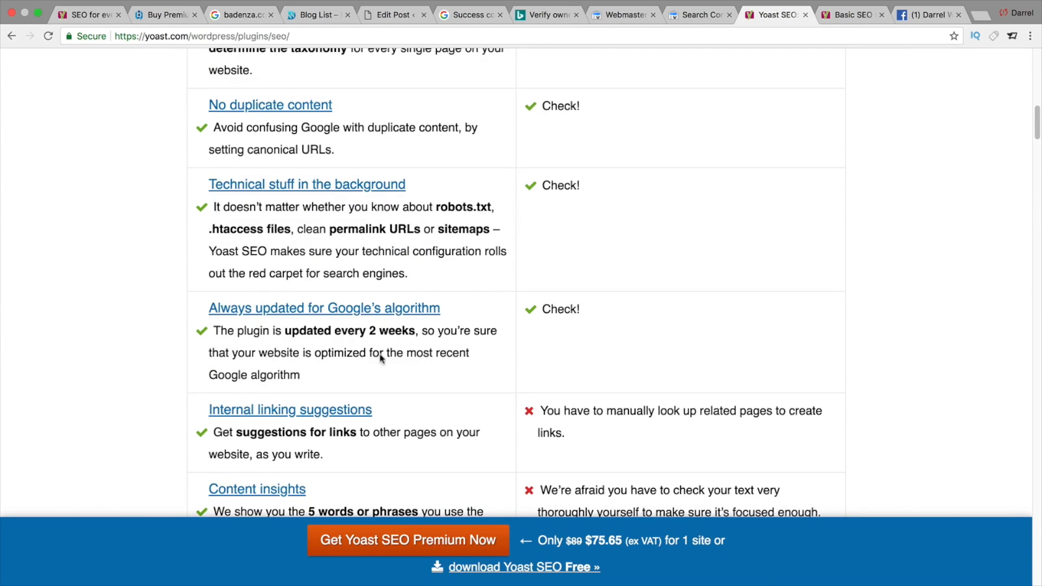
- Return to the post editor tab and scroll back through the Yoast analysis
click(405, 17)
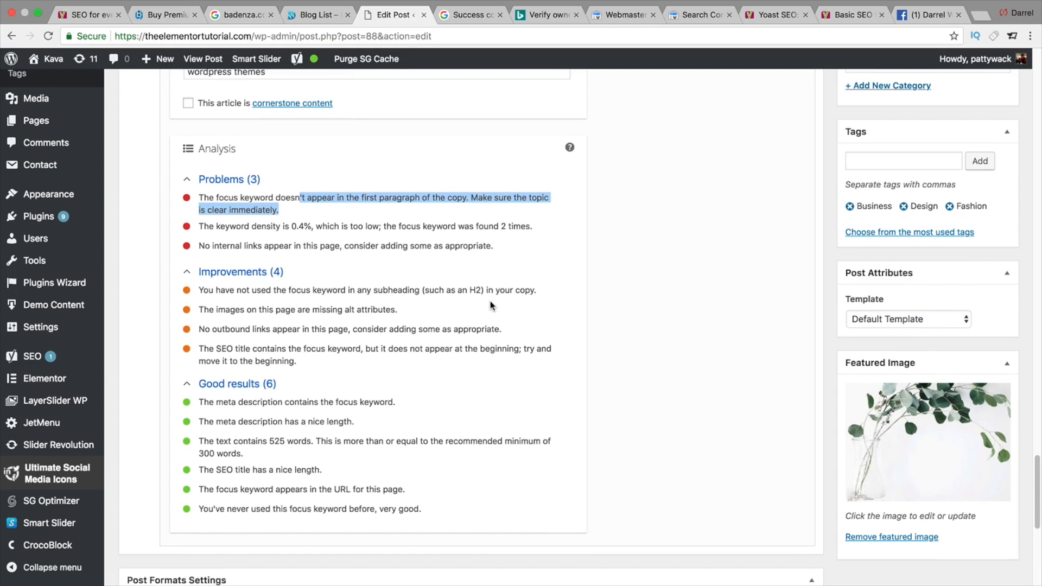
scroll(491, 304, up, 1)
scroll(490, 301, up, 3)
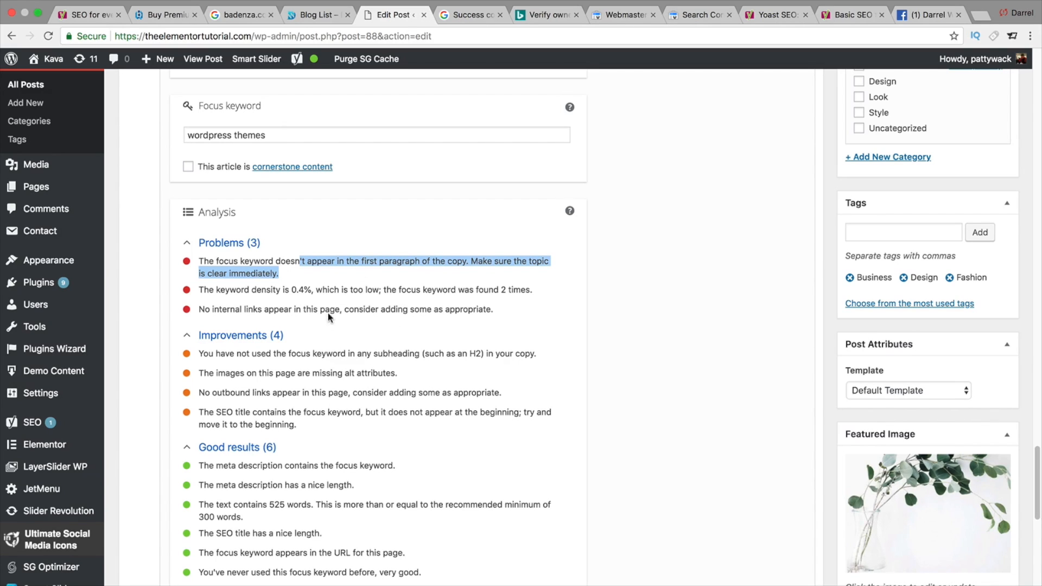
scroll(341, 300, up, 1)
scroll(341, 300, up, 3)
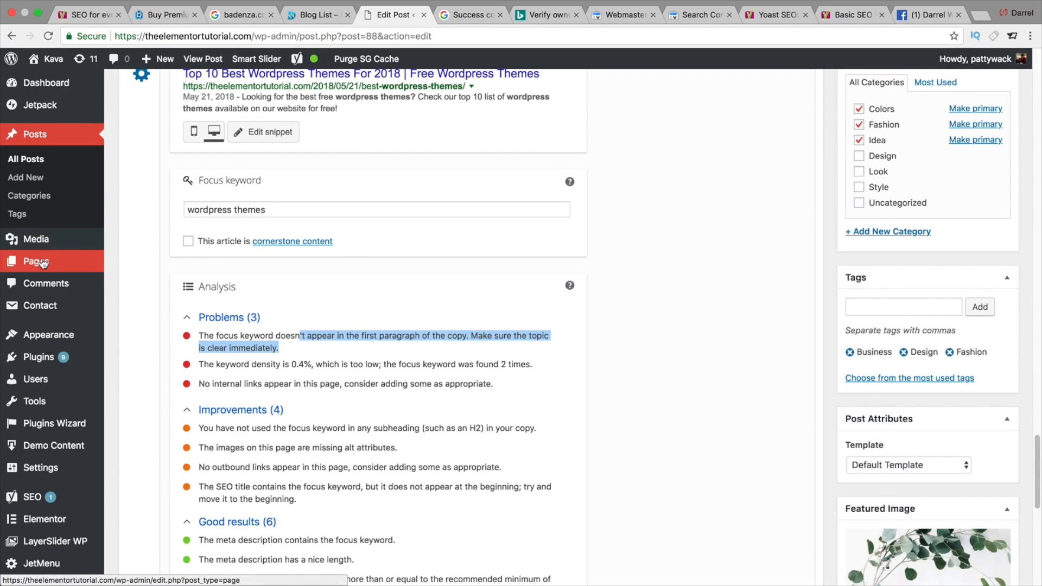
- Leave the post editor without saving and open the Home page for editing
mouse_move(35, 261)
click(143, 263)
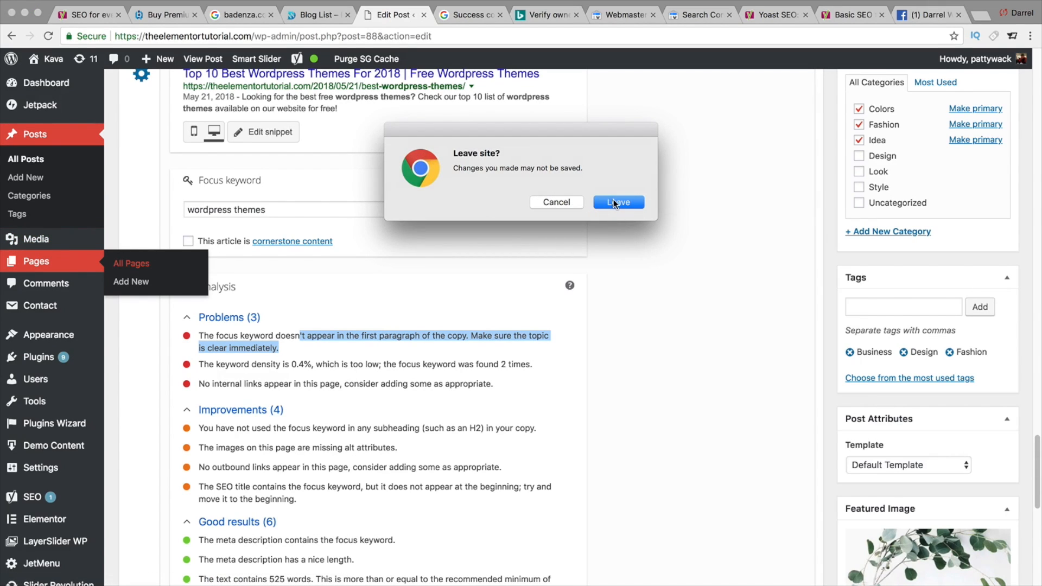
click(615, 206)
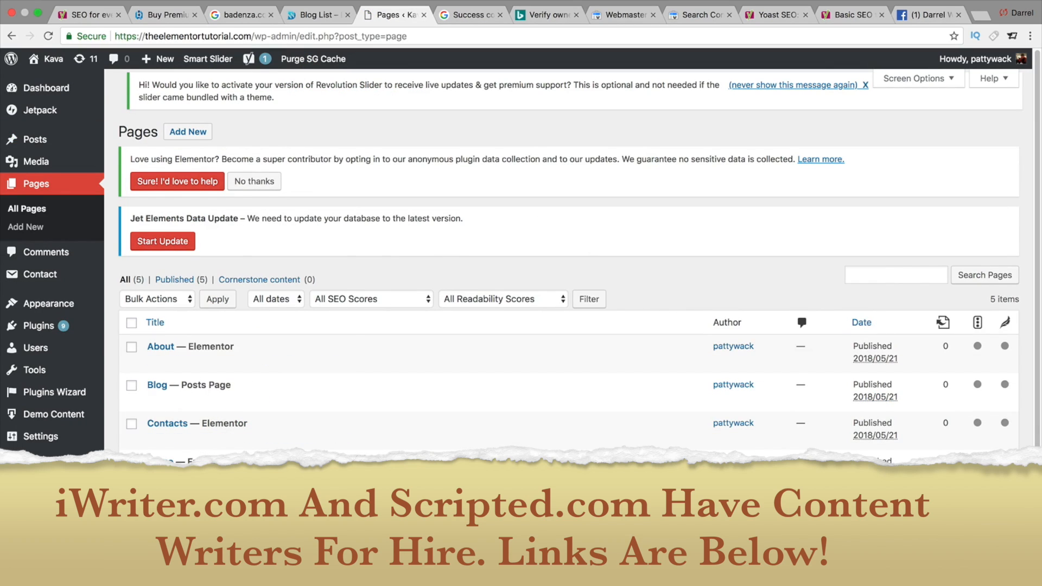
click(254, 475)
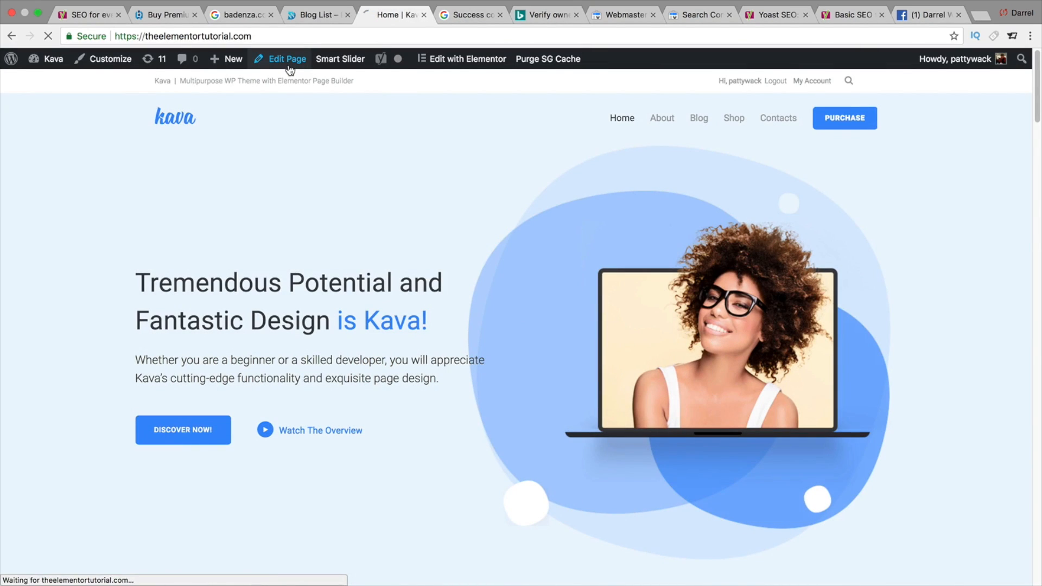
click(288, 59)
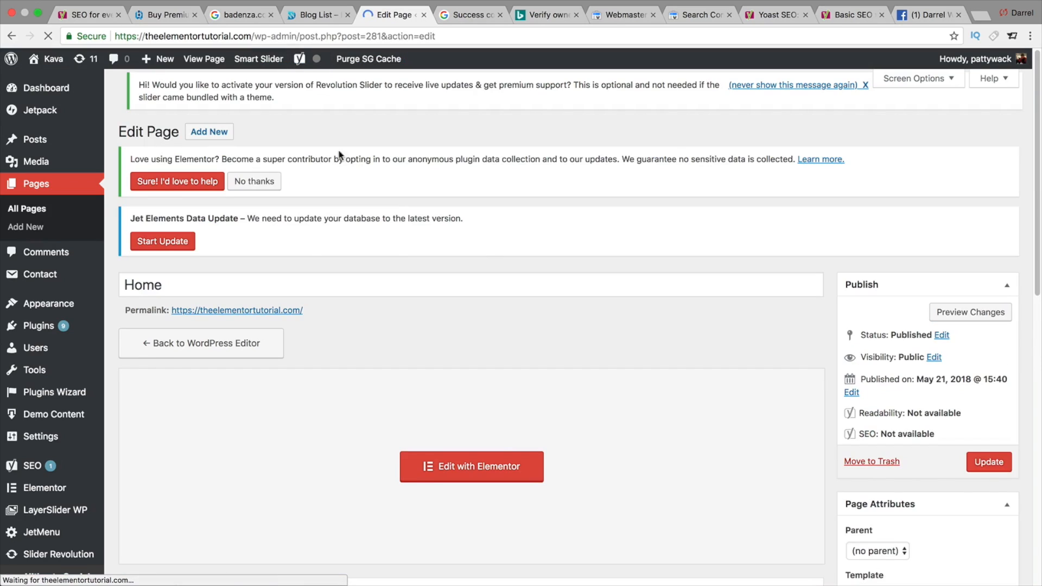
- Review the Home page's Yoast SEO analysis problems and improvements
drag(1037, 182, 1021, 404)
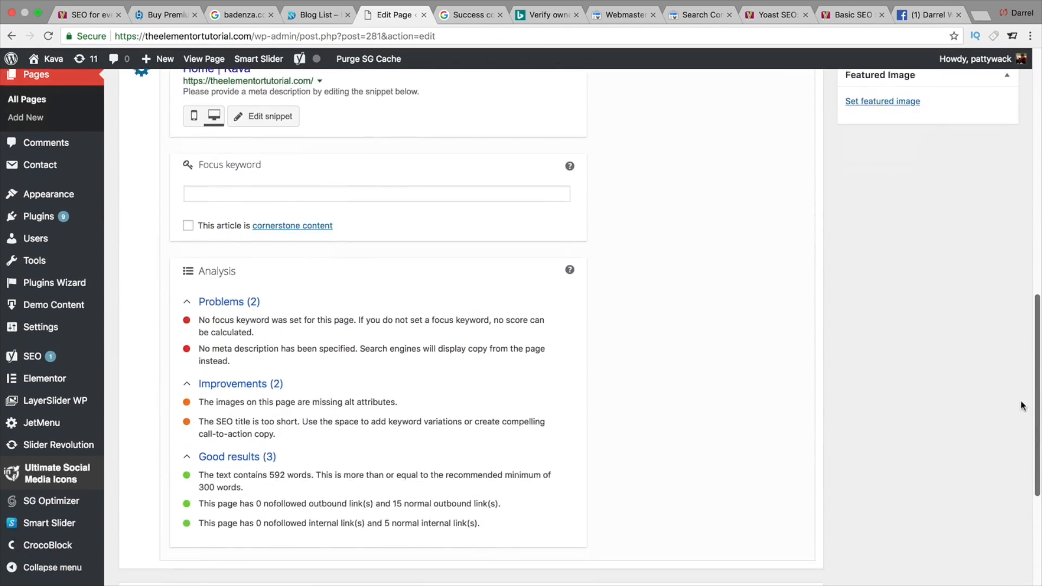
scroll(1022, 405, up, 5)
scroll(1002, 361, down, 4)
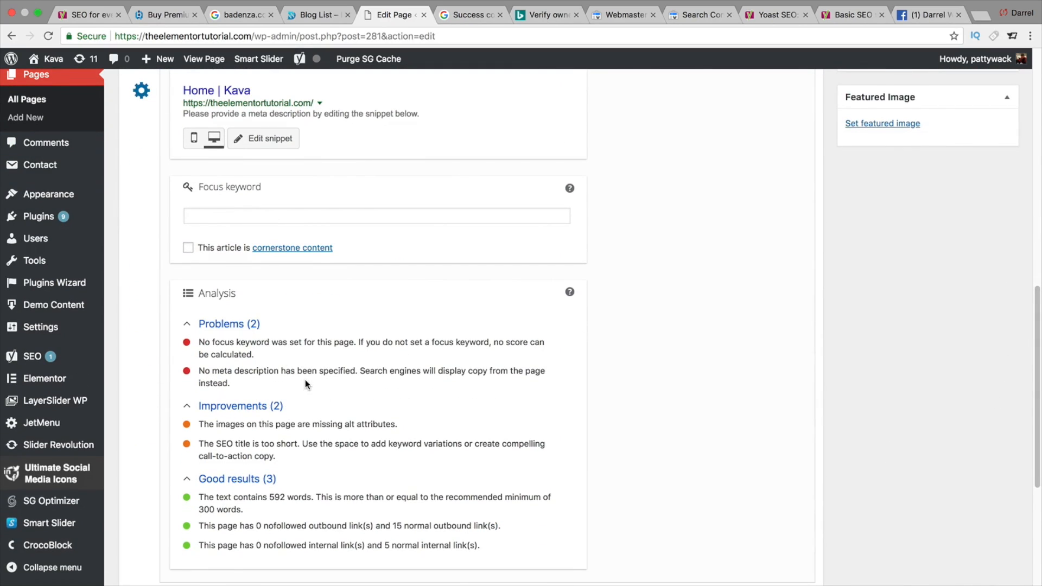
scroll(309, 388, up, 1)
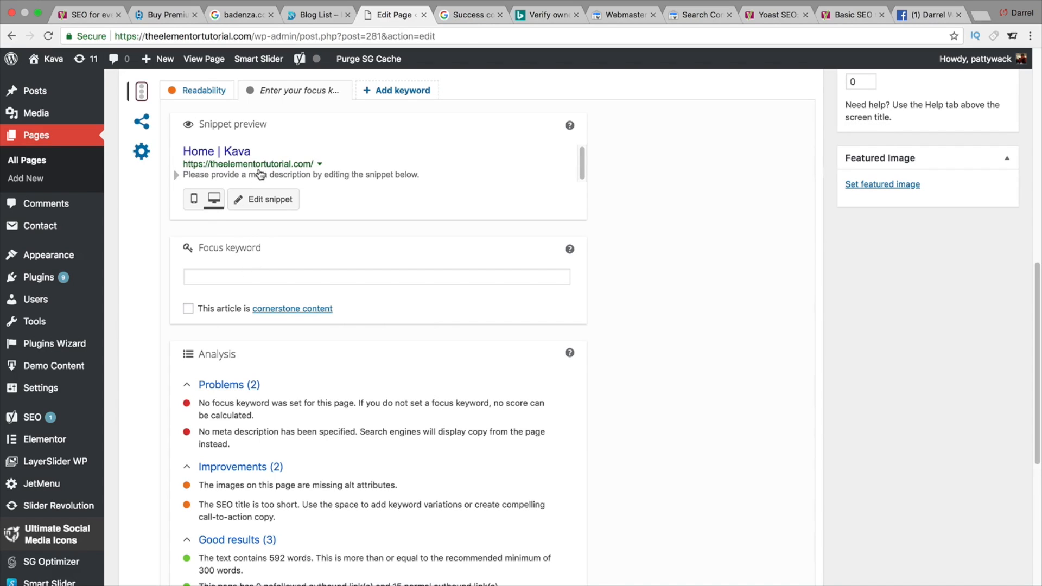
- Open the Home page's snippet editor and add Badenza.com to the start of the SEO title
click(281, 158)
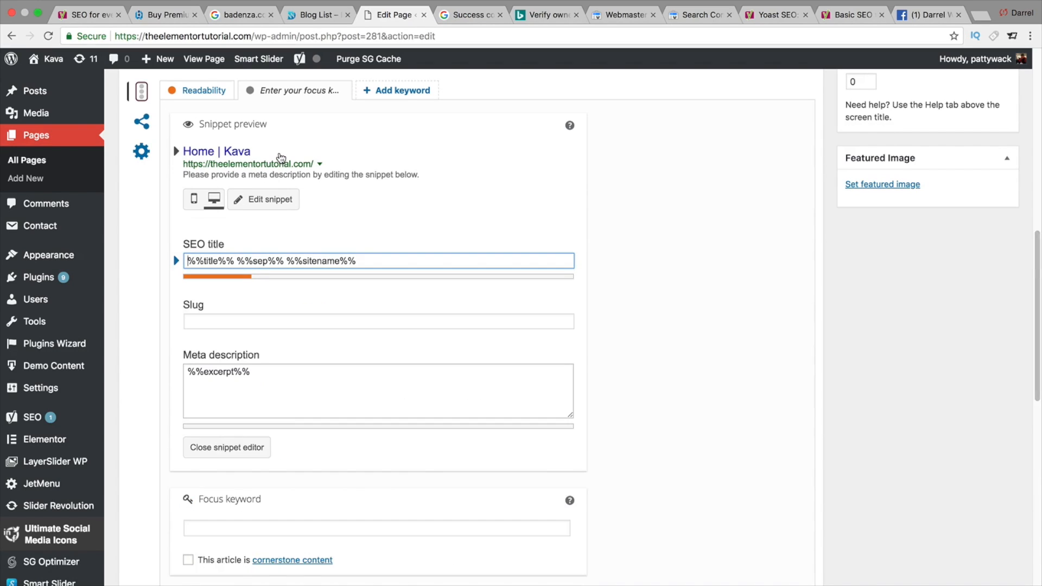
text(Badenza)
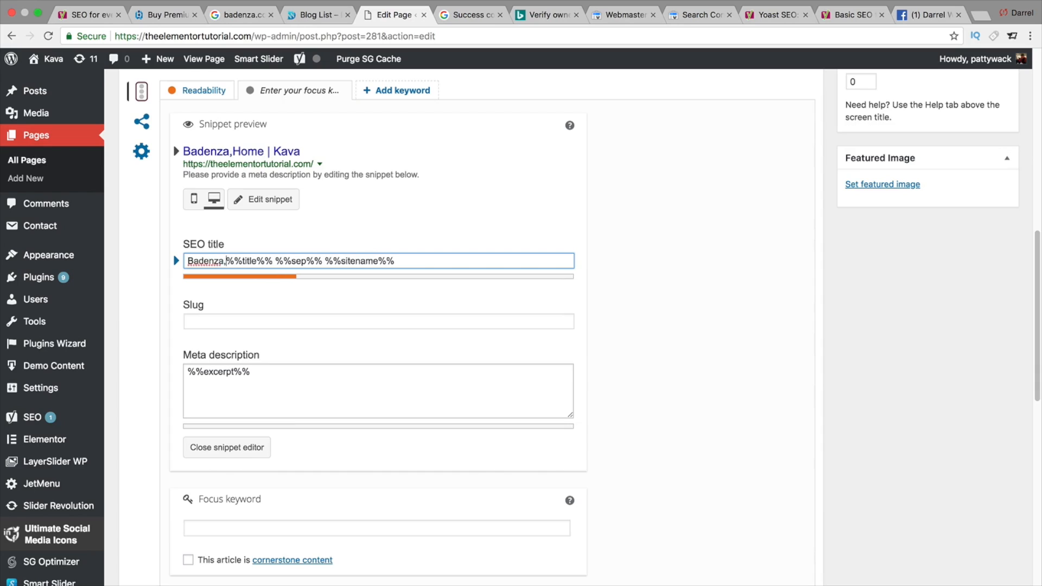
text(.com)
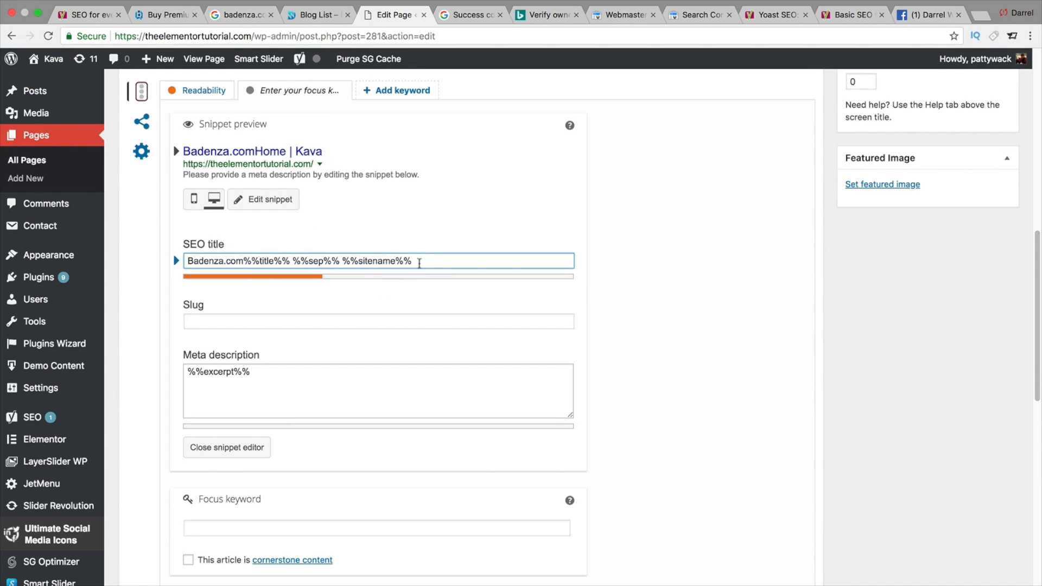
- Replace the whole SEO title with "DarrelWilson.com | Learn how to make a wordpress website!"
drag(418, 260, 187, 262)
mouse_move(55, 237)
text(Darrel Wilson)
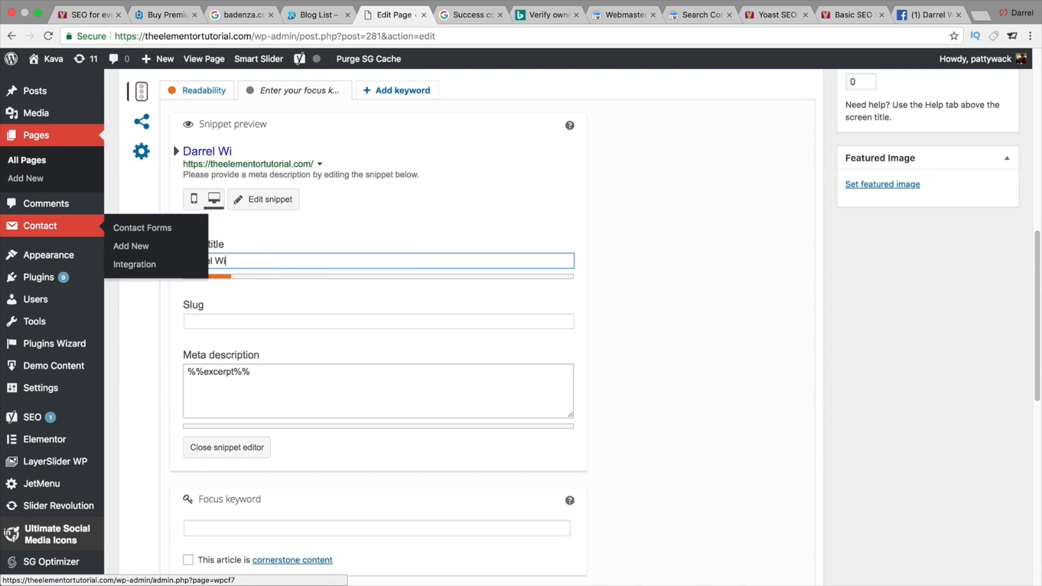
key(BackSpace)
key(BackSpace)
key(BackSpace)
key(BackSpace)
key(BackSpace)
key(BackSpace)
key(BackSpace)
text(Wilson.com )
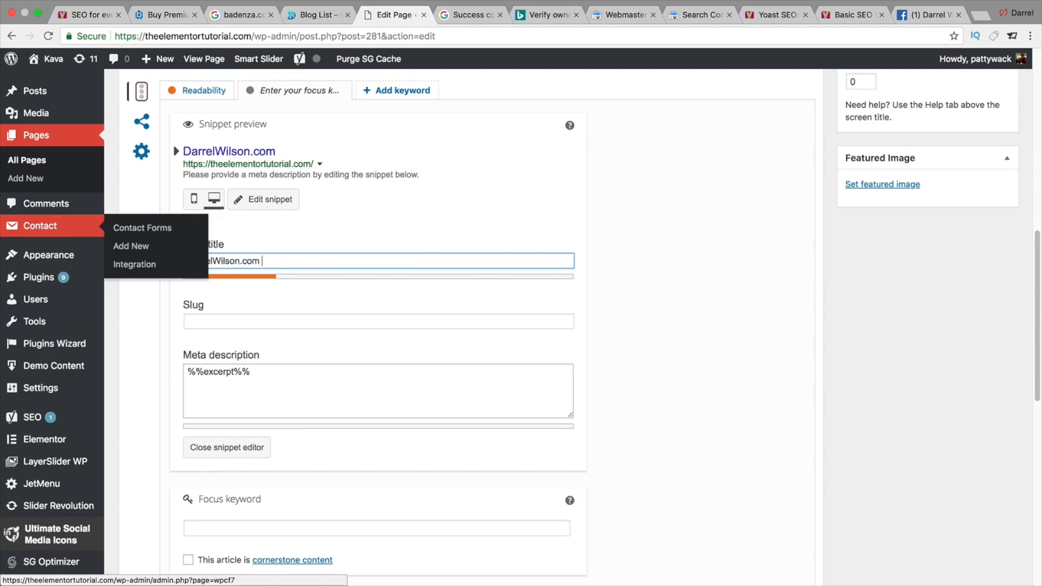
text(| Learn how to ma)
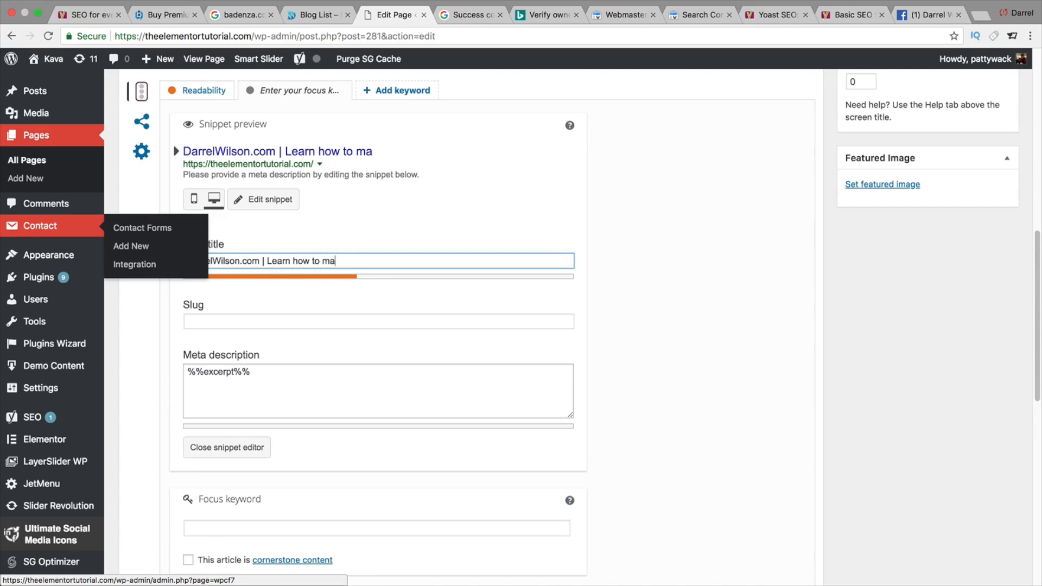
text(ke a wordpres)
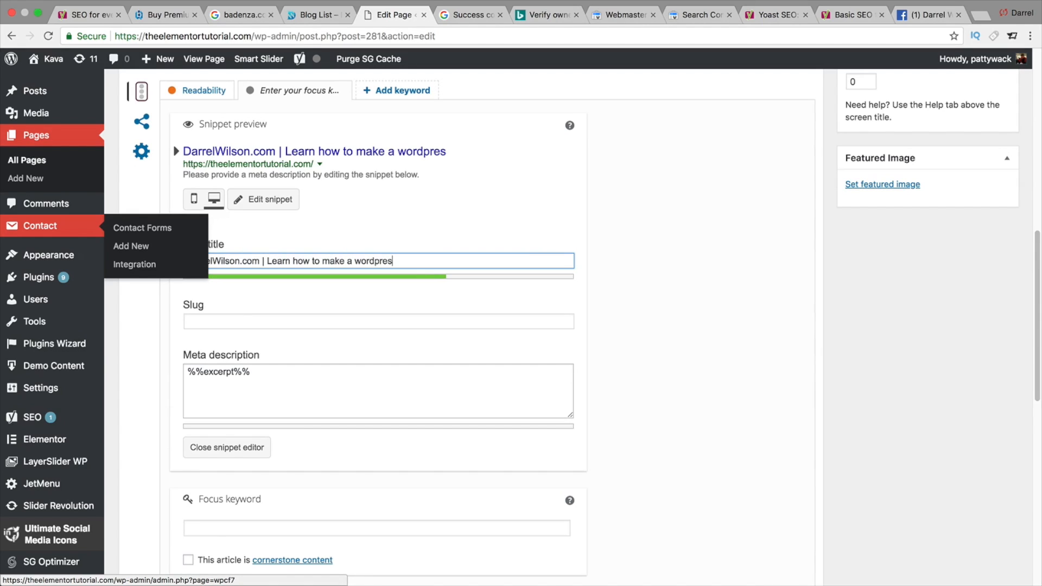
text(s website!)
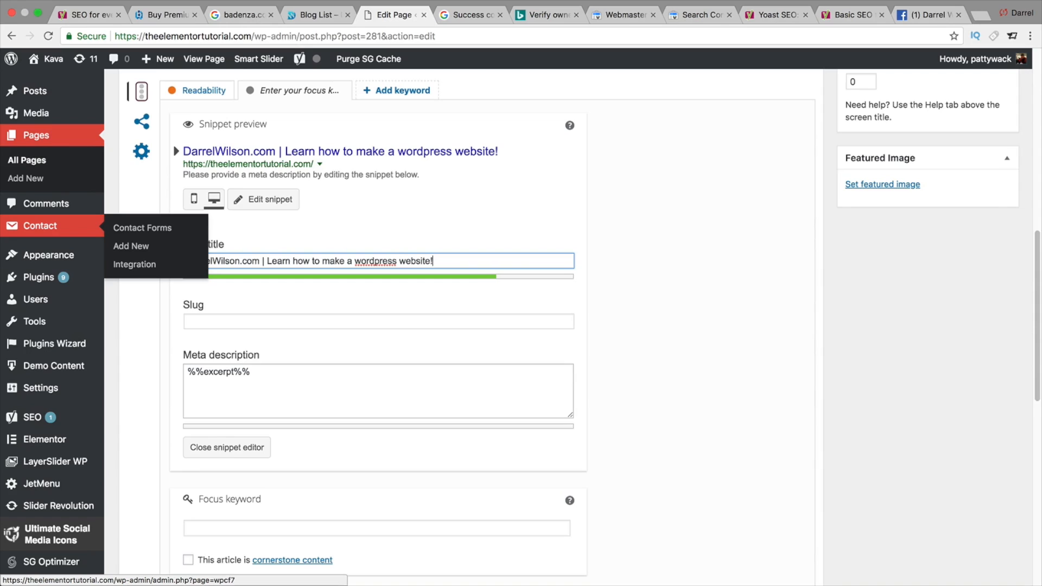
- Select the meta description text and scroll down to review the Yoast analysis
triple_click(237, 379)
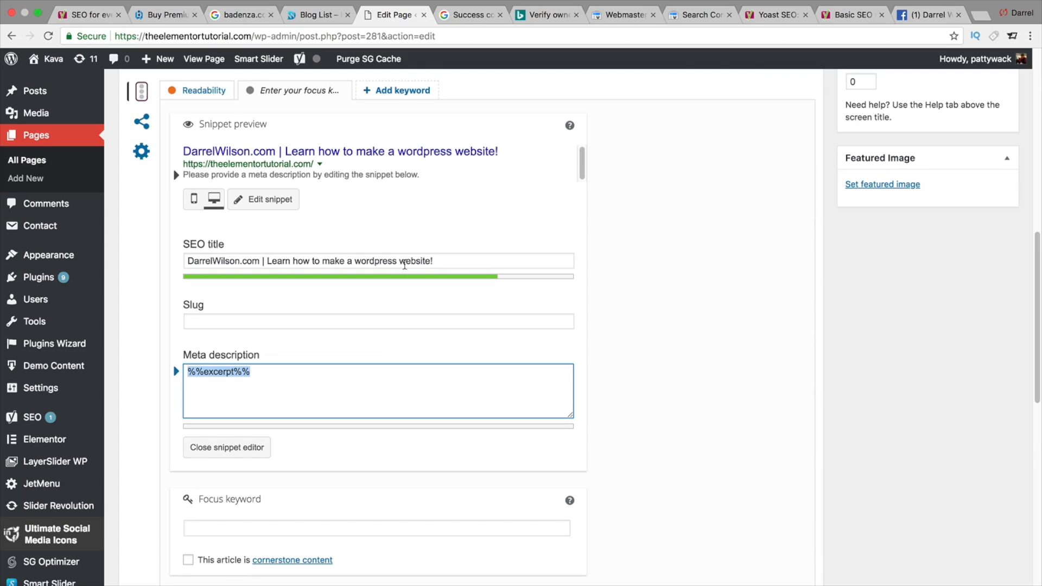
scroll(405, 265, up, 1)
scroll(404, 267, down, 7)
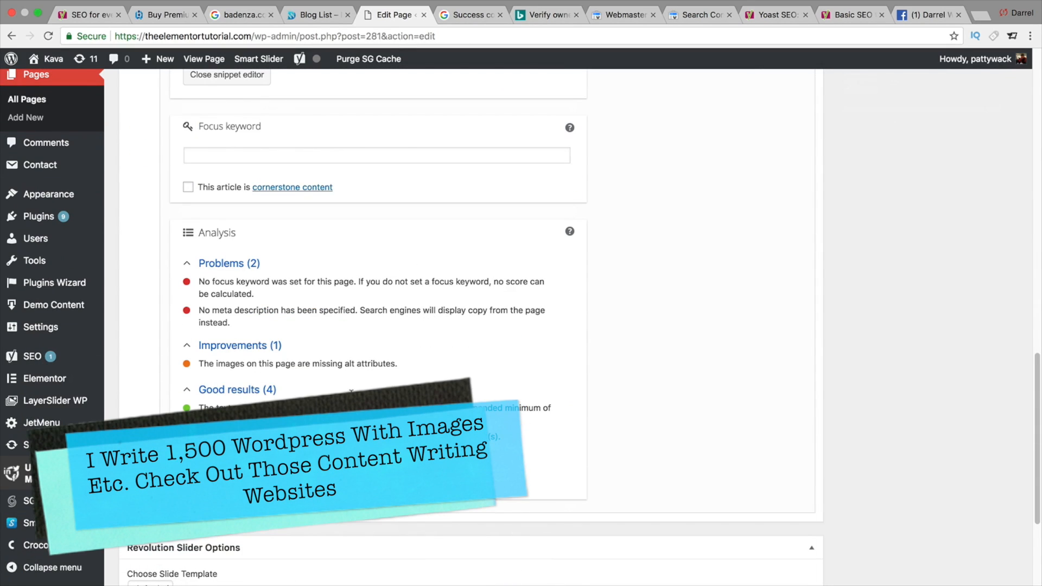
- Switch to the Yoast website tab and open its SEO courses page to browse the training list
click(777, 16)
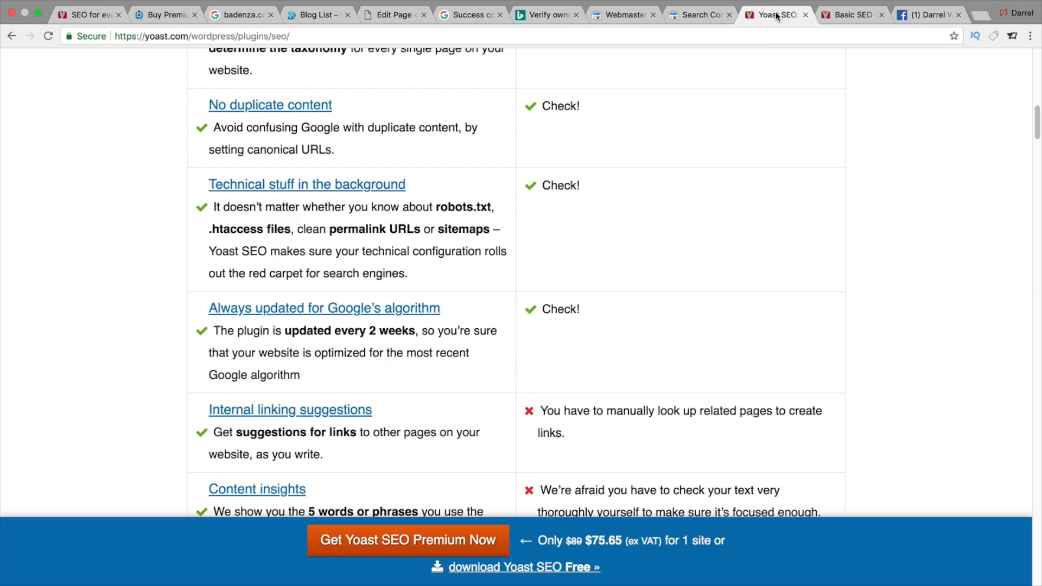
scroll(759, 122, up, 10)
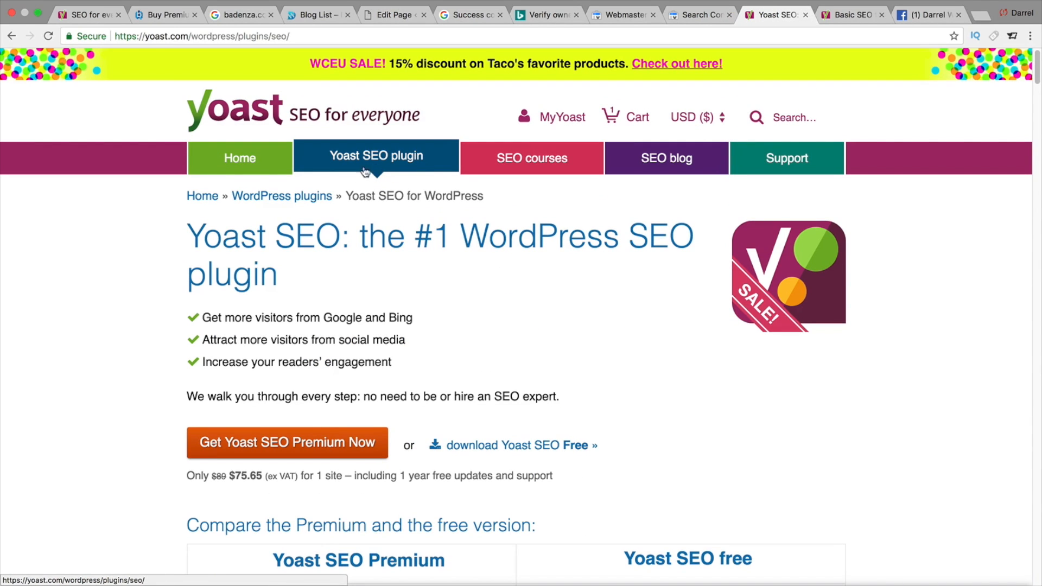
click(492, 158)
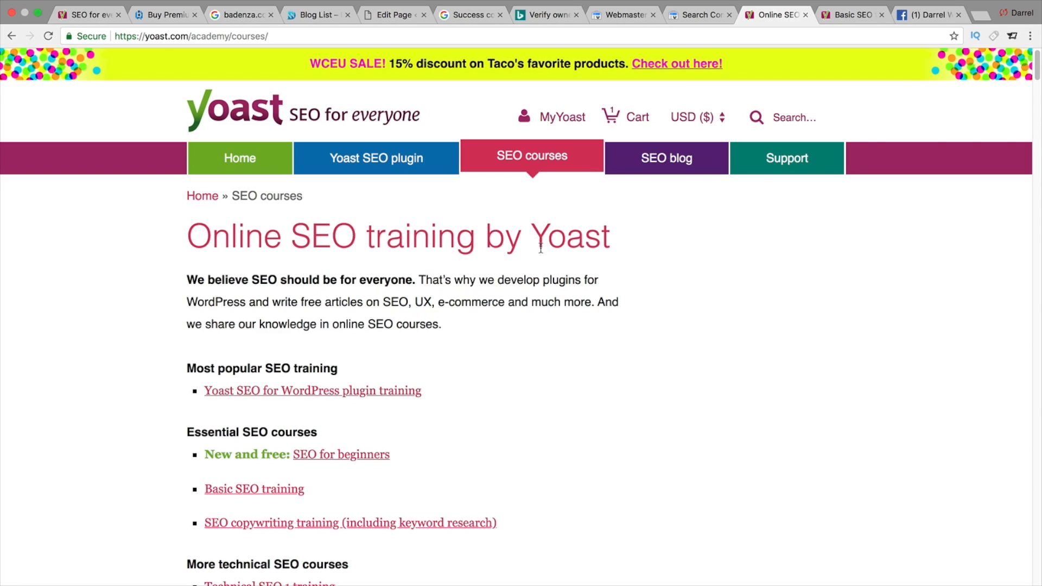
scroll(541, 249, down, 2)
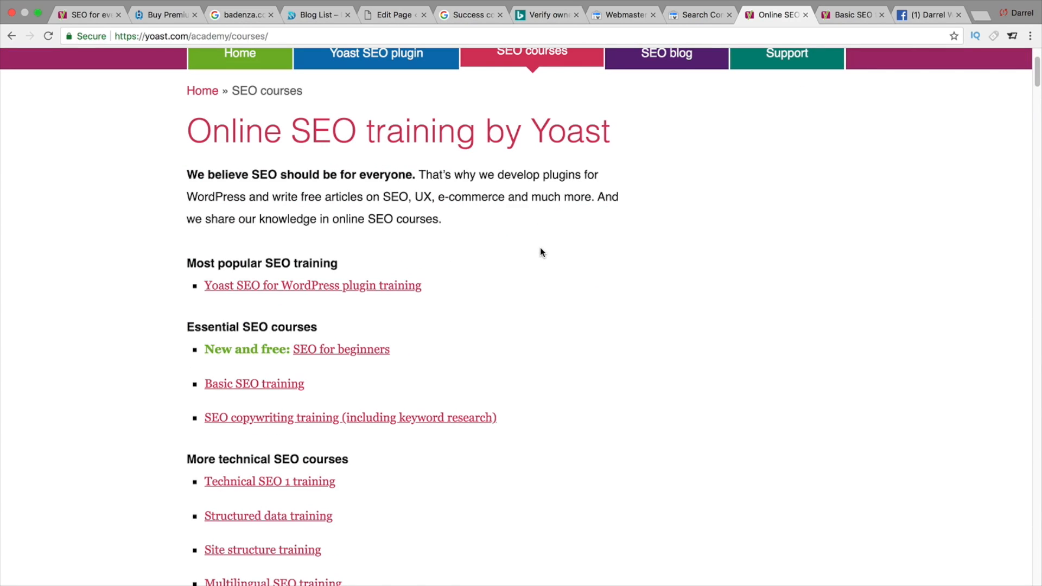